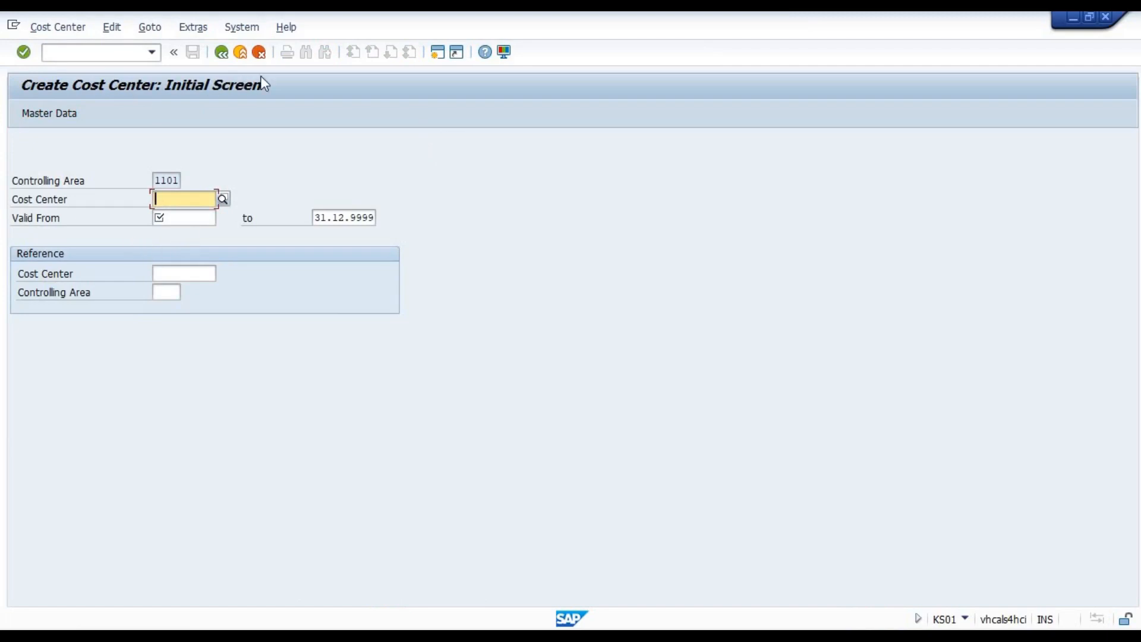
# Leave the cost center transaction, switch to the Transaction Recorder and create a new recording named CC_CREATION
pyautogui.click(244, 58)
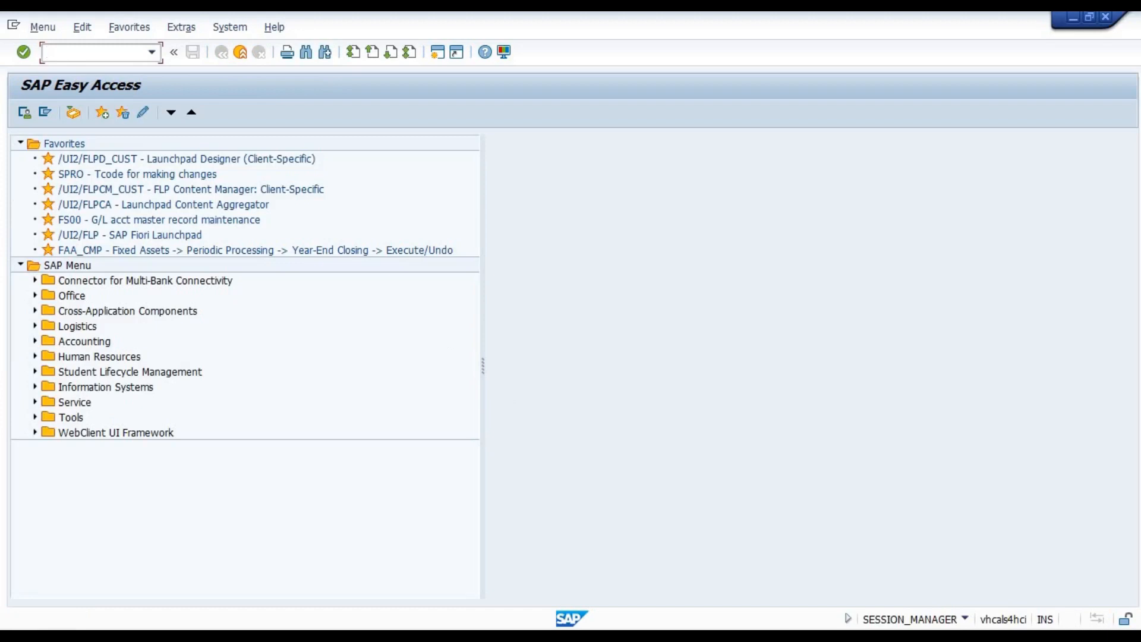
pyautogui.click(797, 593)
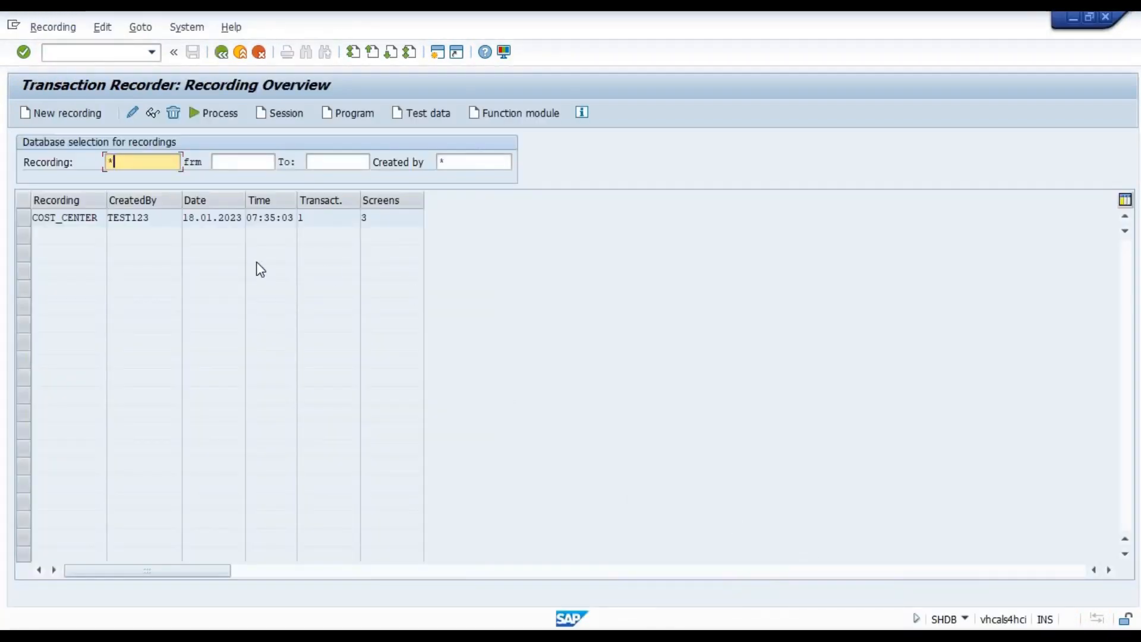
pyautogui.click(67, 113)
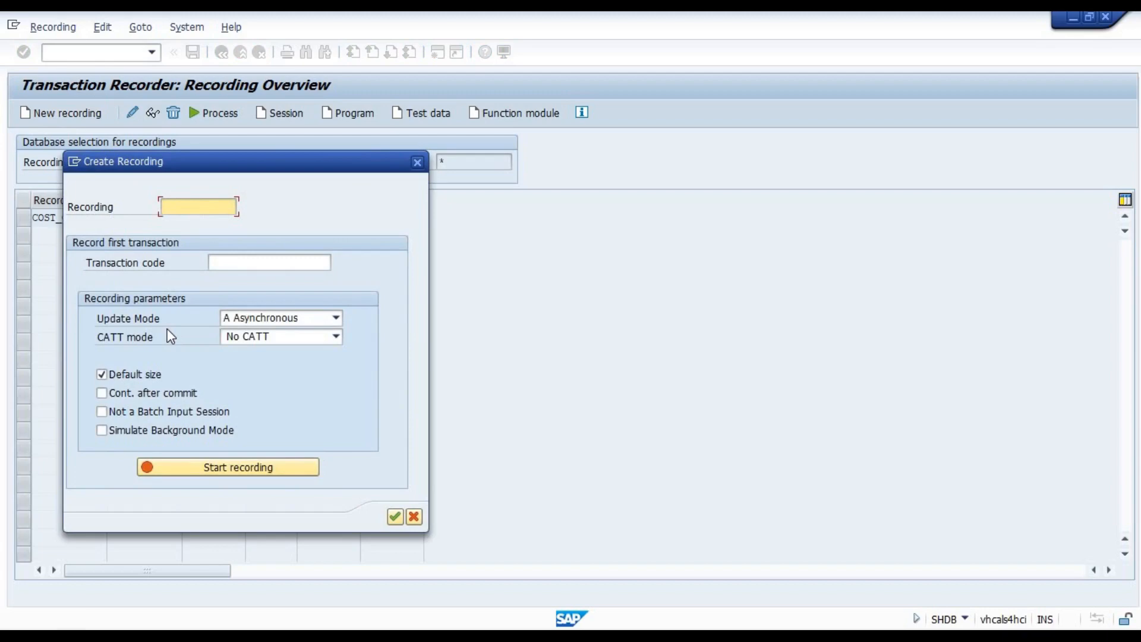
pyautogui.write('COST')
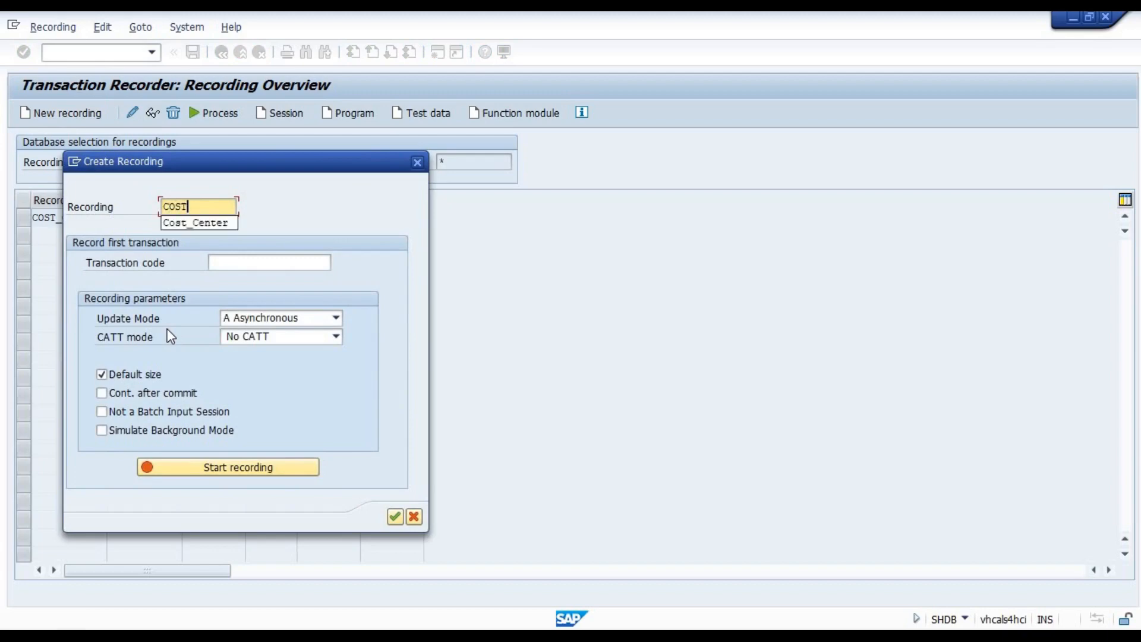
pyautogui.press('BackSpace')
pyautogui.press('BackSpace')
pyautogui.press('BackSpace')
pyautogui.press('BackSpace')
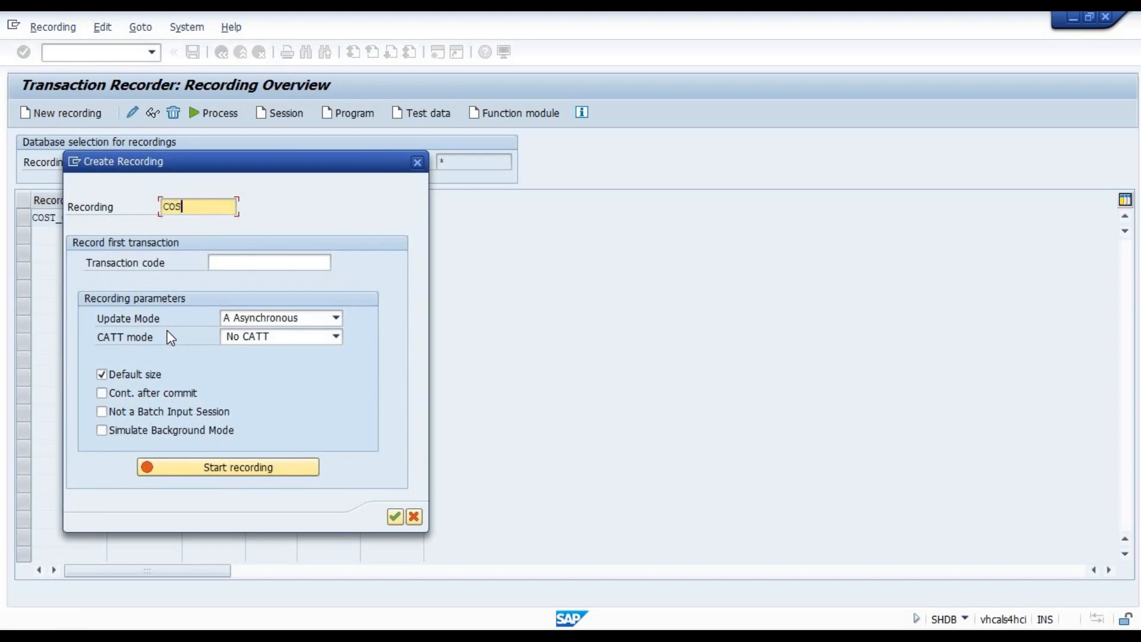
pyautogui.write('CC_CREAT')
pyautogui.press('BackSpace')
pyautogui.write('TION')
pyautogui.press('Tab')
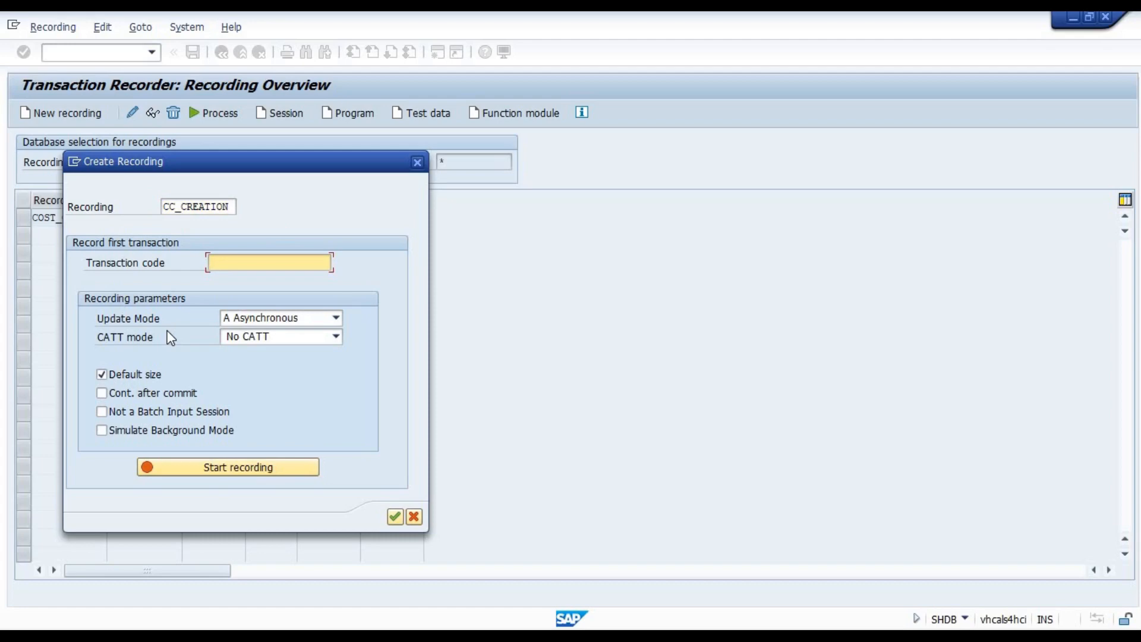
# Set the recording's transaction code to KS01 and start recording
pyautogui.write('KS0')
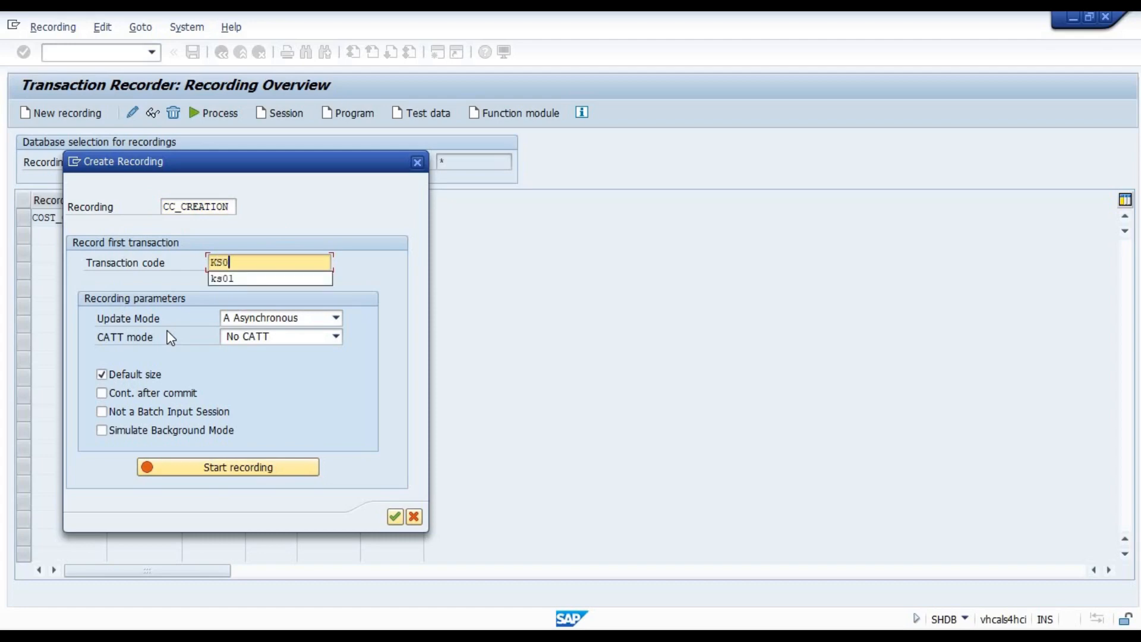
pyautogui.write('1')
pyautogui.press('Return')
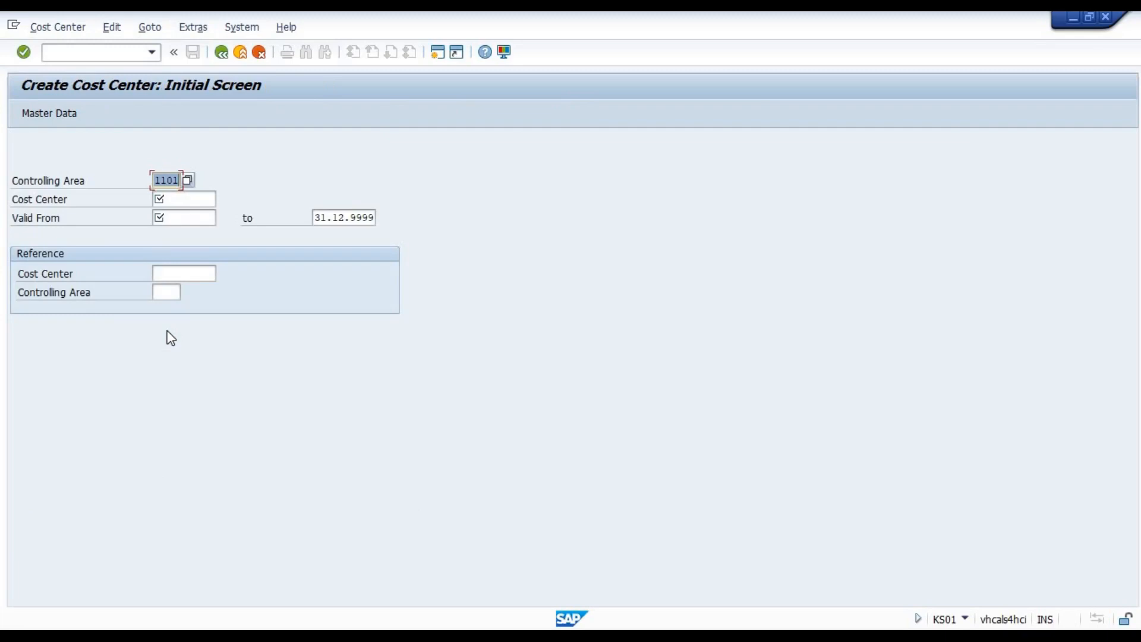
# Copy the first new cost center, 1115, from Sheet1 of the Excel upload workbook into SAP's Cost Center field
pyautogui.hotkey('alt', 'Tab')
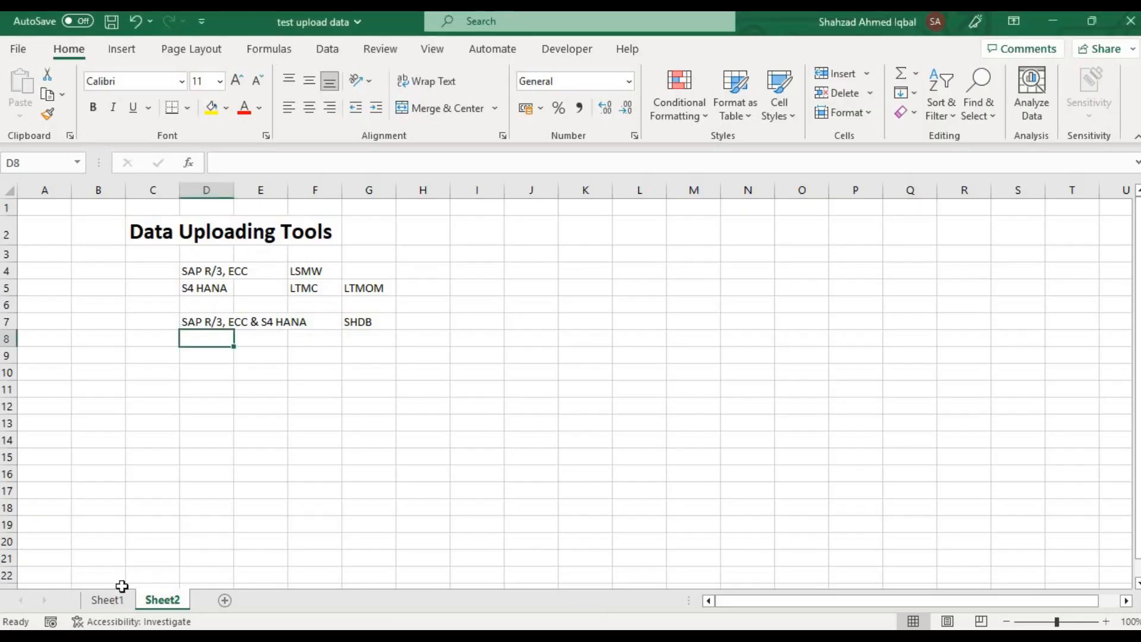
pyautogui.click(113, 601)
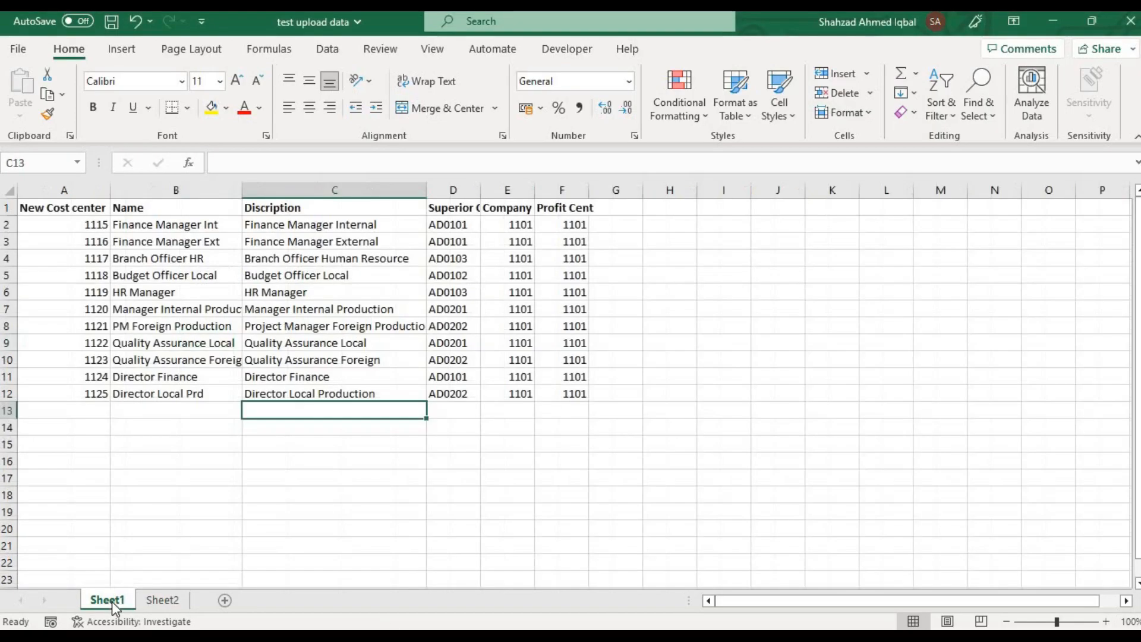
pyautogui.click(58, 229)
pyautogui.hotkey('ctrl', 'shift', 'Down')
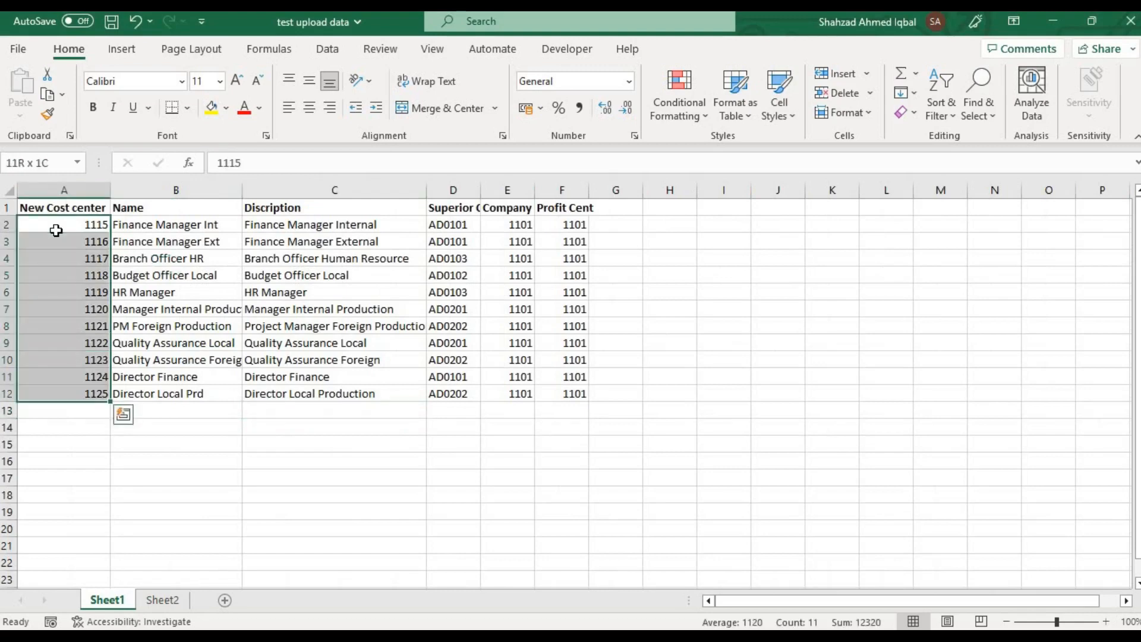
pyautogui.press('Up')
pyautogui.press('Down')
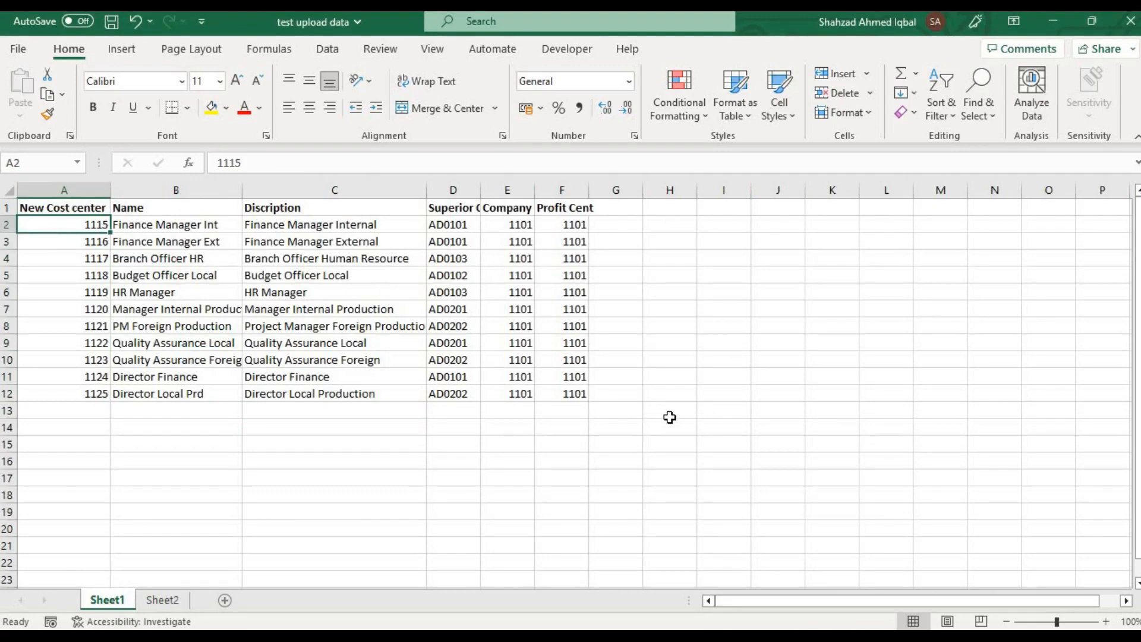
pyautogui.hotkey('ctrl', 'c')
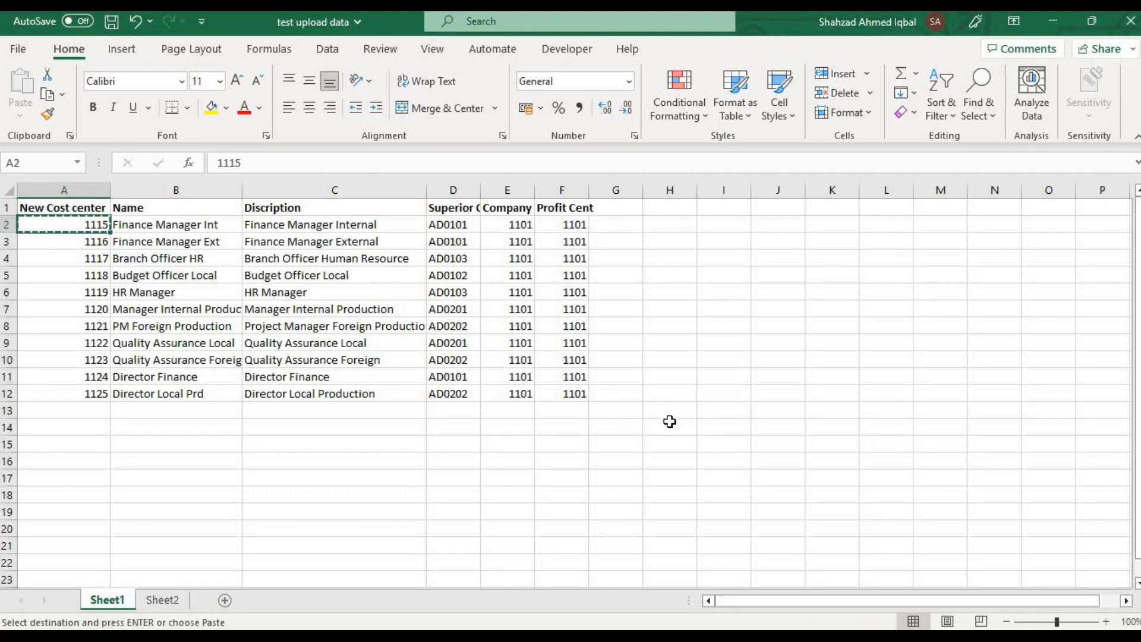
pyautogui.hotkey('alt', 'Tab')
pyautogui.press('Tab')
pyautogui.hotkey('ctrl', 'v')
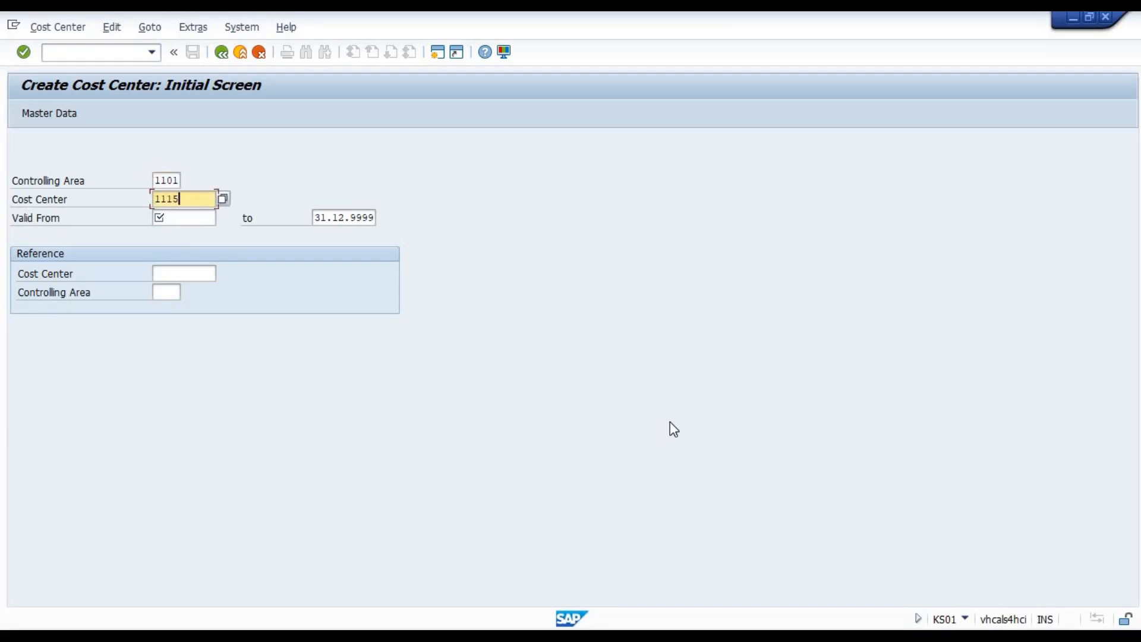
# Set the Valid From date to 01.01.2000 and continue to the cost center's basic screen
pyautogui.press('Tab')
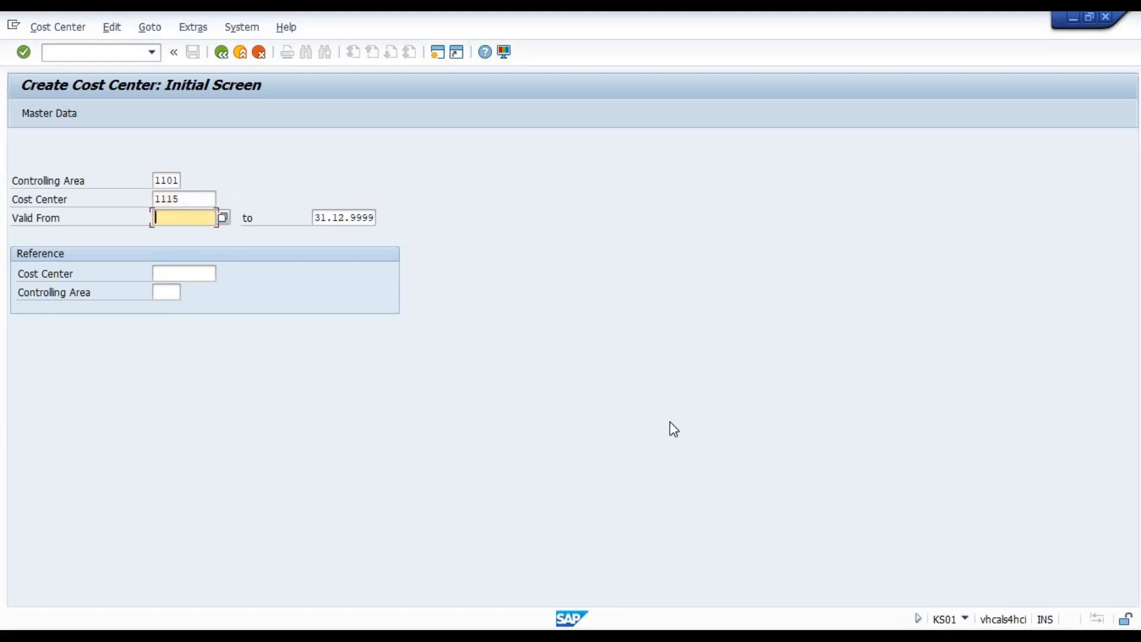
pyautogui.write('01.01.2000')
pyautogui.press('Tab')
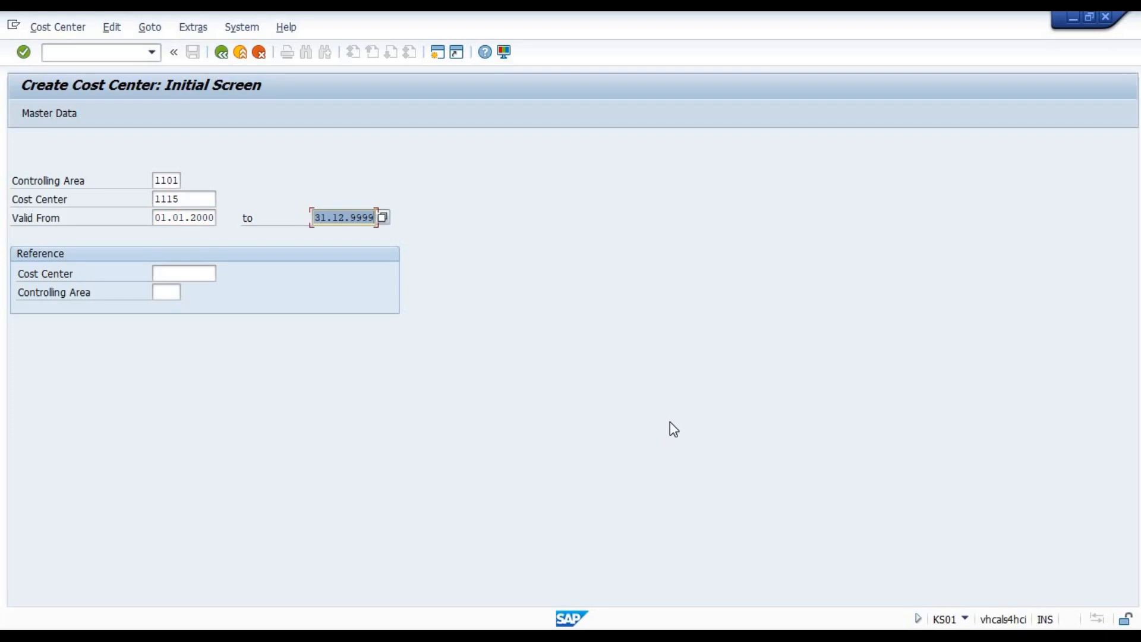
pyautogui.press('Return')
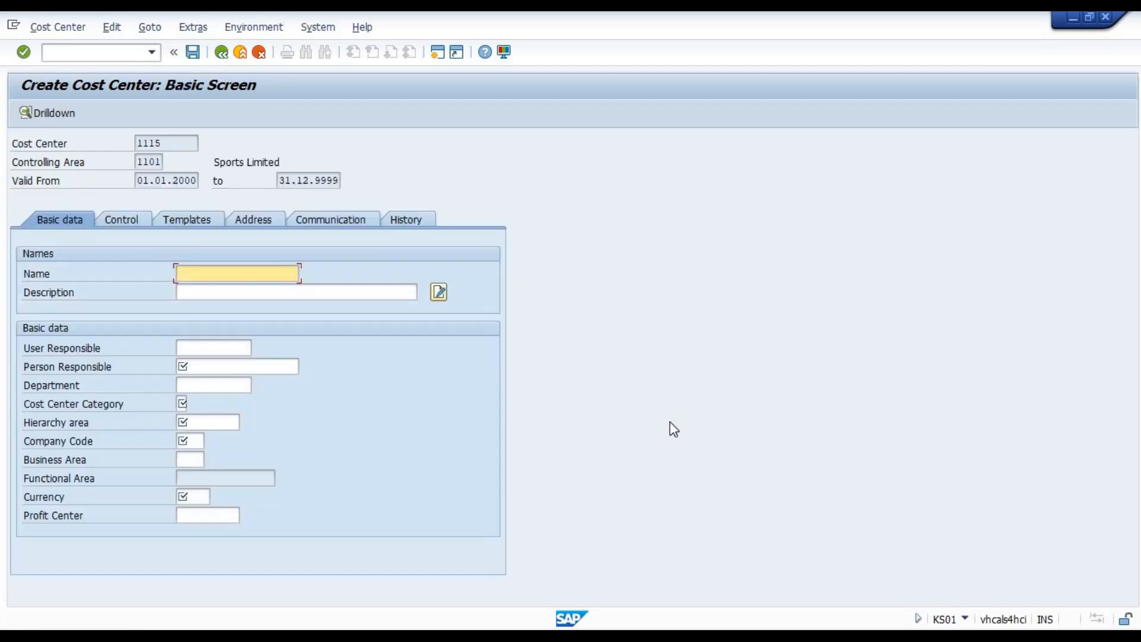
# Copy the name Finance Manager Int from the Excel sheet into the cost center's Name field in SAP
pyautogui.hotkey('alt', 'Tab')
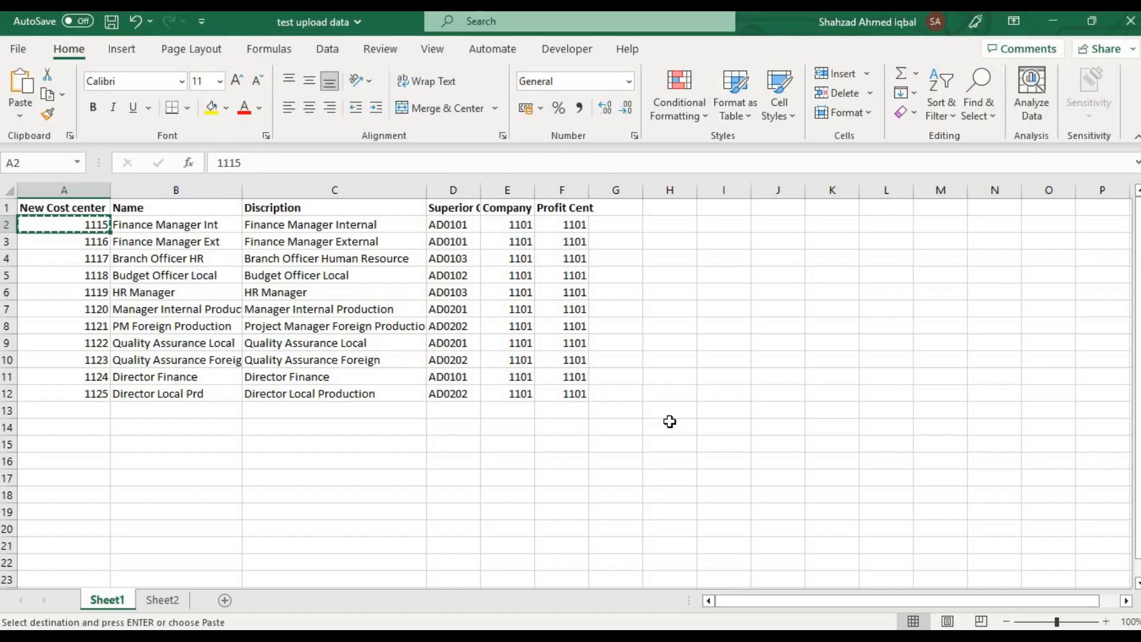
pyautogui.press('Right')
pyautogui.hotkey('ctrl', 'c')
pyautogui.hotkey('alt', 'Tab')
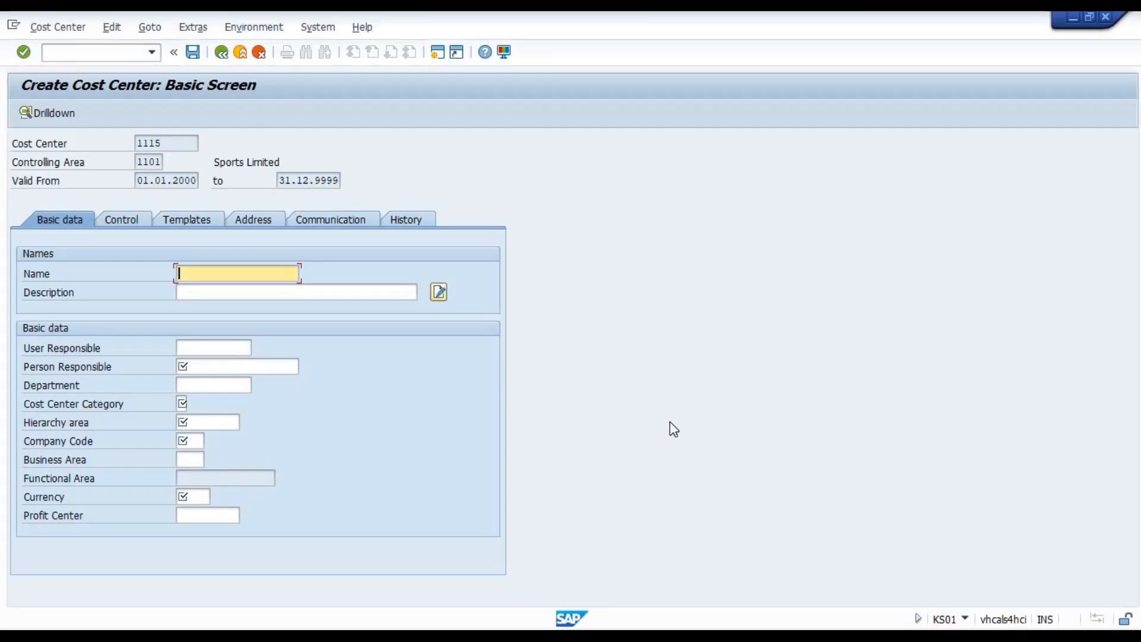
pyautogui.hotkey('ctrl', 'v')
# Copy the description Finance Manager Internal from the Excel sheet into the cost center's Description field in SAP
pyautogui.hotkey('alt', 'Tab')
pyautogui.press('Right')
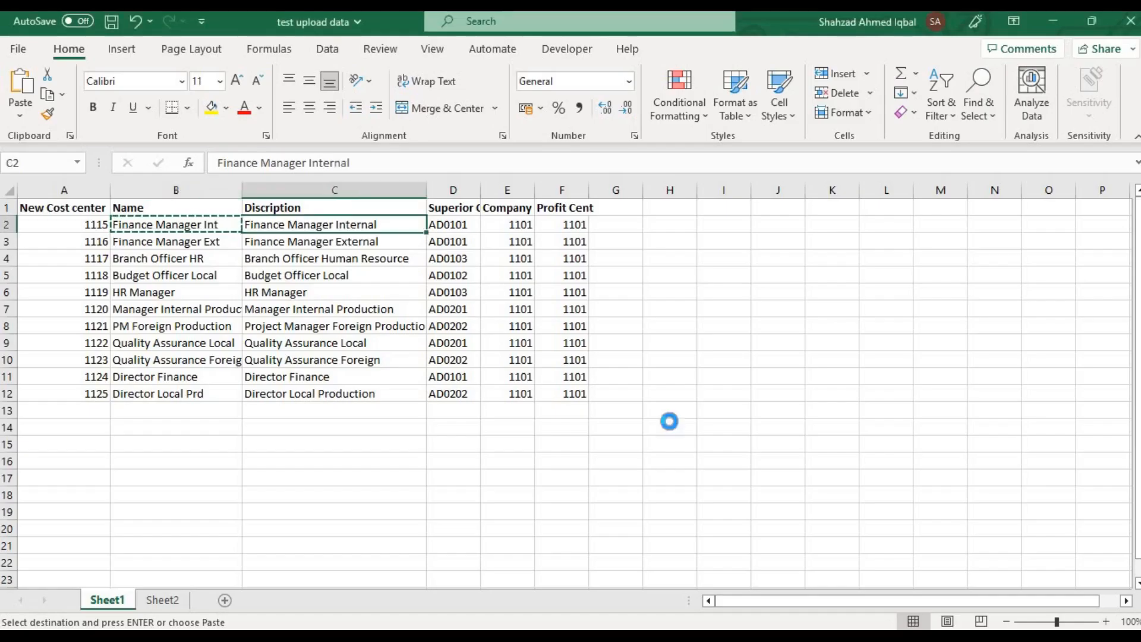
pyautogui.hotkey('ctrl', 'c')
pyautogui.hotkey('alt', 'Tab')
pyautogui.press('Tab')
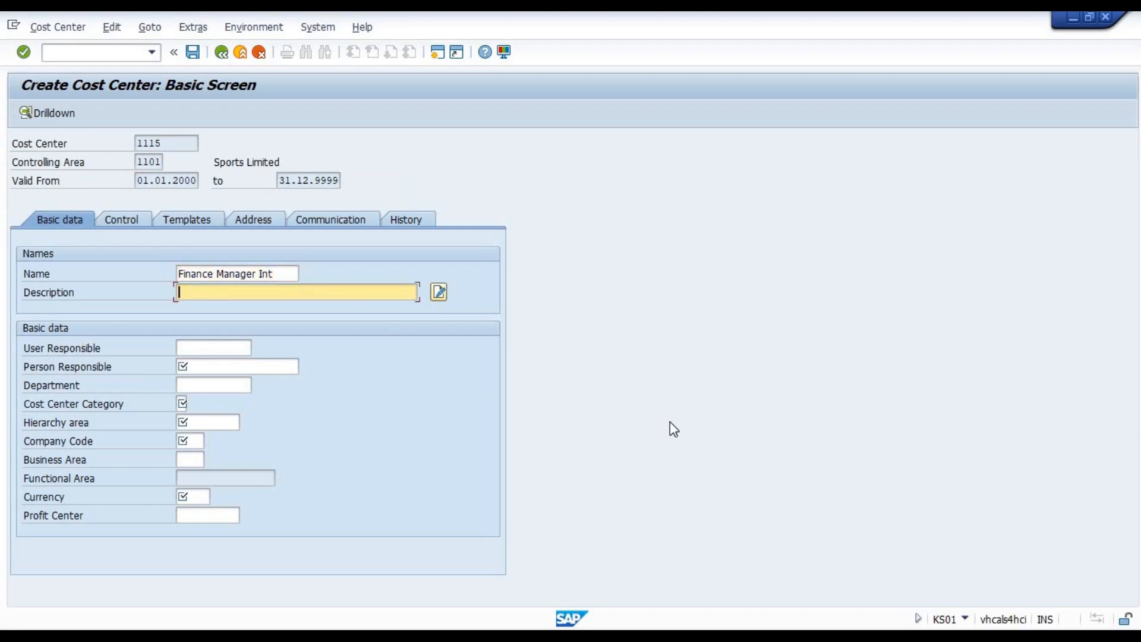
pyautogui.hotkey('ctrl', 'v')
pyautogui.press('Tab')
pyautogui.press('Tab')
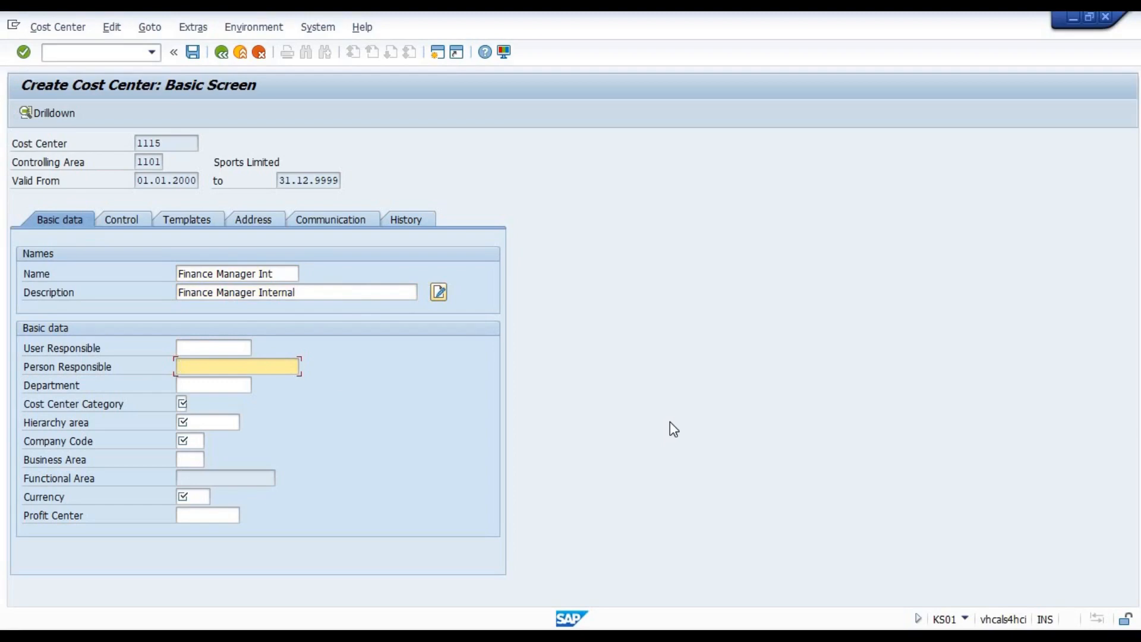
pyautogui.write('p')
pyautogui.press('BackSpace')
pyautogui.write('P')
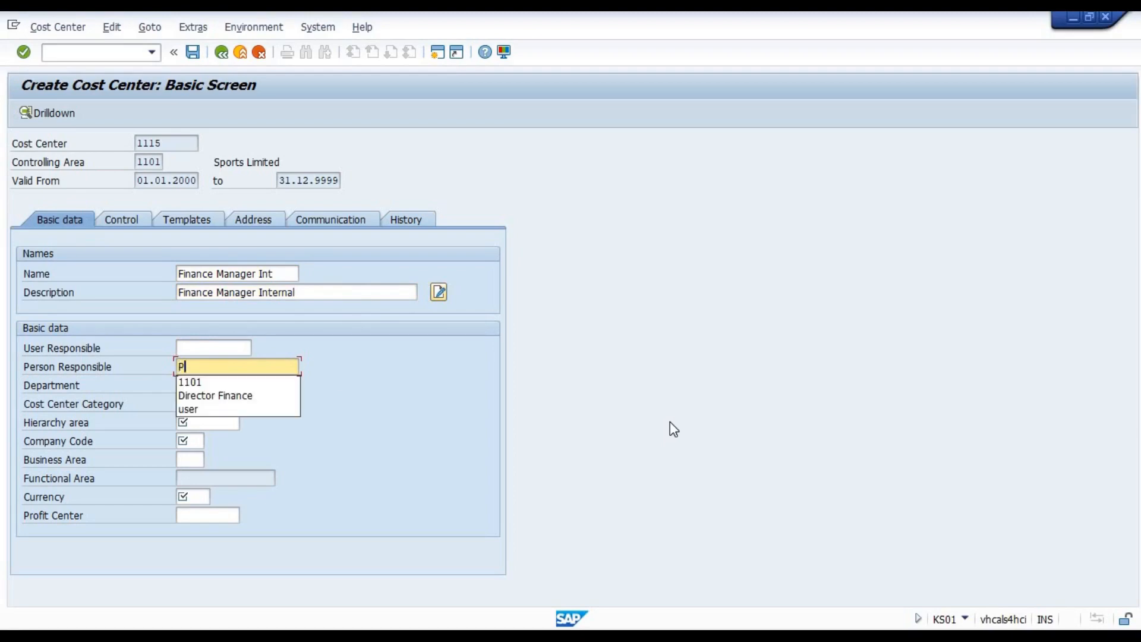
pyautogui.write('erson')
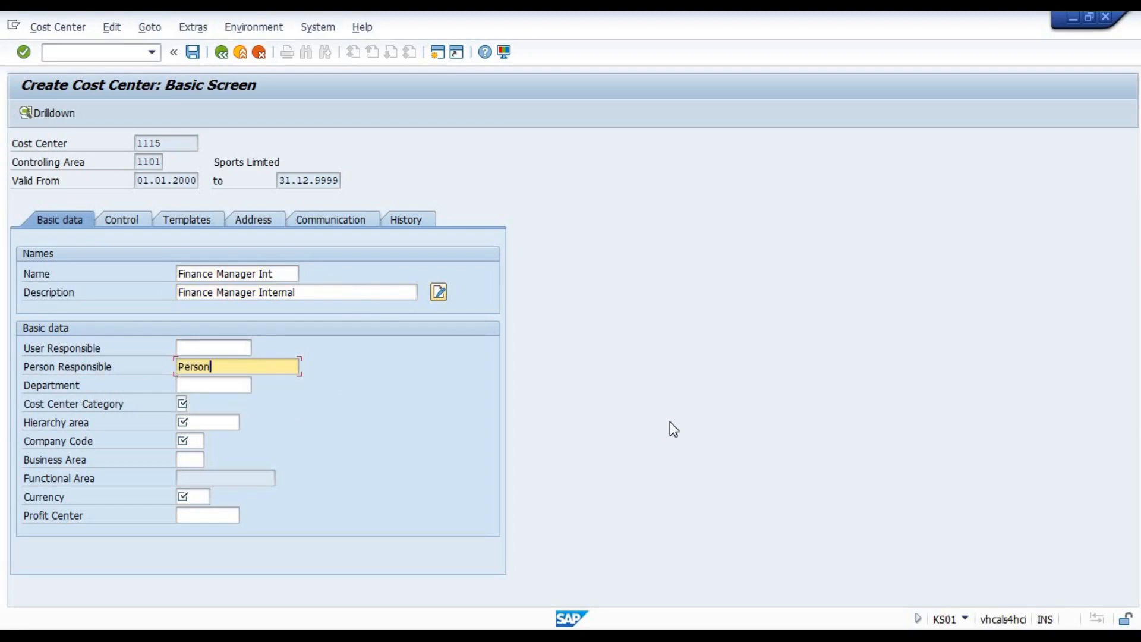
pyautogui.press('BackSpace')
pyautogui.press('BackSpace')
pyautogui.press('BackSpace')
pyautogui.press('BackSpace')
pyautogui.press('BackSpace')
pyautogui.press('BackSpace')
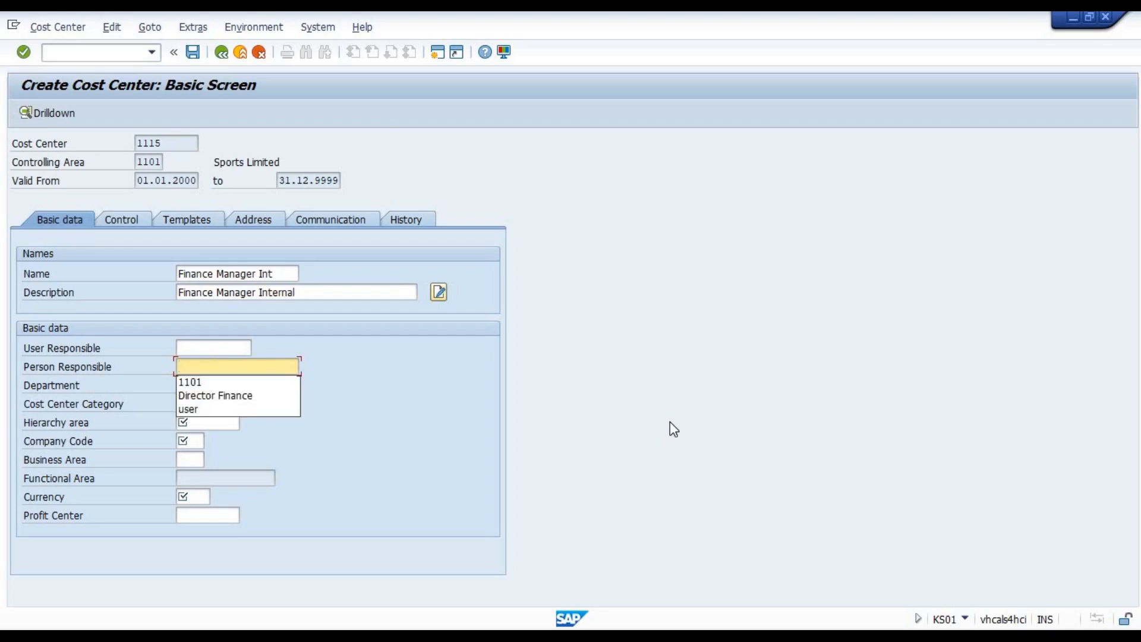
# Enter Test 123 as the Person Responsible
pyautogui.write('Test')
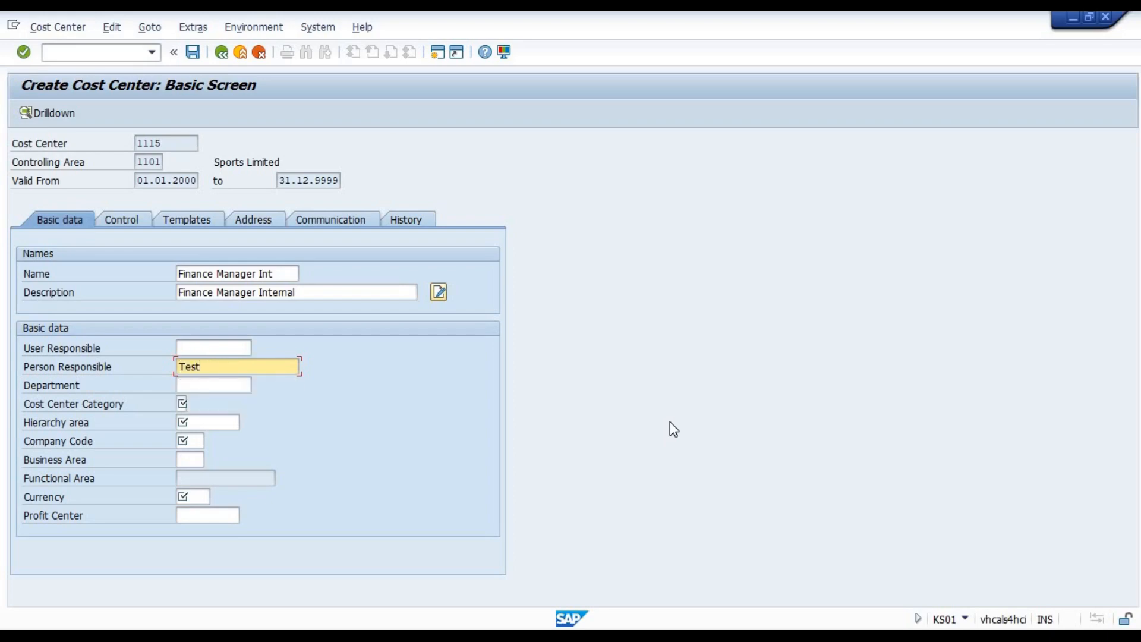
pyautogui.write(' 123')
pyautogui.press('Tab')
pyautogui.press('Tab')
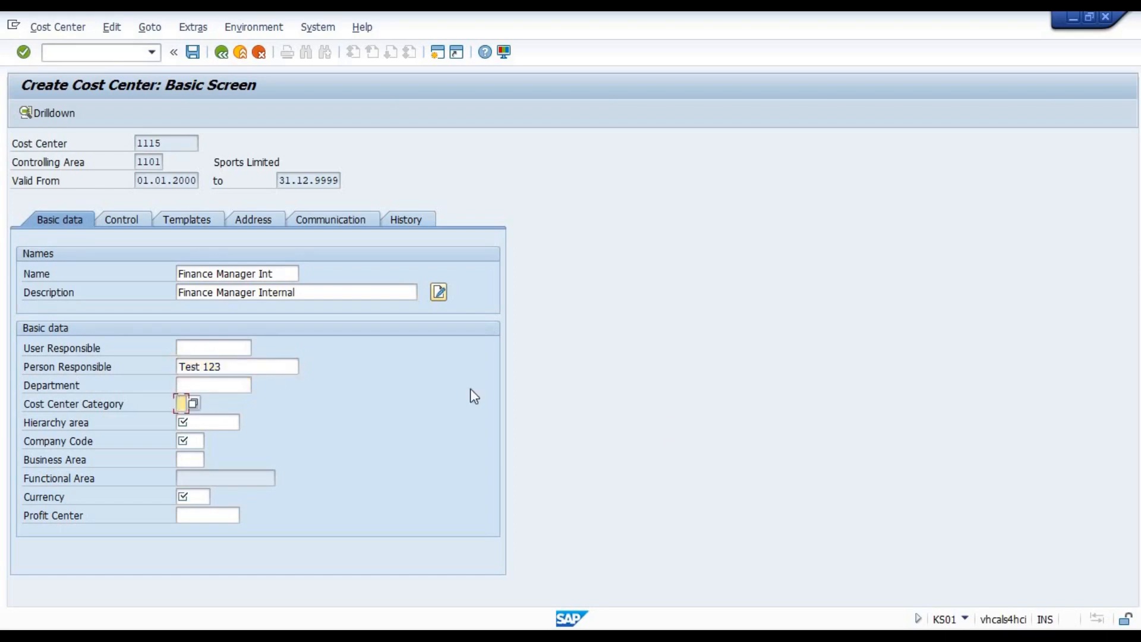
# Set the Cost Center Category to W, Administration, from the list of possible categories
pyautogui.click(194, 404)
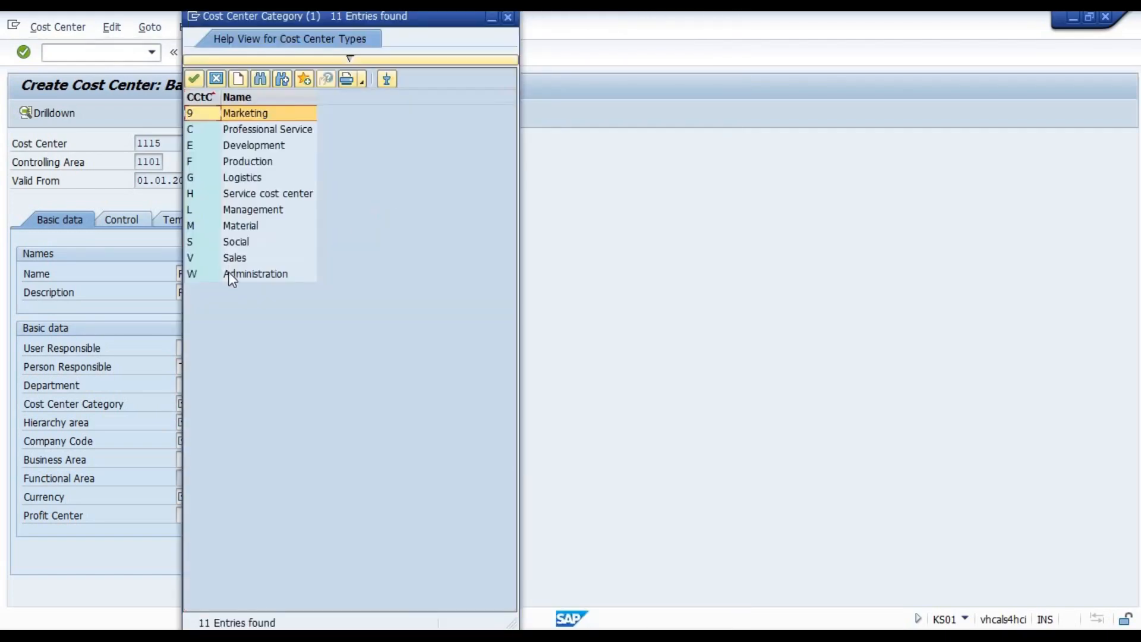
pyautogui.click(234, 274)
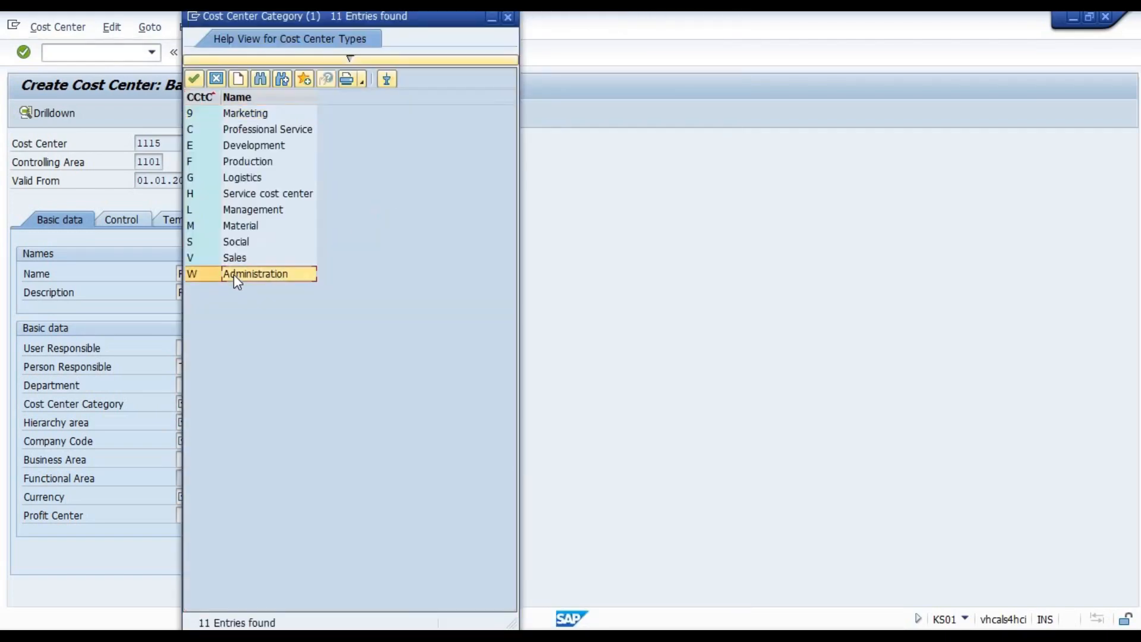
pyautogui.click(226, 145)
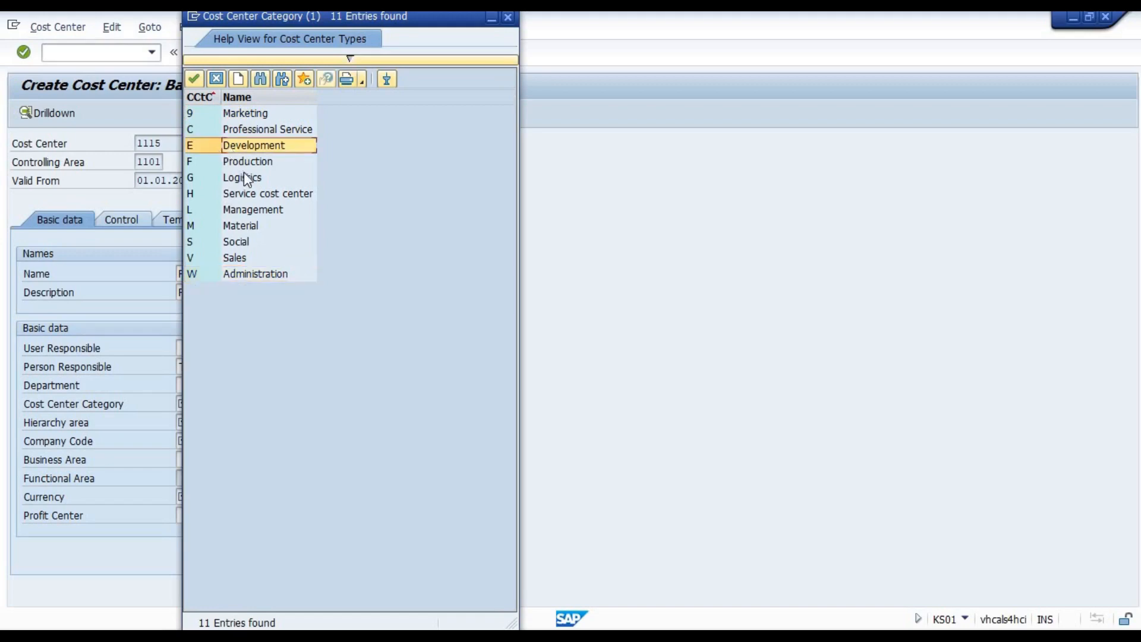
pyautogui.click(229, 165)
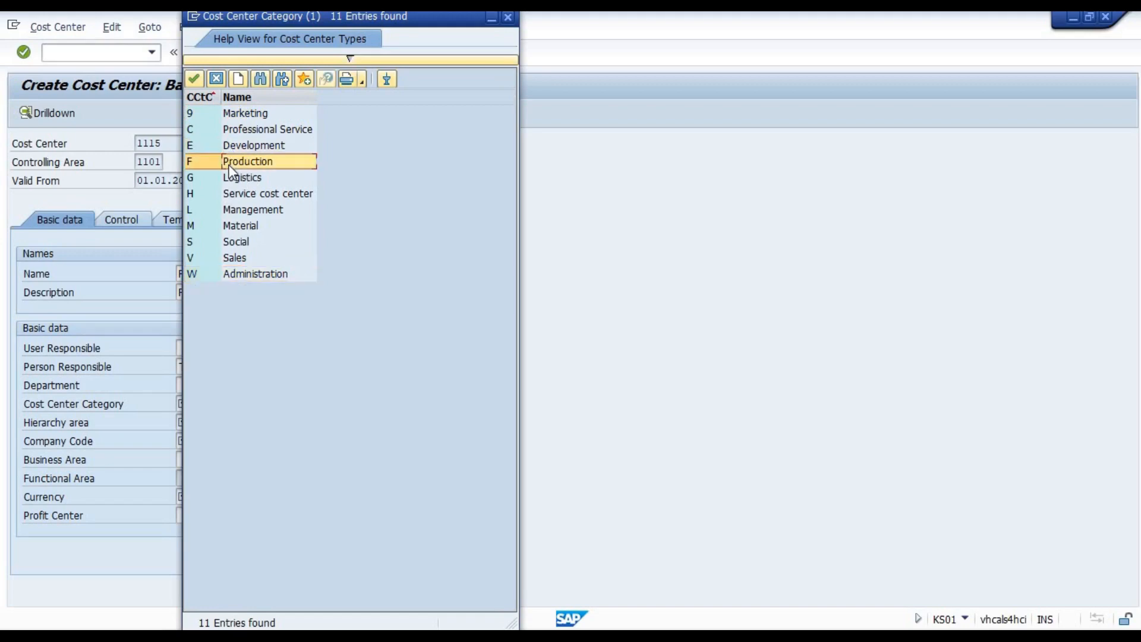
pyautogui.click(197, 165)
pyautogui.click(231, 275)
pyautogui.click(231, 275)
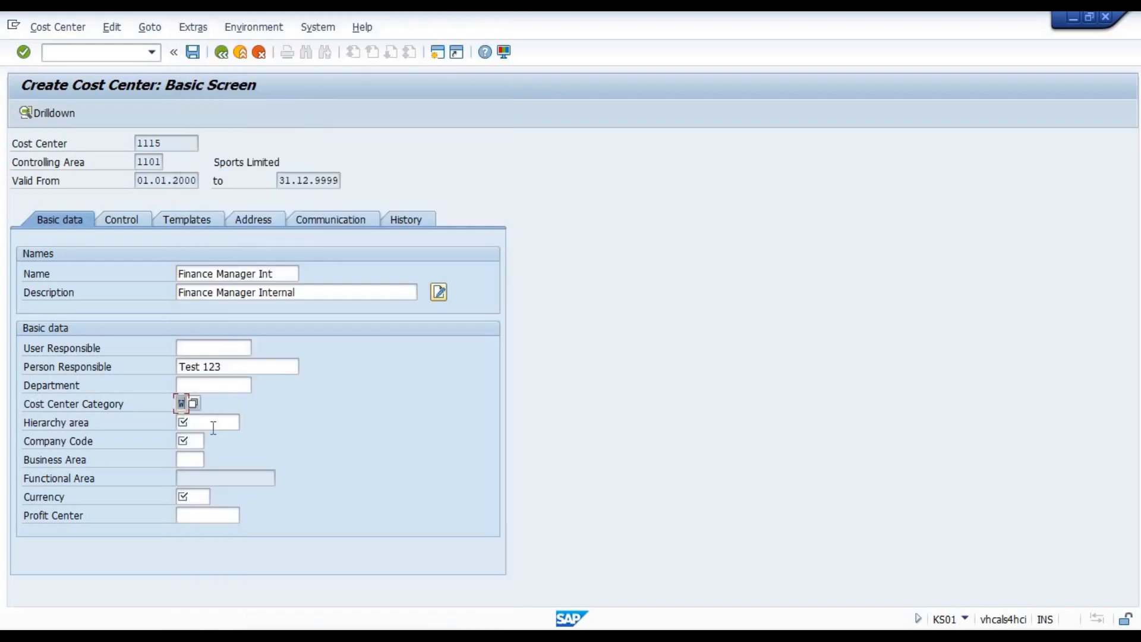
# Copy the superior code AD0101 of cost center 1115 from the Excel sheet into the Hierarchy area field in SAP
pyautogui.click(213, 425)
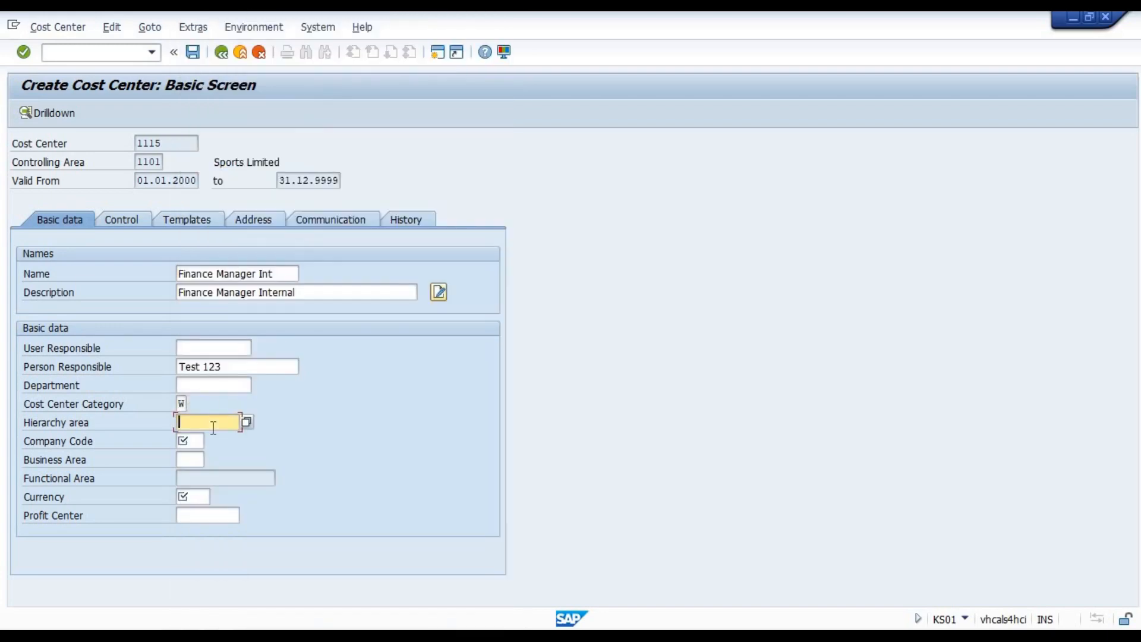
pyautogui.hotkey('alt', 'Tab')
pyautogui.press('Right')
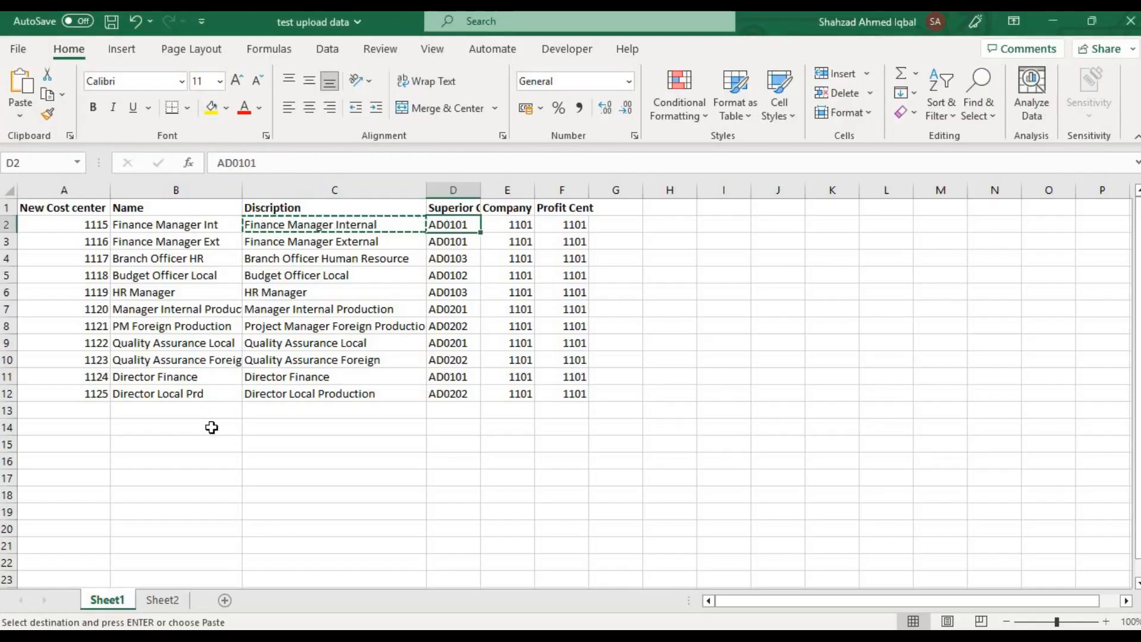
pyautogui.click(212, 426)
pyautogui.hotkey('alt', 'Tab')
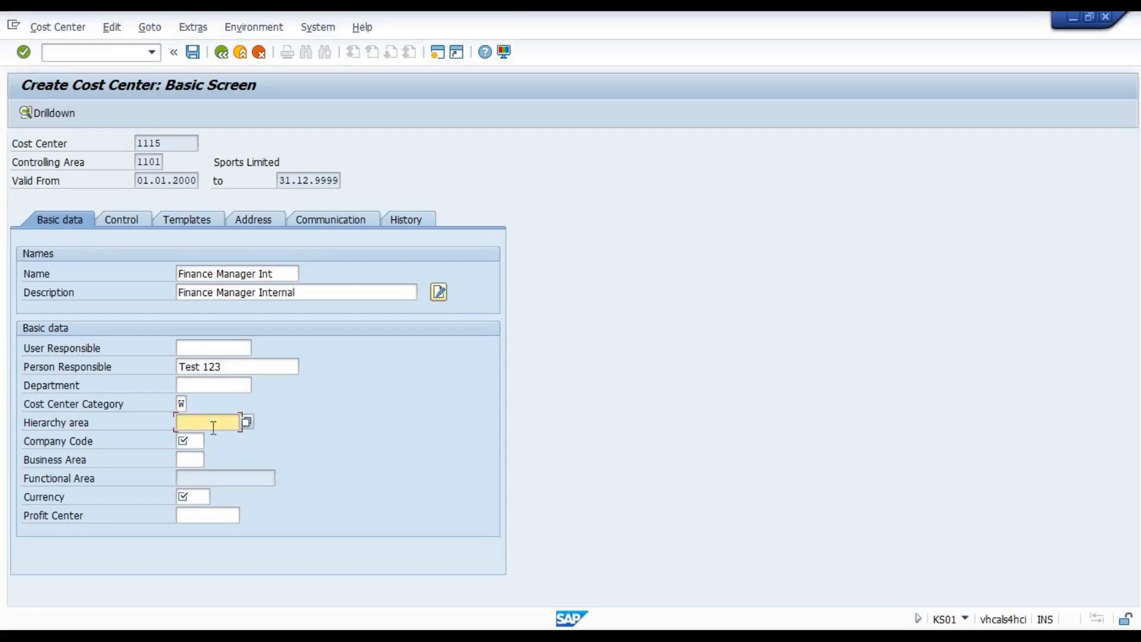
pyautogui.hotkey('alt', 'Tab')
pyautogui.press('Right')
pyautogui.press('Right')
pyautogui.press('Right')
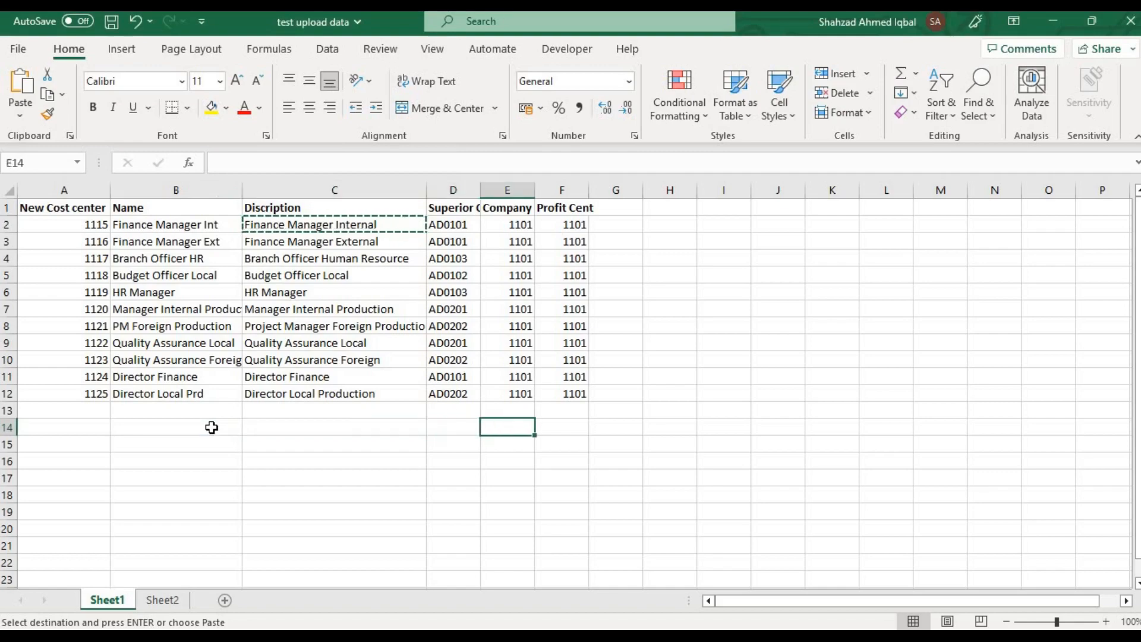
pyautogui.press('Left')
pyautogui.press('Up')
pyautogui.press('Up')
pyautogui.press('Up')
pyautogui.press('Up')
pyautogui.press('Up')
pyautogui.press('Up')
pyautogui.press('Up')
pyautogui.press('Up')
pyautogui.press('Up')
pyautogui.press('Up')
pyautogui.press('Up')
pyautogui.press('Up')
pyautogui.press('Up')
pyautogui.press('Down')
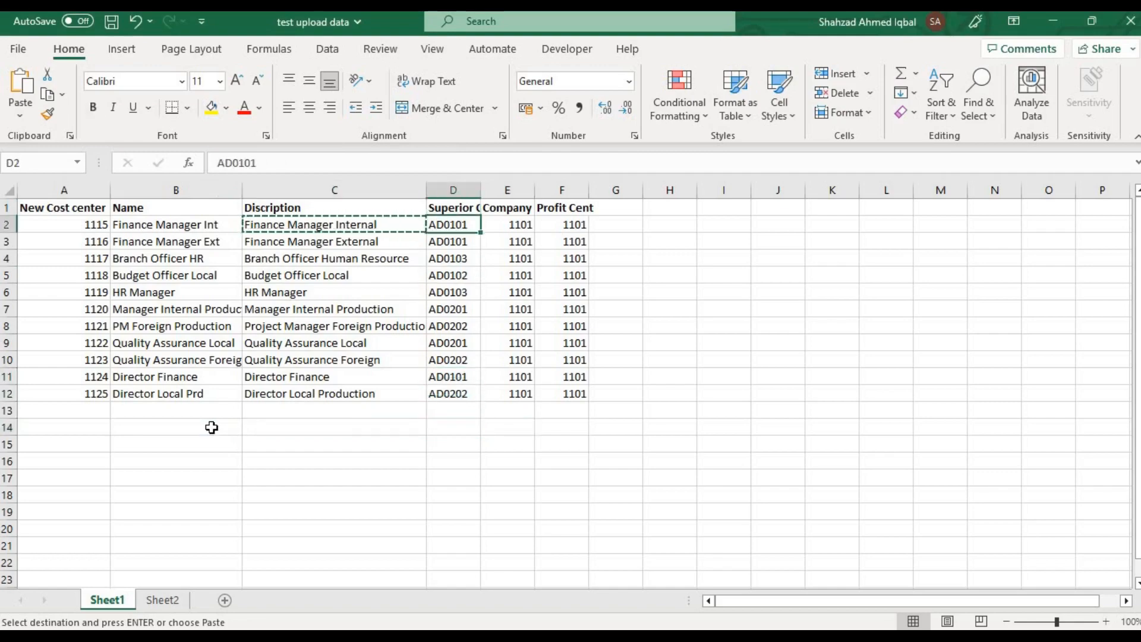
pyautogui.hotkey('ctrl', 'c')
pyautogui.hotkey('alt', 'Tab')
pyautogui.hotkey('ctrl', 'v')
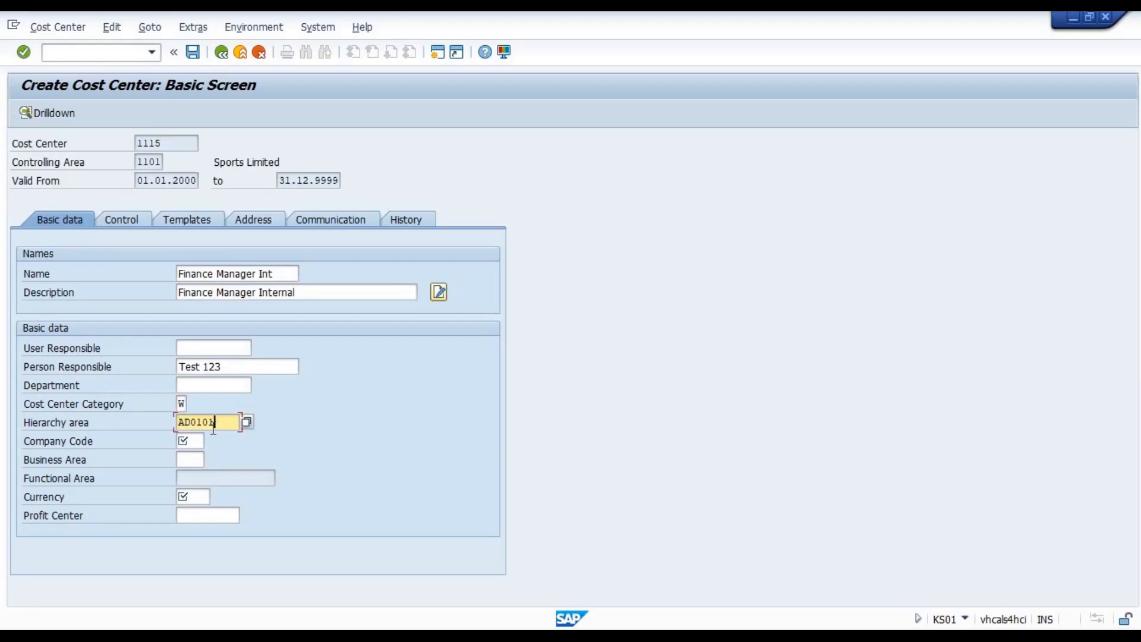
# Enter 1101 as the cost center's Company Code
pyautogui.press('Tab')
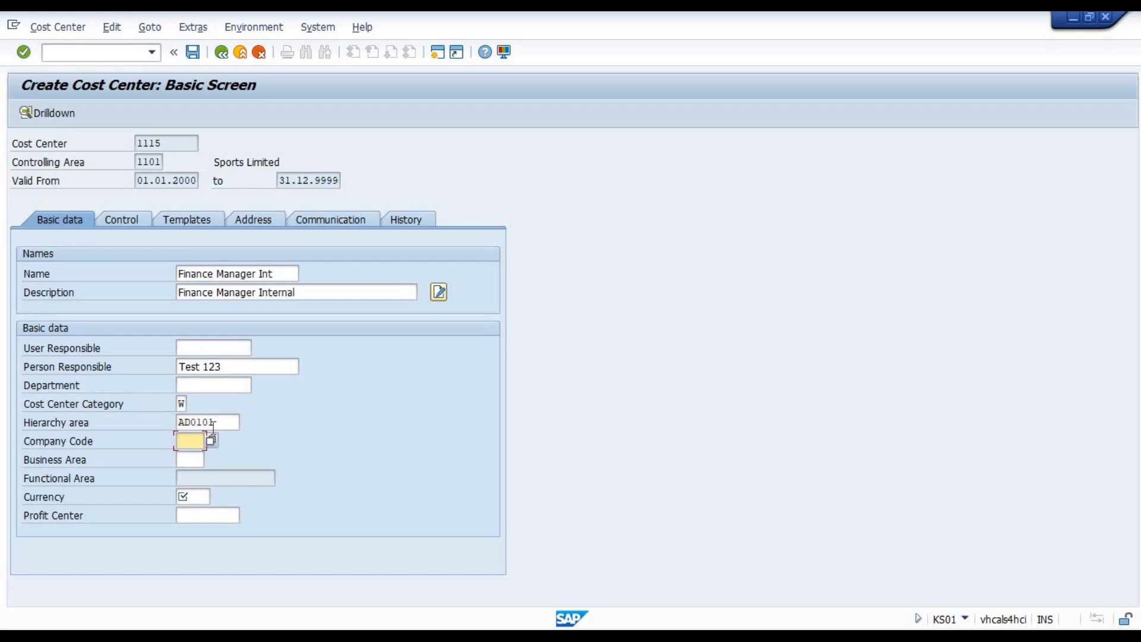
pyautogui.write('1101')
pyautogui.press('Tab')
pyautogui.press('Tab')
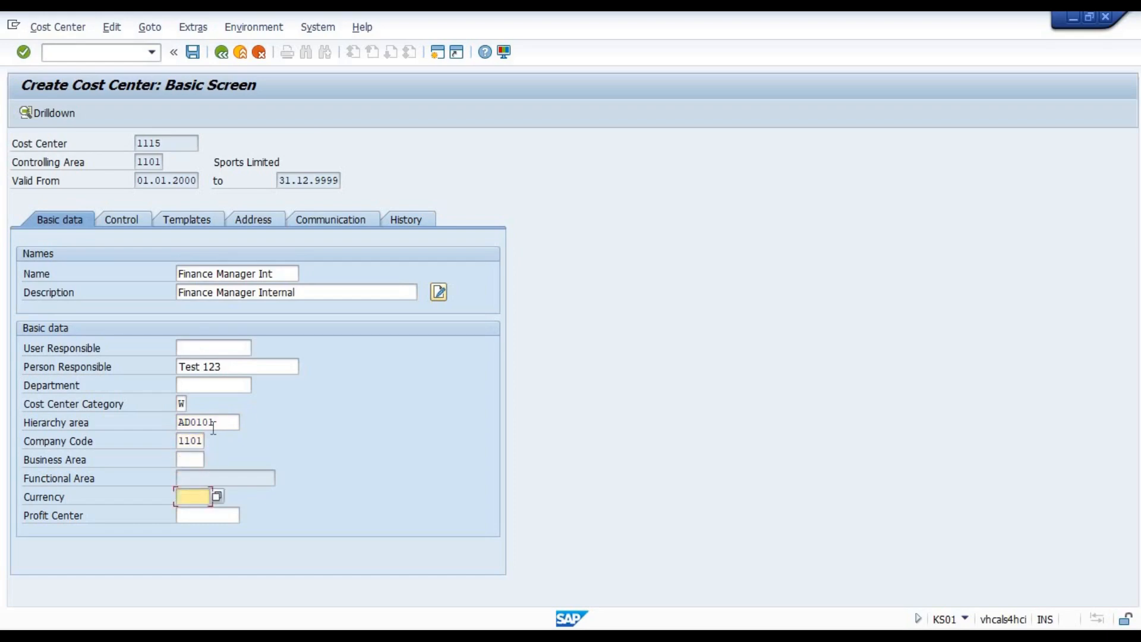
# Set the cost center's Currency to AUD and its Profit Center to 1101
pyautogui.write('AUD')
pyautogui.press('Tab')
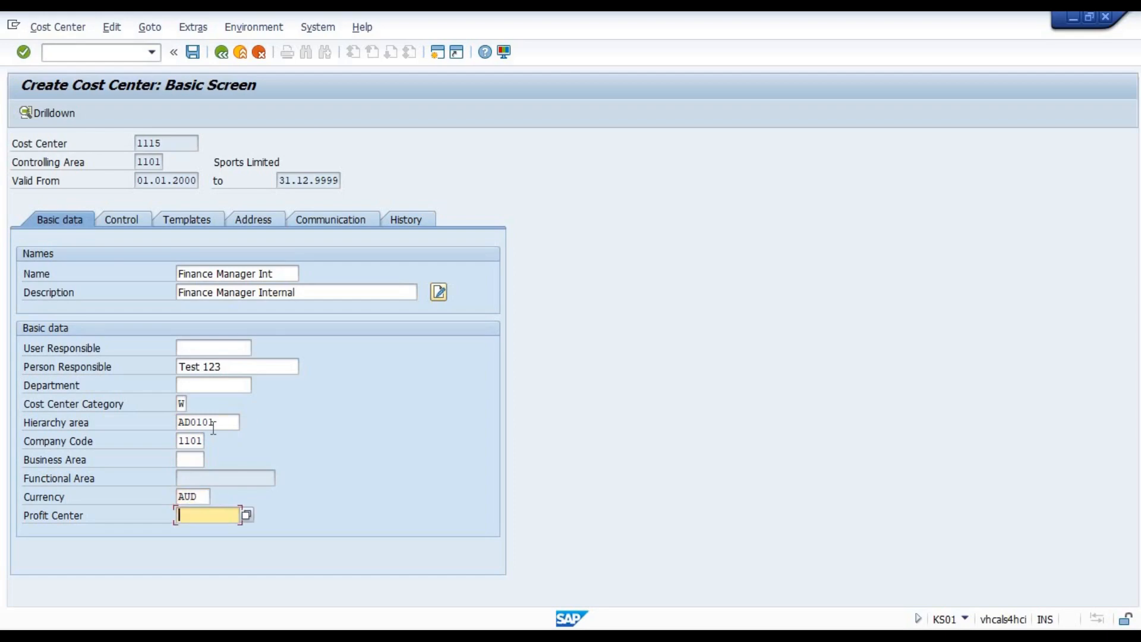
pyautogui.write('1101')
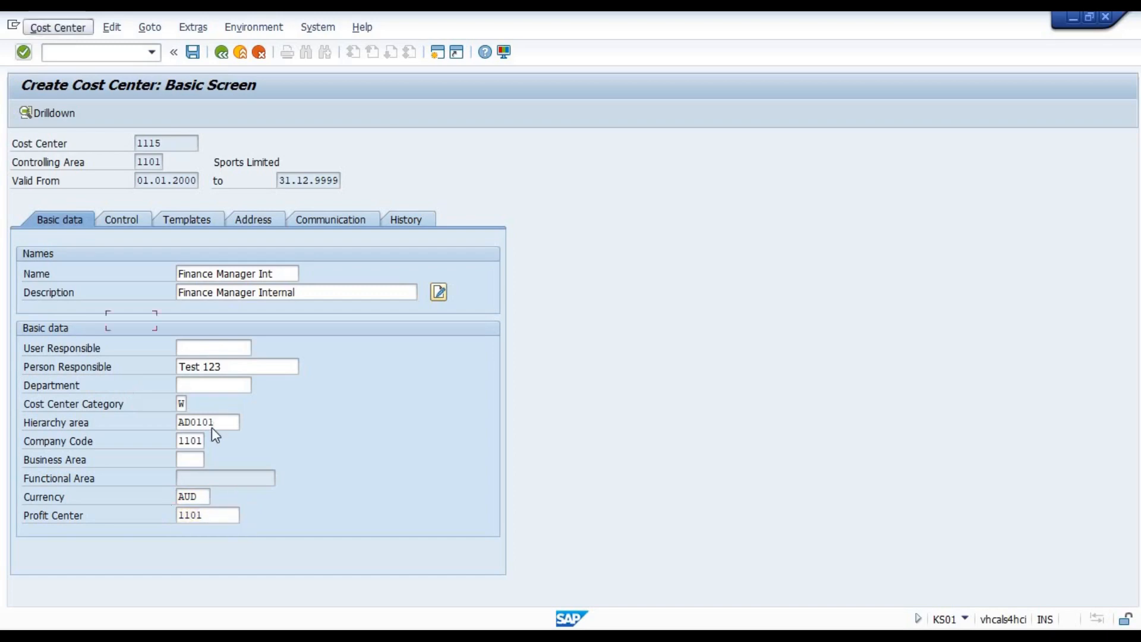
# Check the company code and profit center in the Excel sheet, and save the cost center in SAP to end the recording
pyautogui.hotkey('alt', 'Tab')
pyautogui.press('Right')
pyautogui.press('Right')
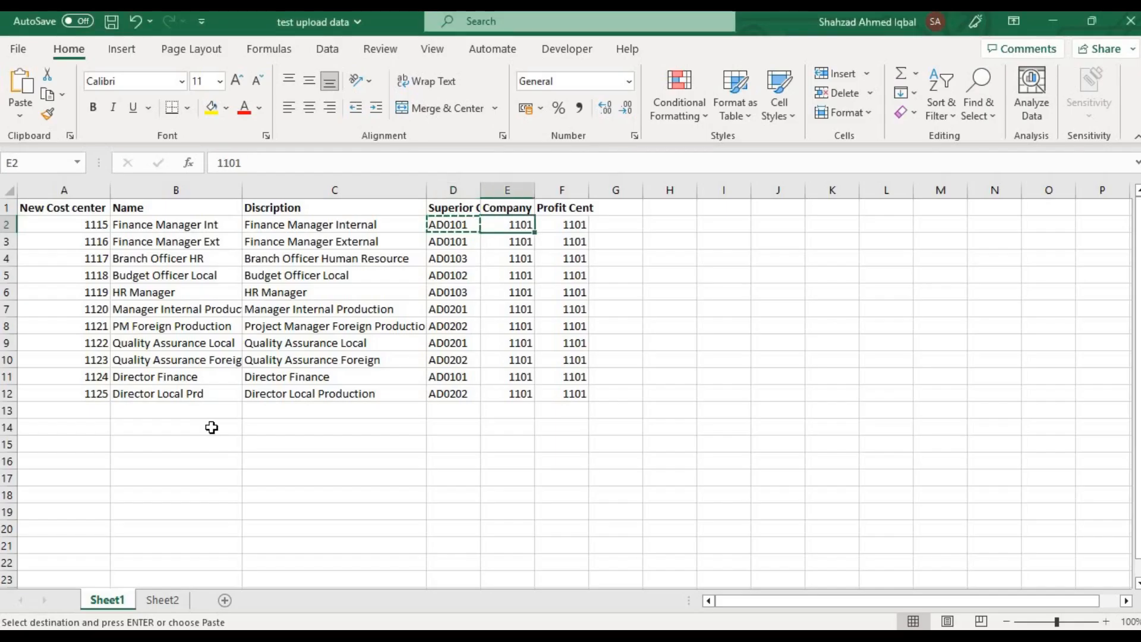
pyautogui.hotkey('alt', 'Tab')
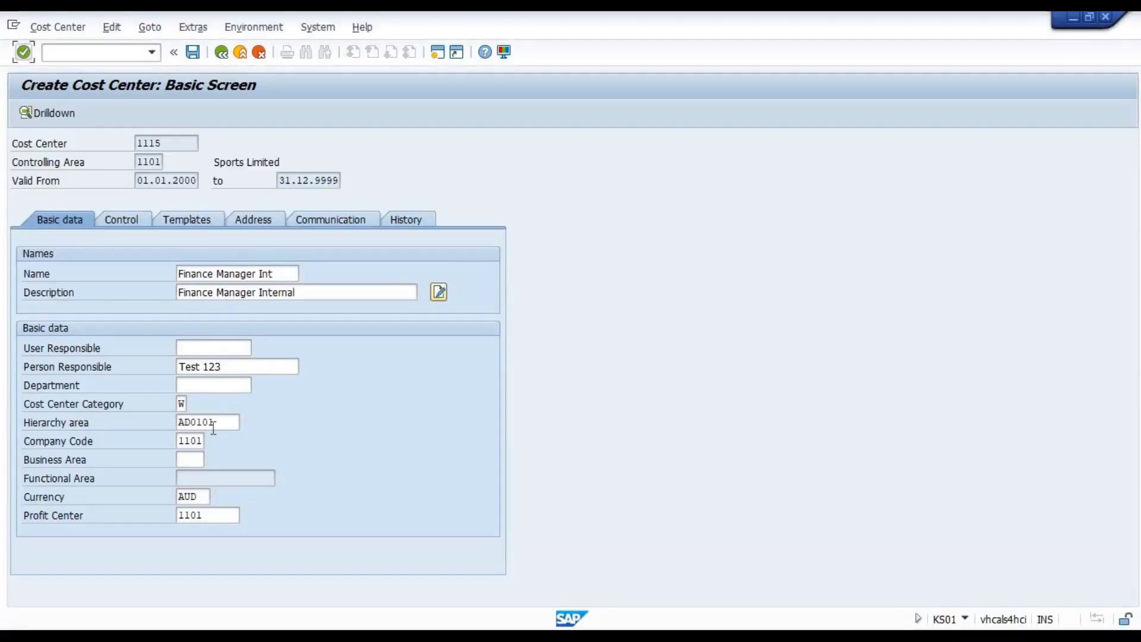
pyautogui.click(220, 293)
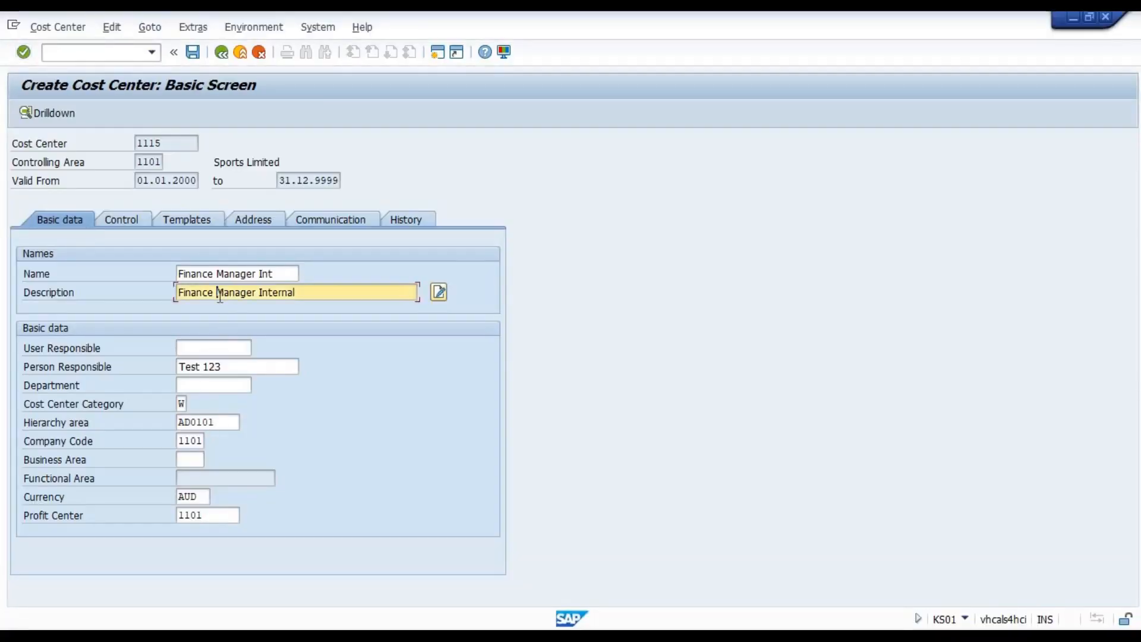
pyautogui.click(192, 52)
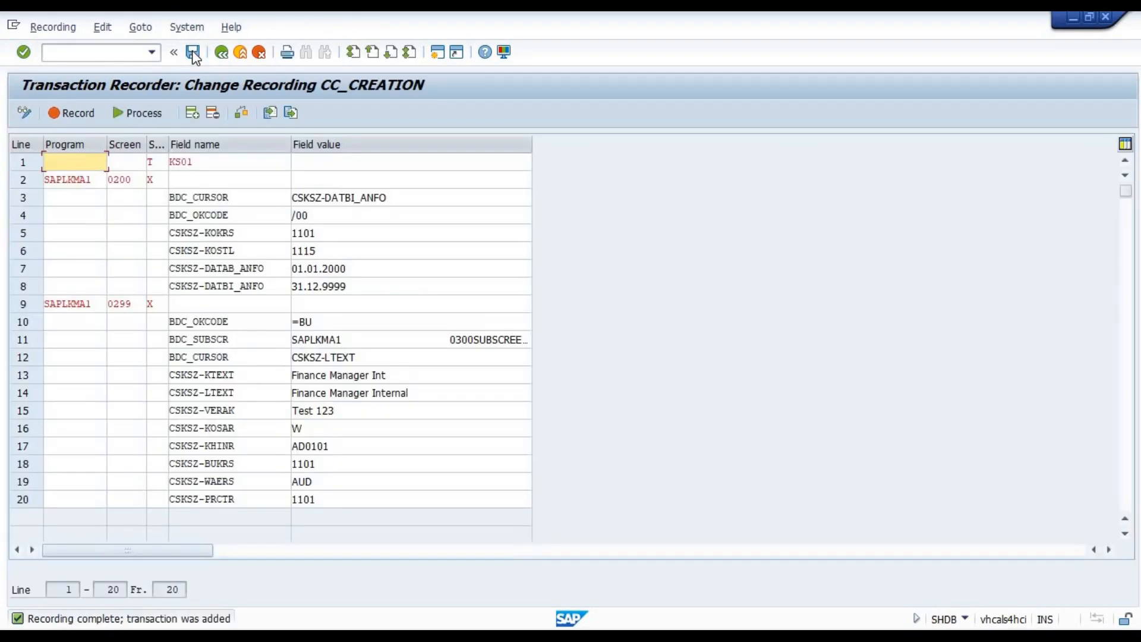
# Examine the recorded lines of CC_CREATION and the simulation of screen SAPLKMA1 0299, and return to the recording
pyautogui.click(343, 505)
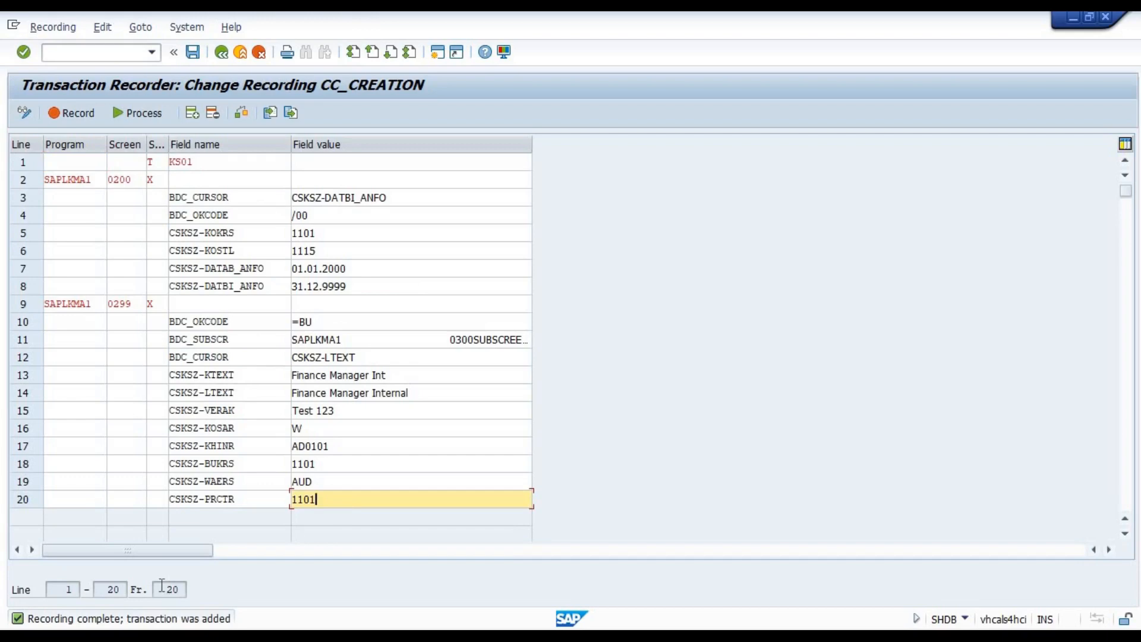
pyautogui.moveTo(162, 585); pyautogui.dragTo(196, 584)
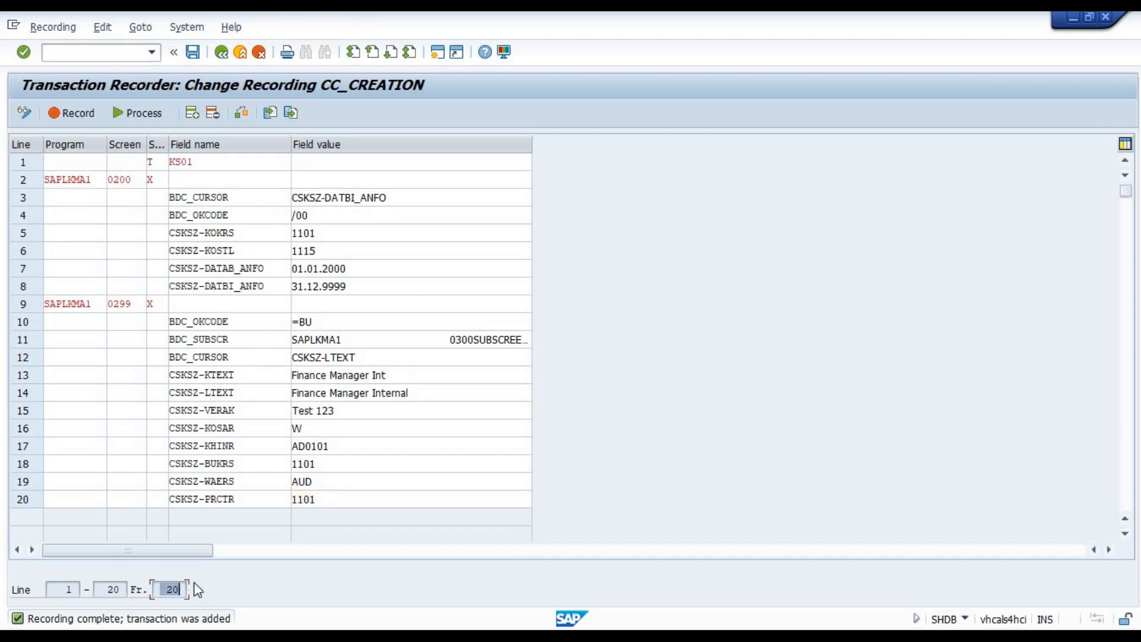
pyautogui.doubleClick(333, 321)
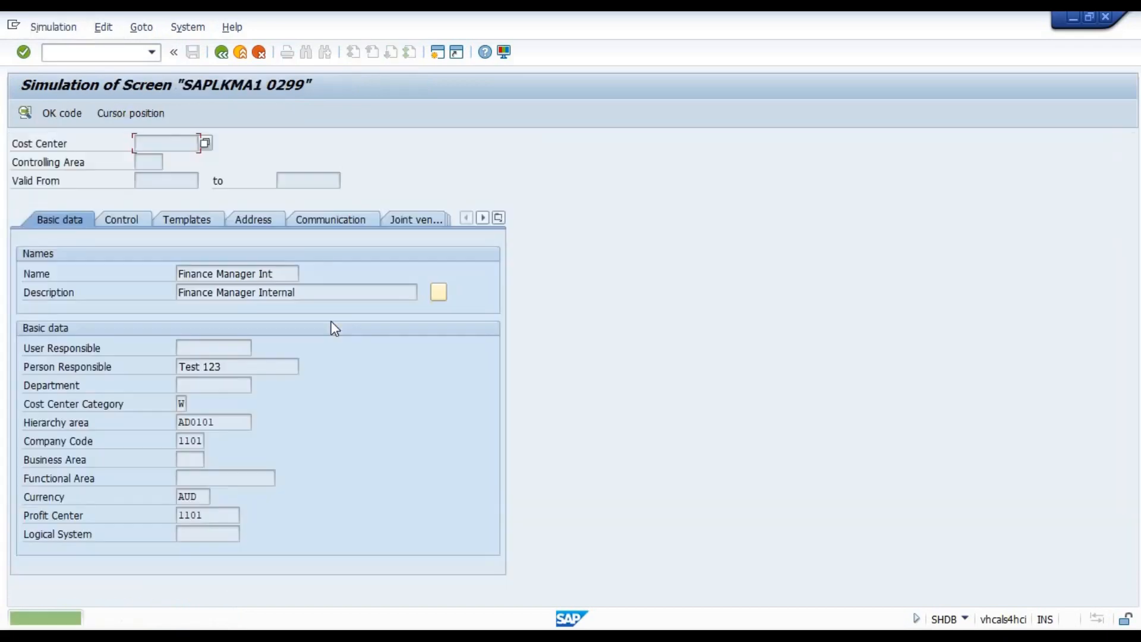
pyautogui.click(230, 52)
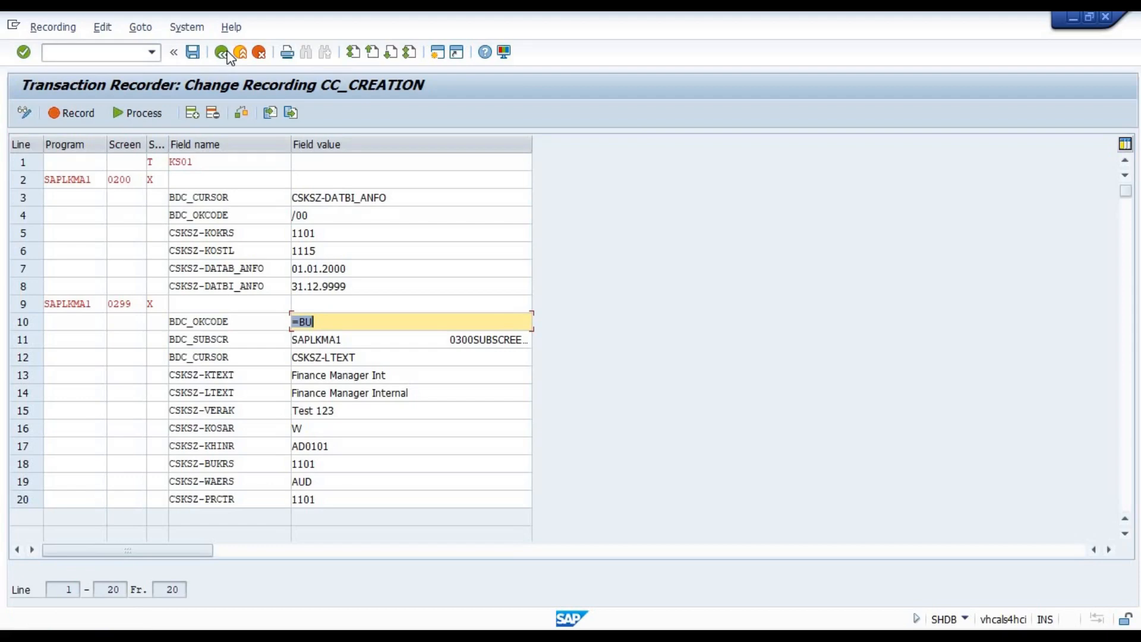
# Save the recording and export it to the Desktop as a text file named COST CENTER CREATION
pyautogui.click(194, 54)
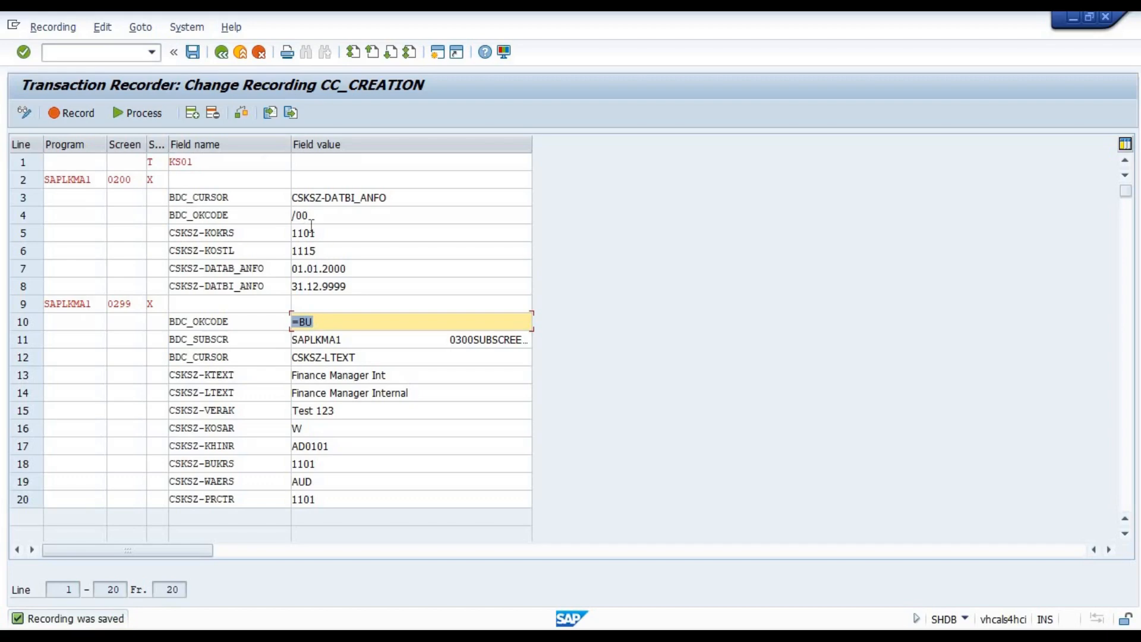
pyautogui.click(293, 112)
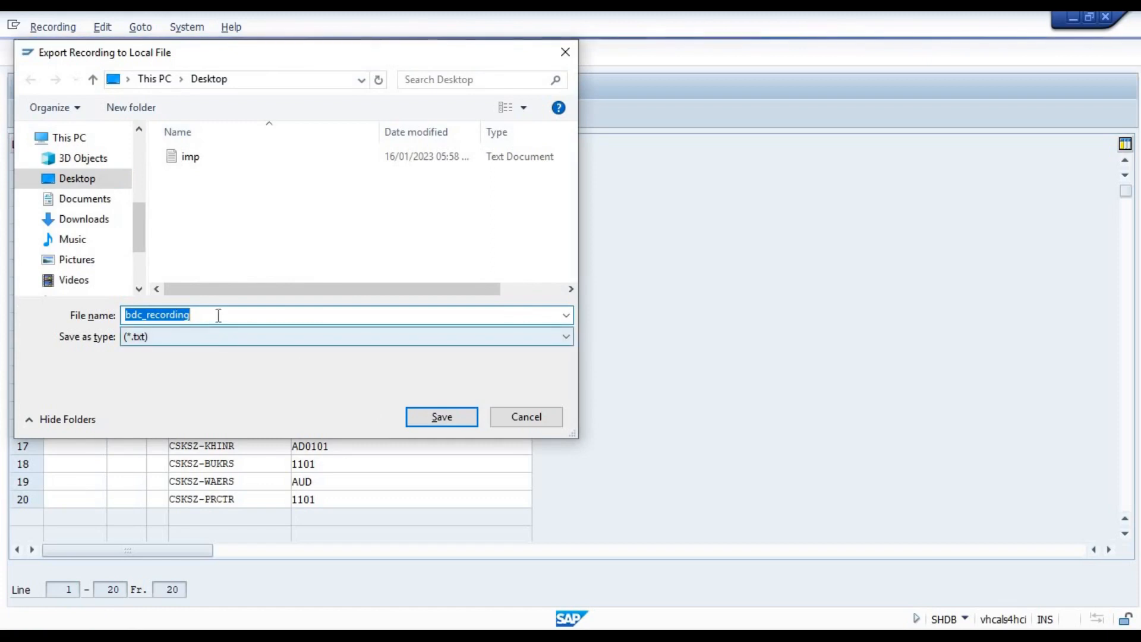
pyautogui.write('CO')
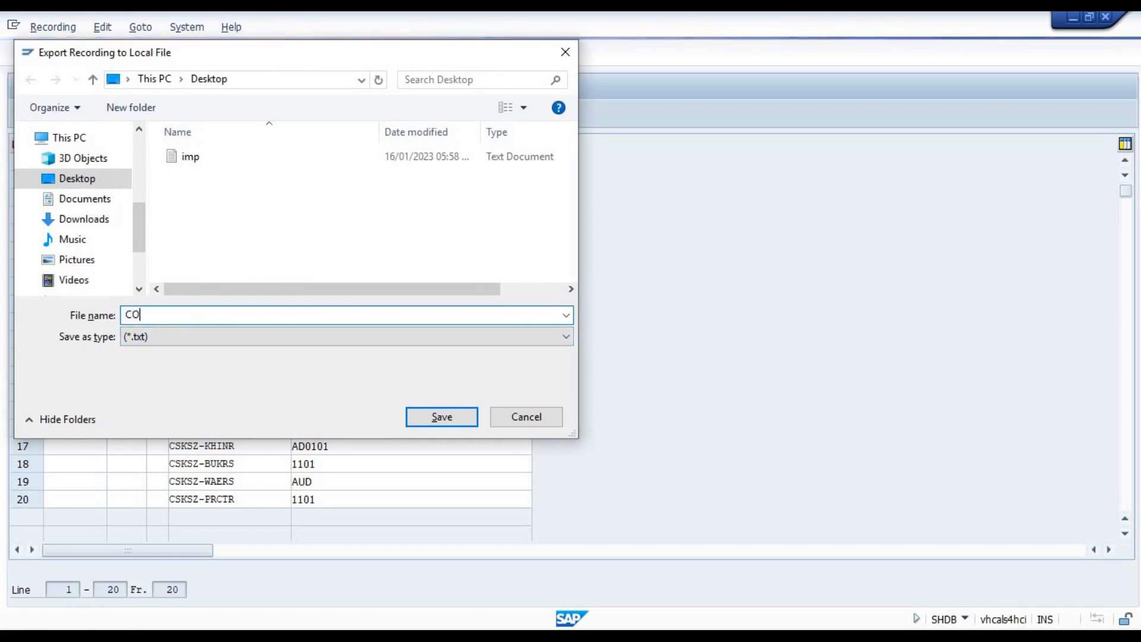
pyautogui.write('ST CENTER CREATION')
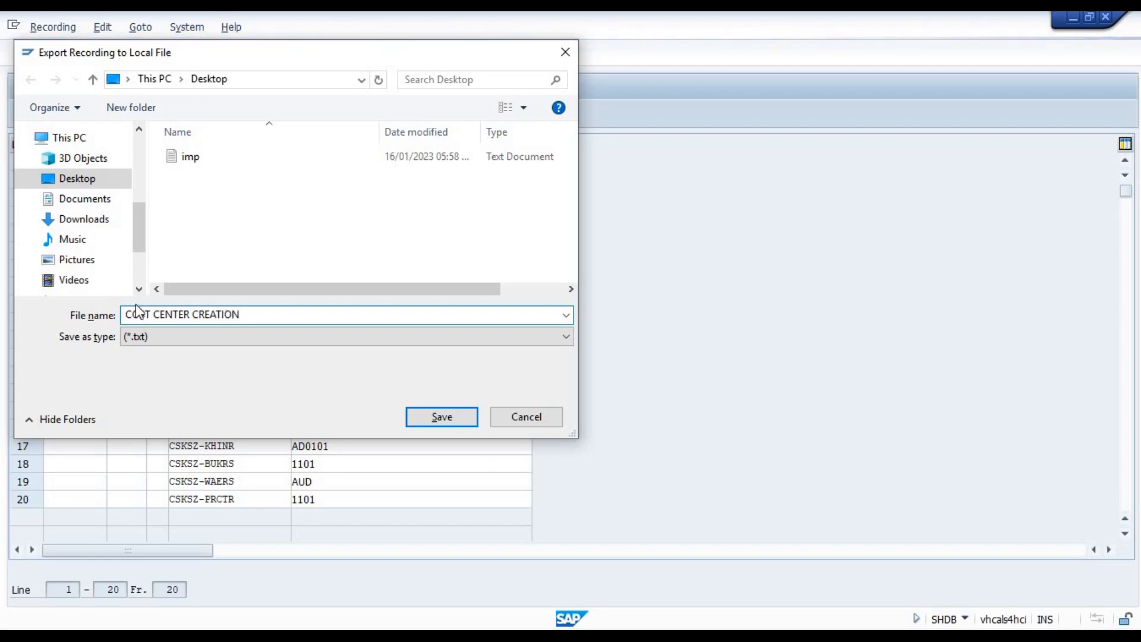
pyautogui.click(440, 417)
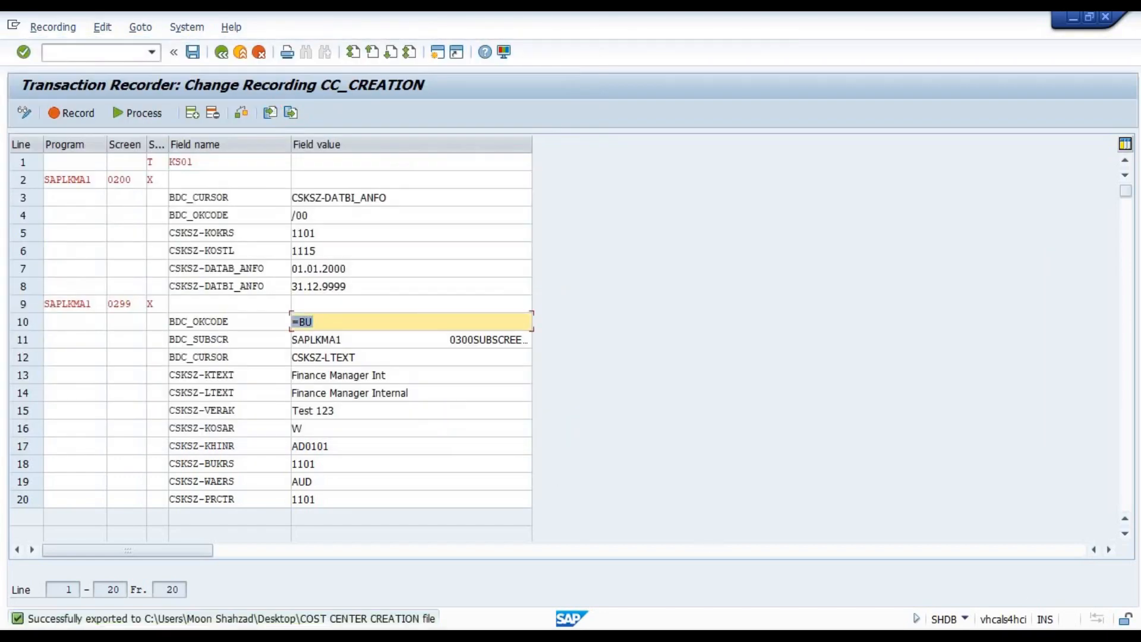
# Open the exported COST CENTER CREATION file from the Desktop in Notepad, examine its recorded field lines, and close it
pyautogui.press('super+d')
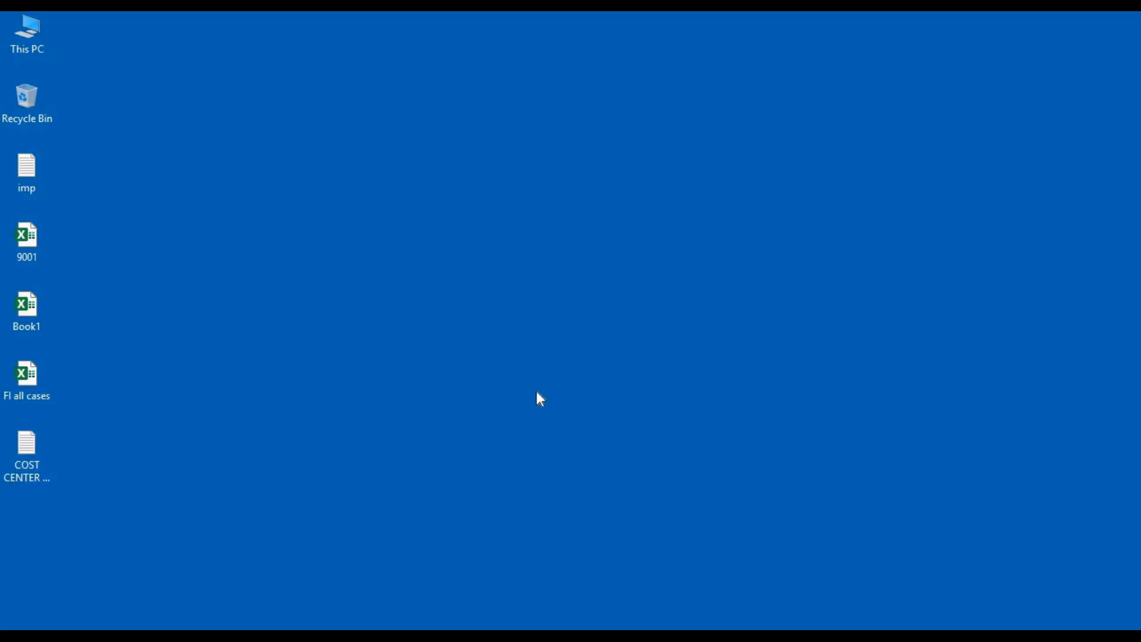
pyautogui.doubleClick(31, 447)
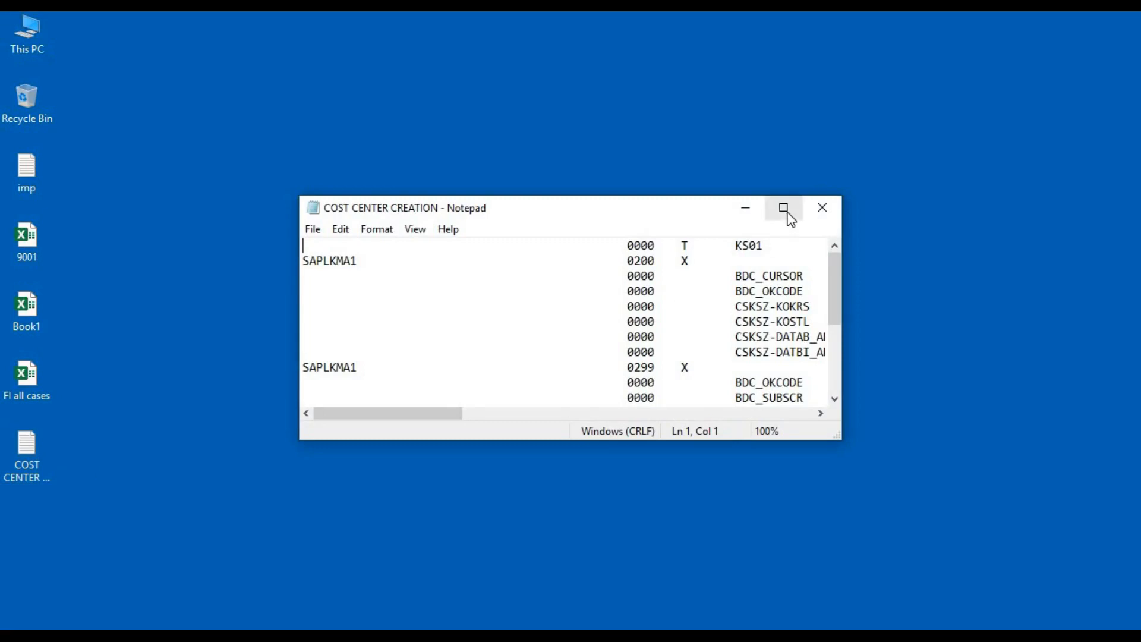
pyautogui.click(784, 208)
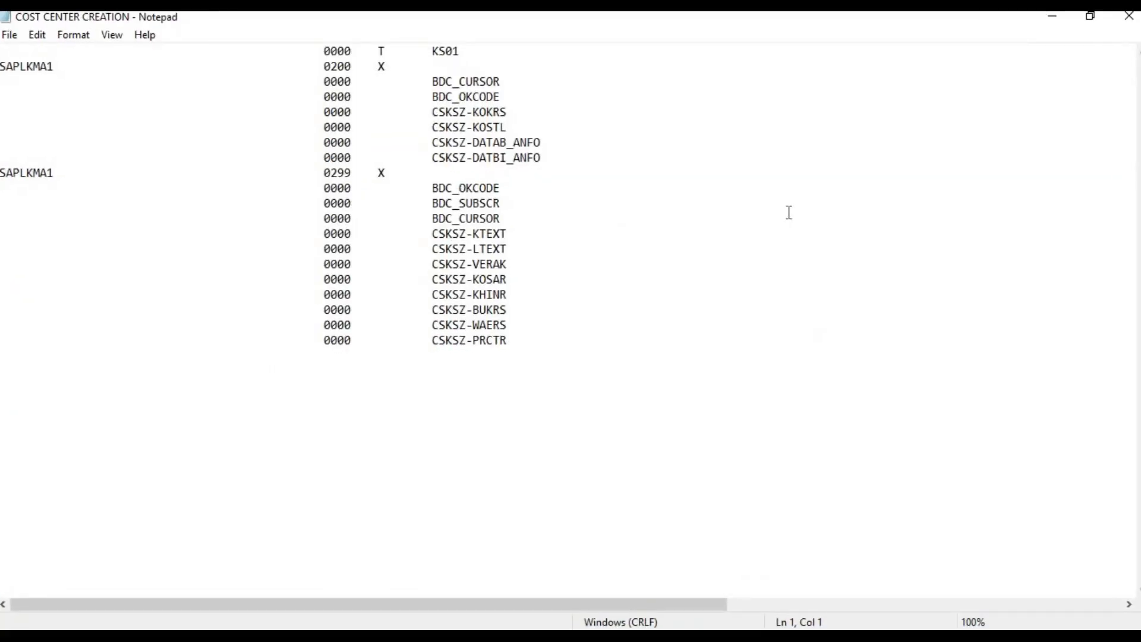
pyautogui.click(1128, 16)
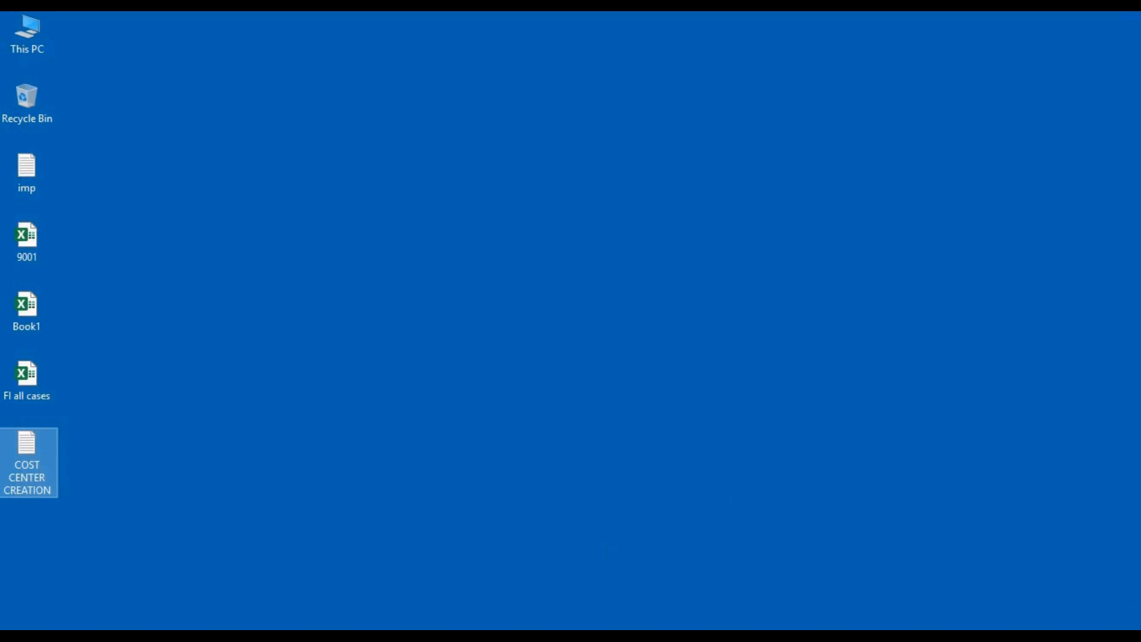
# Switch to the Excel workbook and browse to the Desktop folder for a file to open
pyautogui.hotkey('alt', 'Tab')
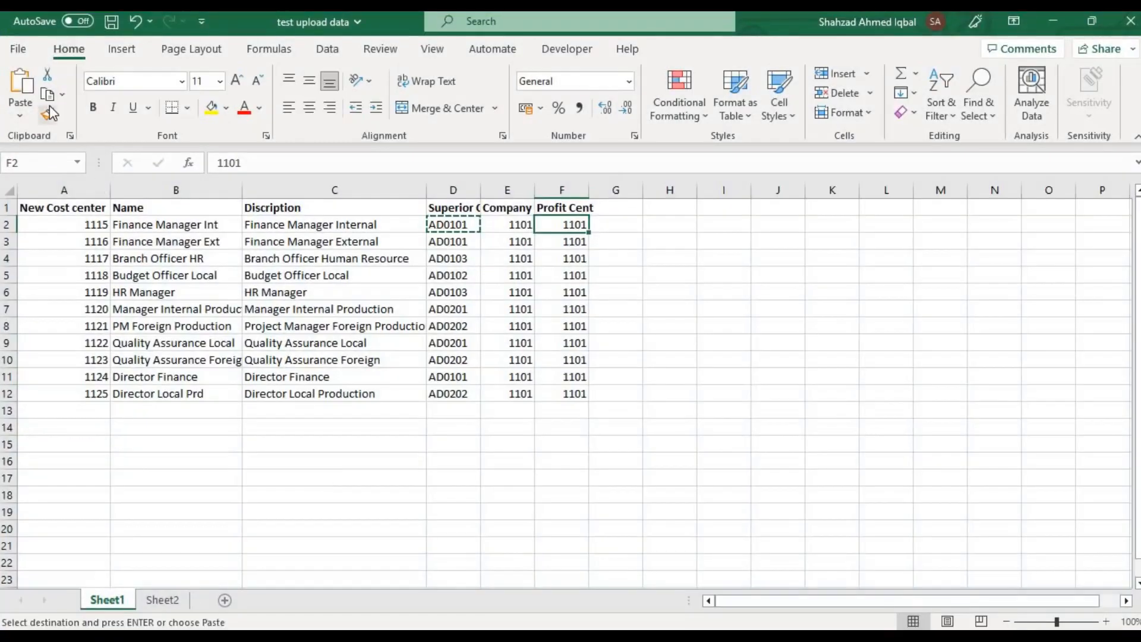
pyautogui.click(18, 50)
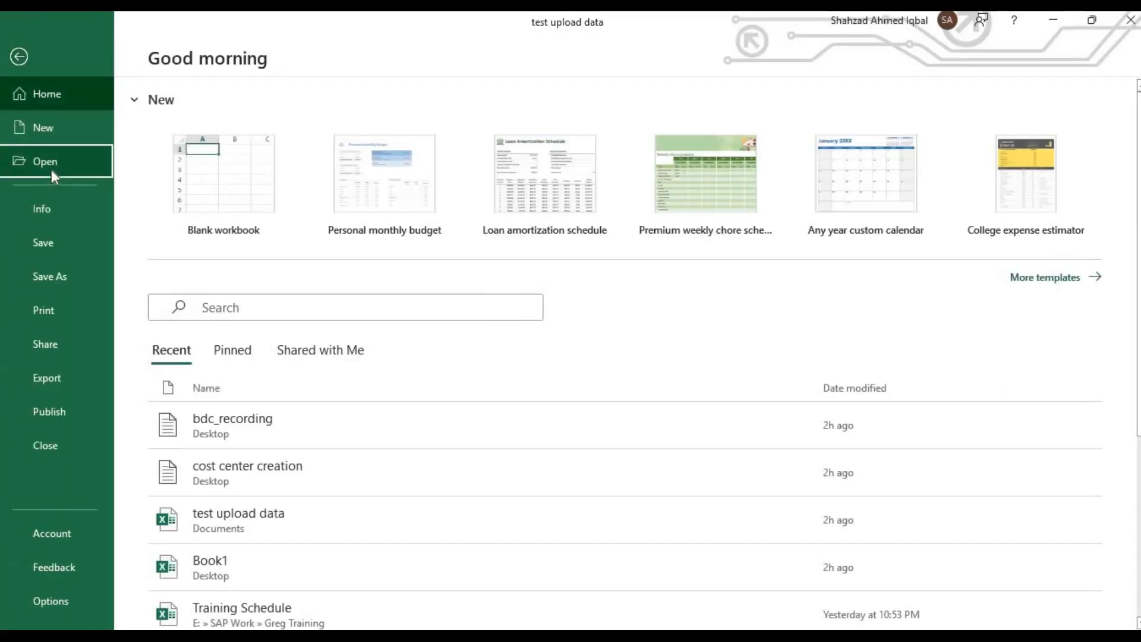
pyautogui.click(51, 169)
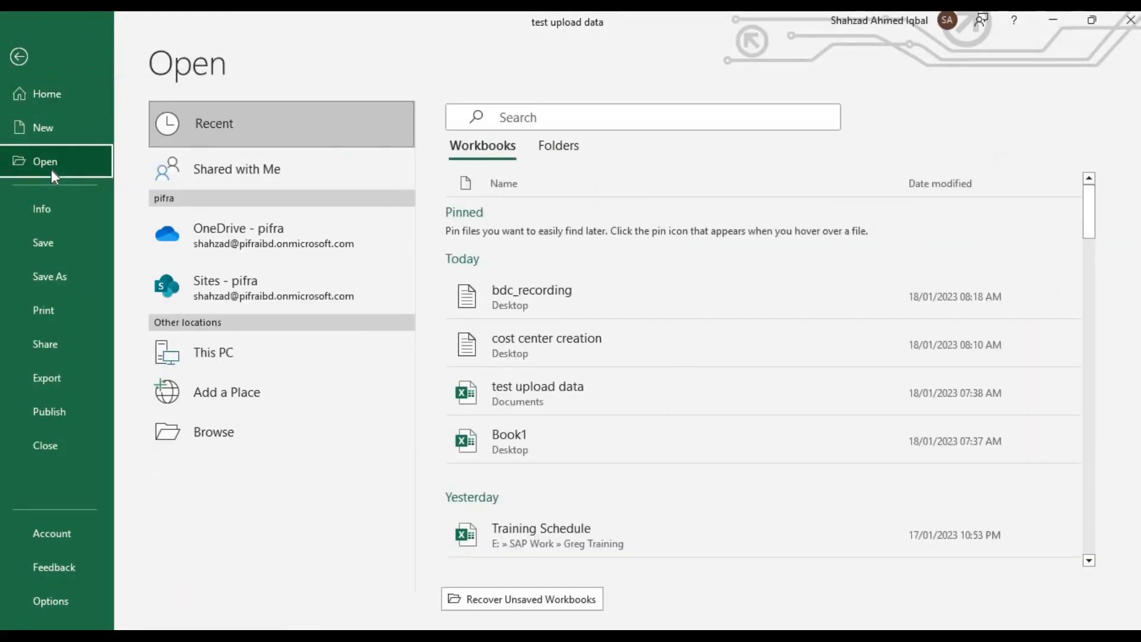
pyautogui.click(222, 443)
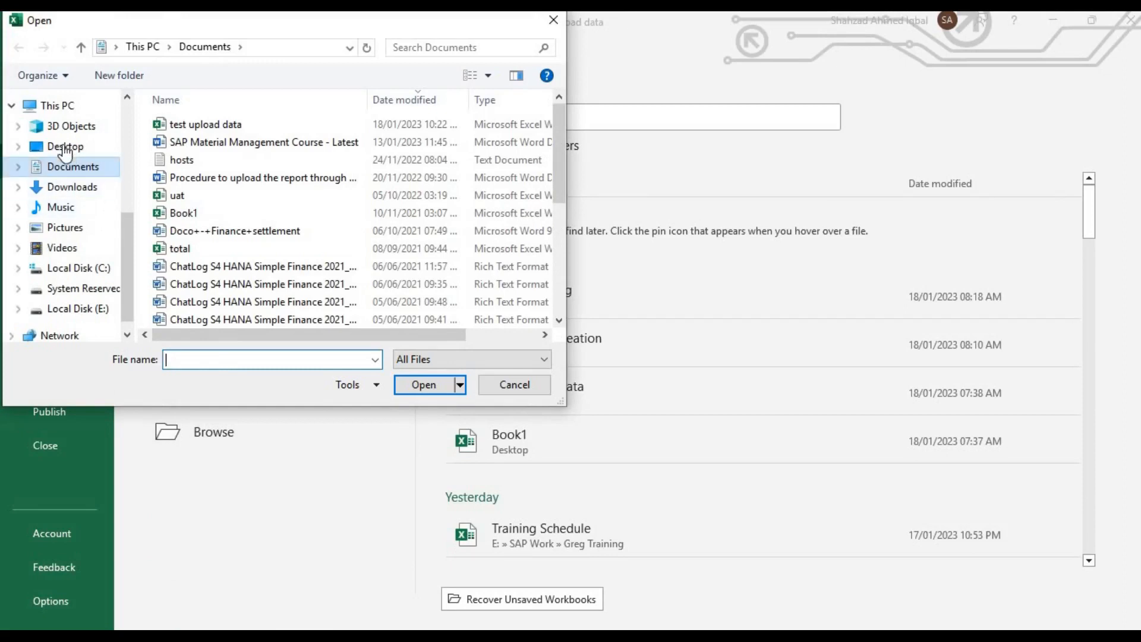
pyautogui.click(65, 149)
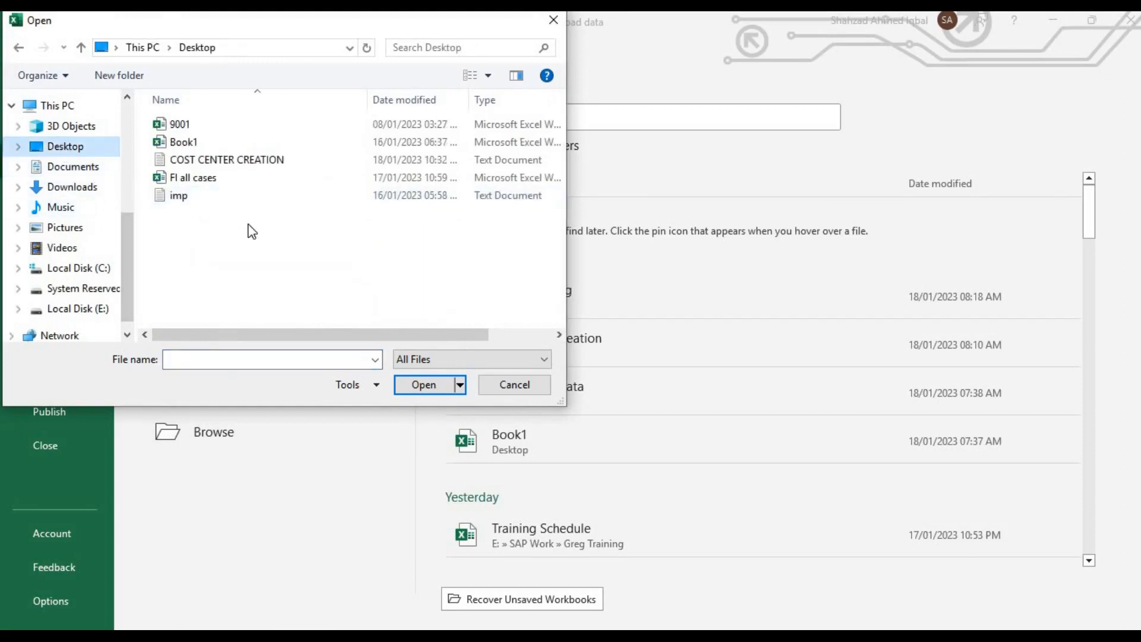
# List all file types and open the COST CENTER CREATION text file as delimited data with the default import settings, in a maximized window
pyautogui.click(420, 360)
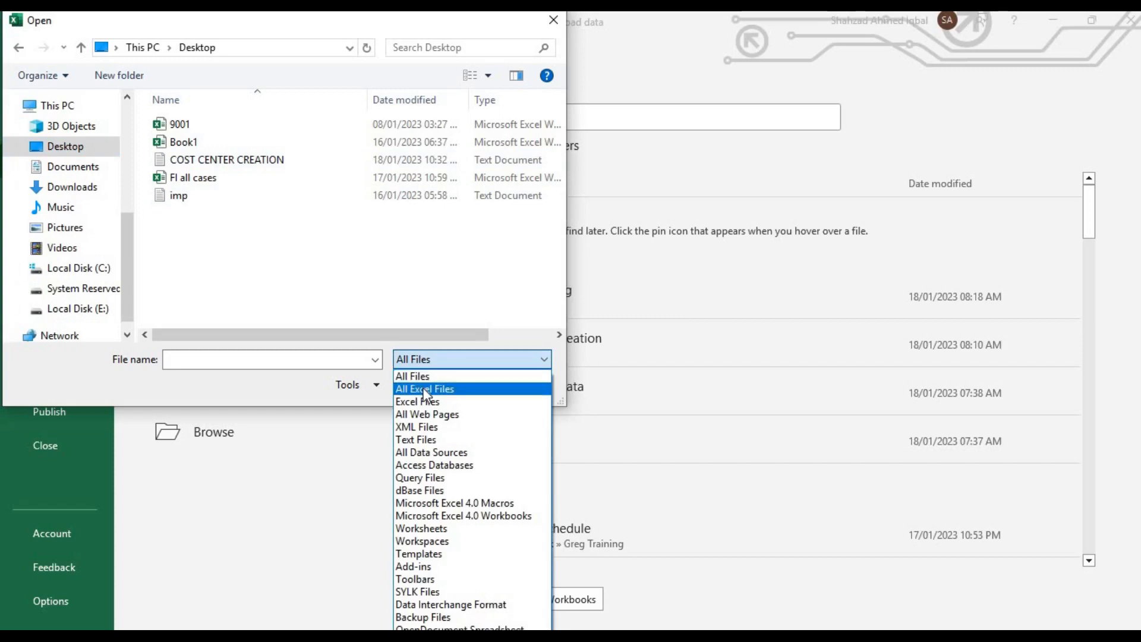
pyautogui.click(426, 393)
pyautogui.click(425, 356)
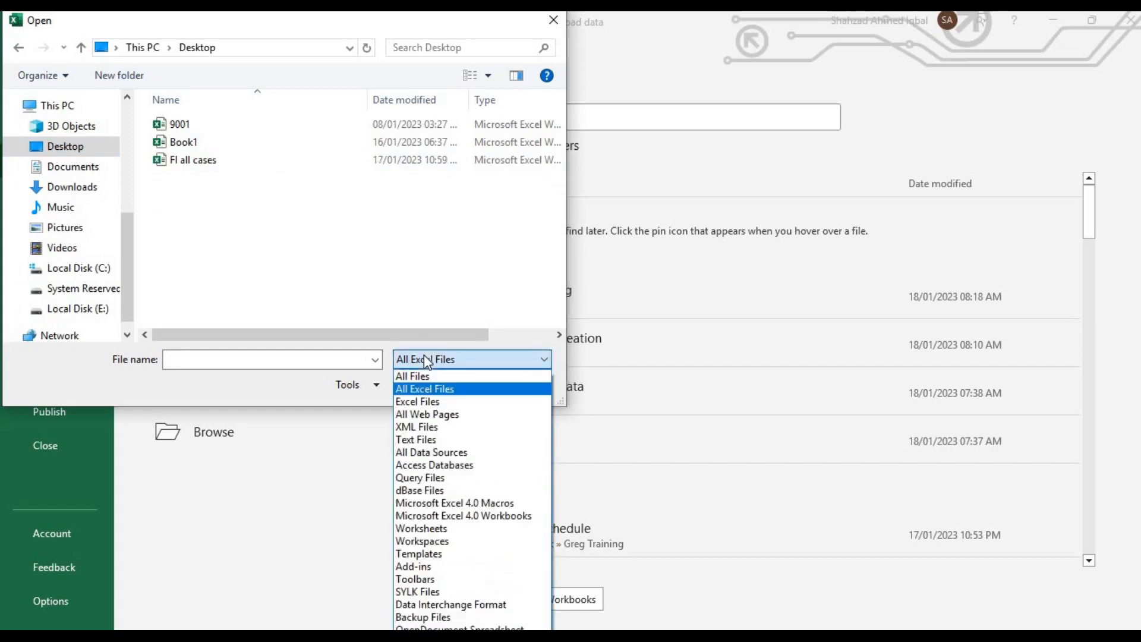
pyautogui.click(426, 375)
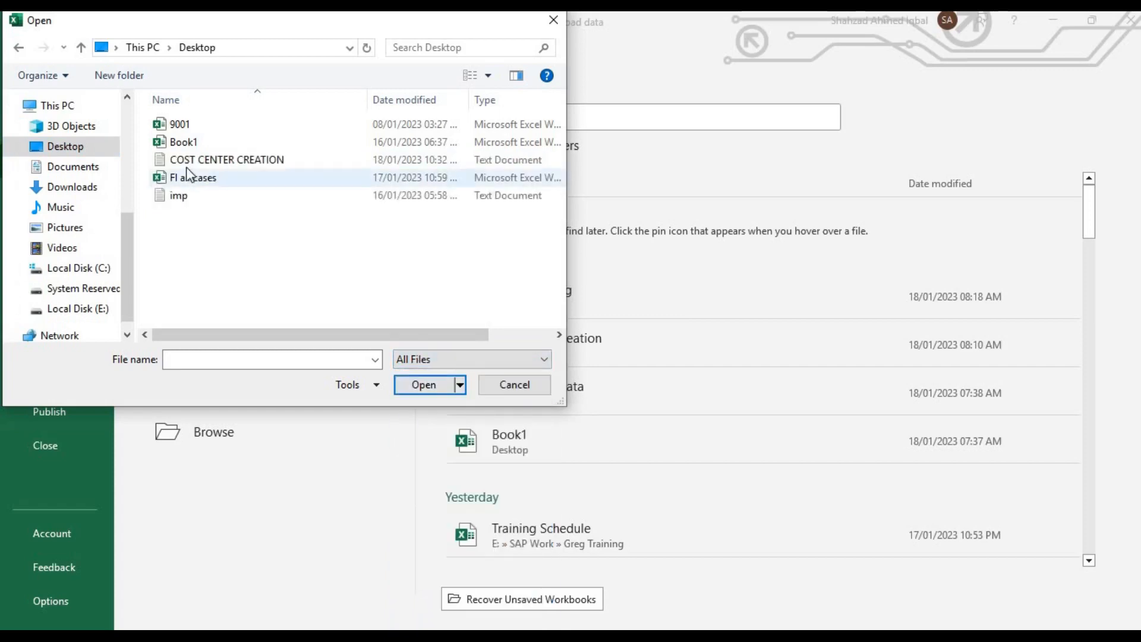
pyautogui.click(186, 164)
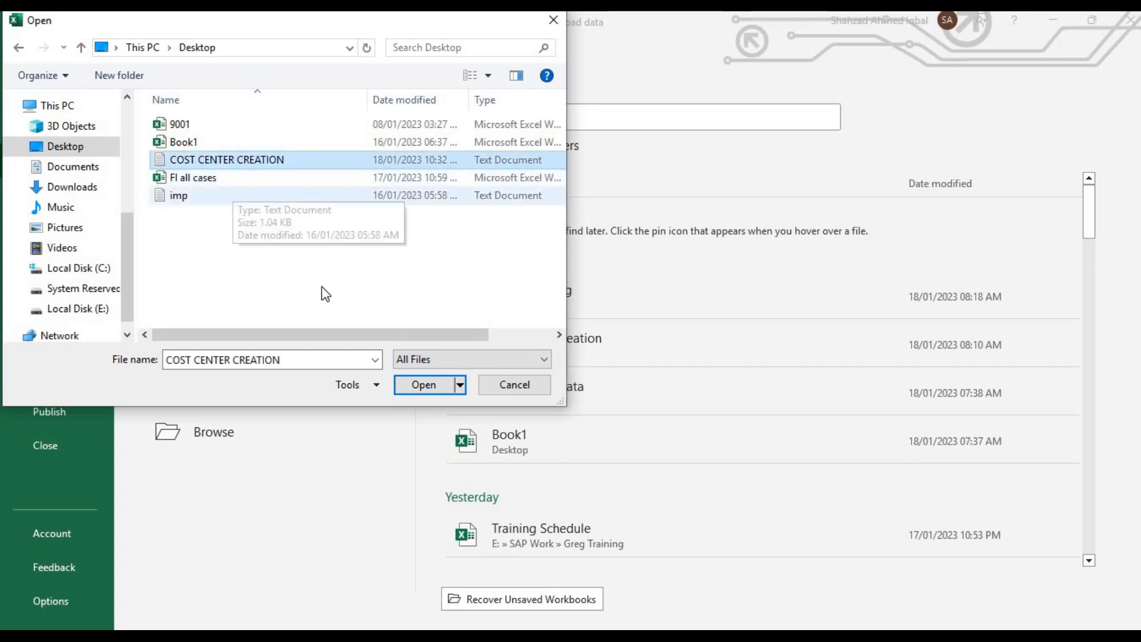
pyautogui.click(418, 381)
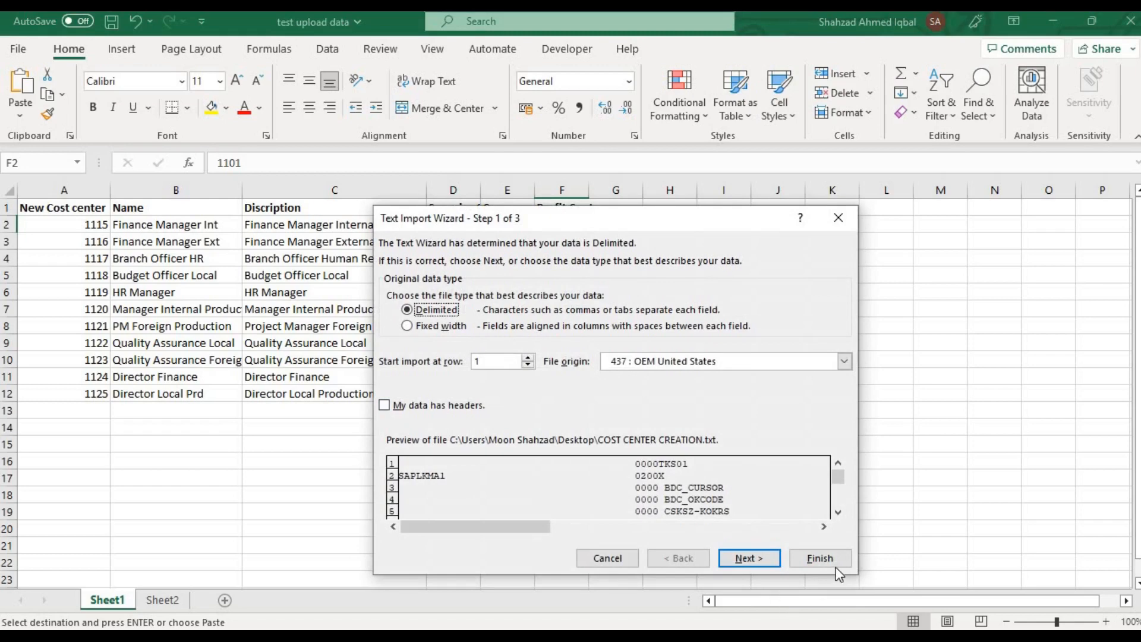
pyautogui.click(829, 563)
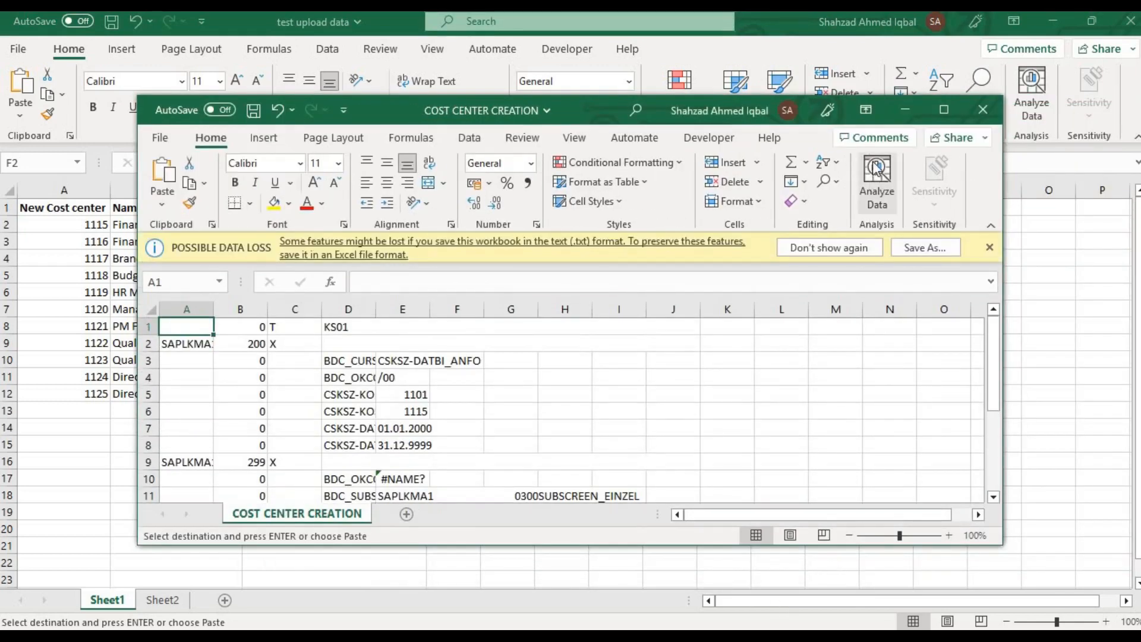
pyautogui.click(943, 109)
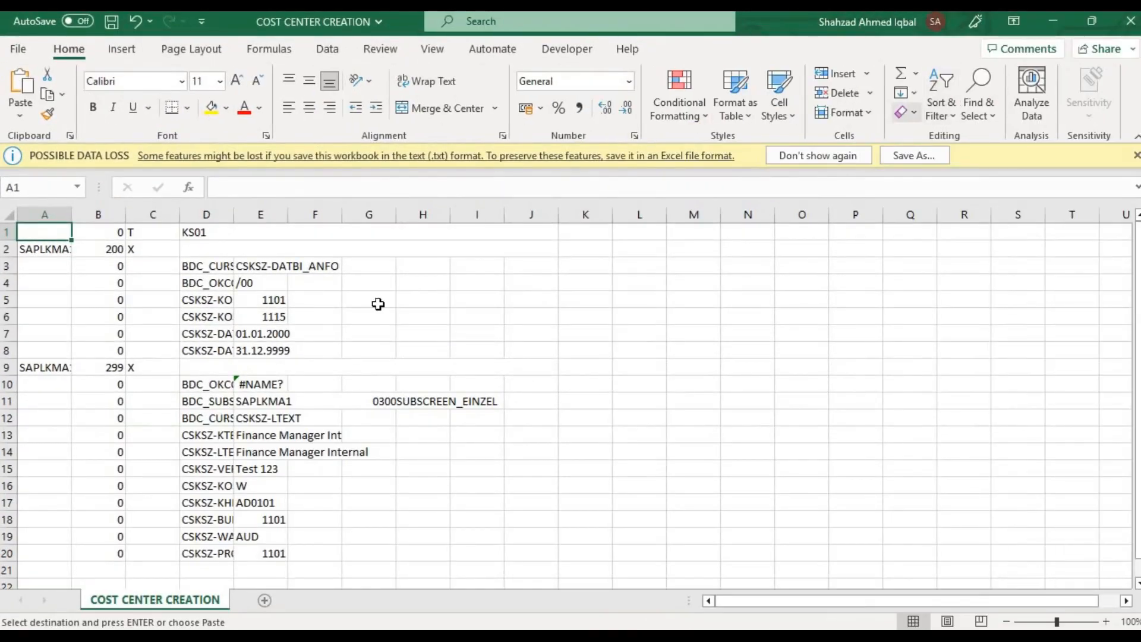
# Auto-fit all column widths of the imported sheet, and narrow columns D and A to about their contents
pyautogui.click(10, 214)
pyautogui.doubleClick(72, 213)
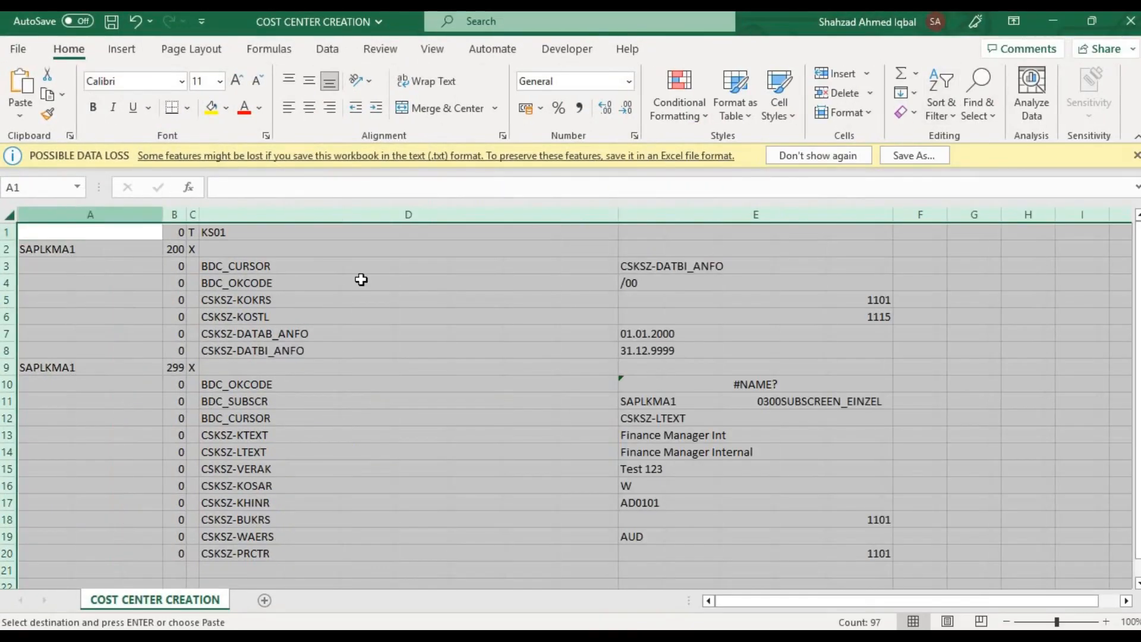
pyautogui.click(580, 299)
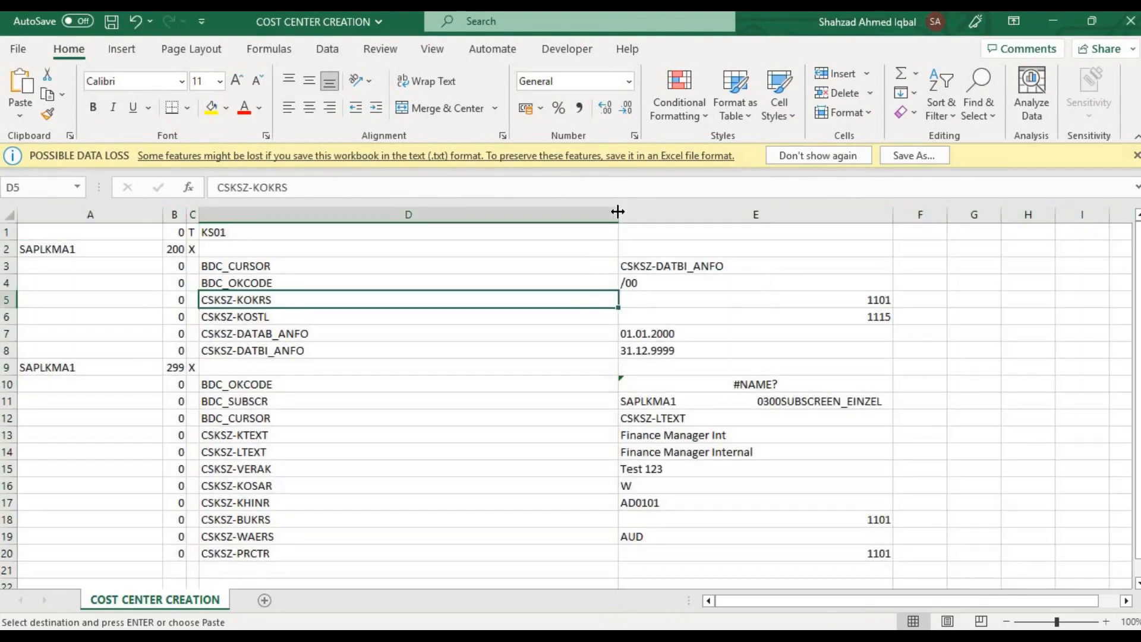
pyautogui.moveTo(618, 211); pyautogui.dragTo(307, 208)
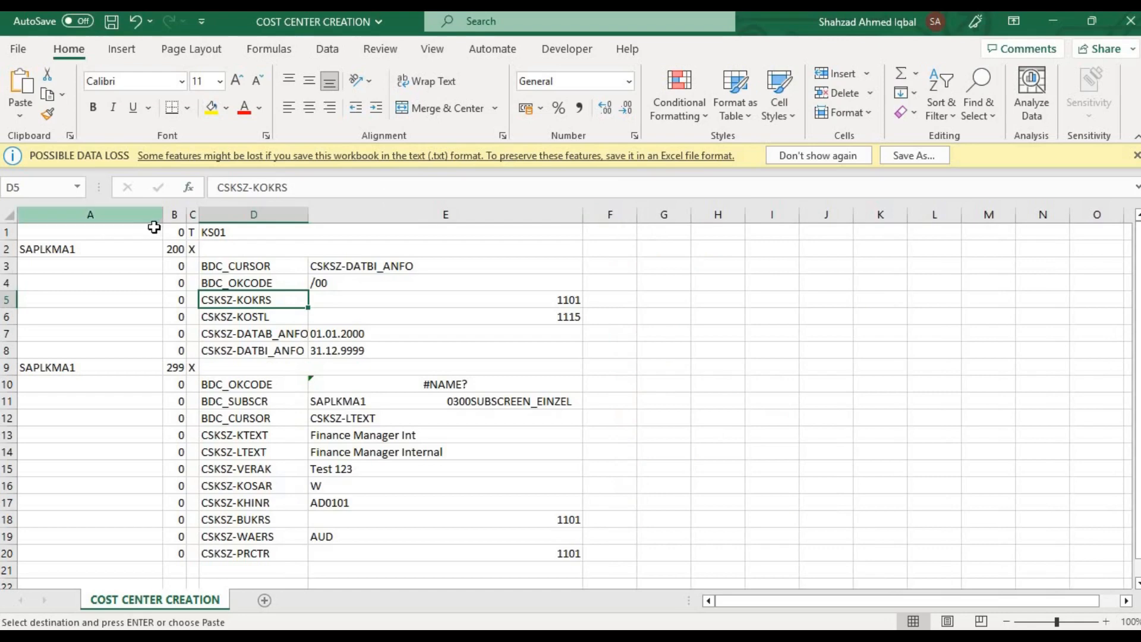
pyautogui.moveTo(162, 216); pyautogui.dragTo(93, 214)
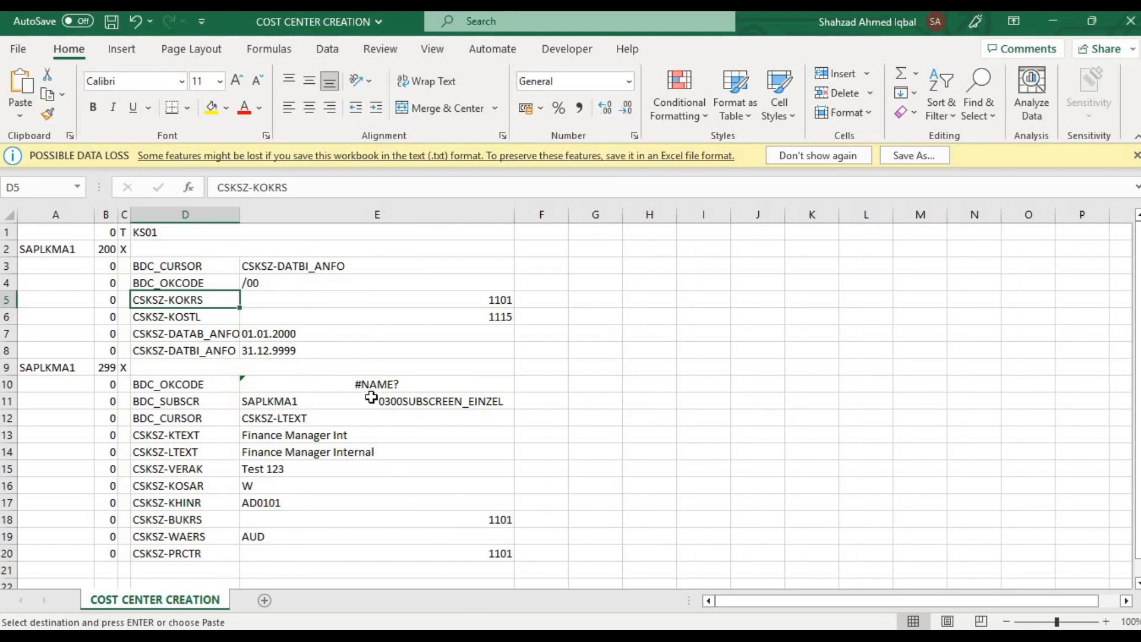
# Turn the BDC_OKCODE formula in E10 into plain text by entering it as '=BU
pyautogui.click(317, 383)
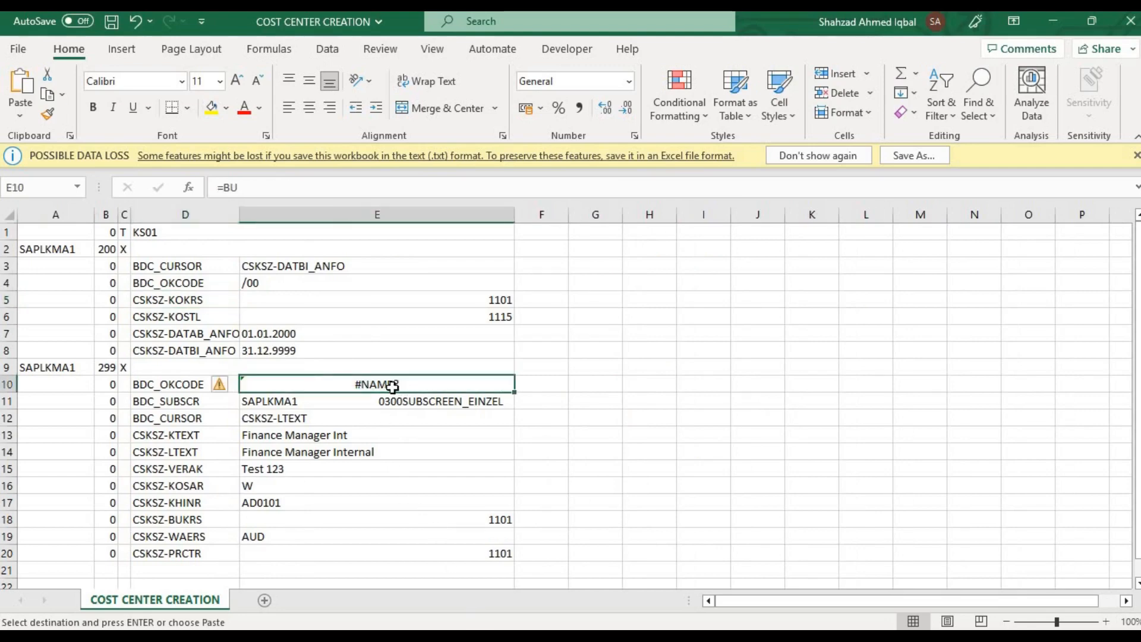
pyautogui.doubleClick(434, 382)
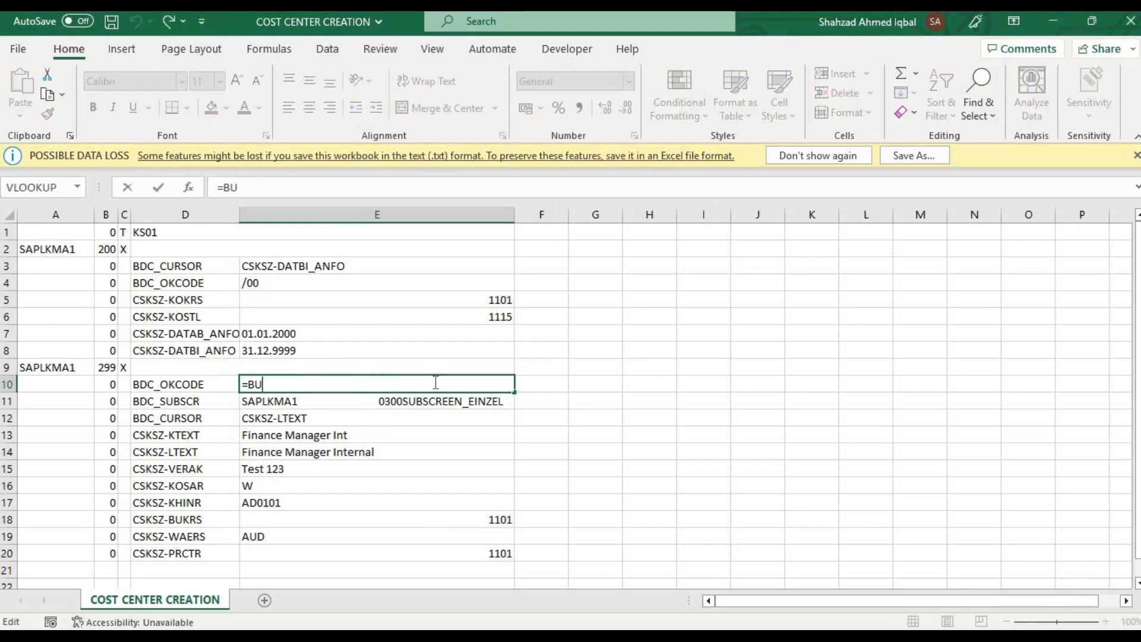
pyautogui.press('Left')
pyautogui.press('Left')
pyautogui.press('Left')
pyautogui.write("'")
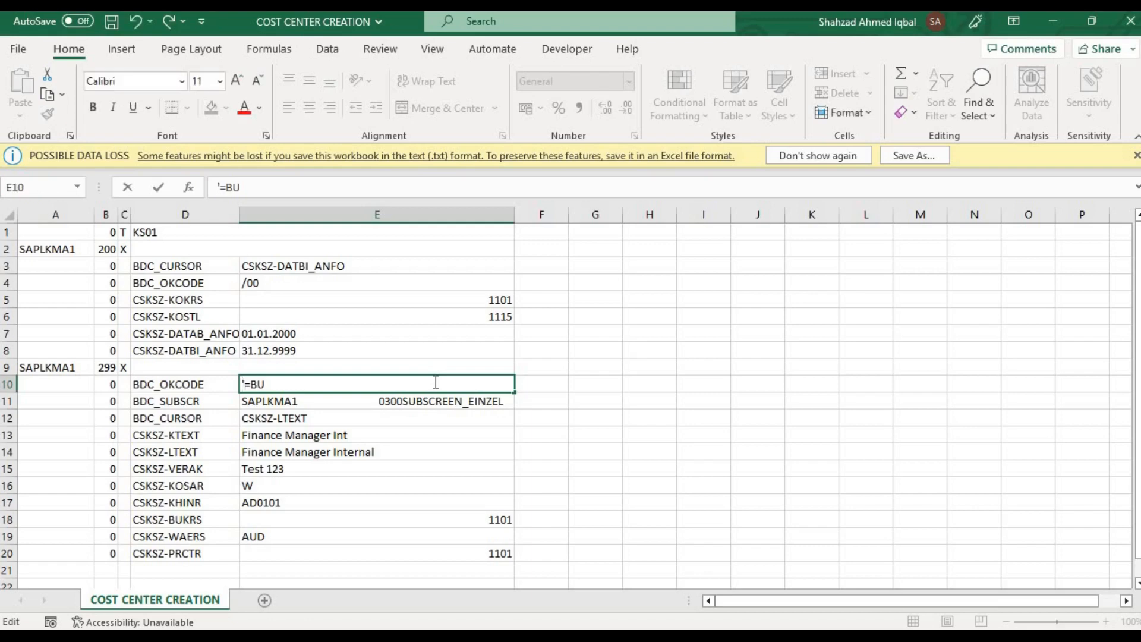
pyautogui.press('Return')
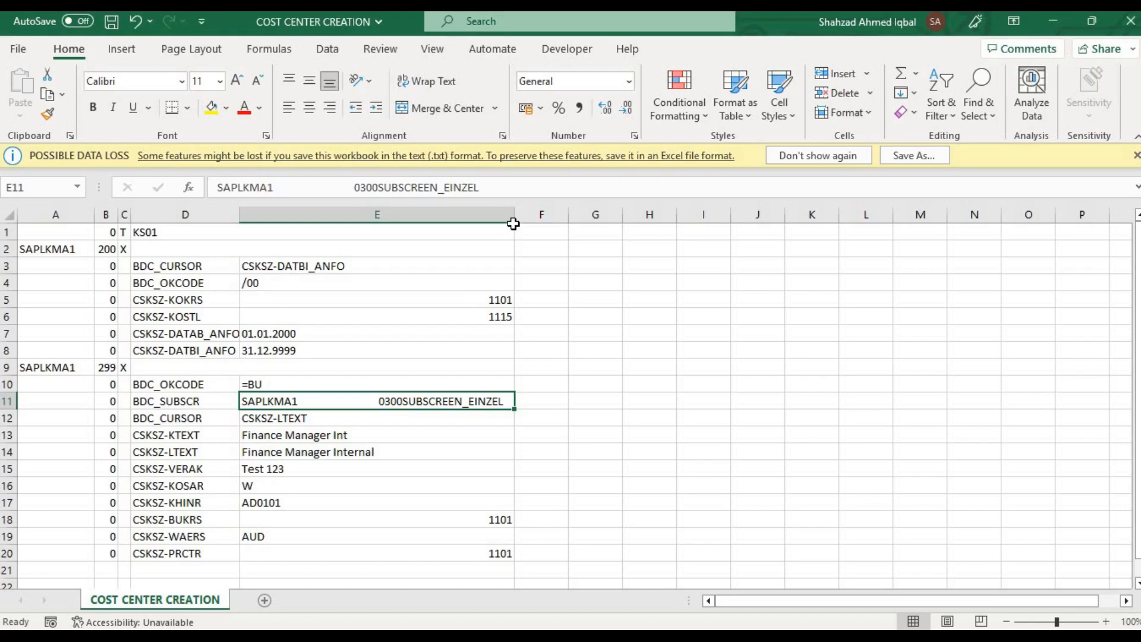
# Narrow column E and label the CSKSZ-KOSTL row "Cost center" in F6
pyautogui.moveTo(513, 223); pyautogui.dragTo(416, 217)
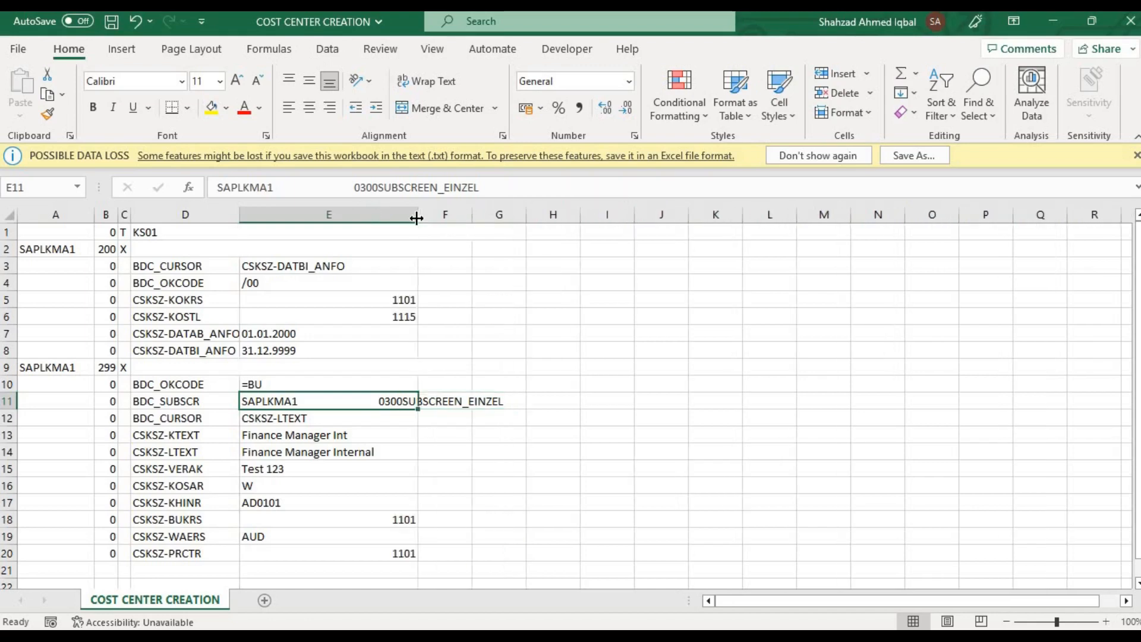
pyautogui.click(448, 214)
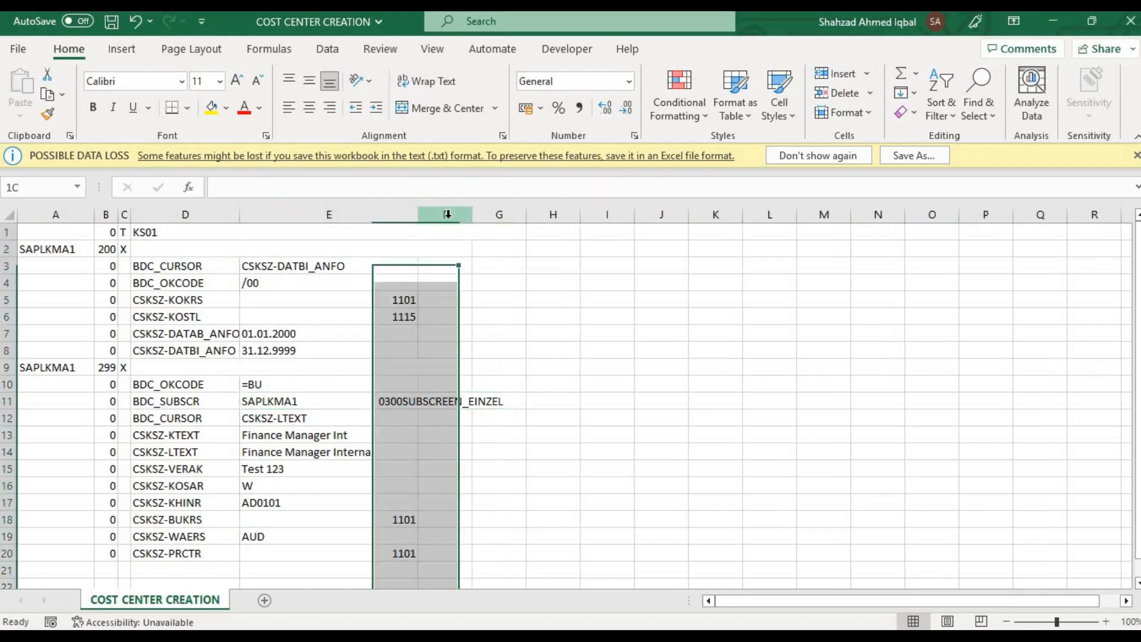
pyautogui.click(446, 297)
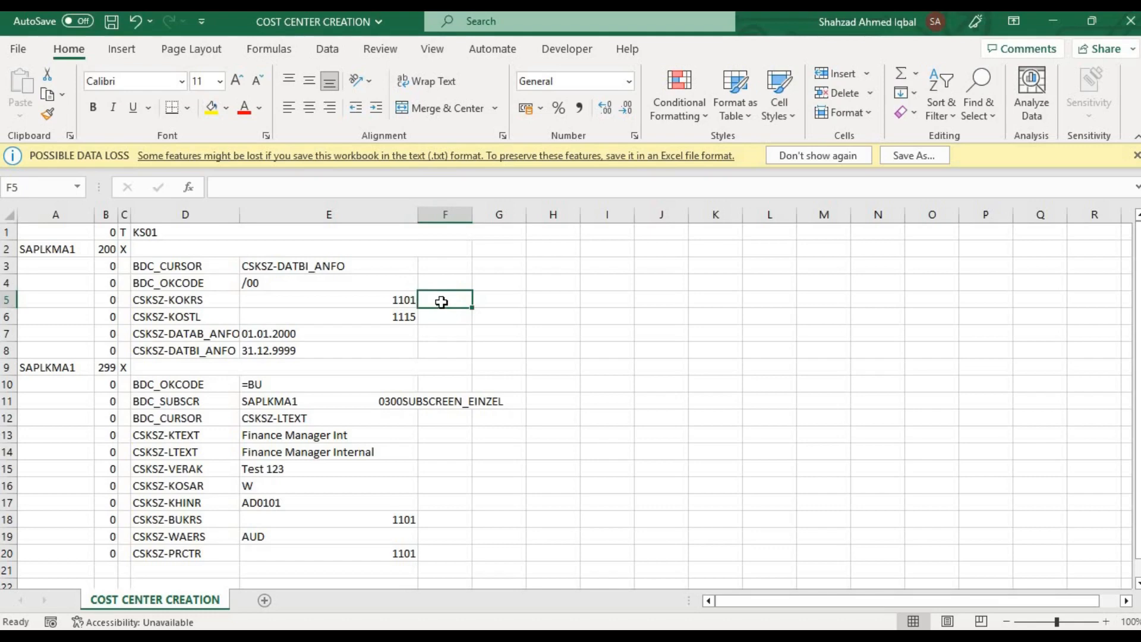
pyautogui.press('Down')
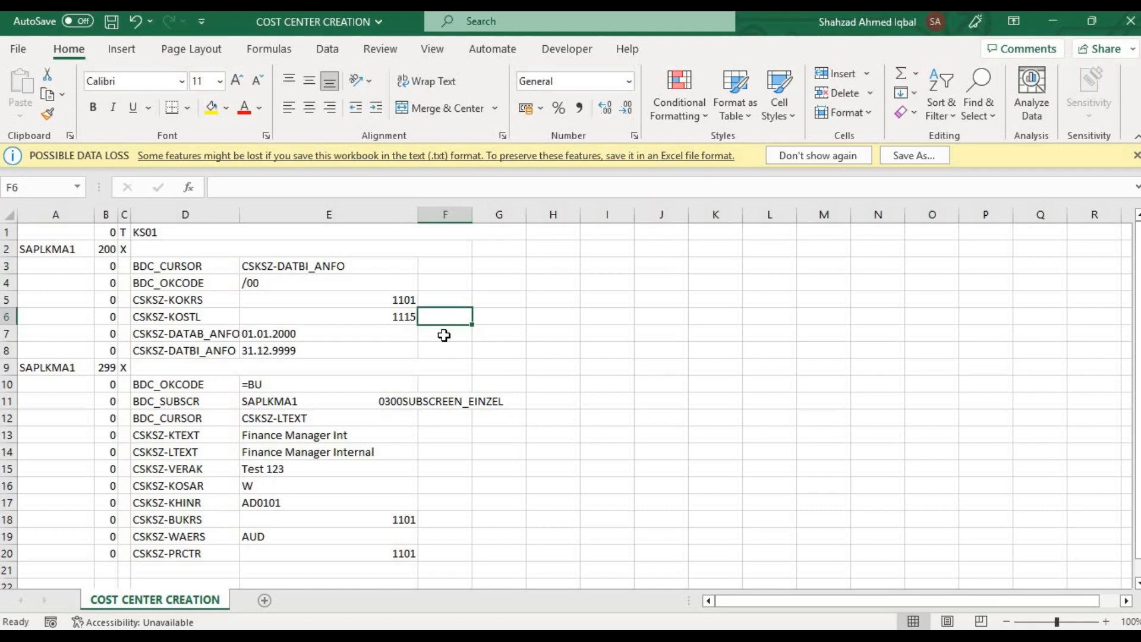
pyautogui.write('c')
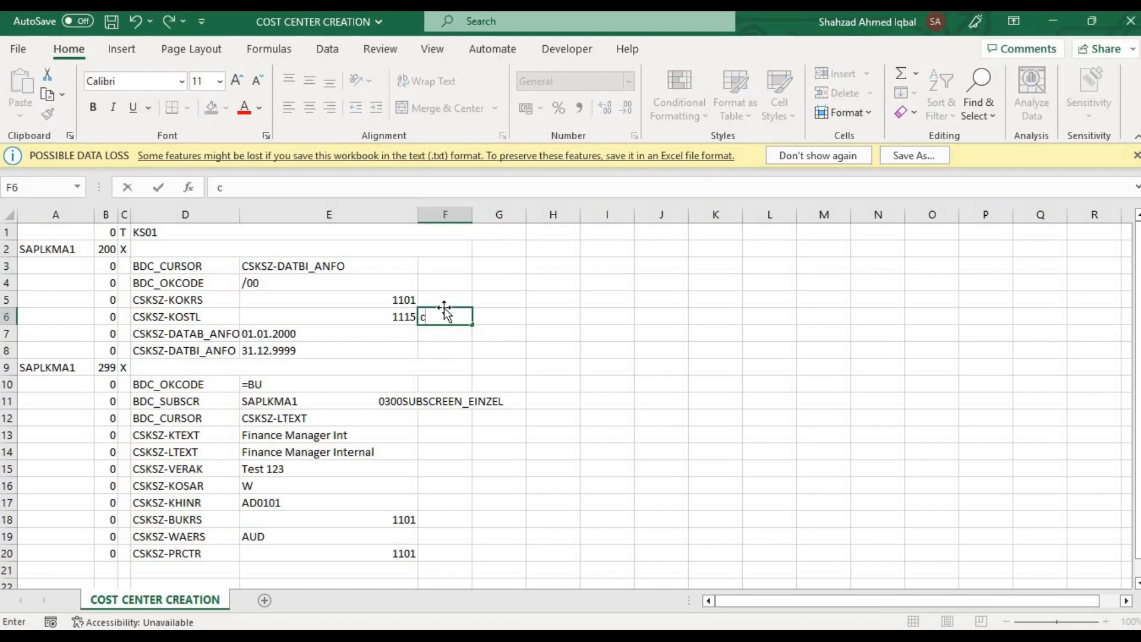
pyautogui.write('ost center')
pyautogui.press('Return')
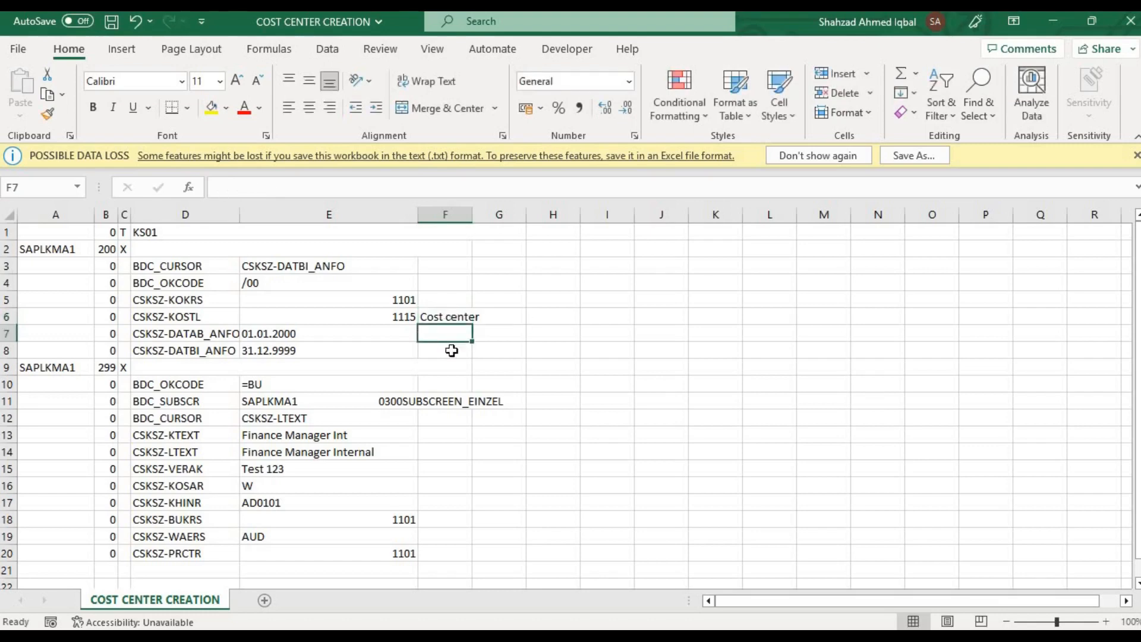
# Label the CSKSZ-KTEXT row "Name" in F13
pyautogui.click(295, 352)
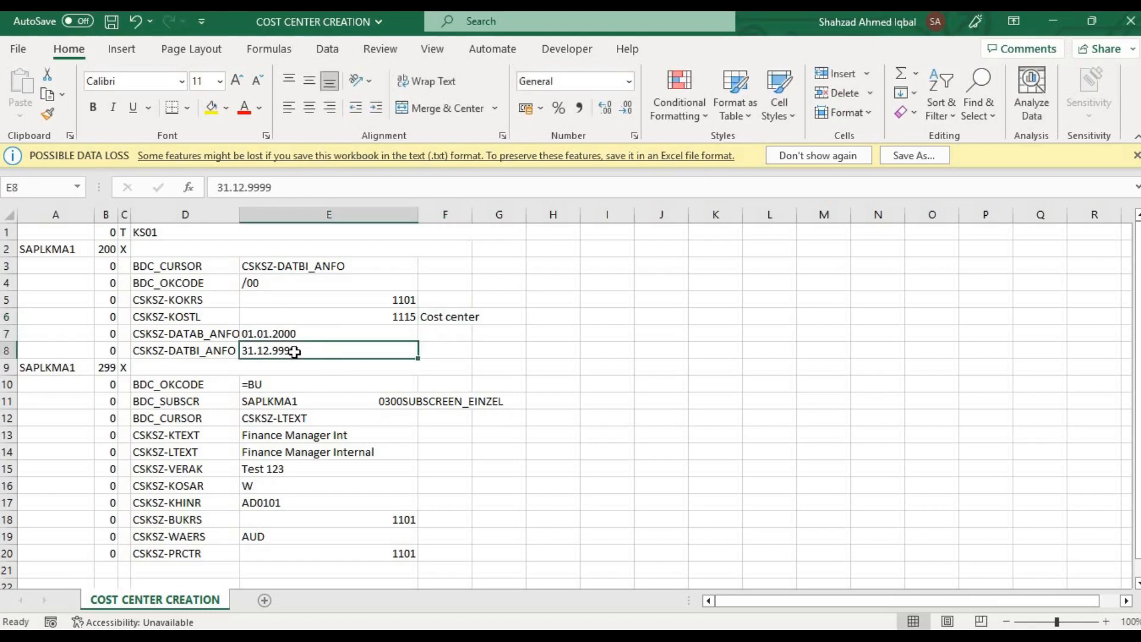
pyautogui.press('Right')
pyautogui.press('Down')
pyautogui.press('Down')
pyautogui.press('Down')
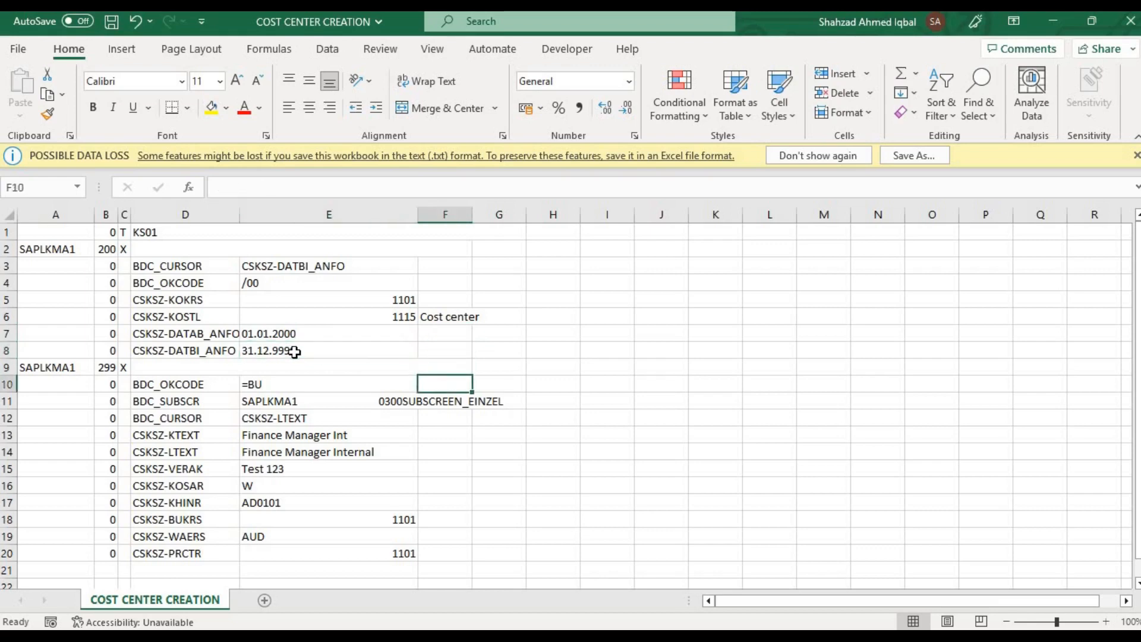
pyautogui.press('Down')
pyautogui.press('Down')
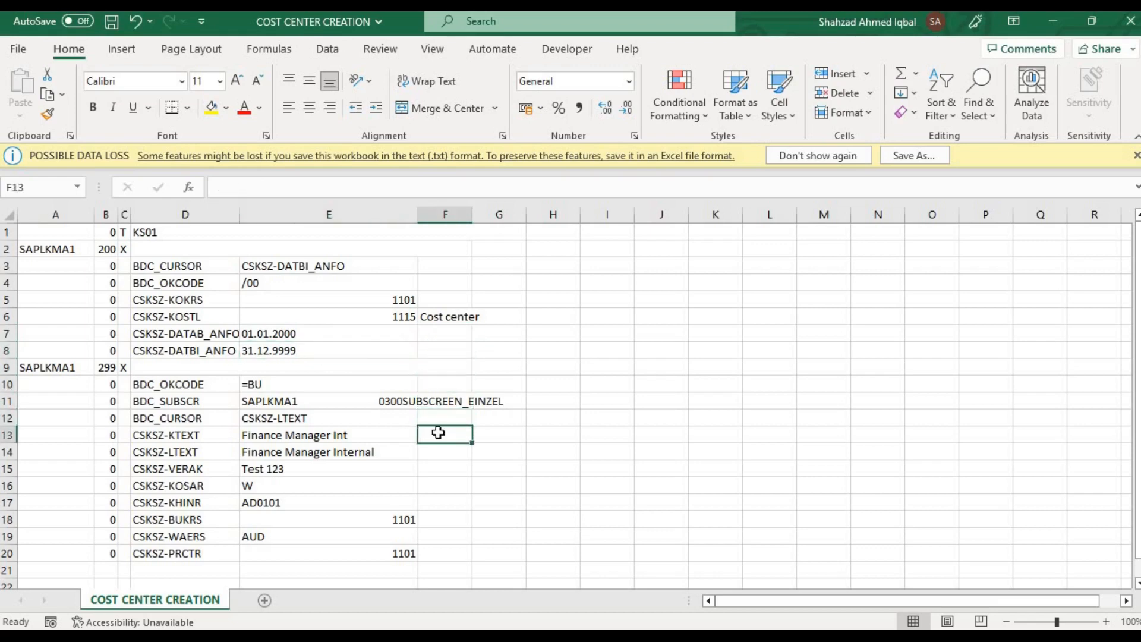
pyautogui.write('S')
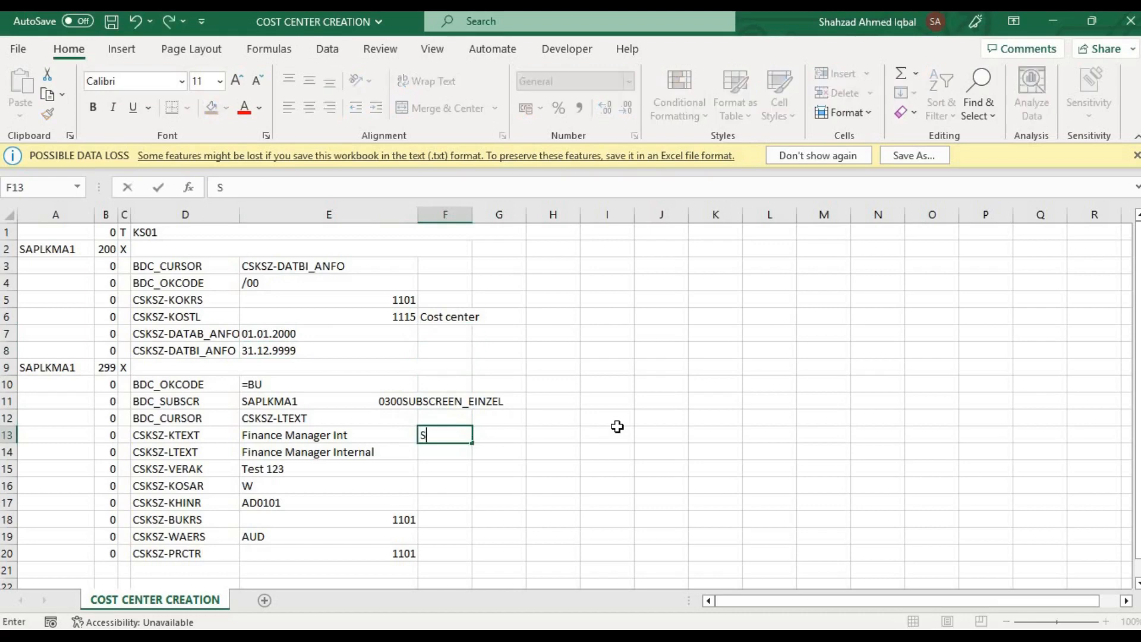
pyautogui.press('BackSpace')
pyautogui.write('Name')
pyautogui.press('Return')
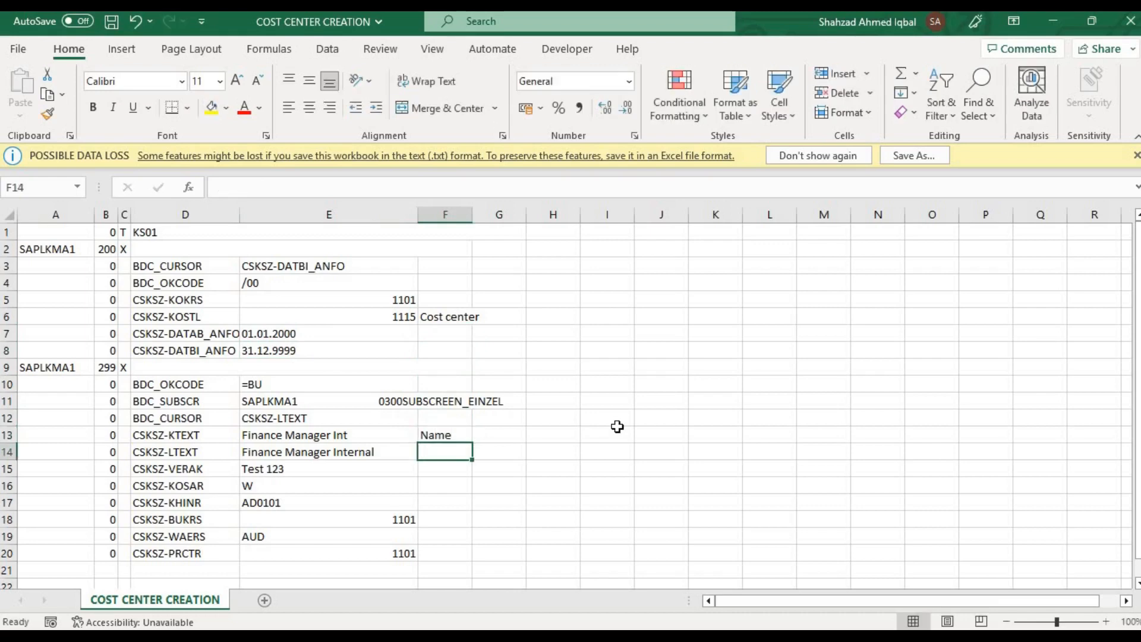
# Label the CSKSZ-LTEXT row "Description" in F14
pyautogui.write('Descript')
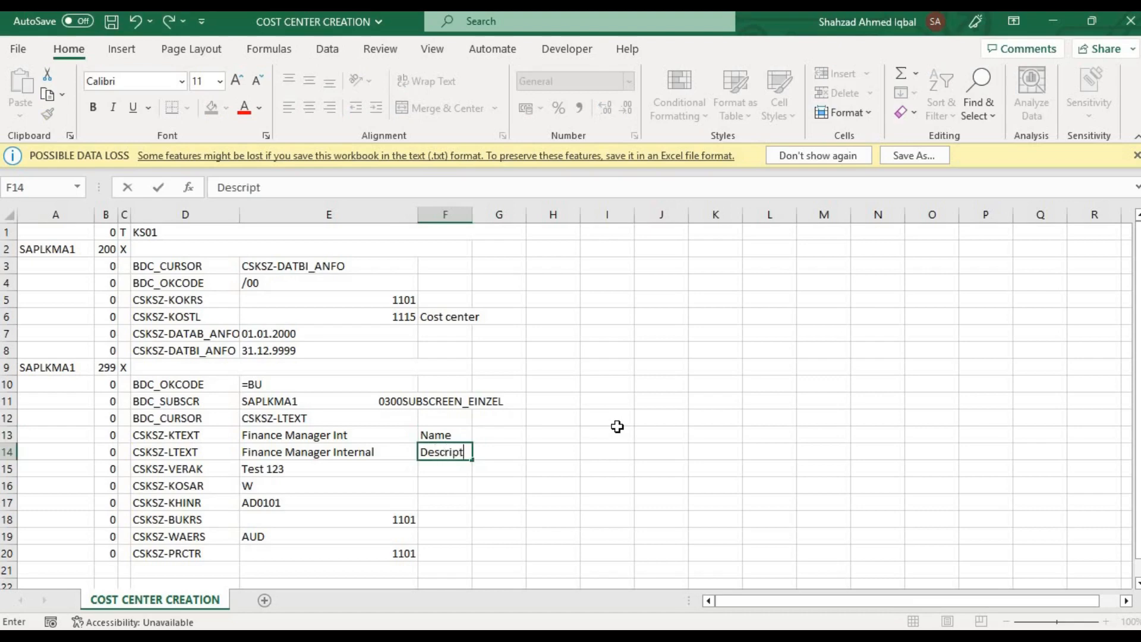
pyautogui.write('ion')
pyautogui.press('Return')
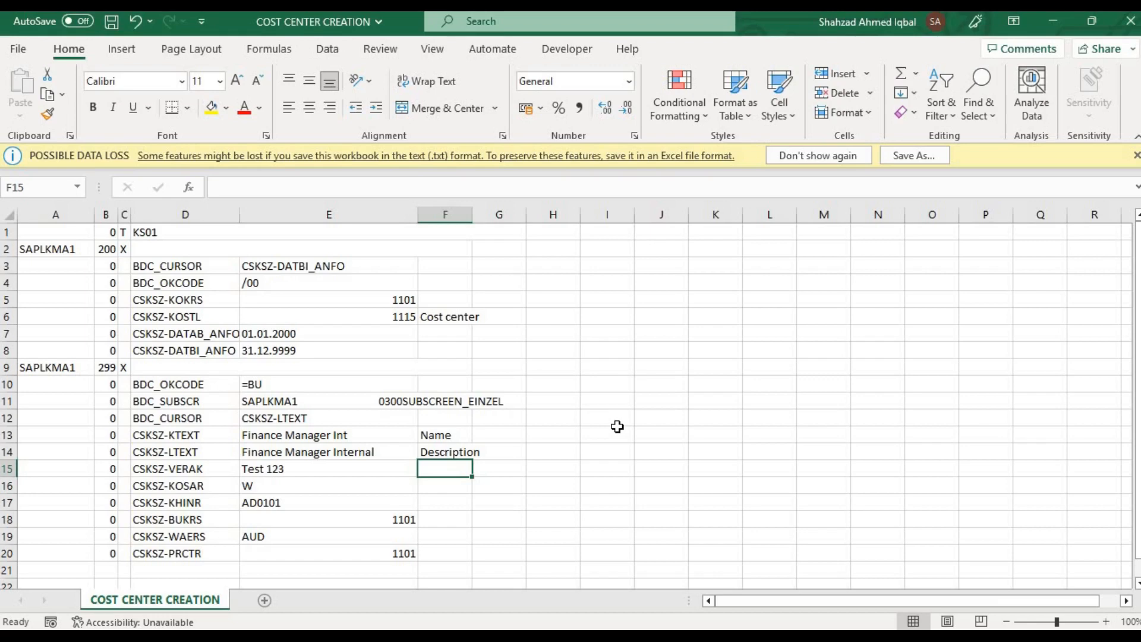
# Label the CSKSZ-KHINR row "Superior center" in F17
pyautogui.press('Down')
pyautogui.press('Down')
pyautogui.write('S')
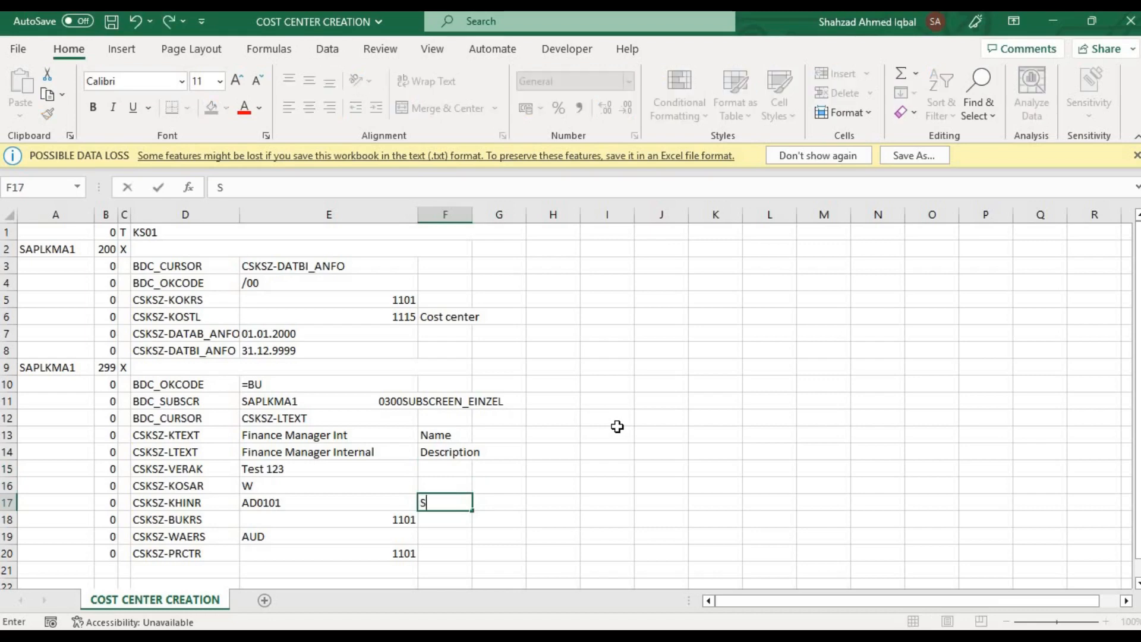
pyautogui.write('uperior center')
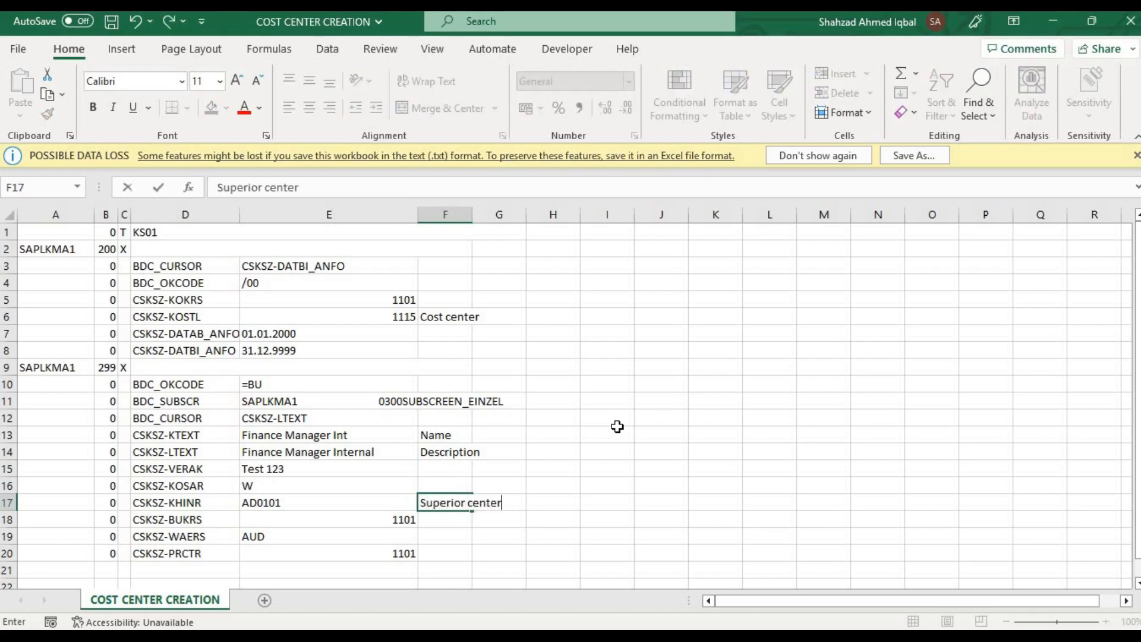
pyautogui.hotkey('ctrl', 'Return')
pyautogui.press('Return')
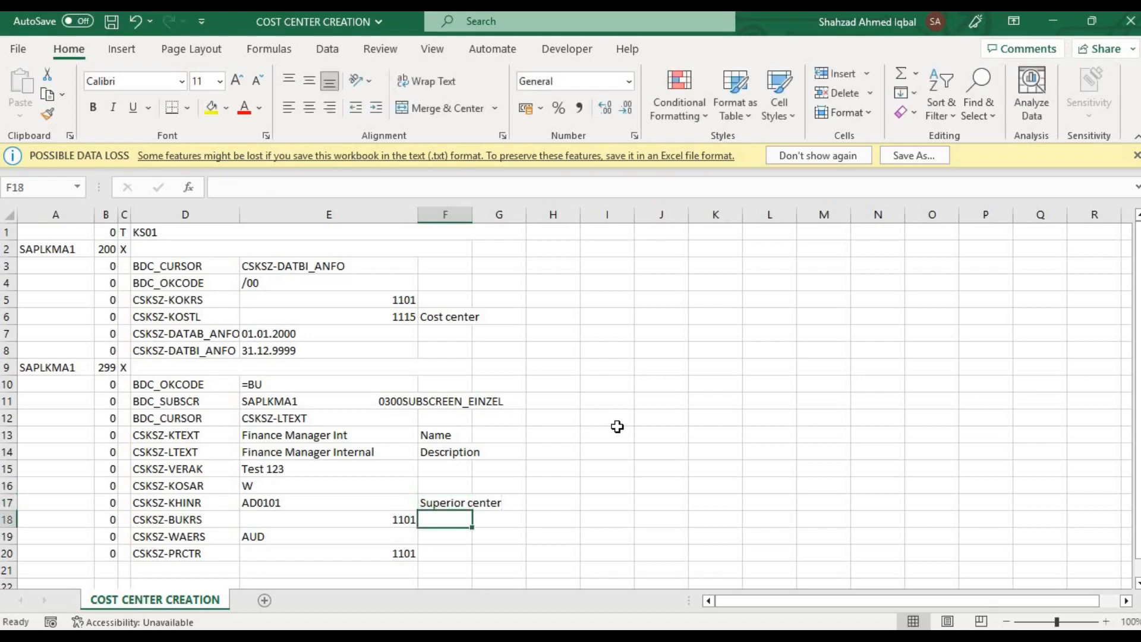
# Review the remaining rows of the recording, checking the labels in column F against the field names in D and the values in E
pyautogui.press('Down')
pyautogui.press('Down')
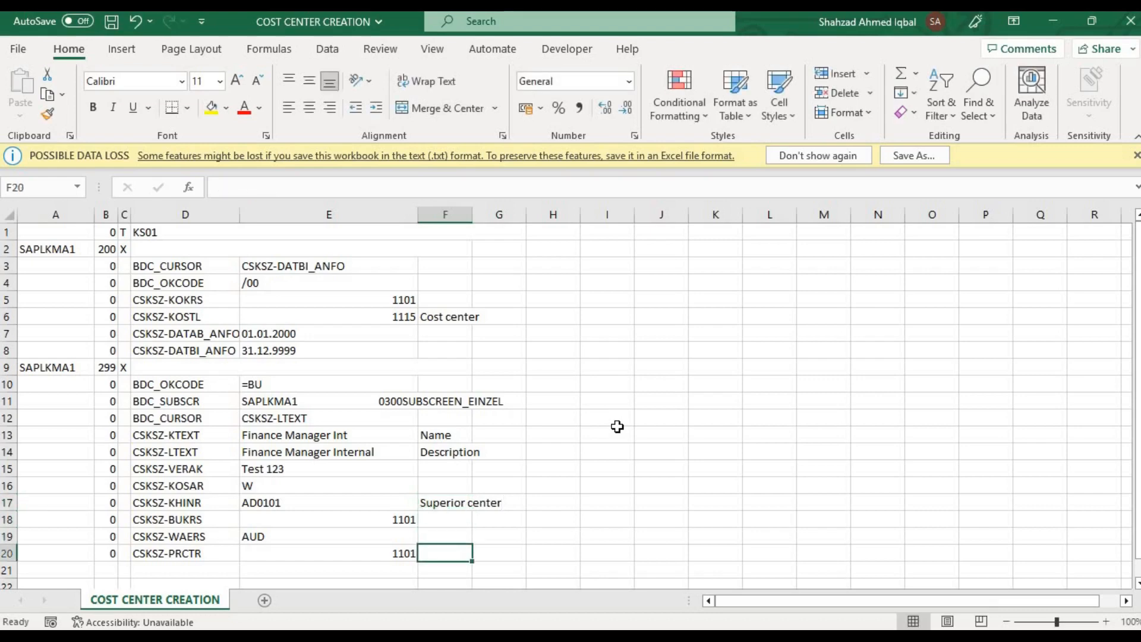
pyautogui.press('Up')
pyautogui.press('Up')
pyautogui.press('Up')
pyautogui.press('Up')
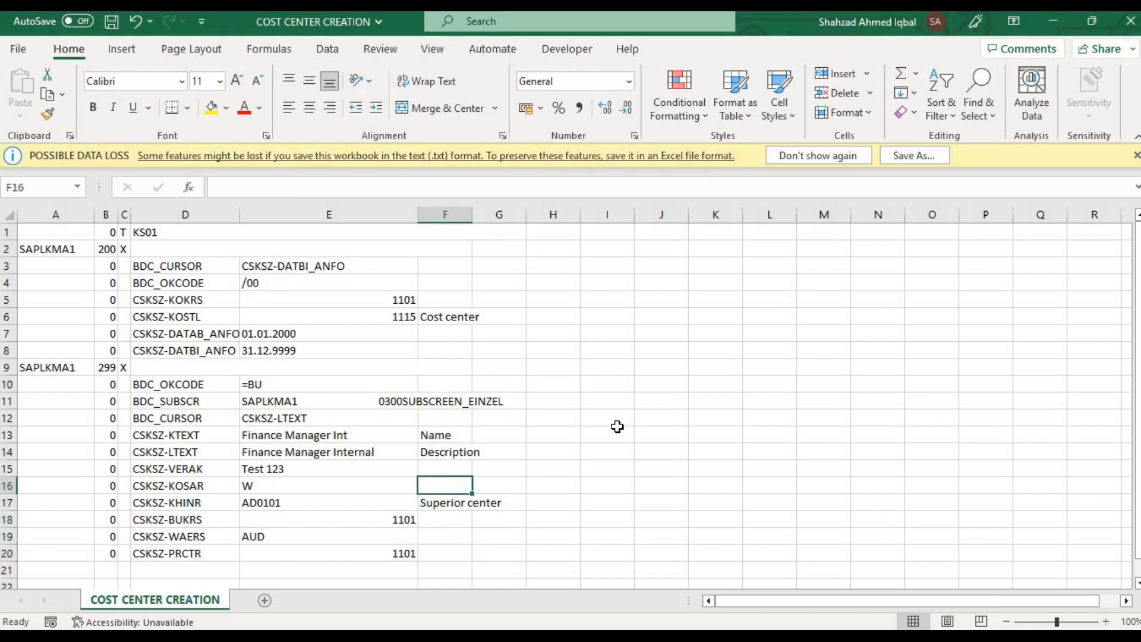
pyautogui.press('Up')
pyautogui.press('Up')
pyautogui.press('Up')
pyautogui.press('Up')
pyautogui.press('Up')
pyautogui.press('Up')
pyautogui.press('Up')
pyautogui.press('Up')
pyautogui.press('Up')
pyautogui.press('Up')
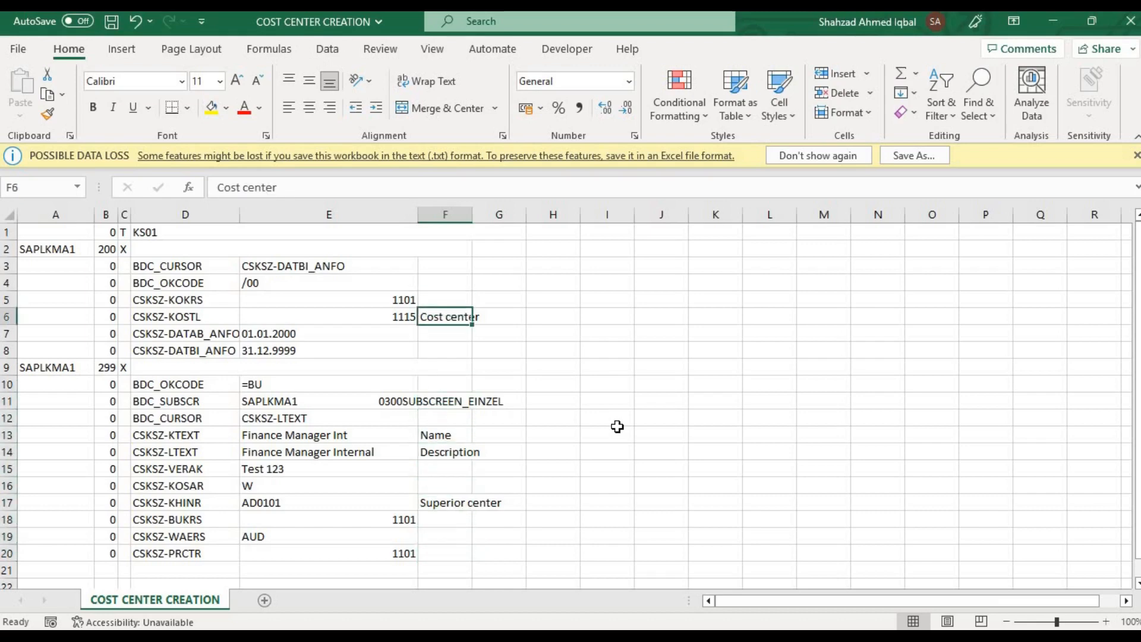
pyautogui.press('Up')
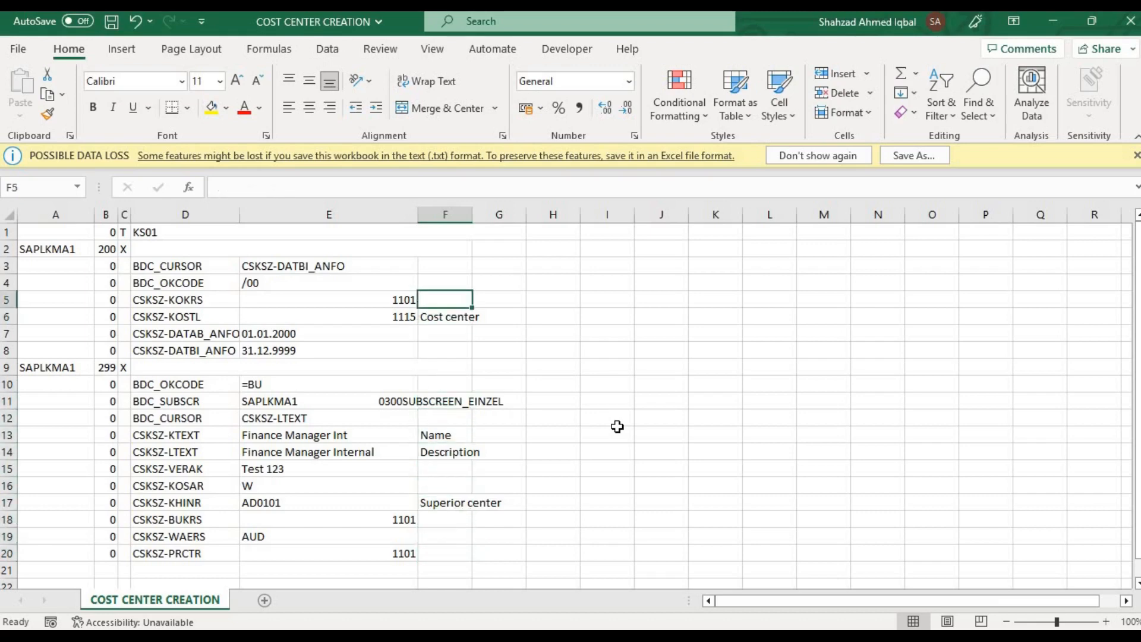
pyautogui.click(342, 204)
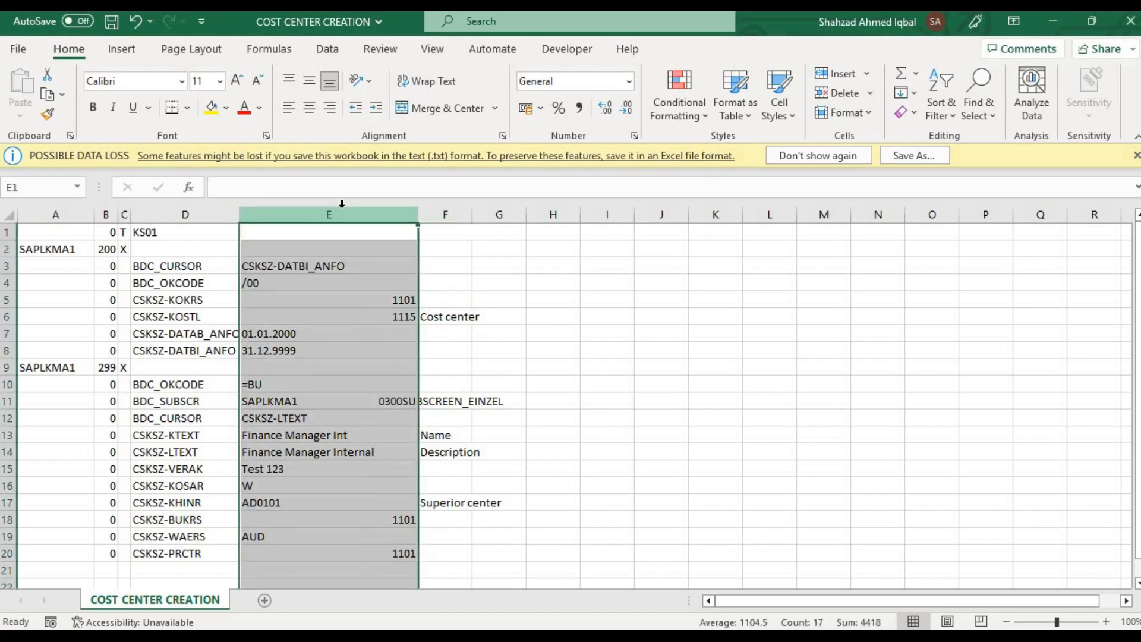
pyautogui.click(195, 209)
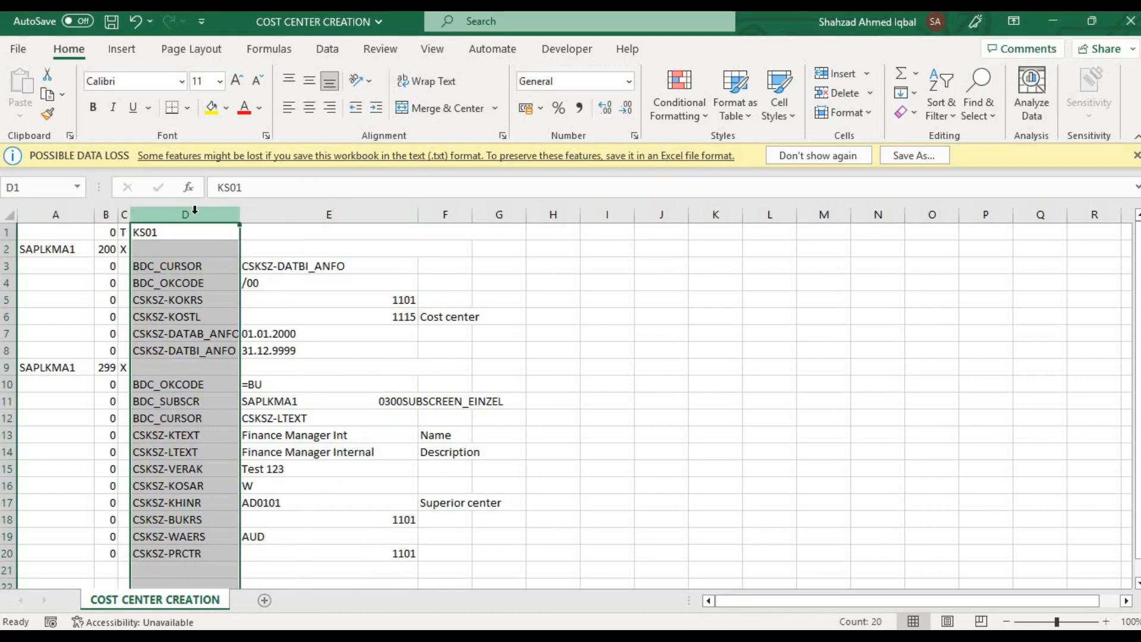
pyautogui.click(181, 329)
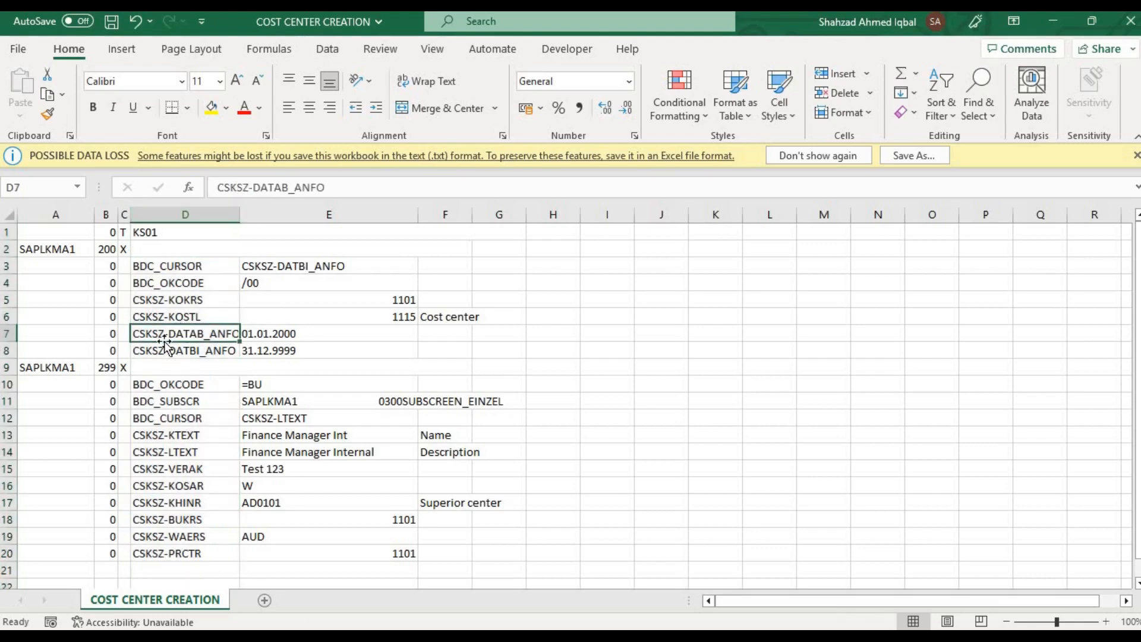
pyautogui.click(170, 311)
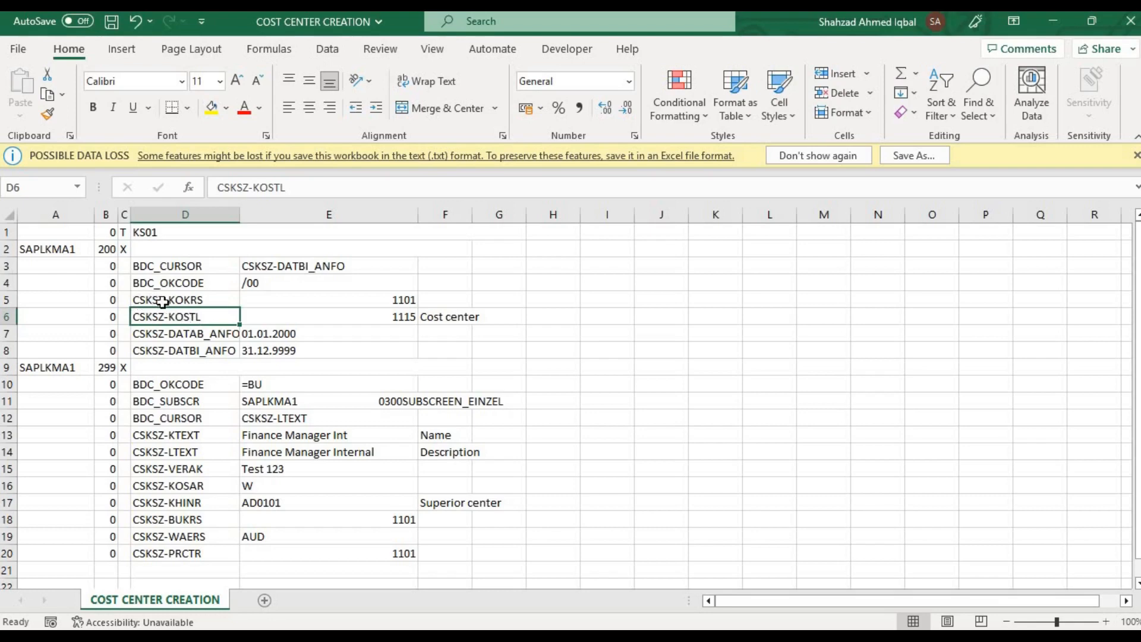
pyautogui.click(203, 297)
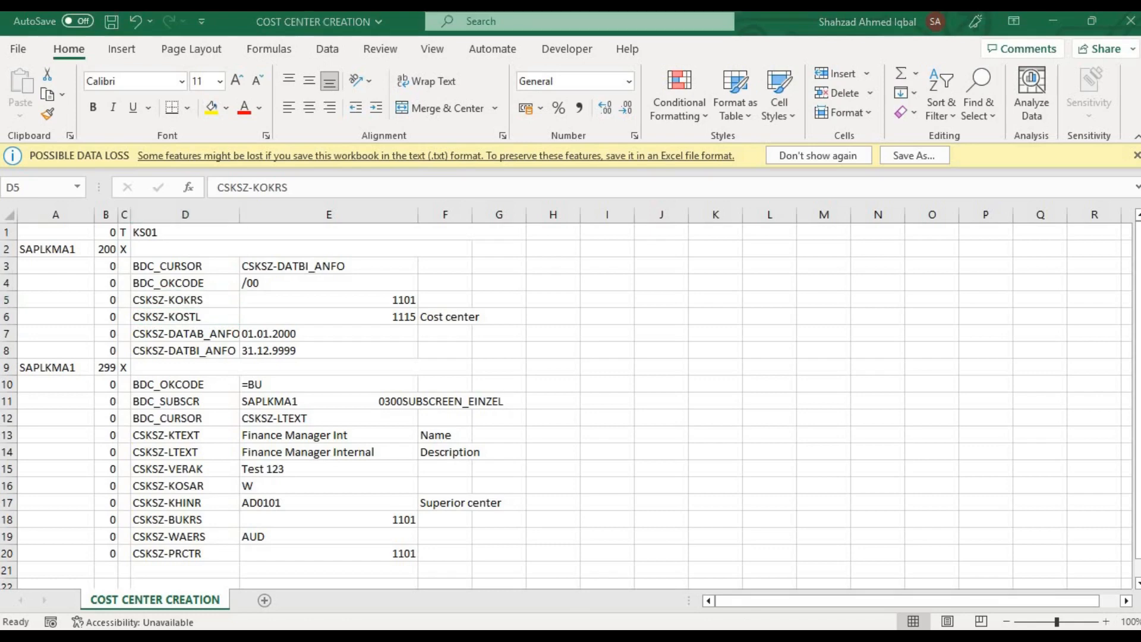
# Switch to SAP and start transaction SE16N
pyautogui.moveTo(868, 637)
pyautogui.click(933, 603)
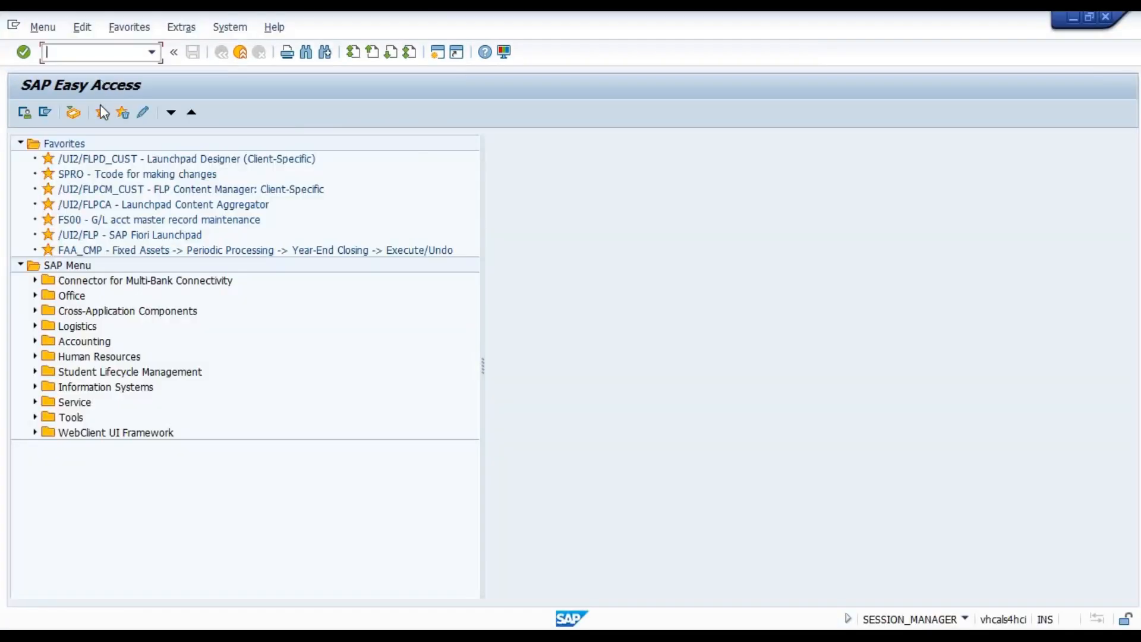
pyautogui.write('SE')
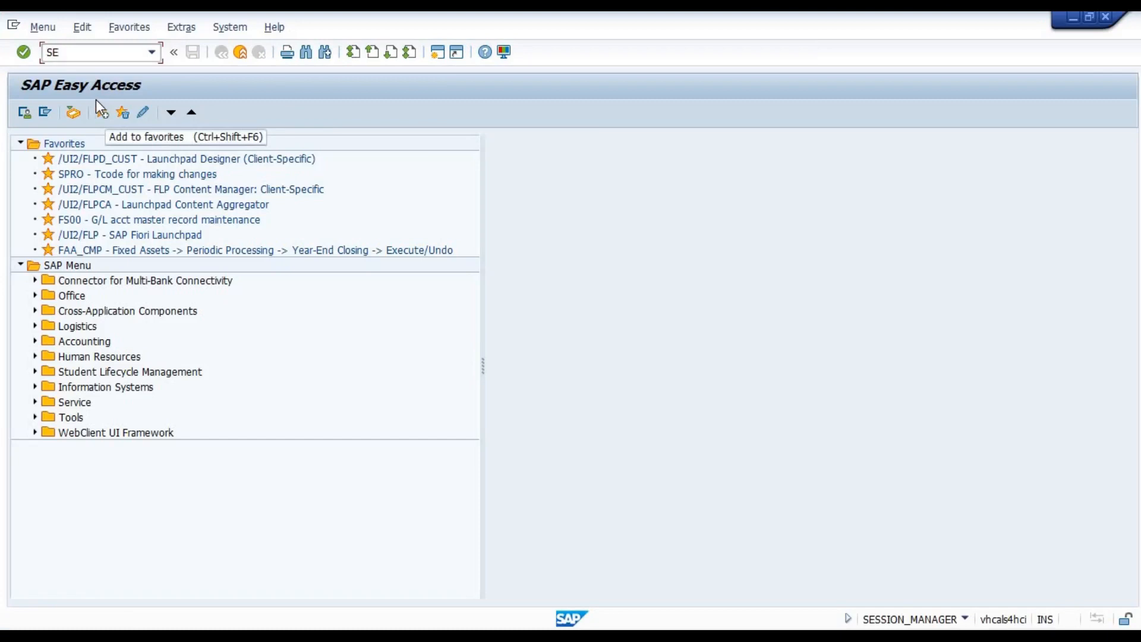
pyautogui.write('16')
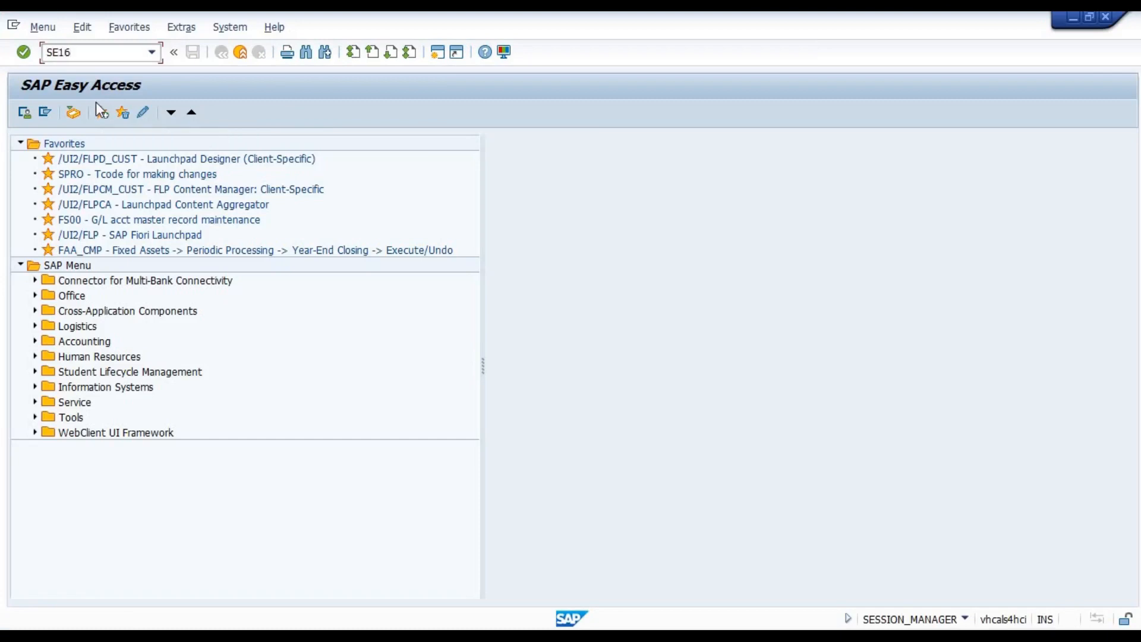
pyautogui.write('N')
pyautogui.press('Return')
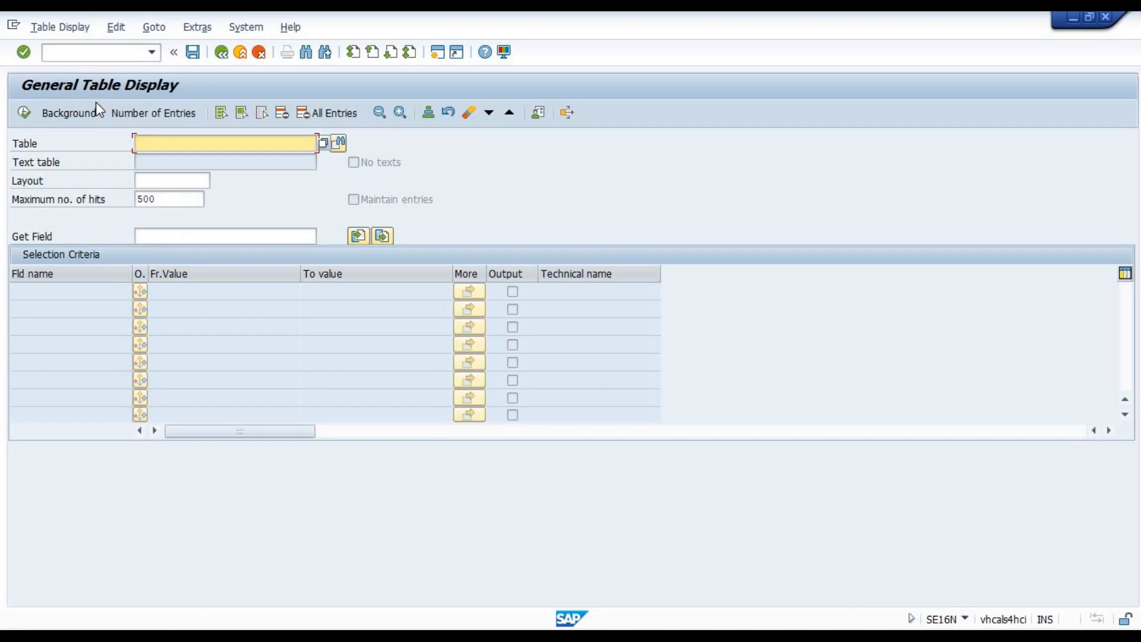
# Check the recorded field's prefix in the workbook, try CSKSZ as the SE16N table, and load table CSKS instead
pyautogui.hotkey('alt', 'Tab')
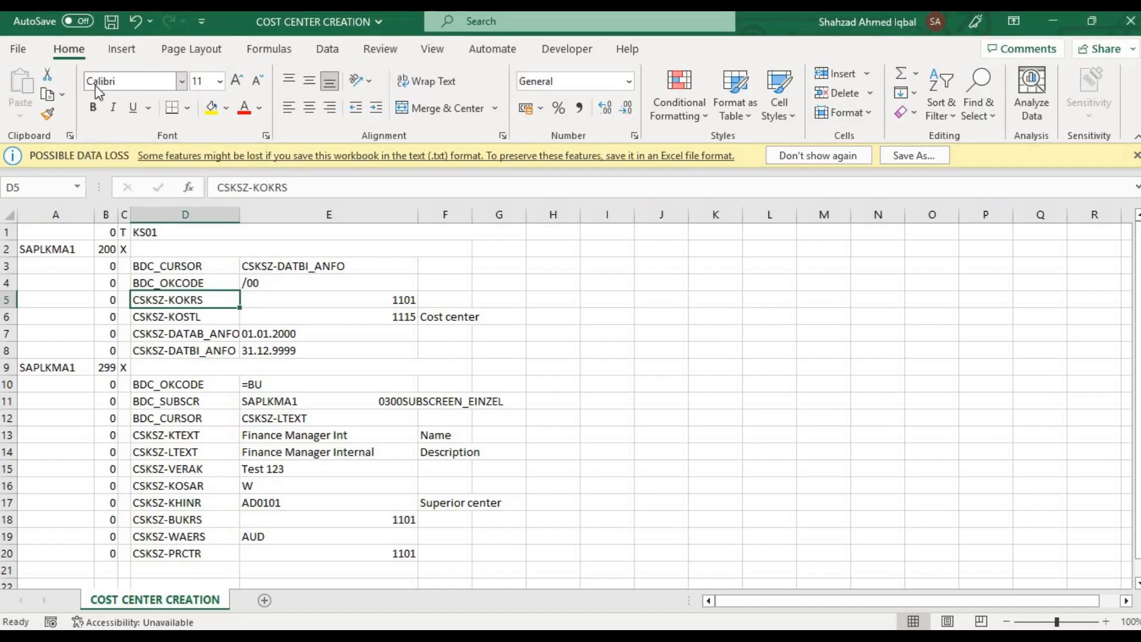
pyautogui.hotkey('alt', 'Tab')
pyautogui.write('csksz')
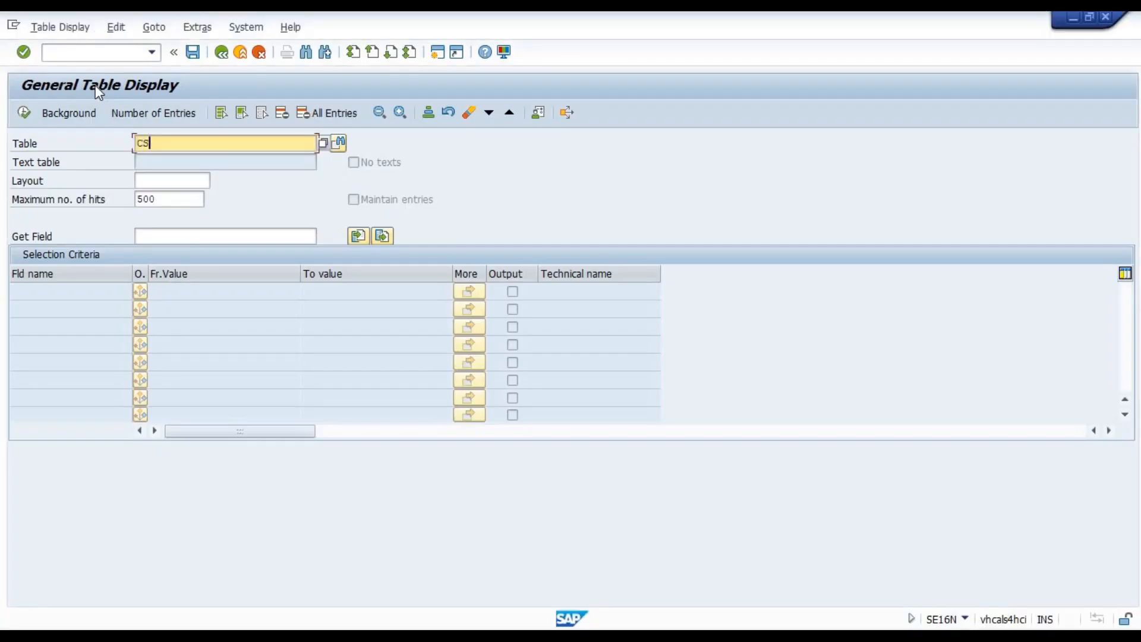
pyautogui.press('Return')
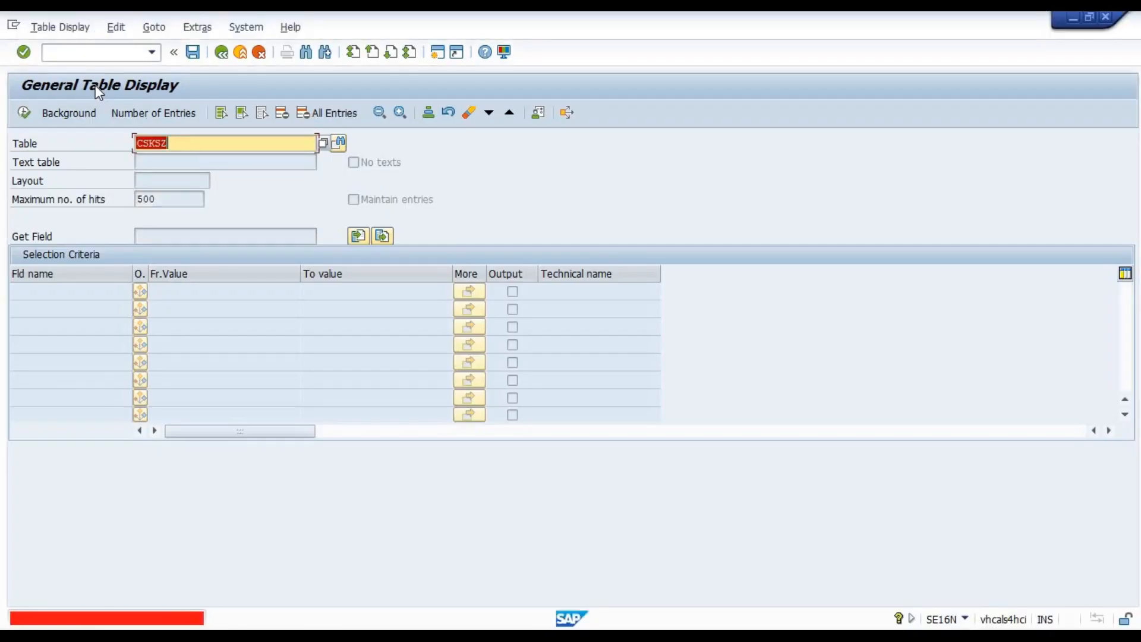
pyautogui.press('BackSpace')
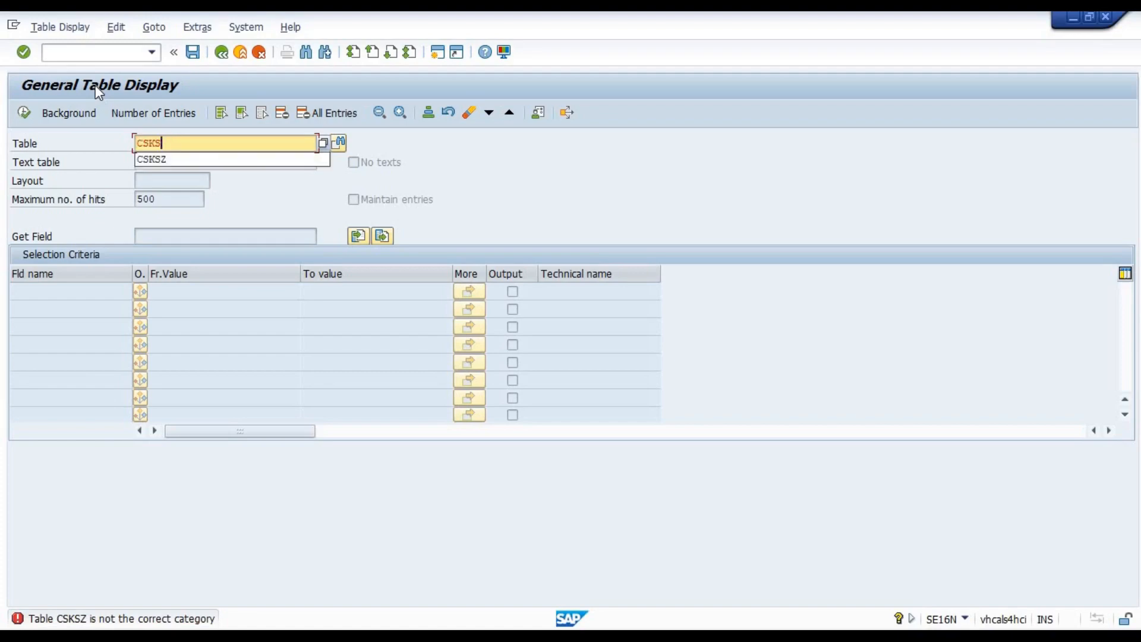
pyautogui.press('Return')
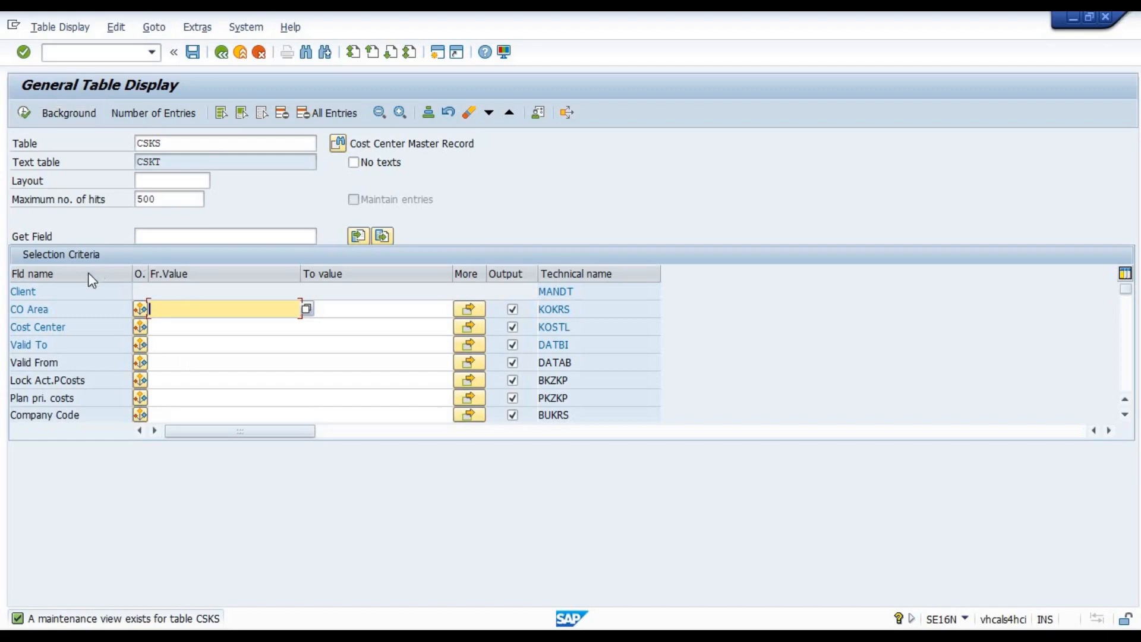
# Match the technical names KOSTL and KOKRS to their field descriptions in the CSKS selection criteria
pyautogui.click(582, 324)
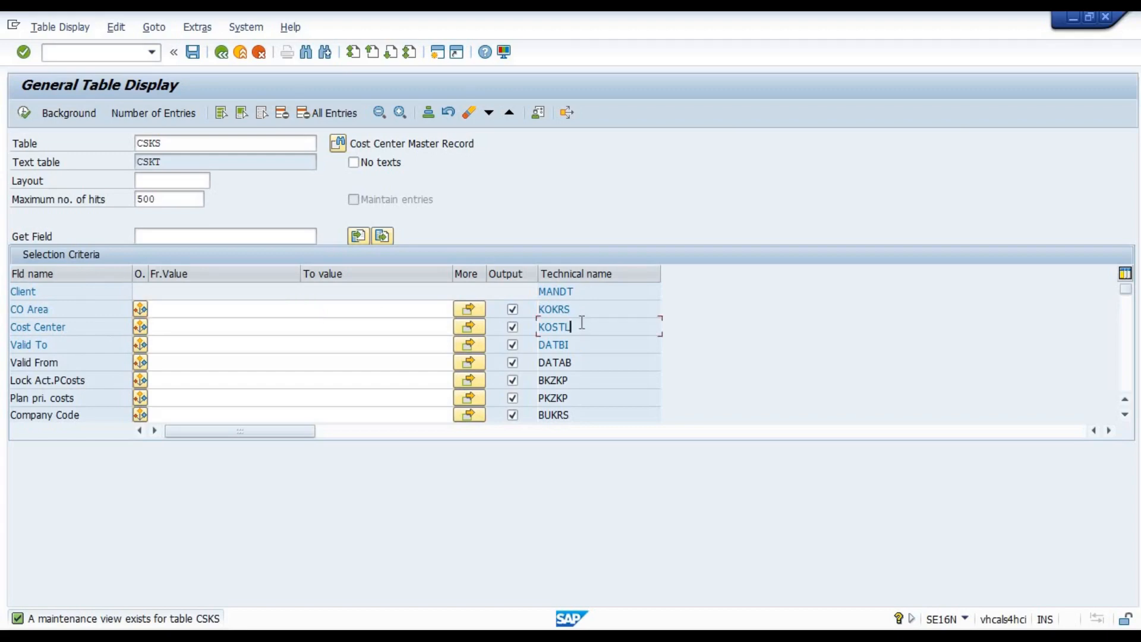
pyautogui.doubleClick(538, 309)
pyautogui.doubleClick(30, 309)
# Return to the COST CENTER CREATION workbook and insert two blank columns before column A
pyautogui.hotkey('alt', 'Tab')
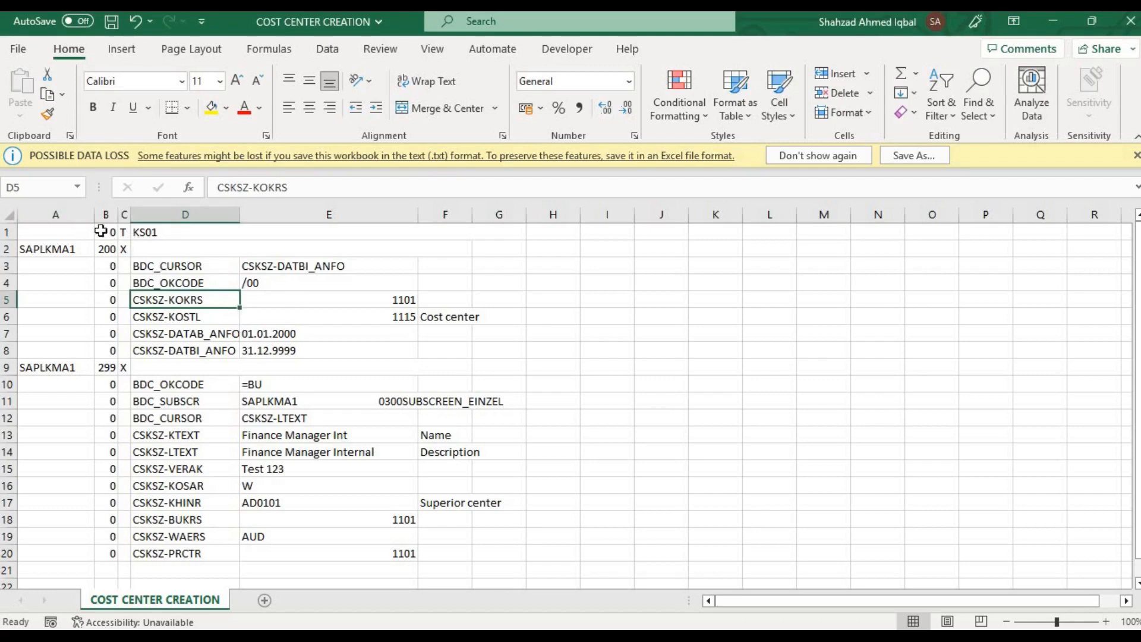
pyautogui.moveTo(80, 215); pyautogui.dragTo(105, 207)
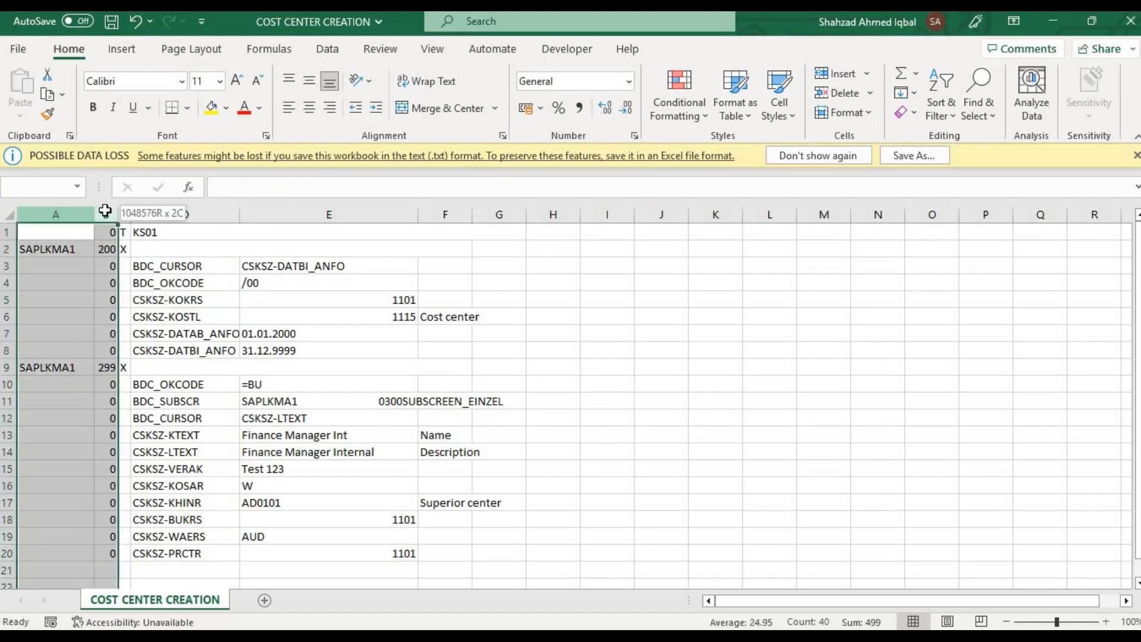
pyautogui.rightClick(105, 208)
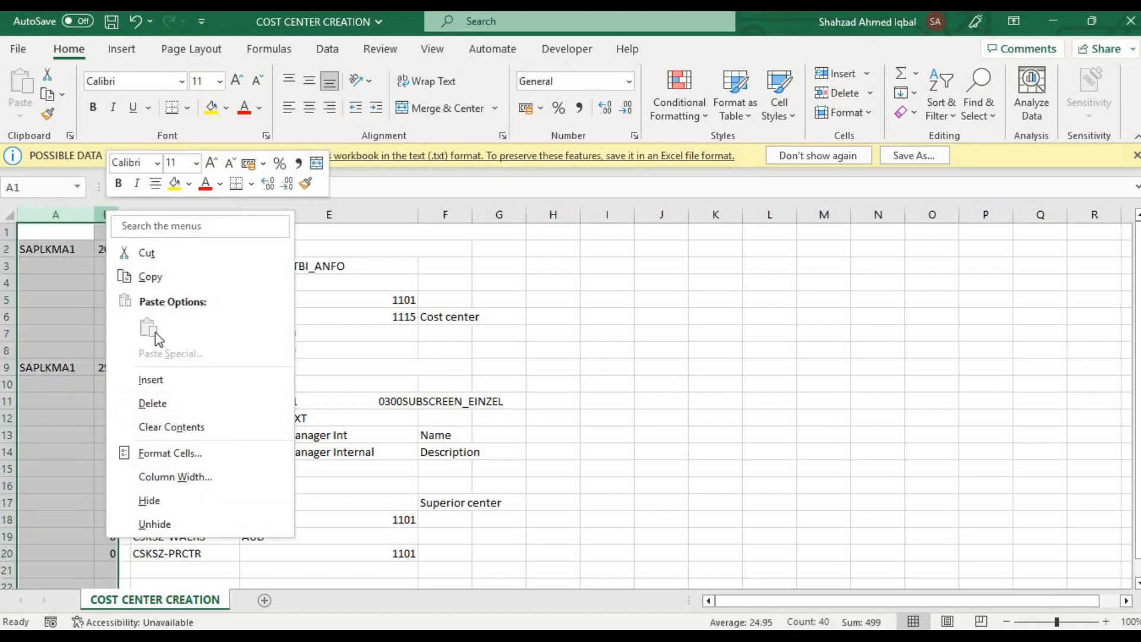
pyautogui.click(167, 377)
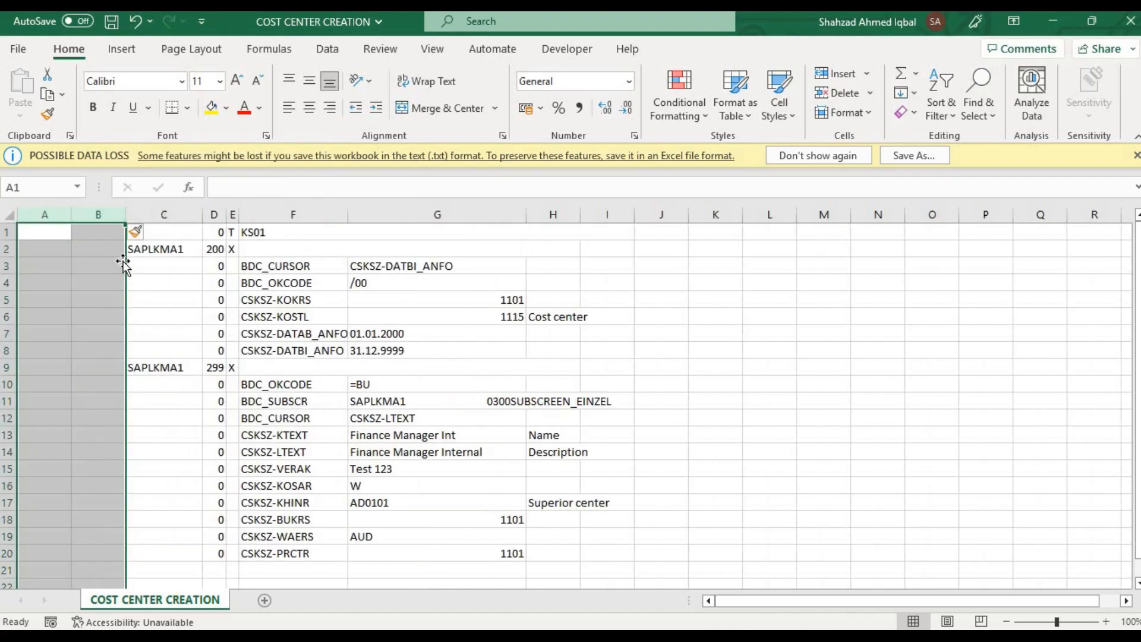
# Number the recording rows 1 to 20 in B1:B20, entering 1, 2 and 3 and filling the series down
pyautogui.click(107, 231)
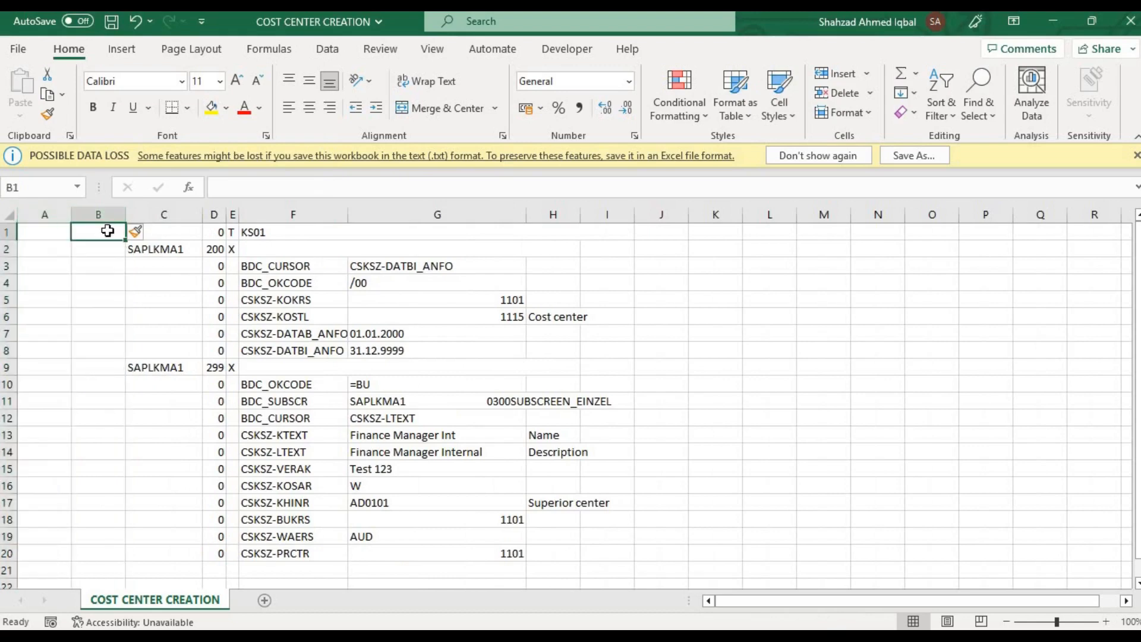
pyautogui.write('1')
pyautogui.press('Return')
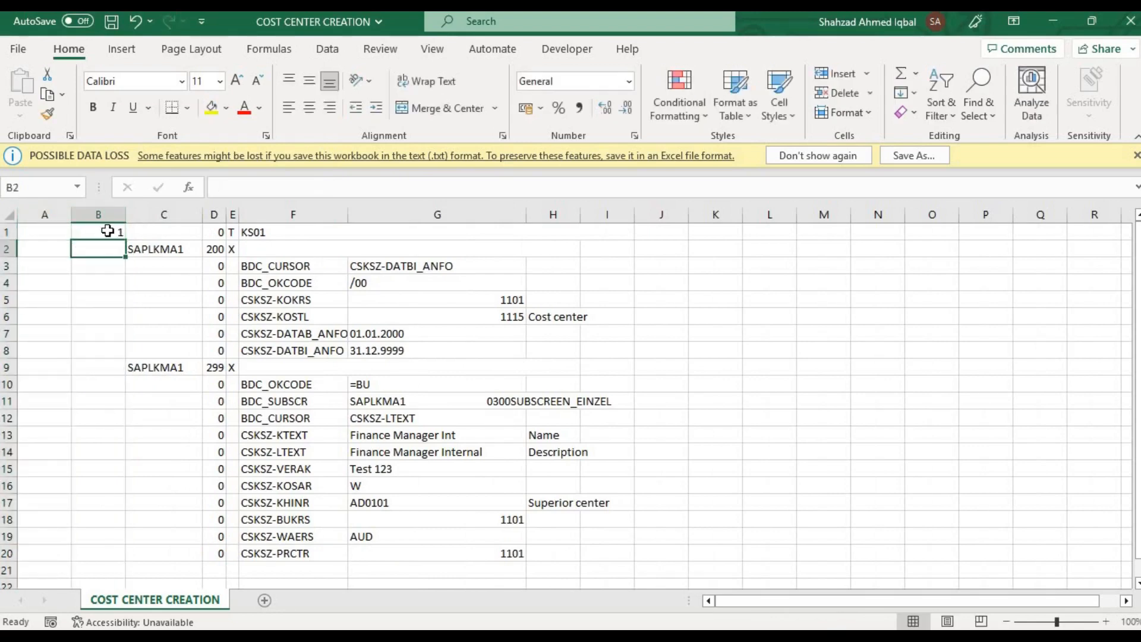
pyautogui.write('2')
pyautogui.press('Return')
pyautogui.write('3')
pyautogui.click(107, 230)
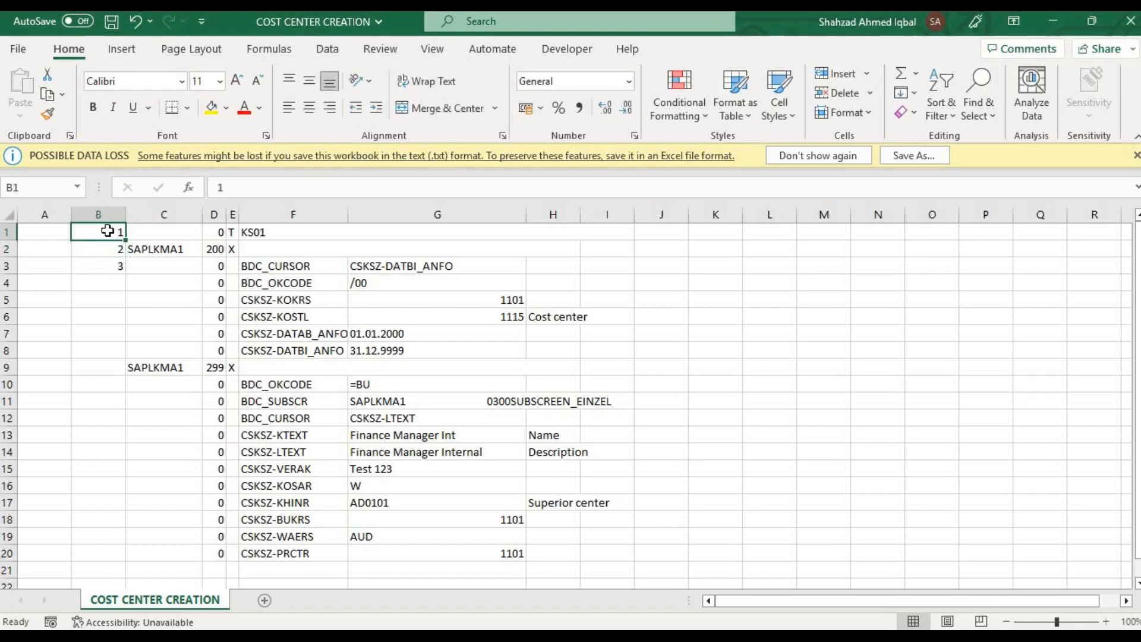
pyautogui.moveTo(108, 231); pyautogui.dragTo(126, 561)
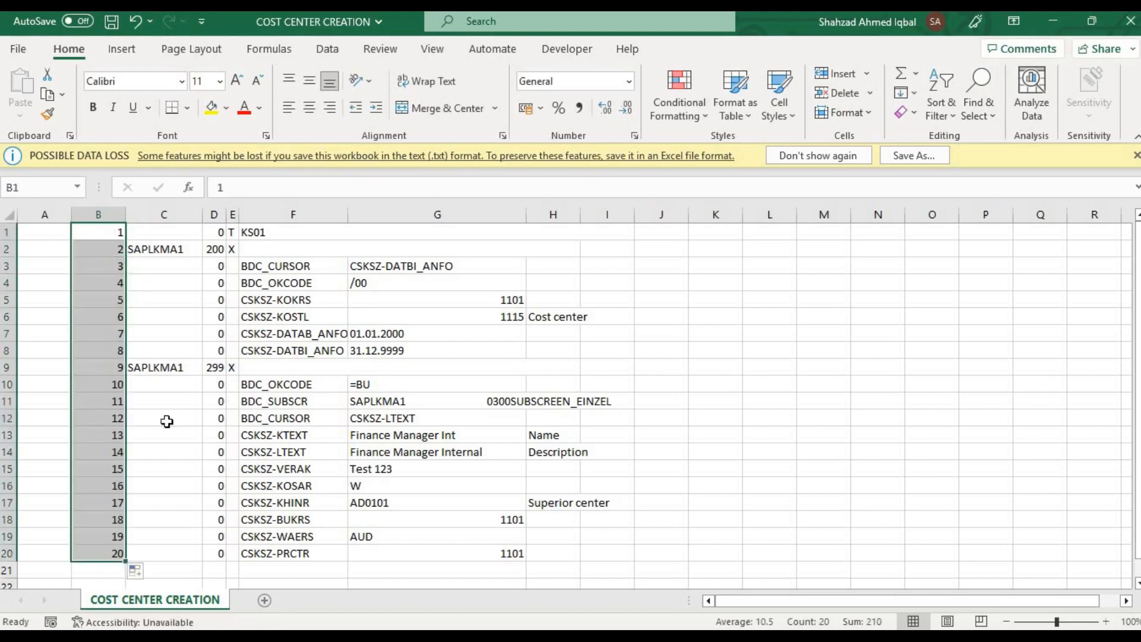
pyautogui.click(100, 553)
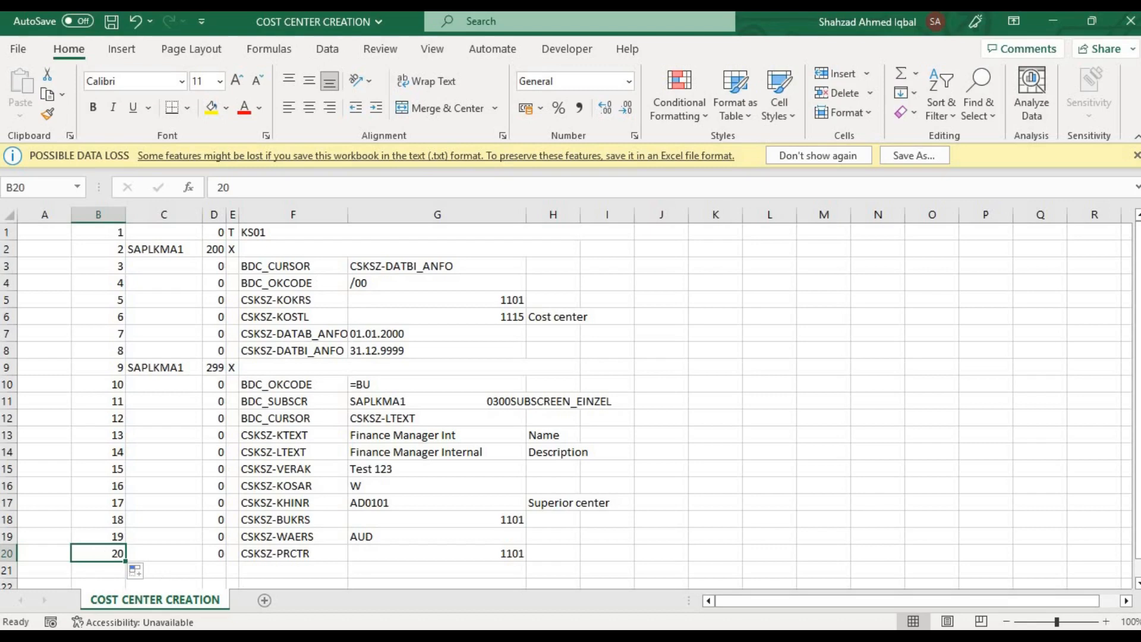
# Switch to the test upload data workbook and count the cost centers from A3 down to the last entry
pyautogui.hotkey('alt', 'Tab')
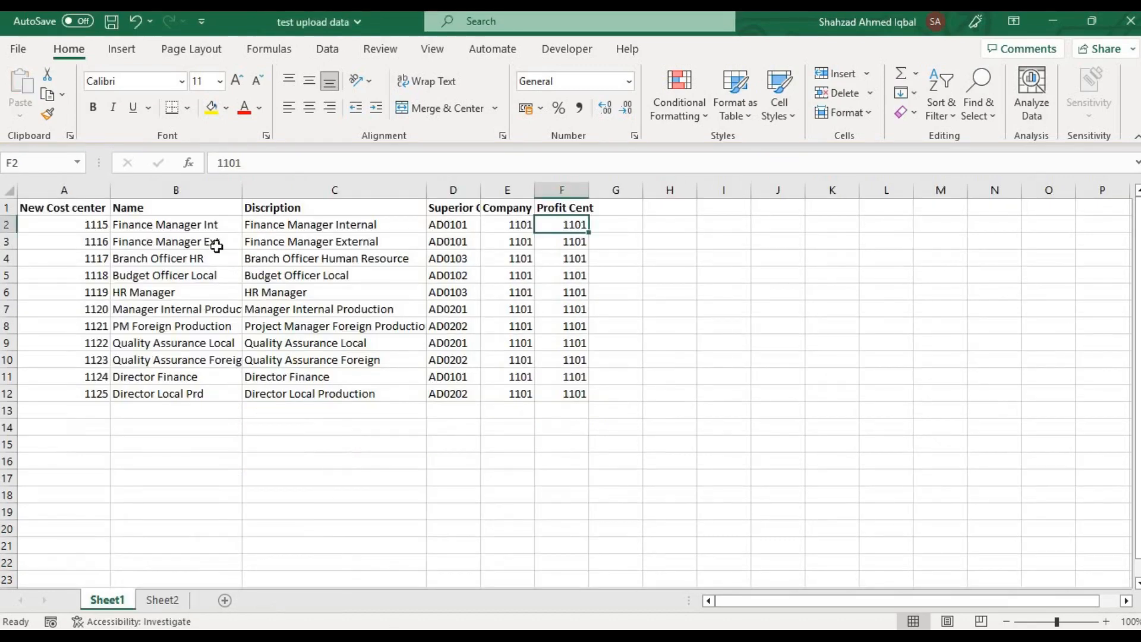
pyautogui.click(90, 245)
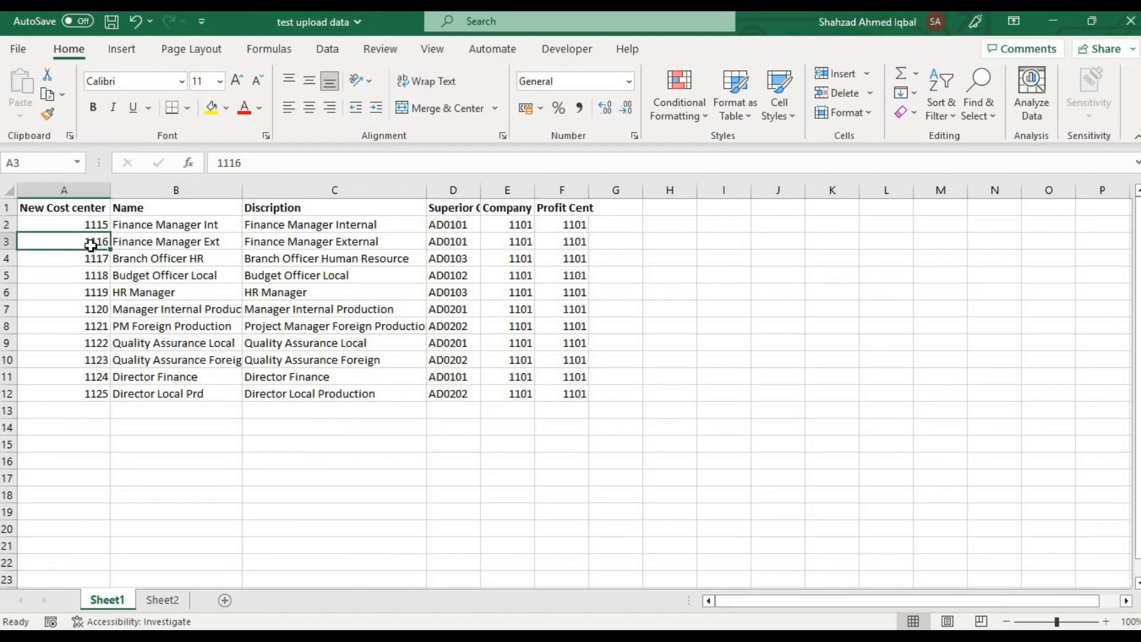
pyautogui.hotkey('ctrl', 'shift', 'Down')
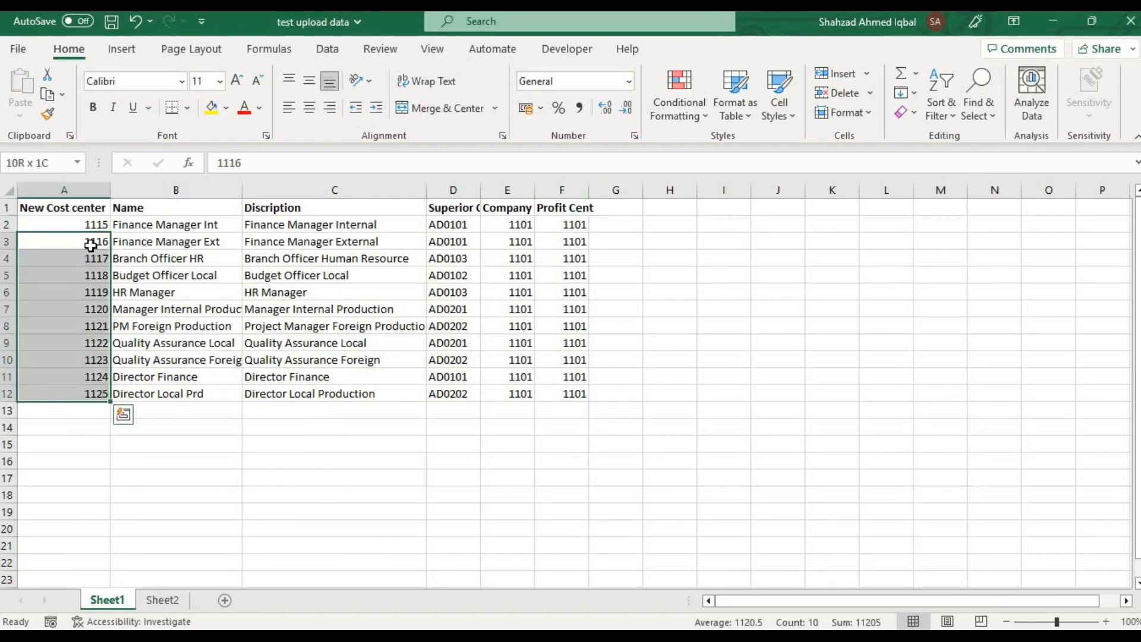
pyautogui.press('Up')
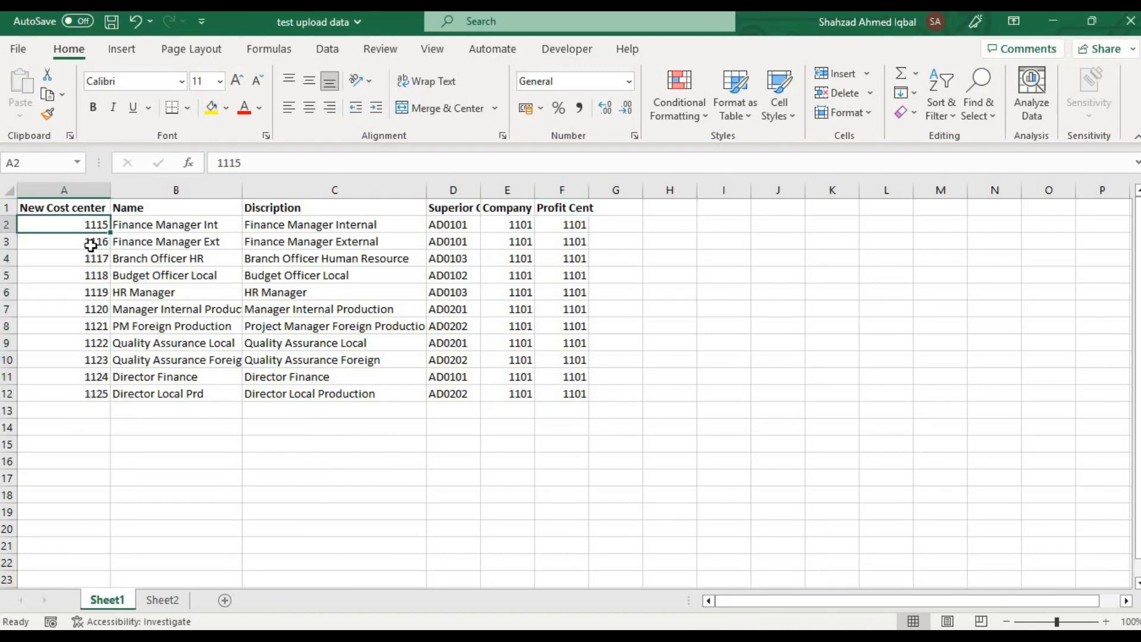
# Calculate the number of recording rows needed with the formula =20*10 in cell C14
pyautogui.click(269, 429)
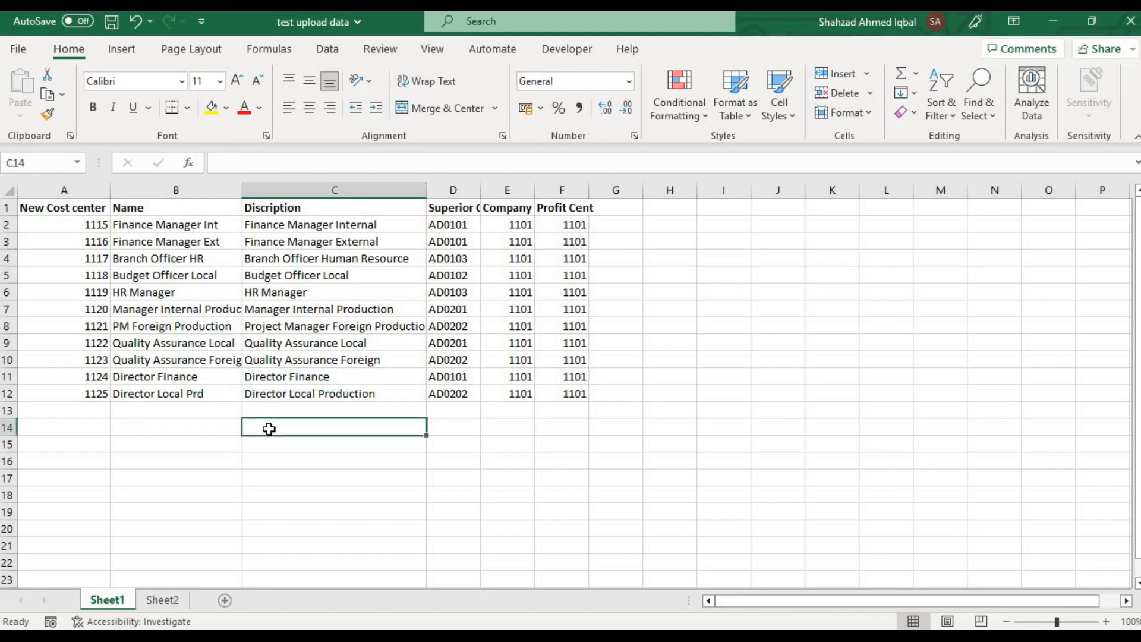
pyautogui.write('=')
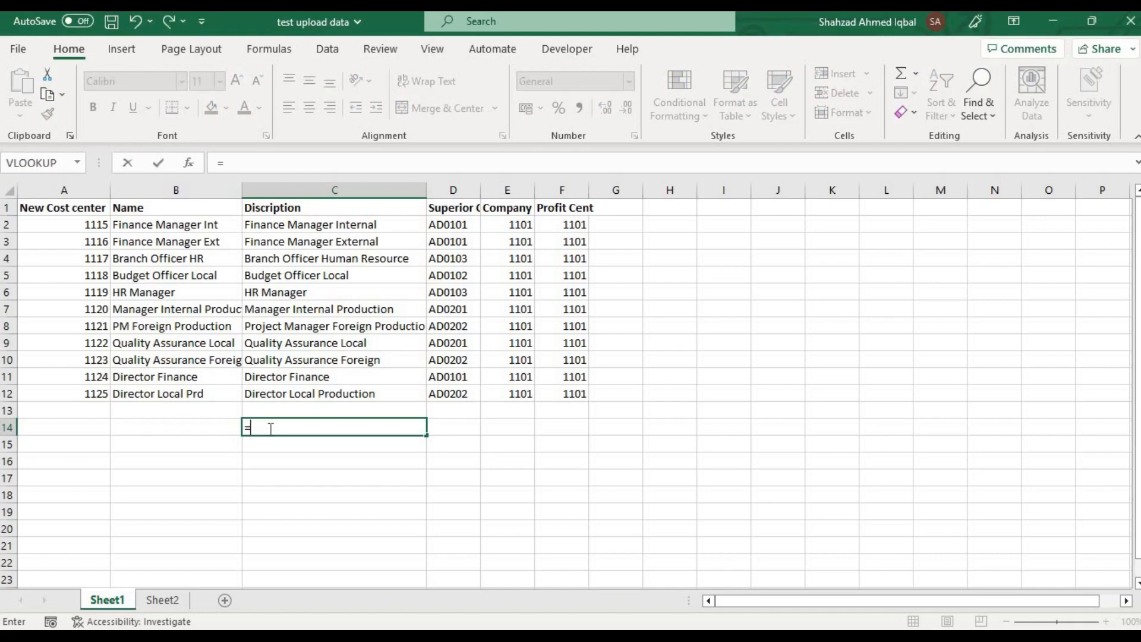
pyautogui.write('20*10')
pyautogui.press('Return')
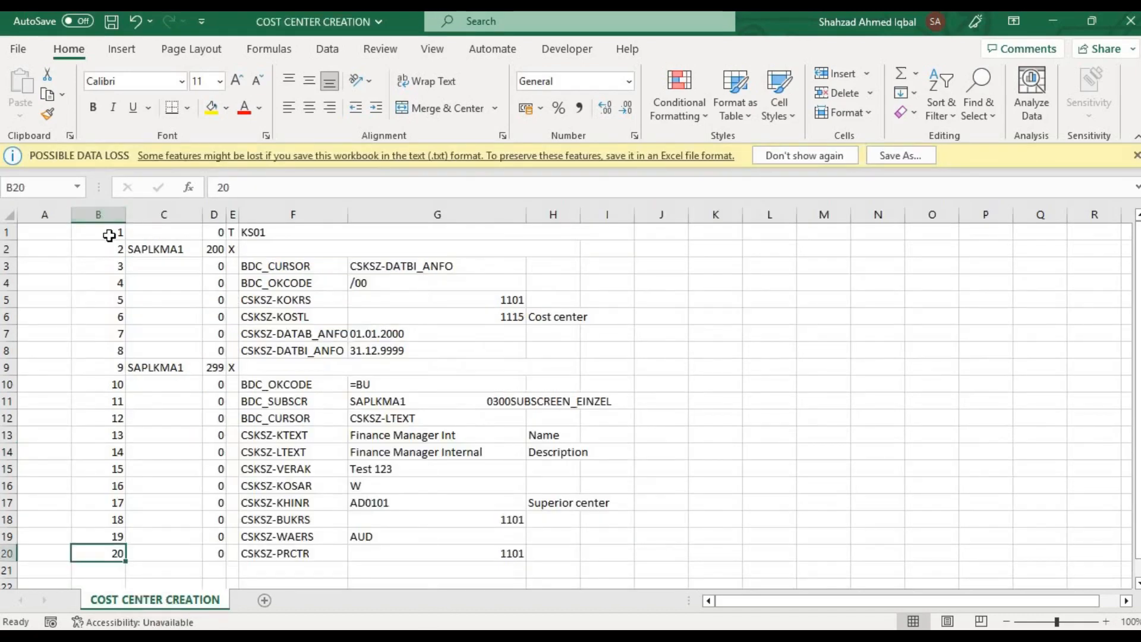
# In the COST CENTER CREATION workbook, copy the block B1:I20 and paste it repeatedly below, from row 21 through row 200
pyautogui.moveTo(109, 234); pyautogui.dragTo(591, 557)
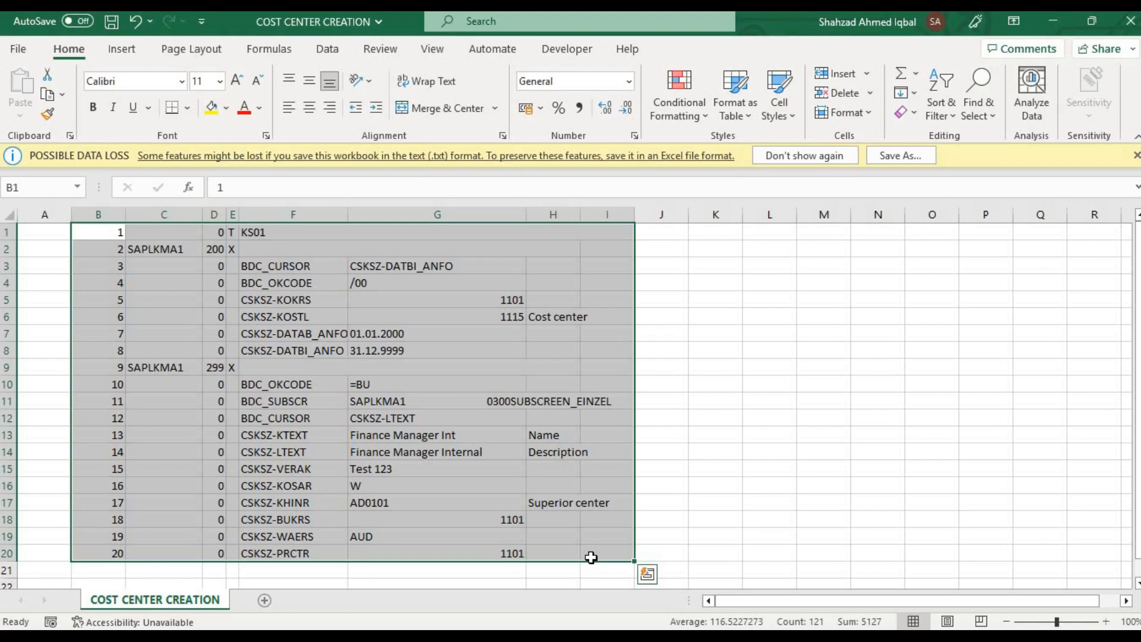
pyautogui.hotkey('ctrl', 'c')
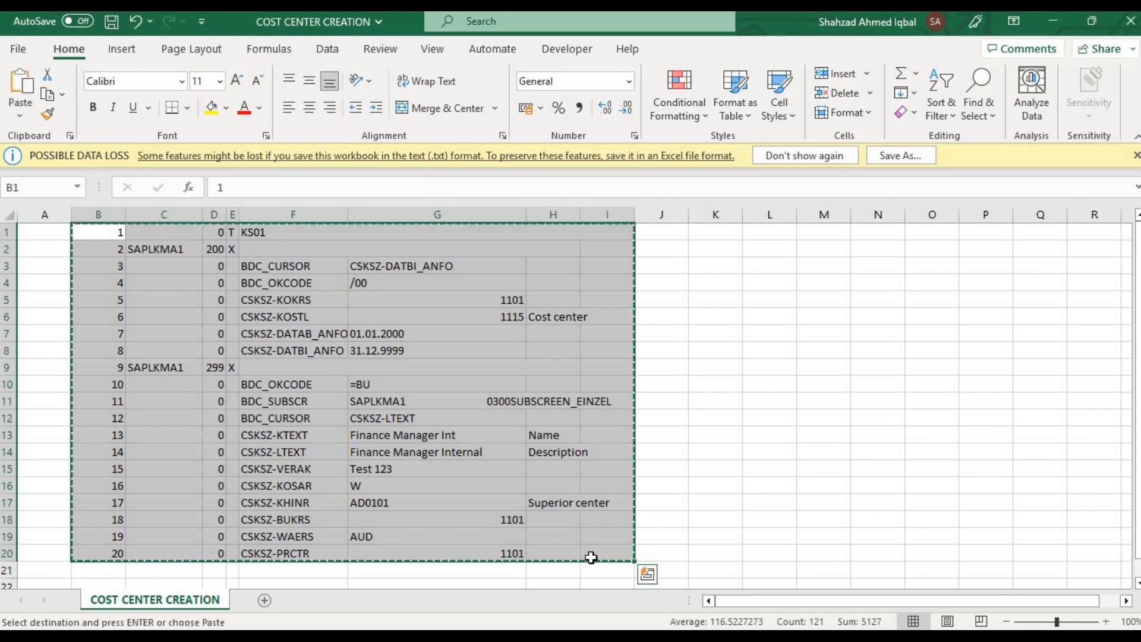
pyautogui.click(51, 185)
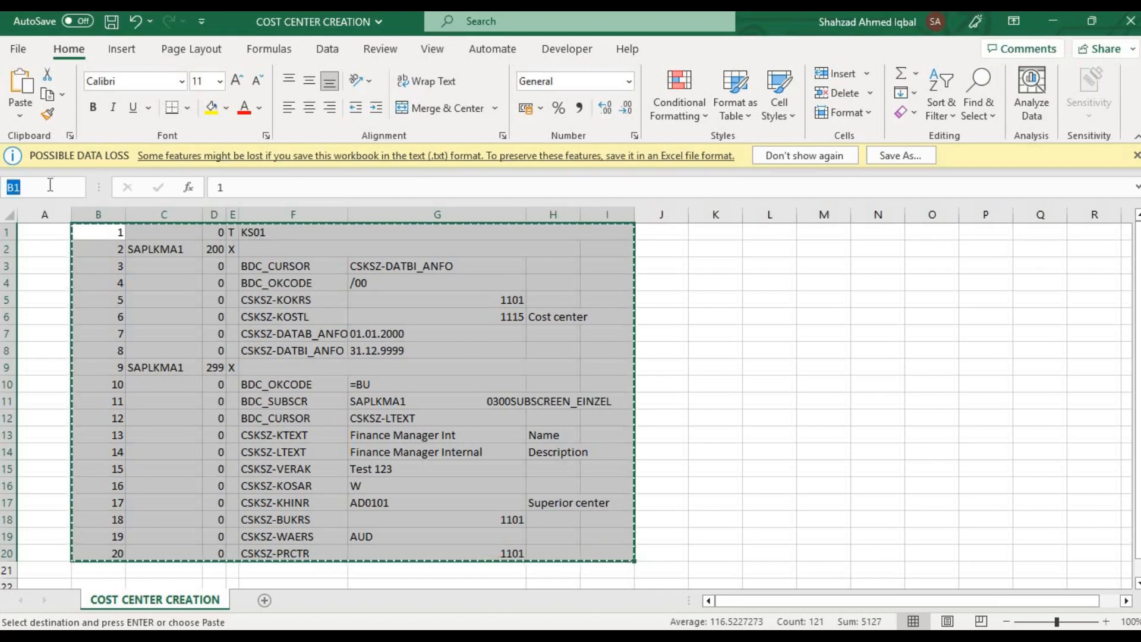
pyautogui.write('B200')
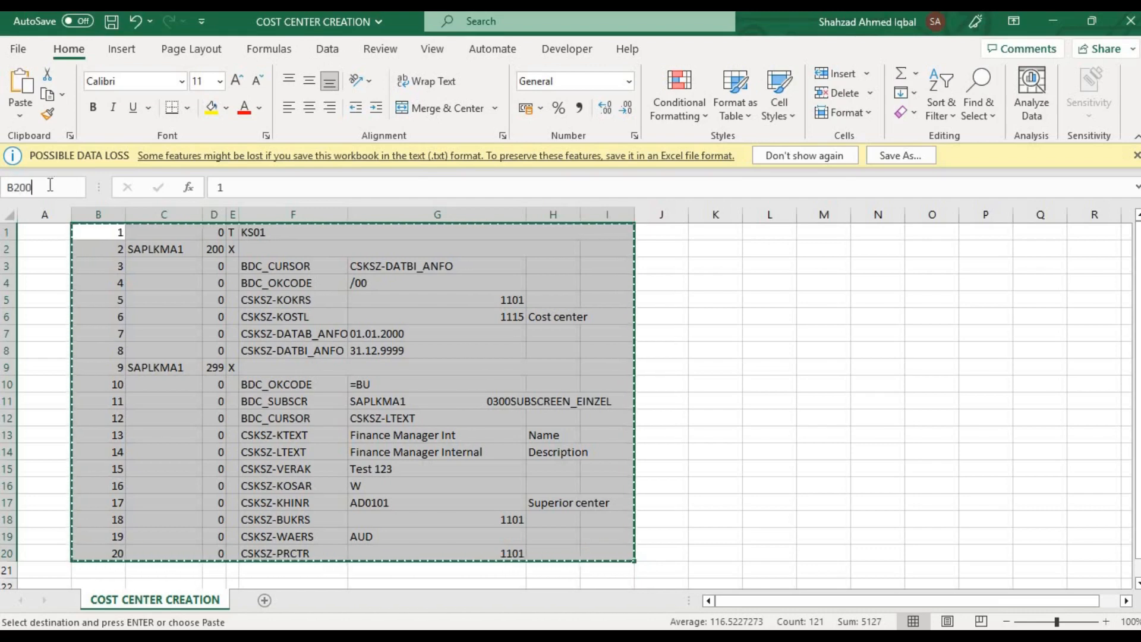
pyautogui.press('Return')
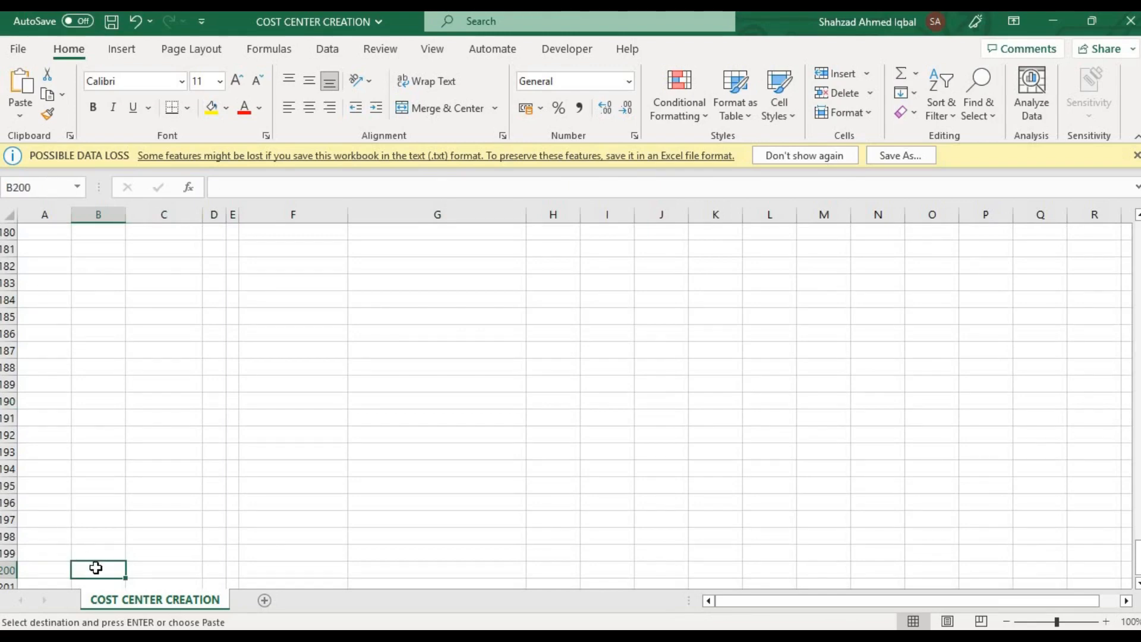
pyautogui.hotkey('ctrl', 'shift', 'Up')
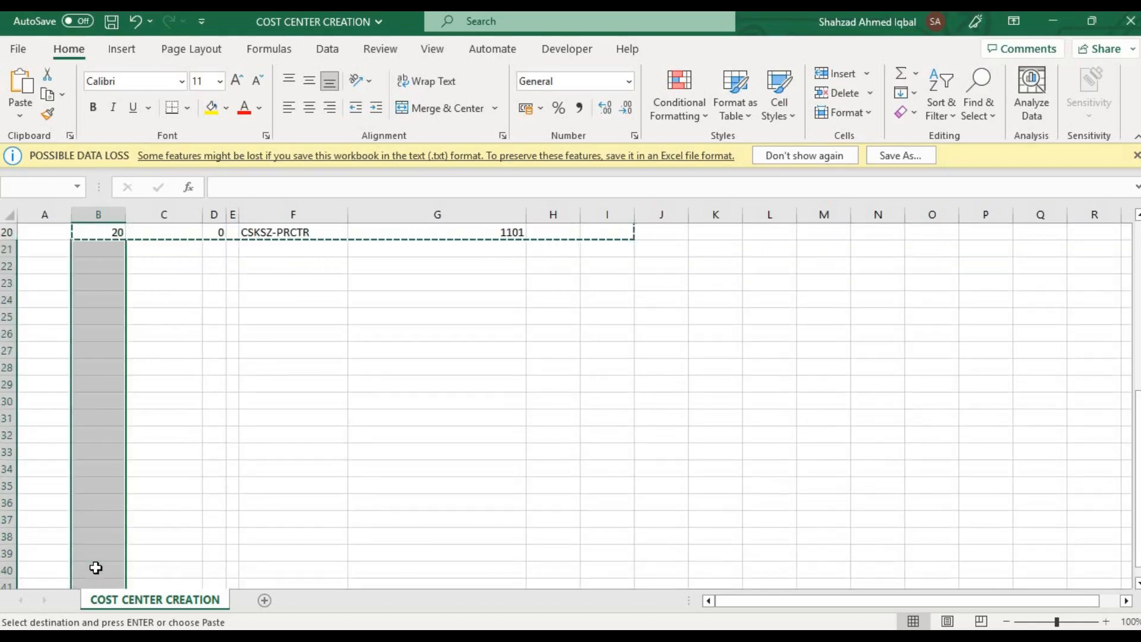
pyautogui.press('Return')
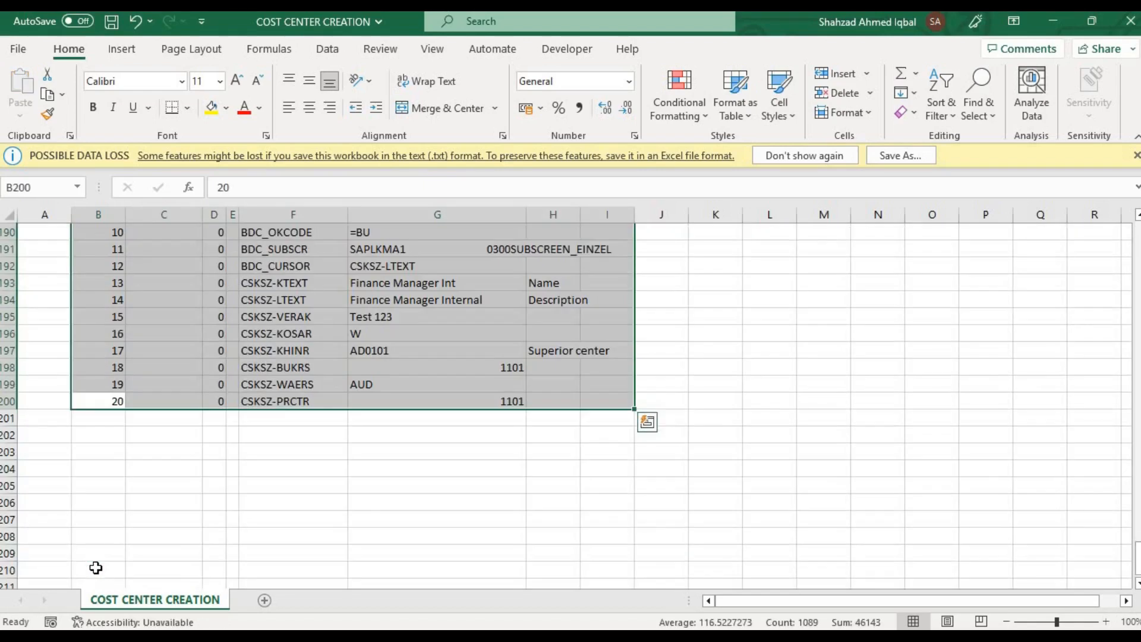
pyautogui.click(101, 398)
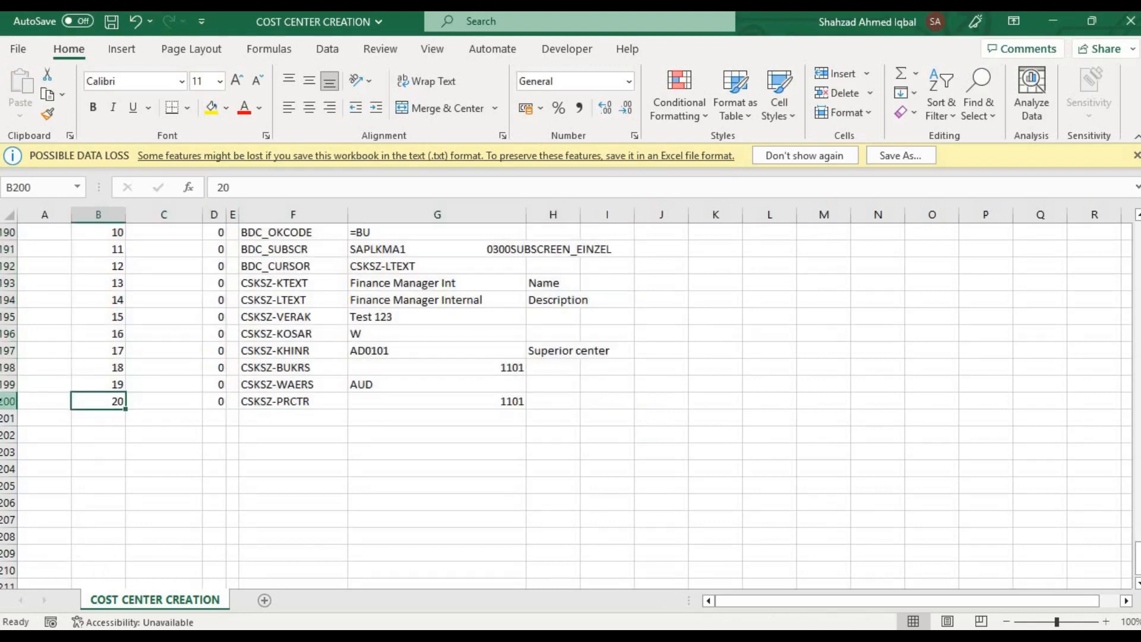
pyautogui.click(8, 401)
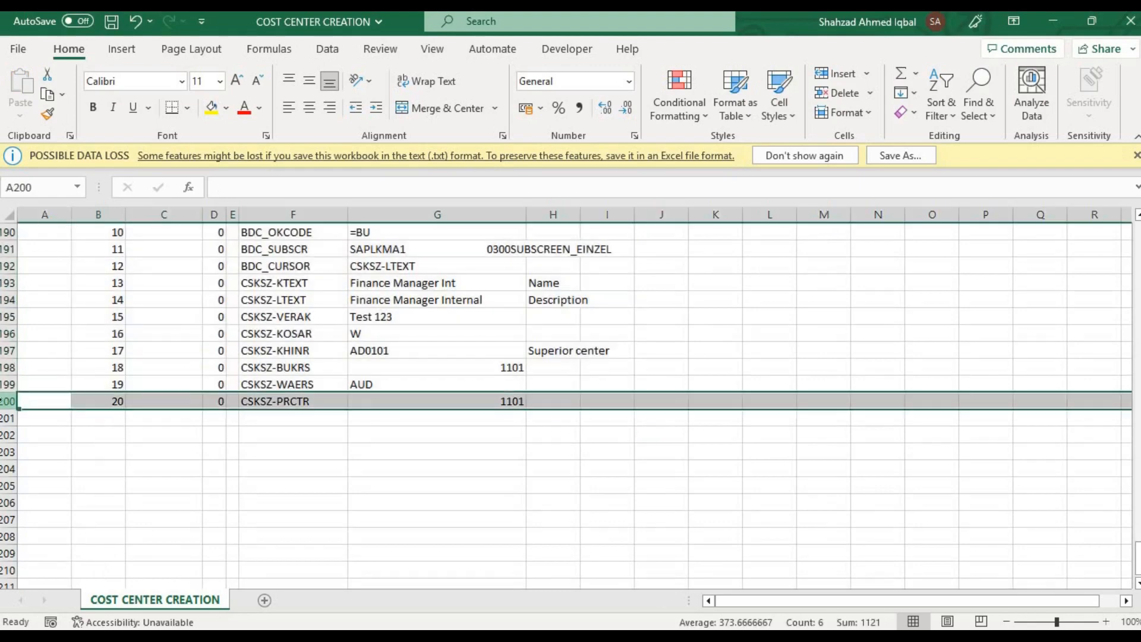
pyautogui.click(101, 403)
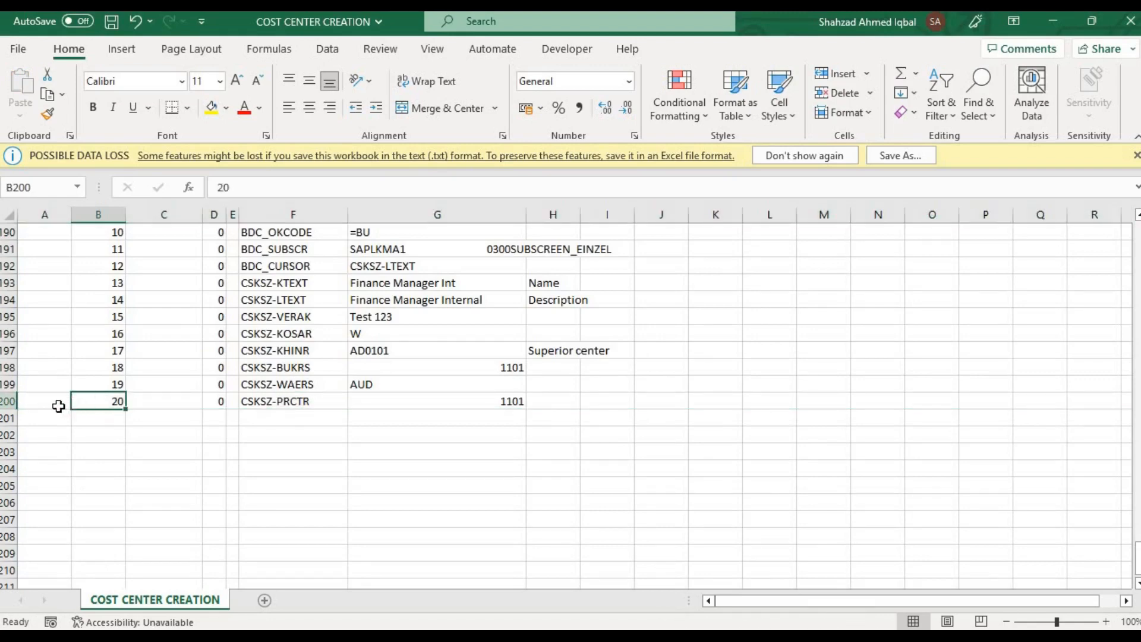
# Number column A continuously from 1 to 200, entering 1, 2 and 3 in A1:A3 and filling the series down
pyautogui.click(60, 405)
pyautogui.hotkey('ctrl', 'Home')
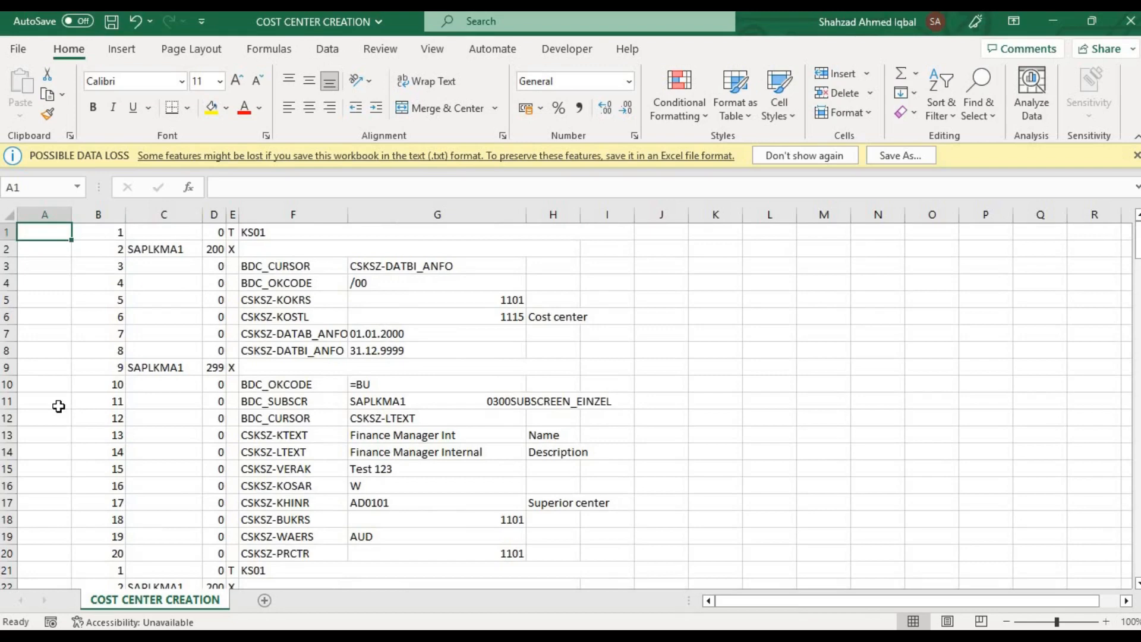
pyautogui.write('1')
pyautogui.press('Return')
pyautogui.write('2')
pyautogui.press('Return')
pyautogui.write('3')
pyautogui.press('Return')
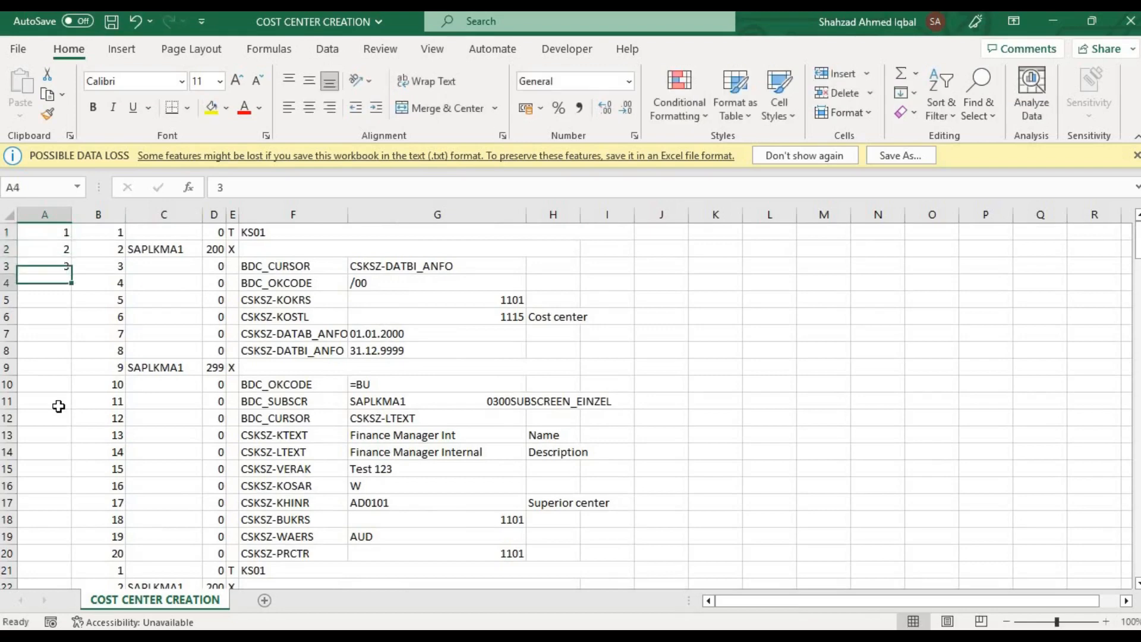
pyautogui.moveTo(52, 231); pyautogui.dragTo(57, 273)
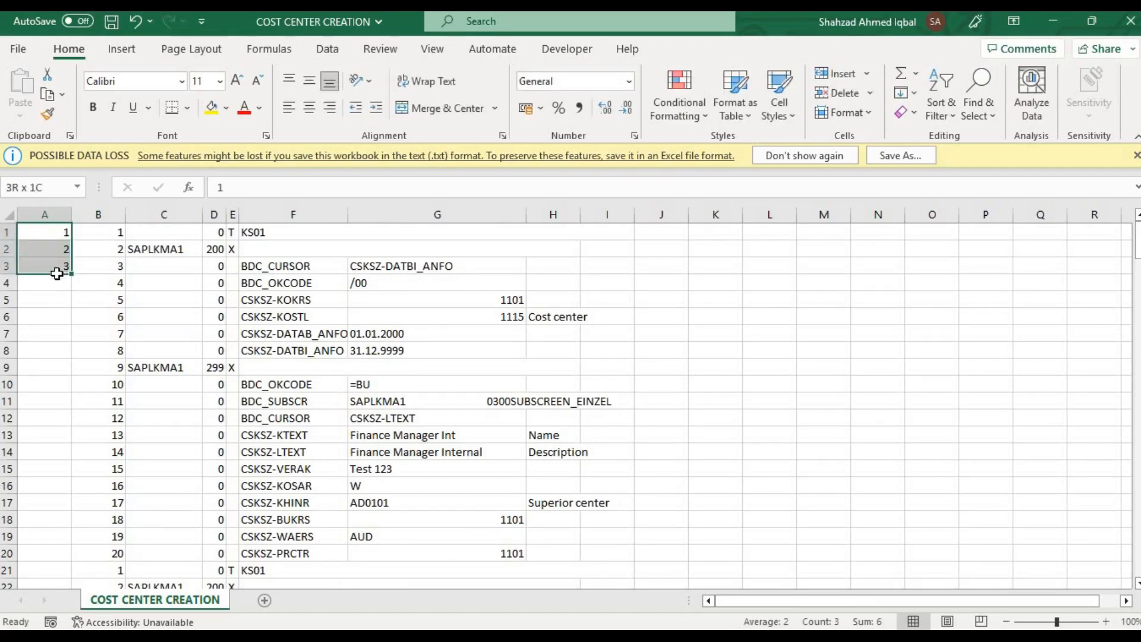
pyautogui.doubleClick(71, 273)
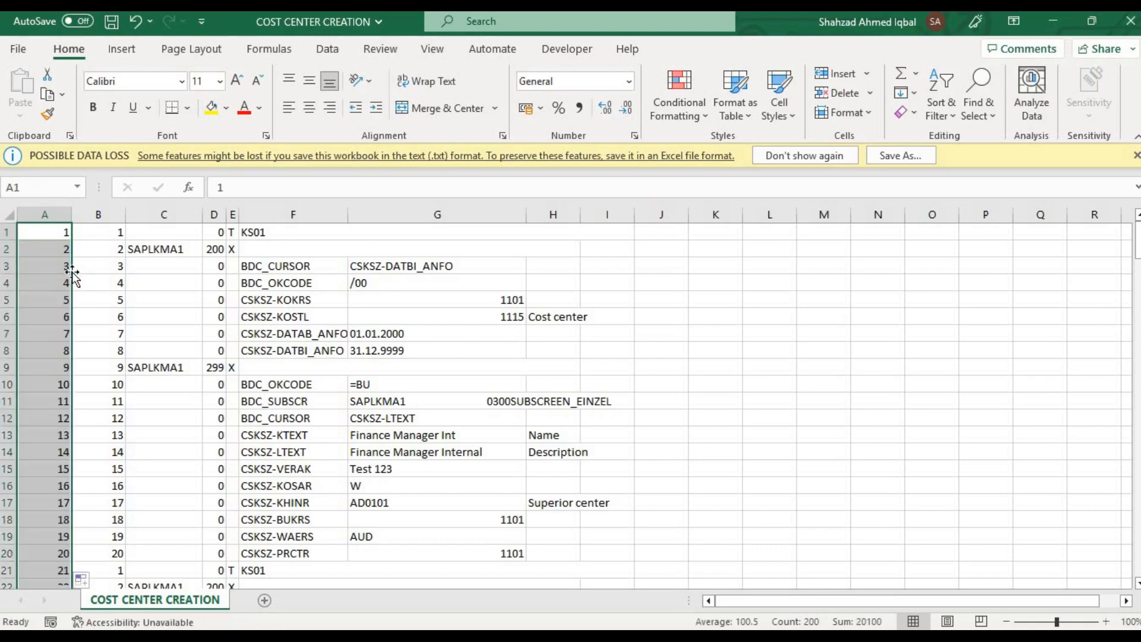
pyautogui.click(53, 382)
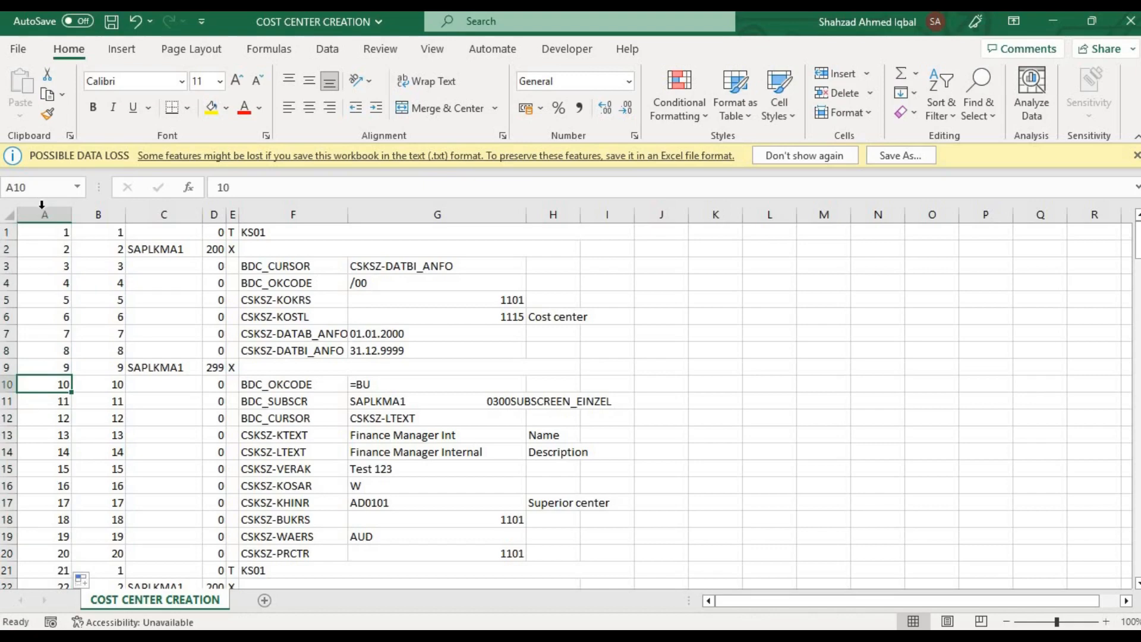
# Examine how the numbering in column B restarts for each pasted block, around rows 21 and 41
pyautogui.click(41, 208)
pyautogui.click(105, 210)
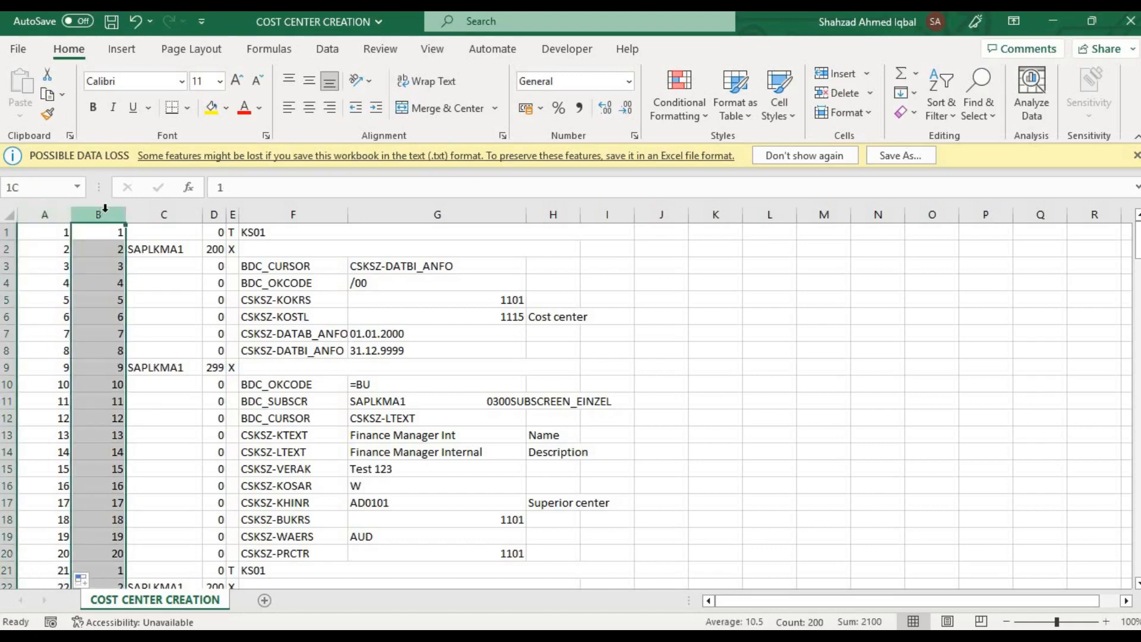
pyautogui.click(116, 408)
pyautogui.press('Down')
pyautogui.press('Down')
pyautogui.press('Down')
pyautogui.press('Down')
pyautogui.press('Down')
pyautogui.press('Down')
pyautogui.press('Down')
pyautogui.press('Down')
pyautogui.press('Down')
pyautogui.press('Down')
pyautogui.press('Down')
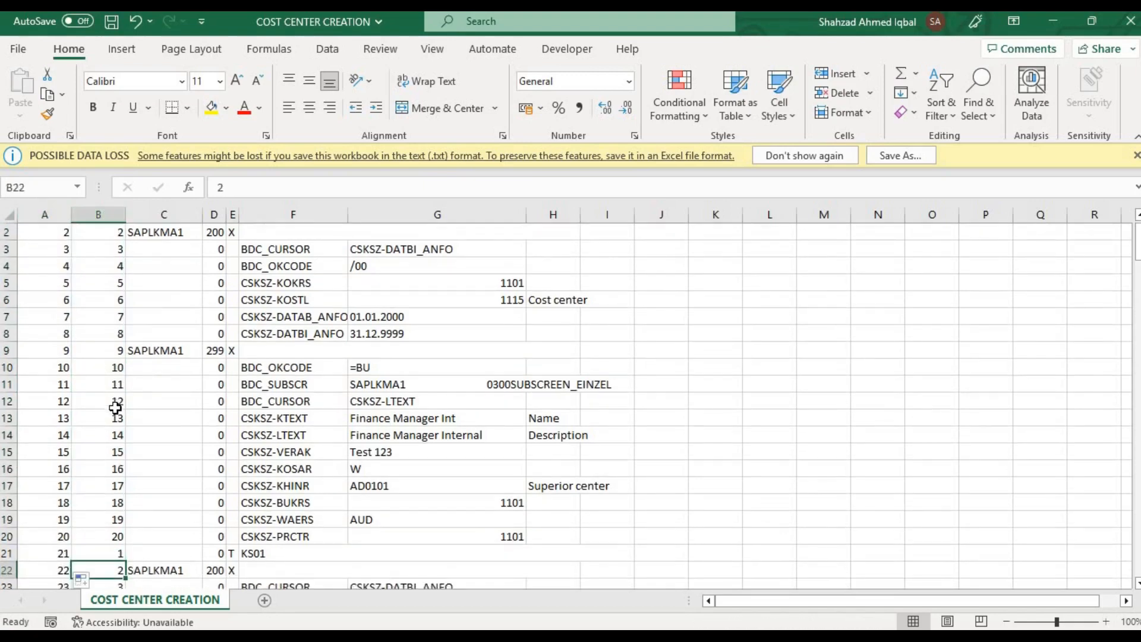
pyautogui.press('Down')
pyautogui.press('Down')
pyautogui.press('Down')
pyautogui.press('Down')
pyautogui.press('Down')
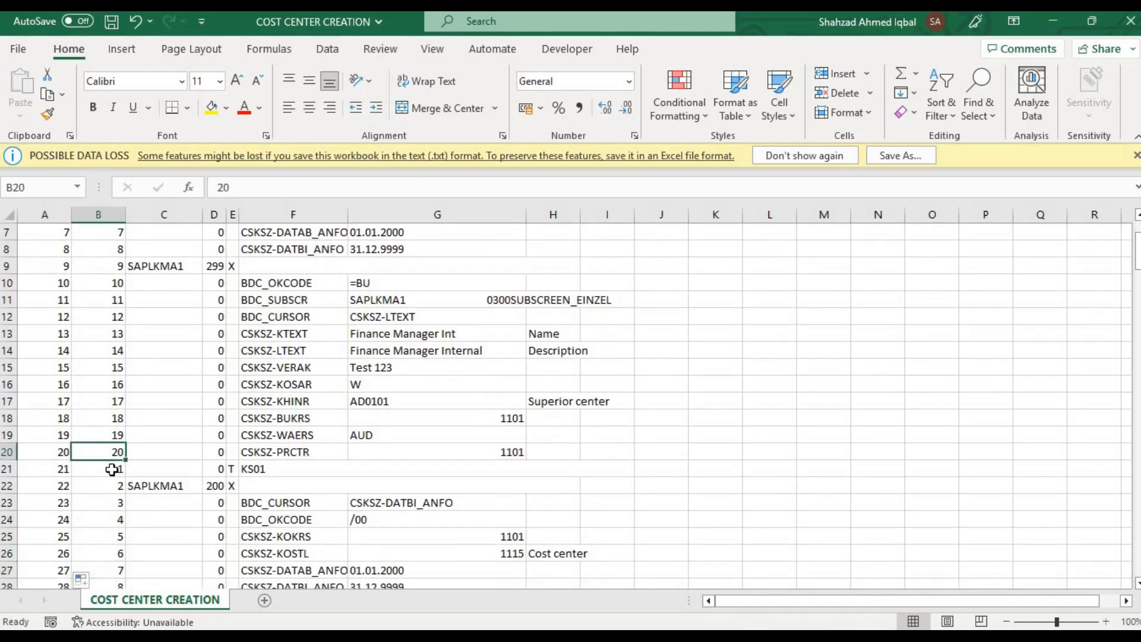
pyautogui.click(112, 468)
pyautogui.moveTo(112, 490); pyautogui.dragTo(107, 518)
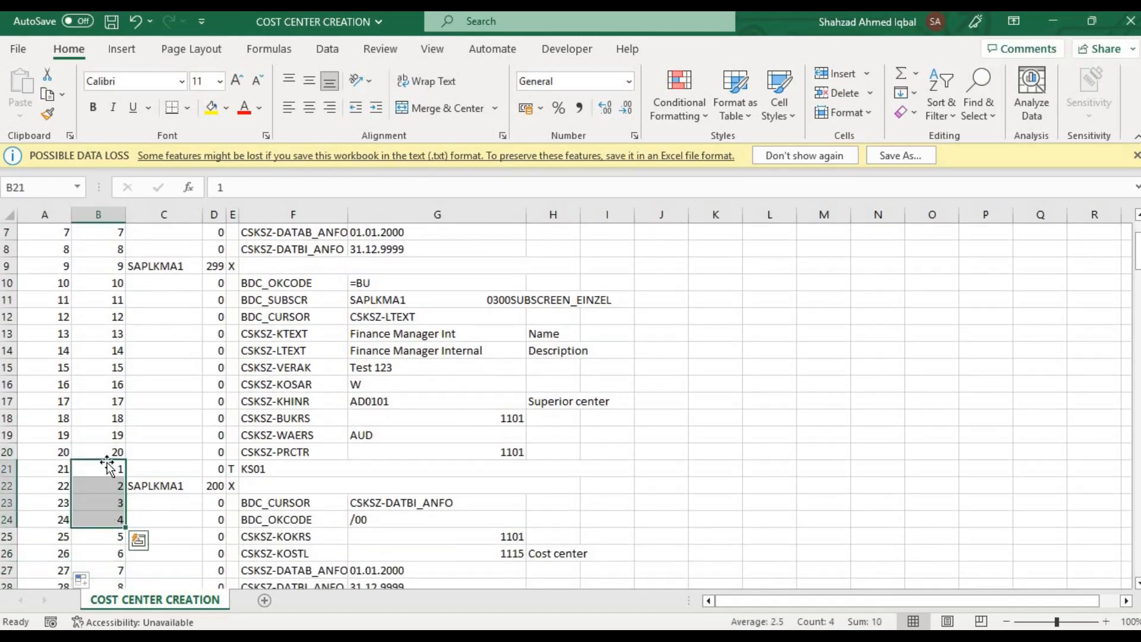
pyautogui.moveTo(100, 467); pyautogui.dragTo(106, 511)
pyautogui.press('Down')
pyautogui.press('Down')
pyautogui.press('Down')
pyautogui.press('Down')
pyautogui.press('Down')
pyautogui.press('Down')
pyautogui.press('Down')
pyautogui.press('Down')
pyautogui.press('Down')
pyautogui.press('Down')
pyautogui.press('Down')
pyautogui.press('Down')
pyautogui.press('Down')
pyautogui.press('Down')
pyautogui.press('Down')
pyautogui.press('Down')
pyautogui.press('Down')
pyautogui.press('Down')
pyautogui.press('Down')
pyautogui.press('Down')
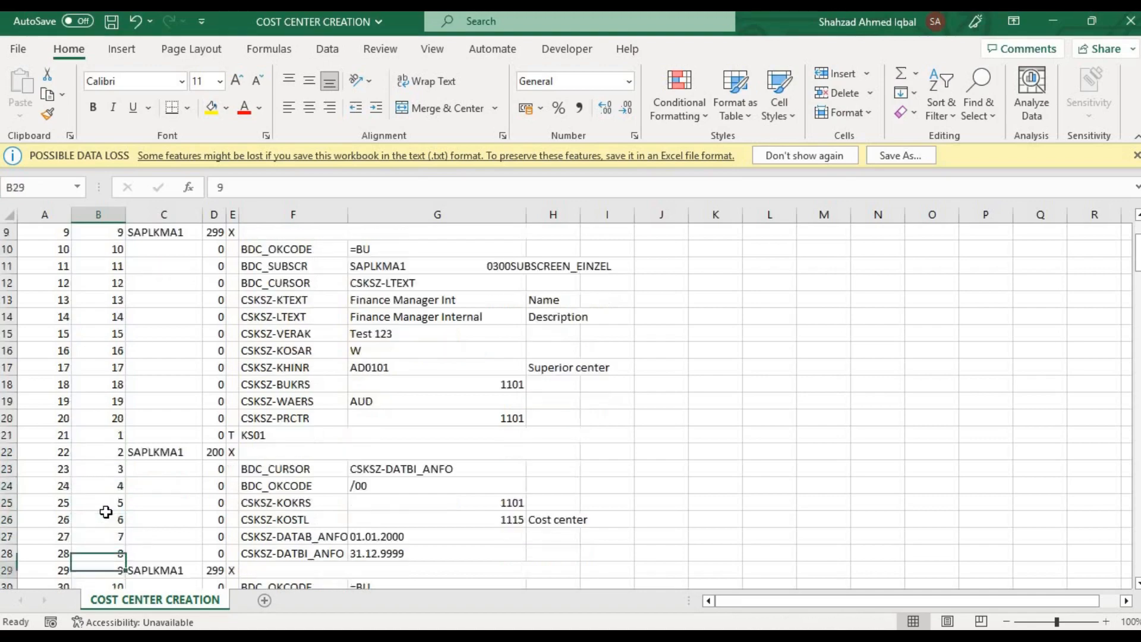
pyautogui.press('Down')
pyautogui.press('Down')
pyautogui.press('Down')
pyautogui.press('Down')
pyautogui.press('Down')
pyautogui.press('Down')
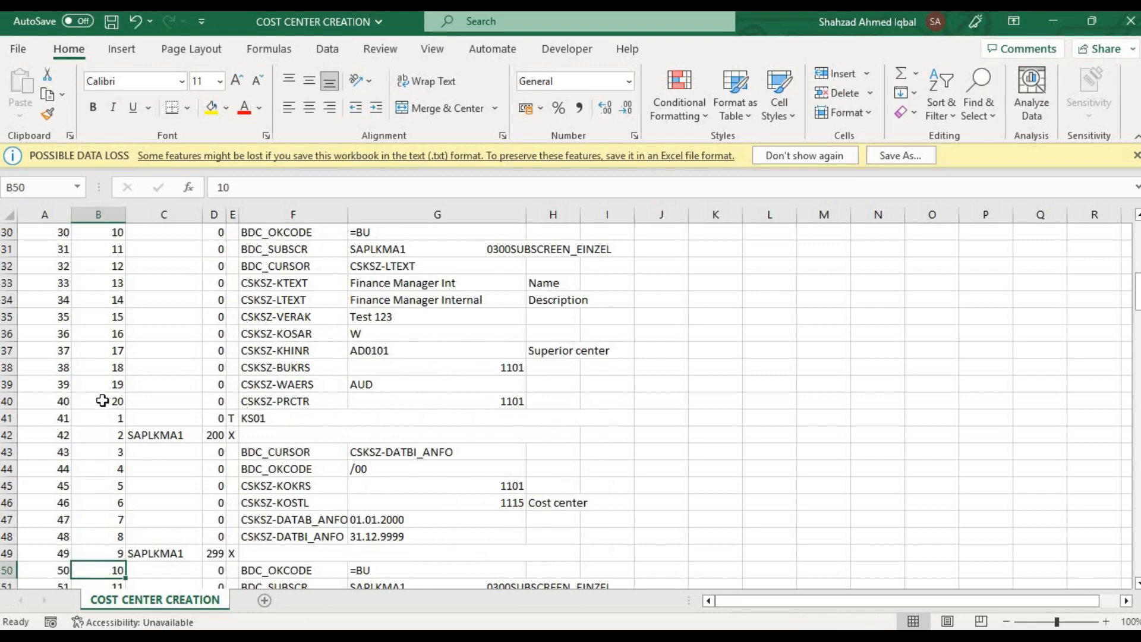
pyautogui.click(102, 400)
pyautogui.moveTo(107, 417); pyautogui.dragTo(112, 455)
# Check the continuous numbering in column A from row 36 down to its last entry in row 200
pyautogui.click(43, 329)
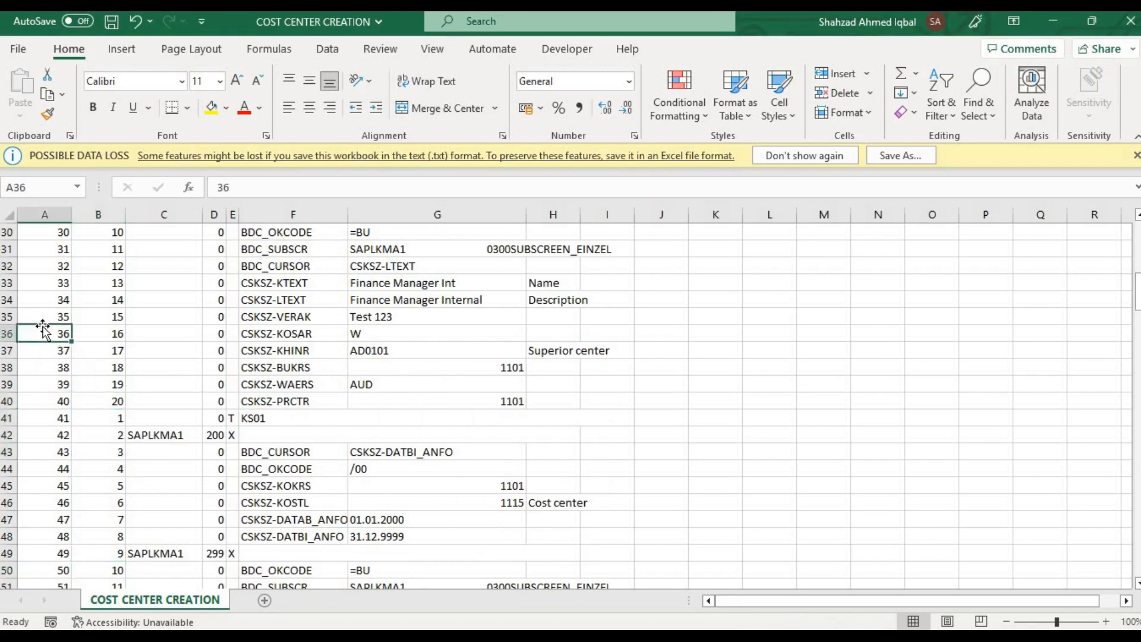
pyautogui.click(59, 386)
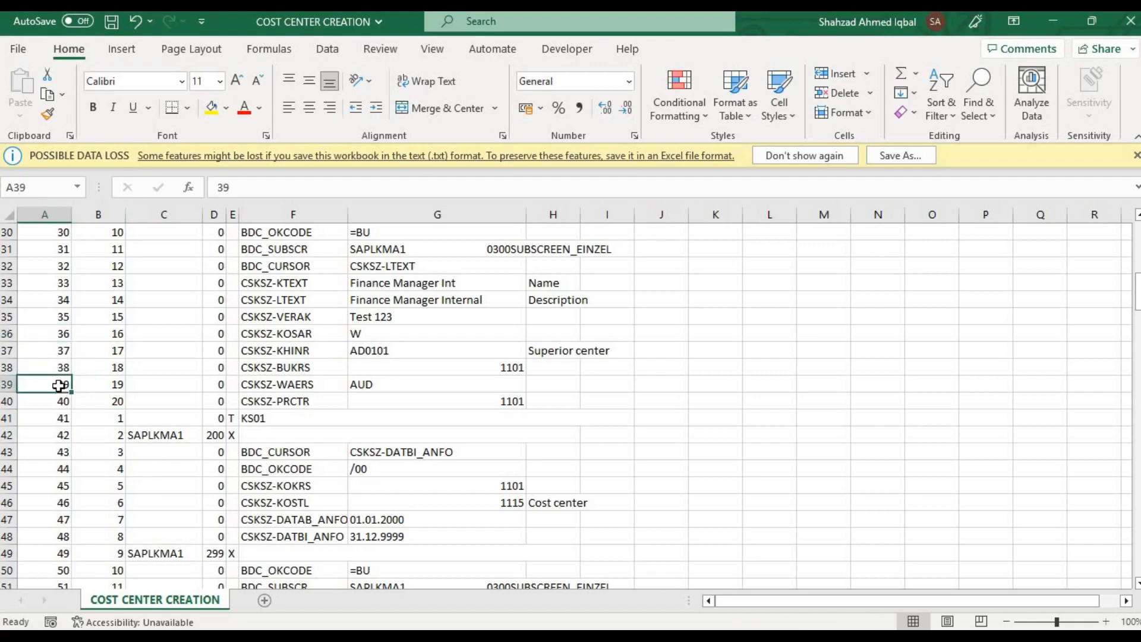
pyautogui.click(60, 422)
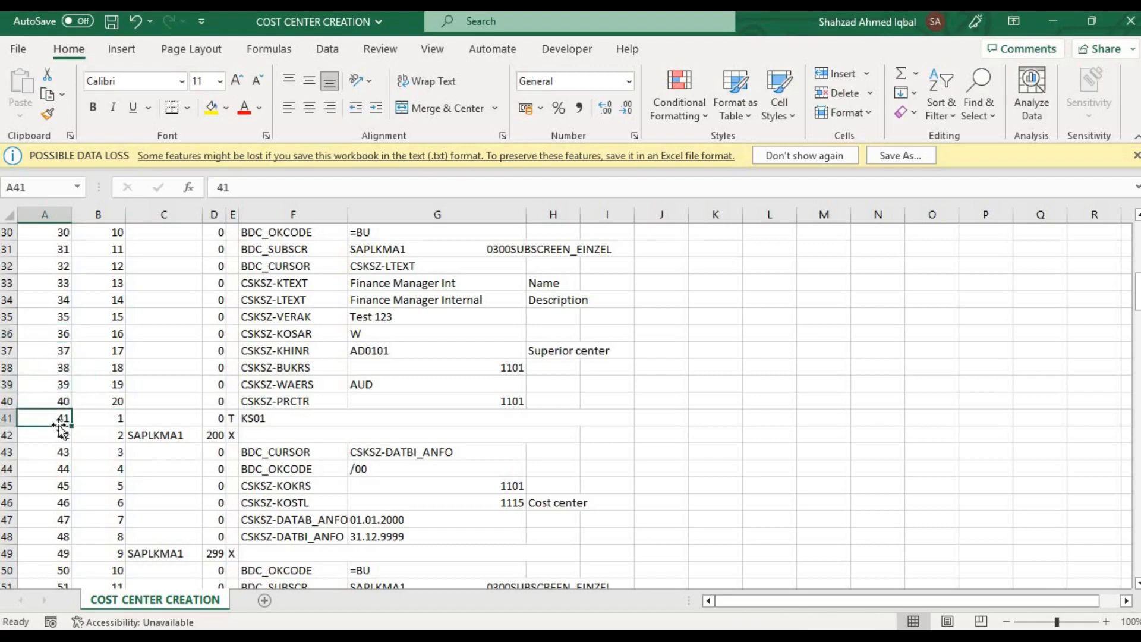
pyautogui.doubleClick(60, 425)
pyautogui.press('Down')
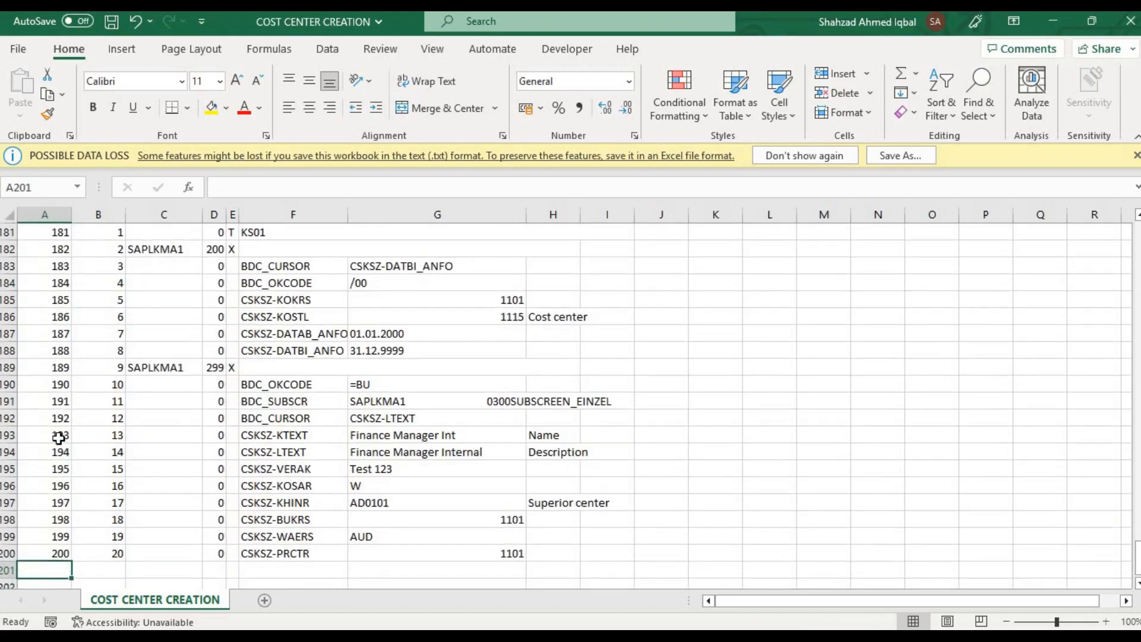
pyautogui.click(59, 437)
pyautogui.click(56, 551)
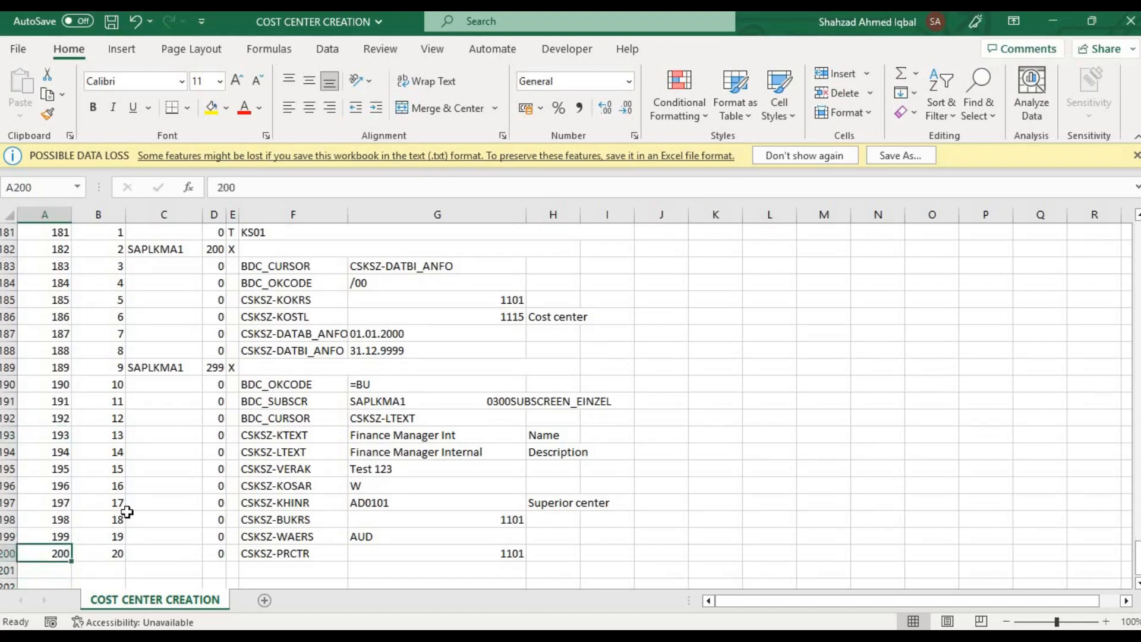
# Sort the entire COST CENTER CREATION sheet by column B on cell values, from smallest to largest
pyautogui.hotkey('ctrl', 'Home')
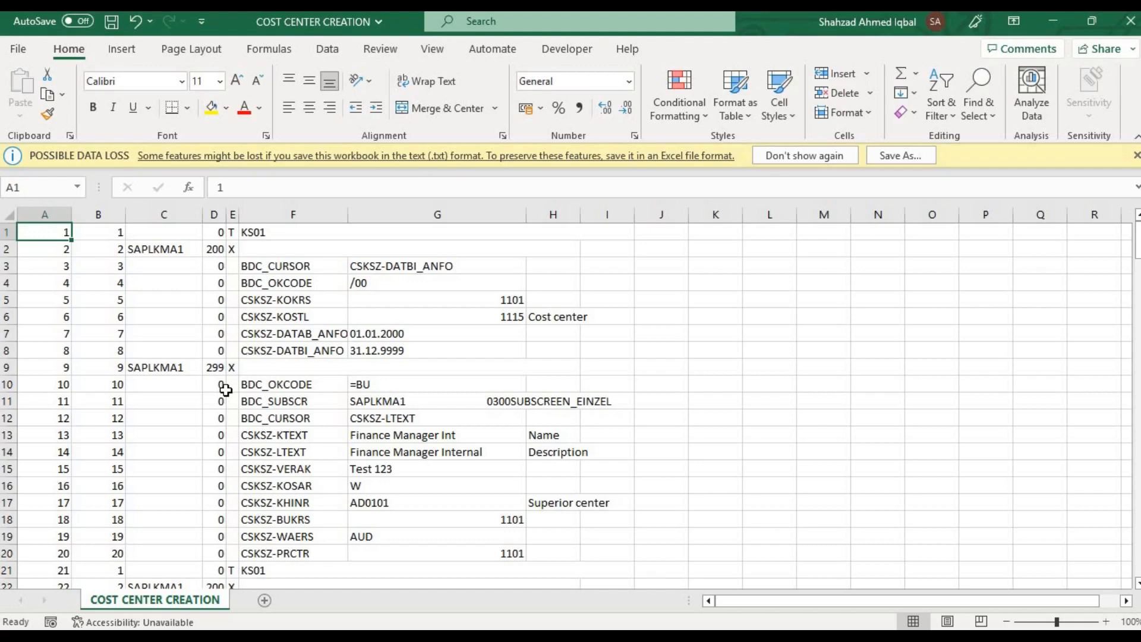
pyautogui.click(12, 214)
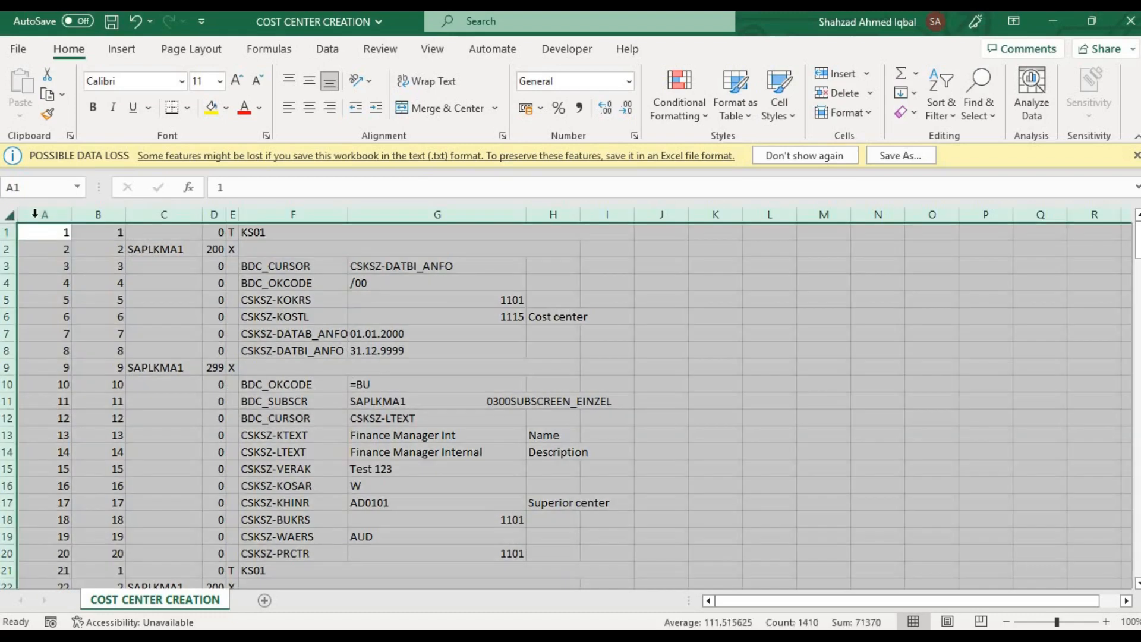
pyautogui.click(329, 52)
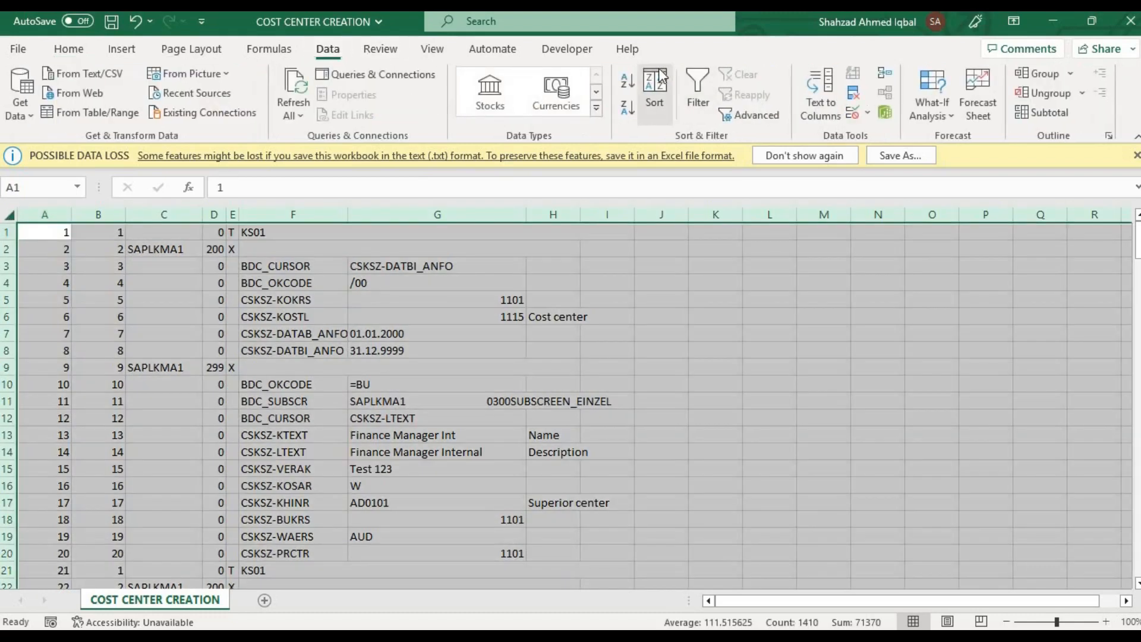
pyautogui.click(658, 70)
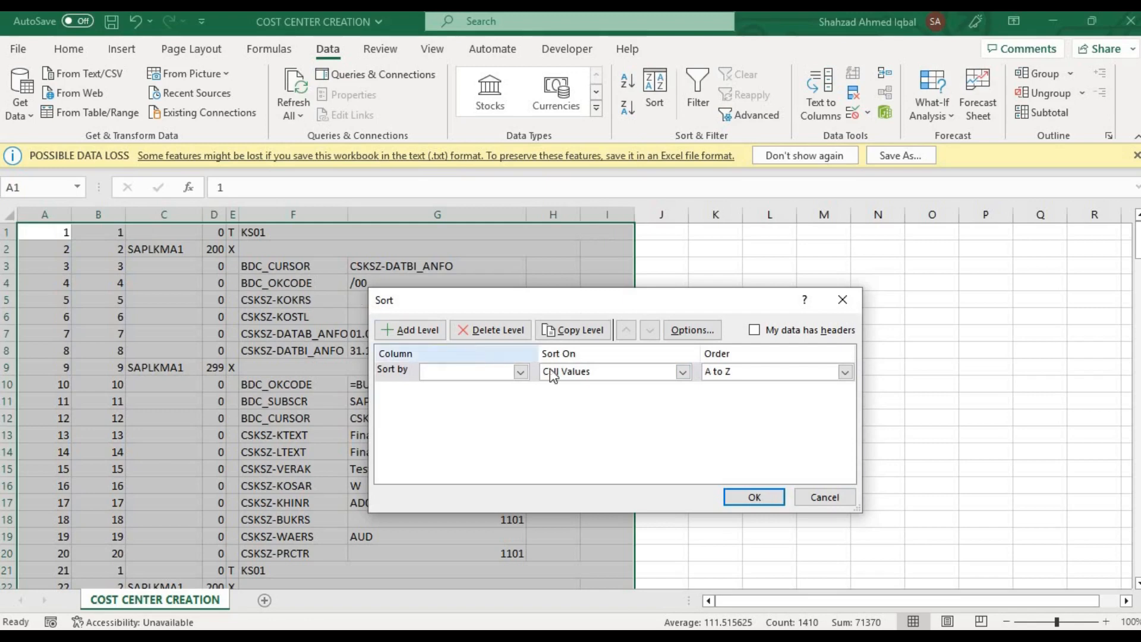
pyautogui.click(519, 371)
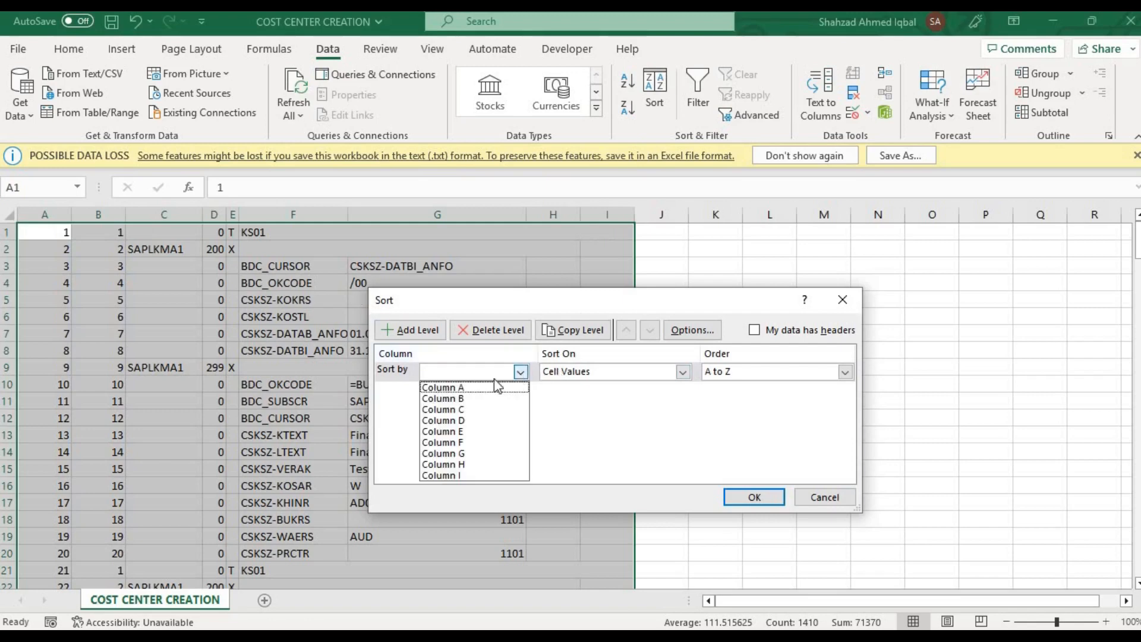
pyautogui.click(467, 397)
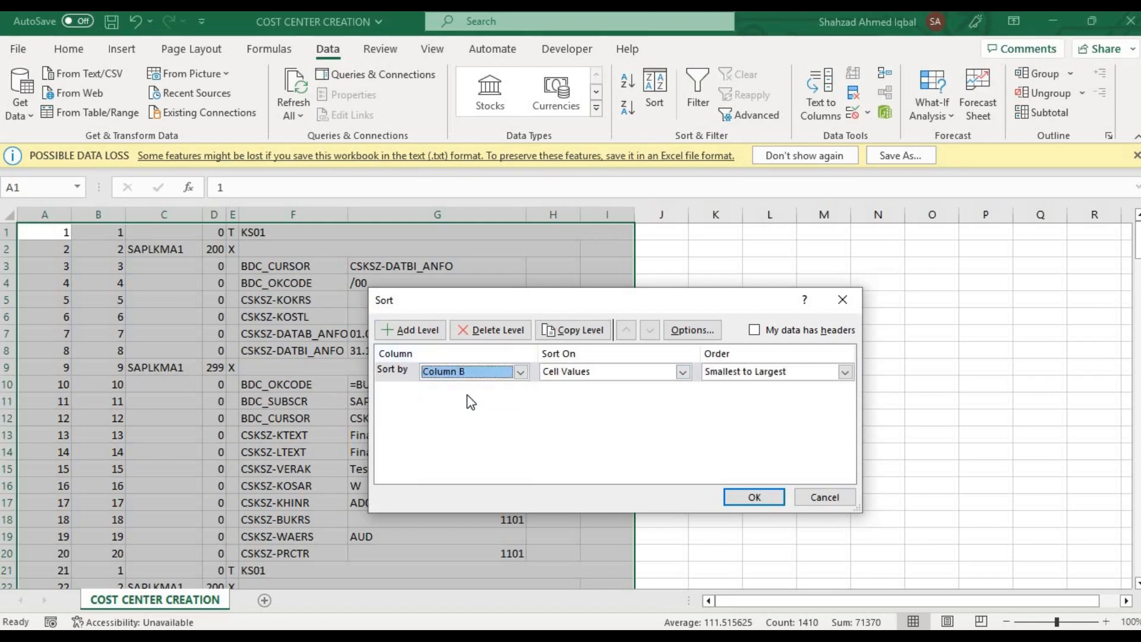
pyautogui.click(752, 497)
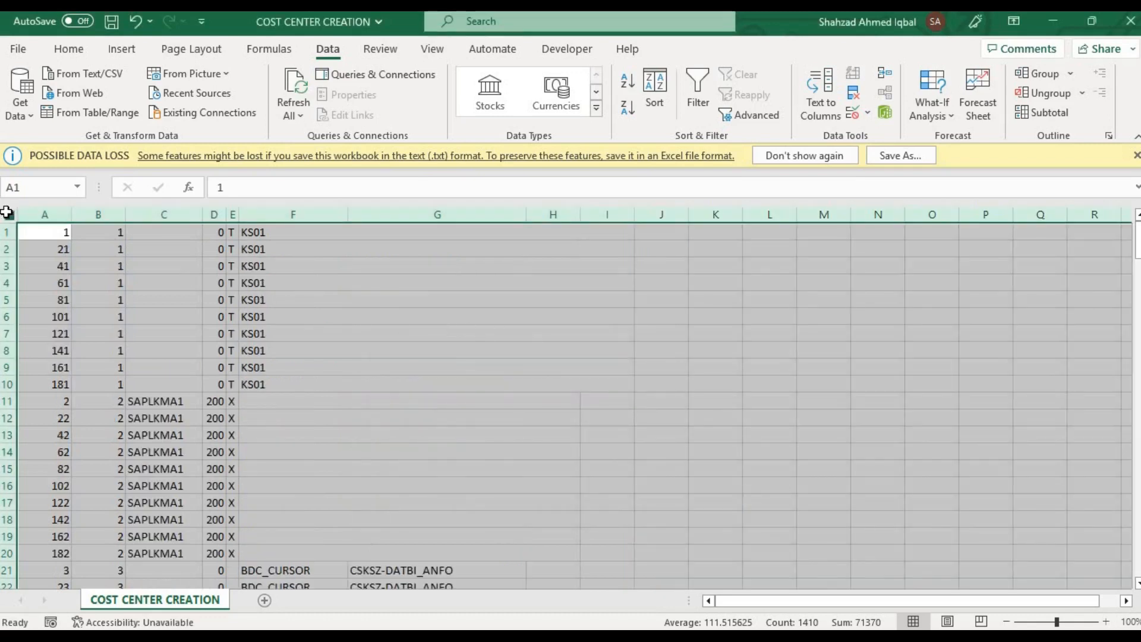
# Turn on filtering for the sorted data so that row 1 carries the filter controls
pyautogui.click(696, 82)
pyautogui.click(698, 283)
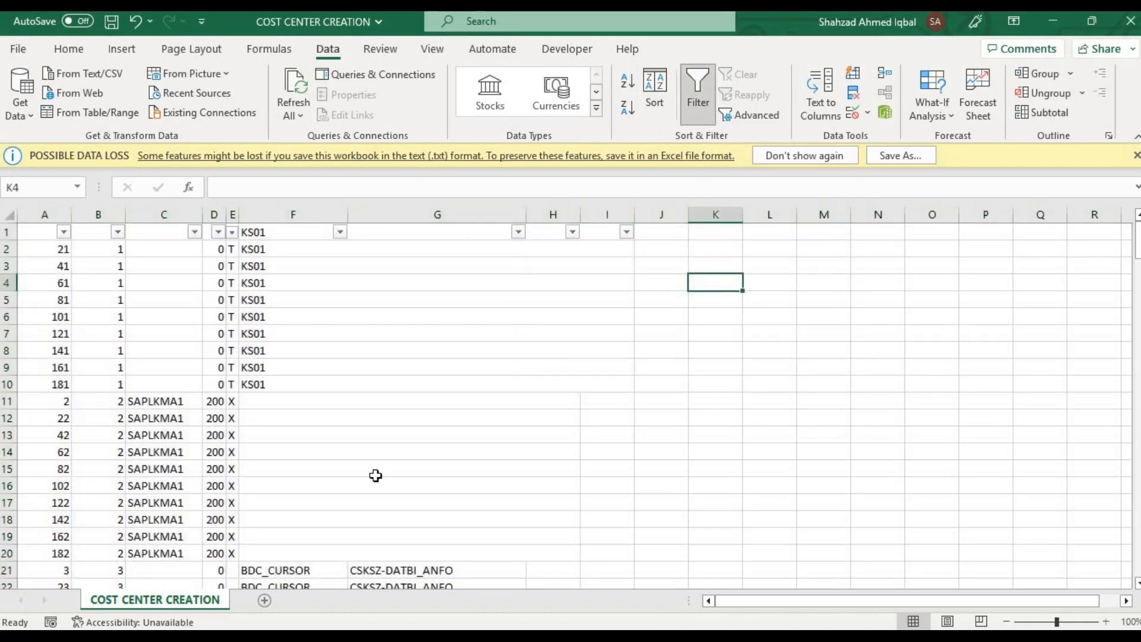
pyautogui.click(404, 490)
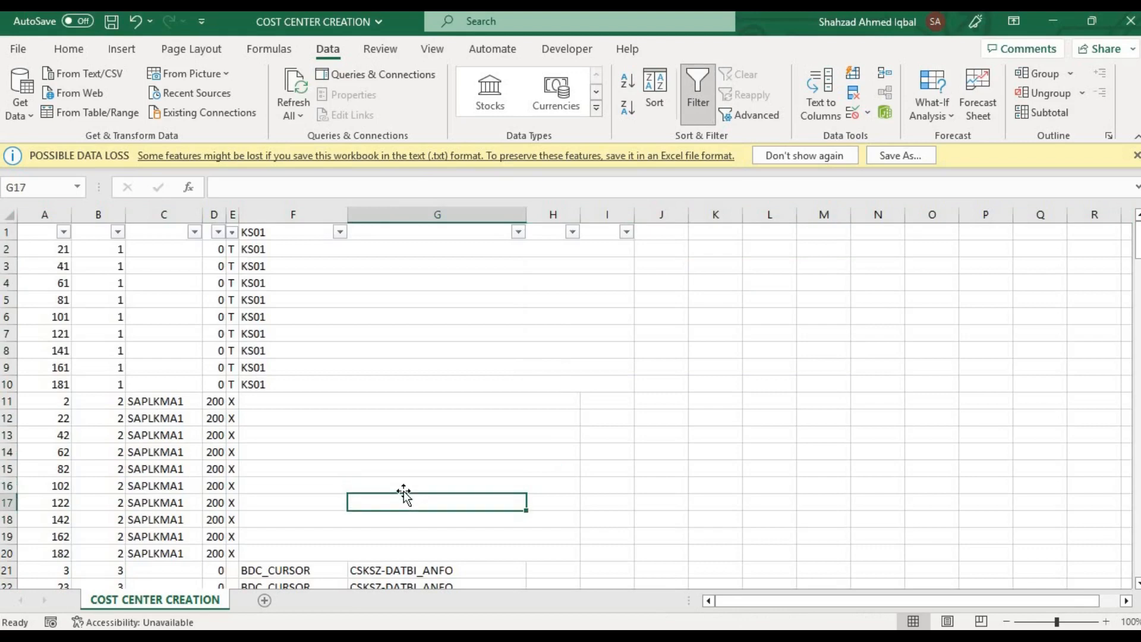
# Examine how the sorted recording rows are grouped by step number, following column G below row 17 and back to row 1
pyautogui.press('Down')
pyautogui.press('Down')
pyautogui.press('Down')
pyautogui.press('Down')
pyautogui.press('Down')
pyautogui.press('Down')
pyautogui.press('Down')
pyautogui.press('Down')
pyautogui.press('Down')
pyautogui.press('Down')
pyautogui.press('Down')
pyautogui.press('Down')
pyautogui.press('Down')
pyautogui.press('Down')
pyautogui.press('Down')
pyautogui.press('Up')
pyautogui.press('Up')
pyautogui.press('Up')
pyautogui.press('Up')
pyautogui.press('Up')
pyautogui.press('Up')
pyautogui.press('Up')
pyautogui.press('Up')
pyautogui.press('Up')
pyautogui.press('Up')
pyautogui.press('Up')
pyautogui.press('Up')
pyautogui.press('Up')
pyautogui.press('Up')
pyautogui.press('Up')
pyautogui.press('Up')
pyautogui.press('Up')
pyautogui.press('Up')
pyautogui.press('Up')
pyautogui.press('Up')
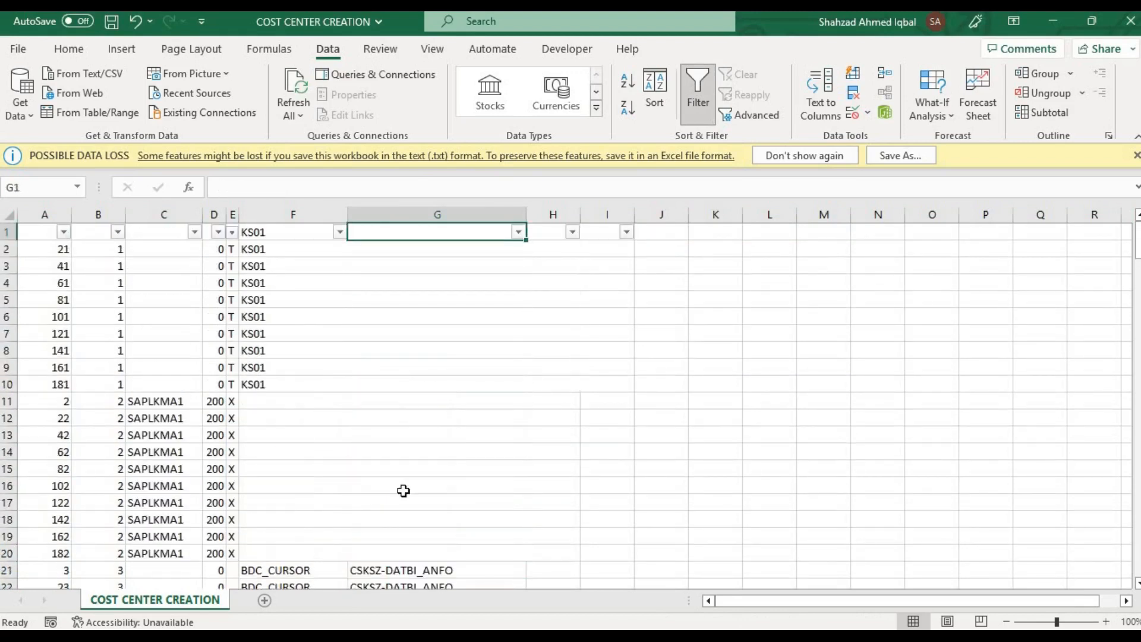
# Filter column H to only the Cost center rows and select the first value in G51
pyautogui.click(573, 232)
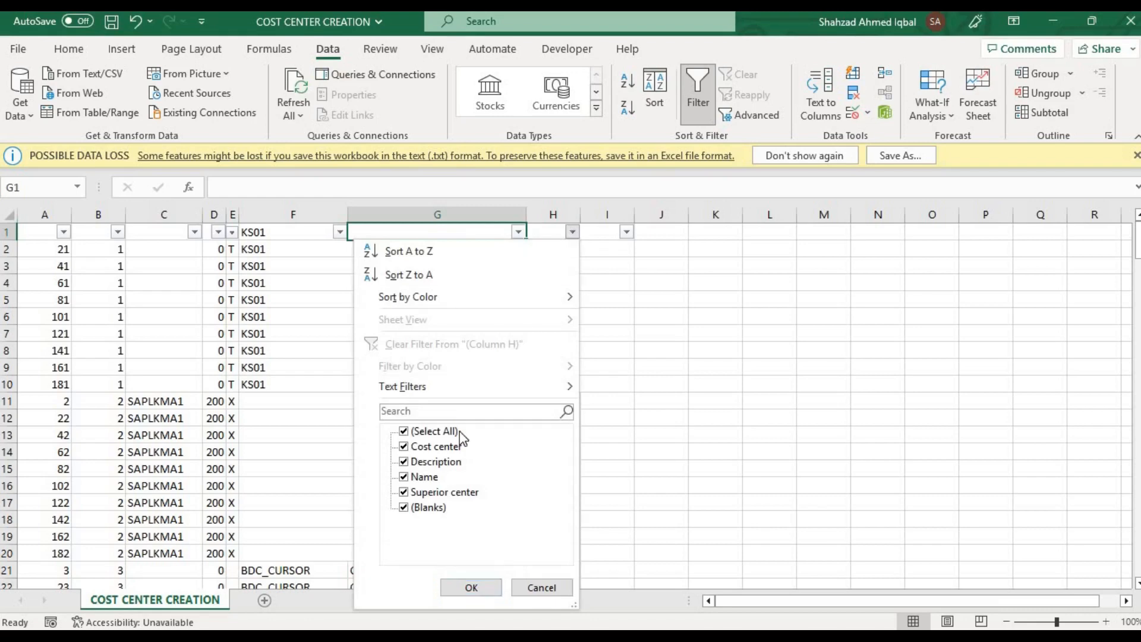
pyautogui.click(432, 429)
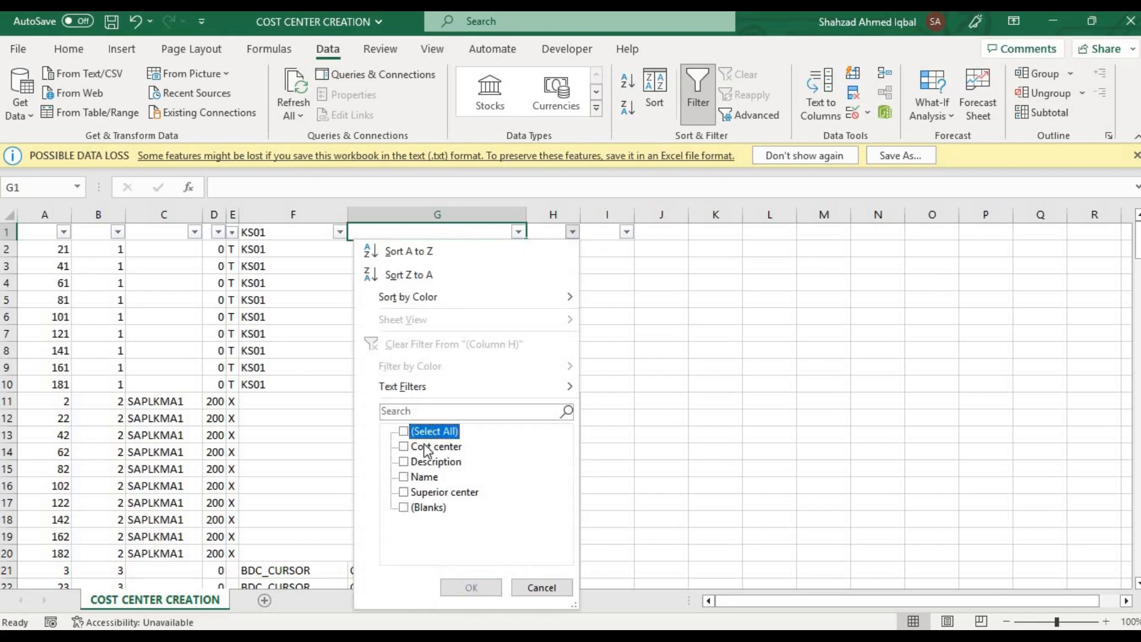
pyautogui.click(428, 447)
pyautogui.click(476, 586)
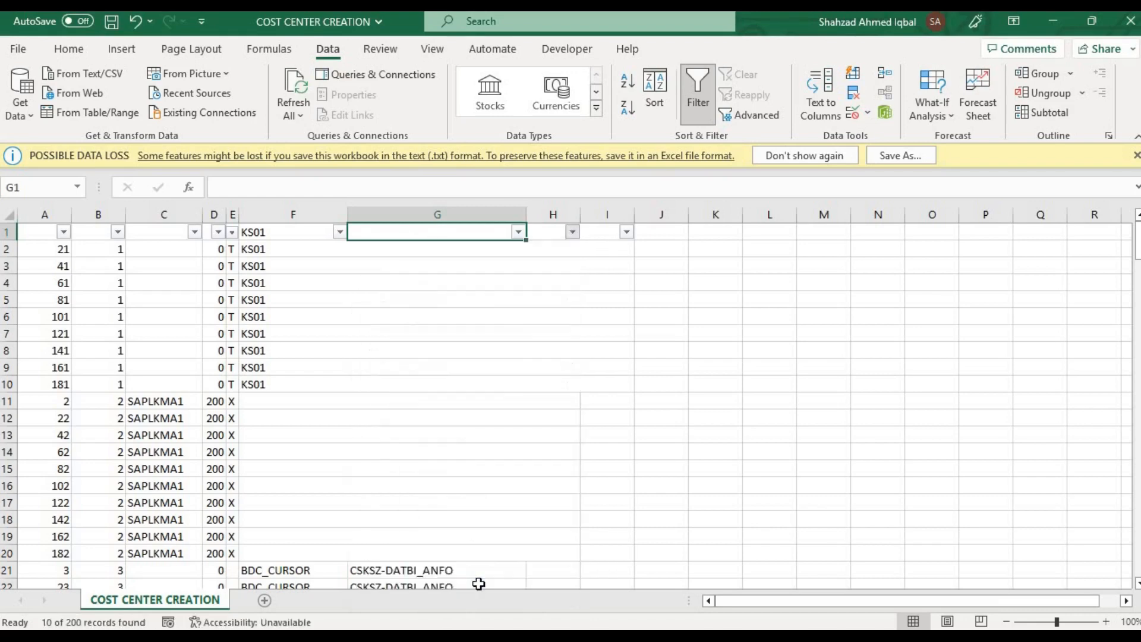
pyautogui.press('Down')
pyautogui.press('Down')
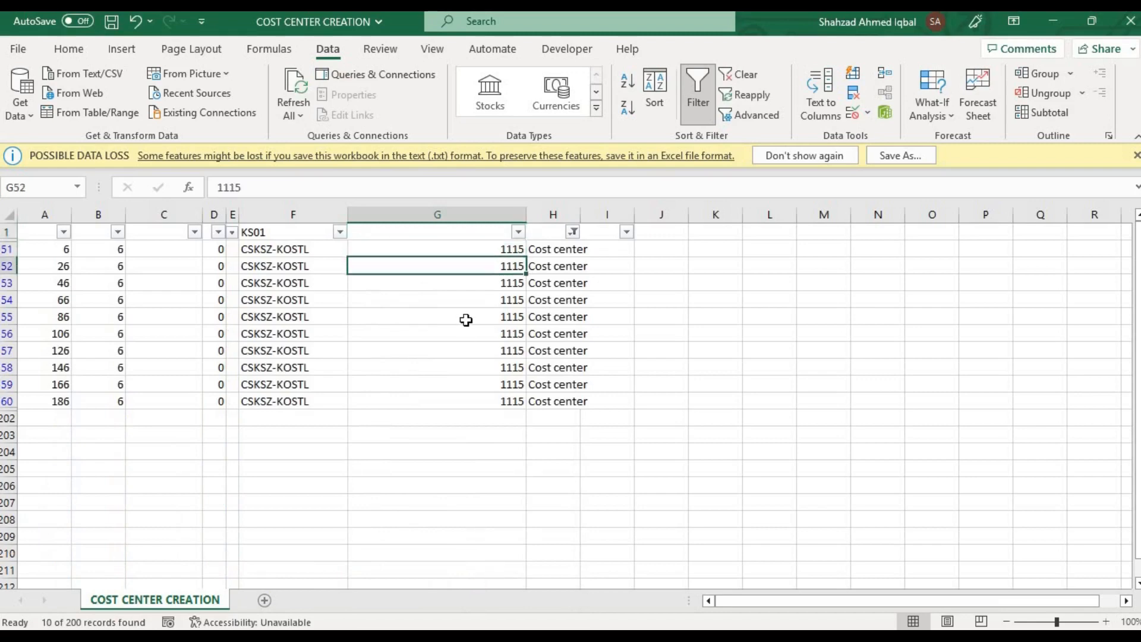
pyautogui.press('Up')
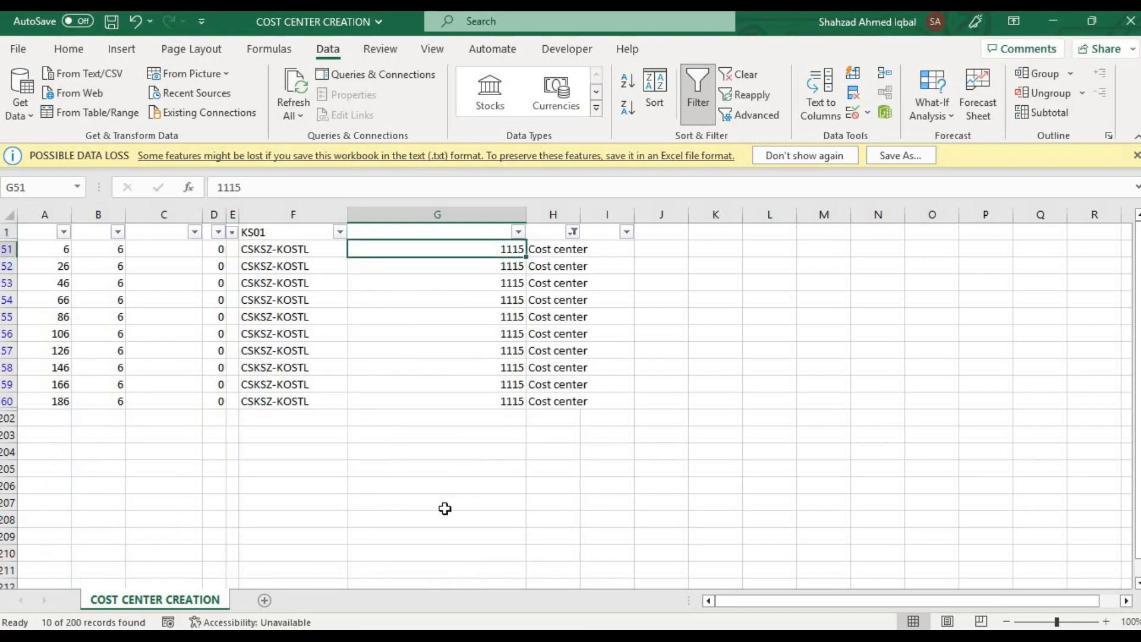
# Copy cost centers 1116 to 1125 from A3:A12 of the test upload data workbook and paste them over the filtered Cost center values starting at G51
pyautogui.hotkey('alt', 'Tab')
pyautogui.press('Left')
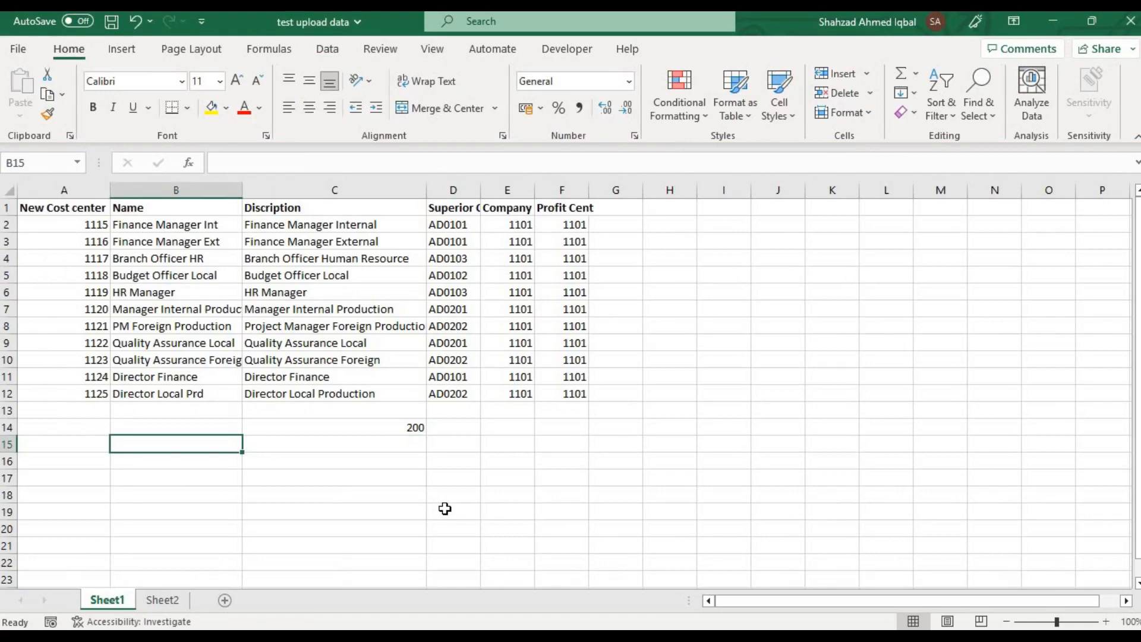
pyautogui.press('Left')
pyautogui.press('Up')
pyautogui.press('Up')
pyautogui.press('Up')
pyautogui.hotkey('ctrl', 'Up')
pyautogui.press('Down')
pyautogui.press('Down')
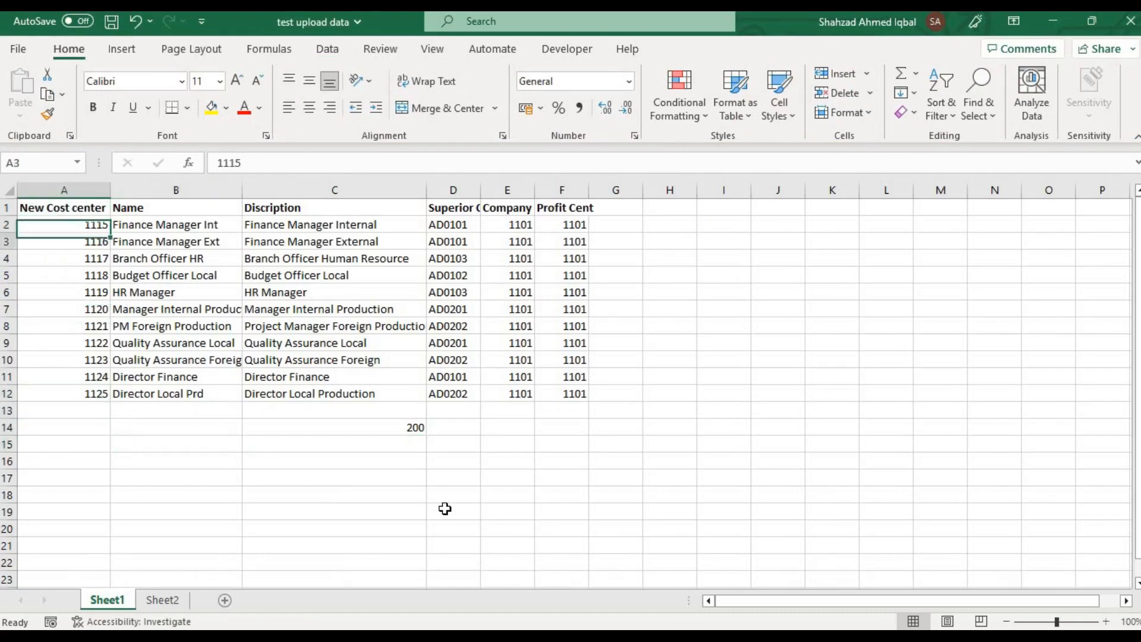
pyautogui.hotkey('ctrl', 'shift', 'Down')
pyautogui.hotkey('ctrl', 'c')
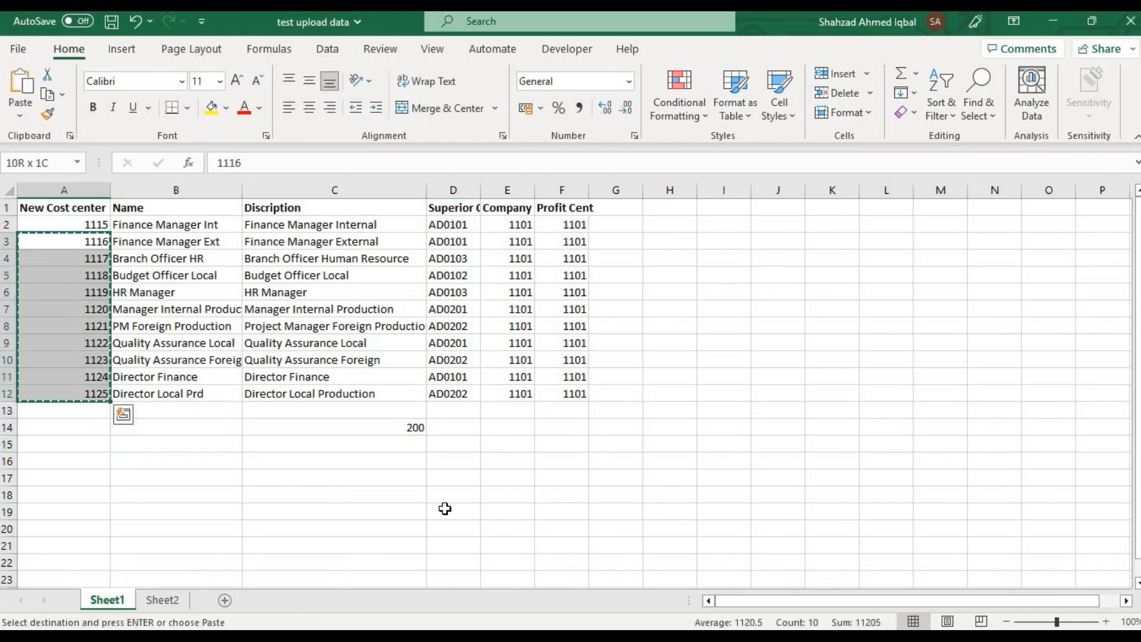
pyautogui.hotkey('alt', 'Tab')
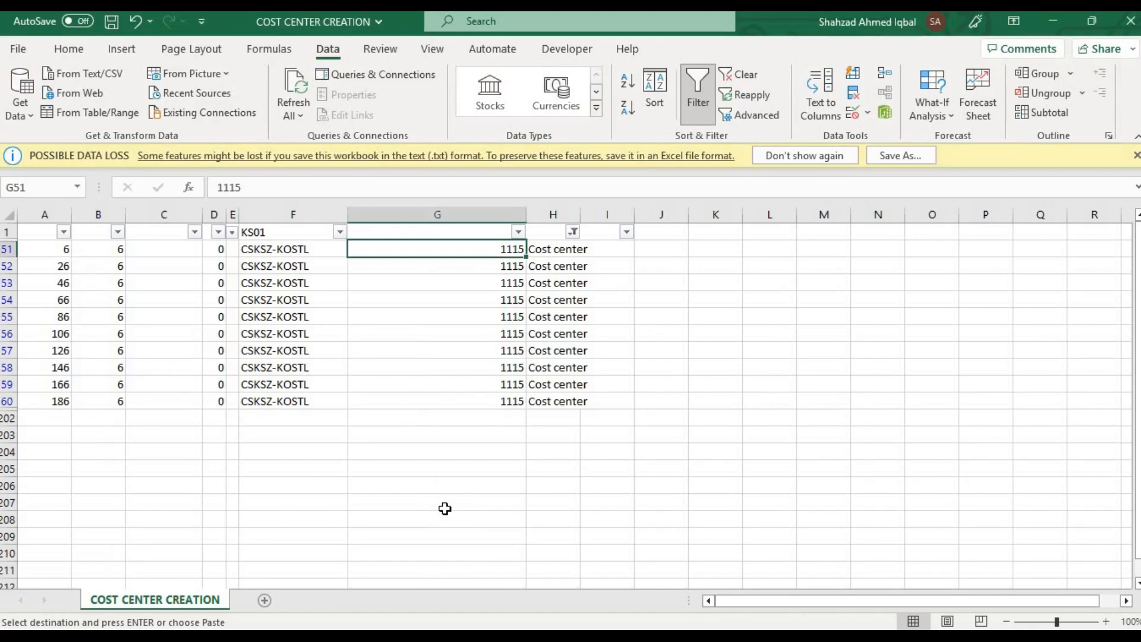
pyautogui.hotkey('ctrl', 'v')
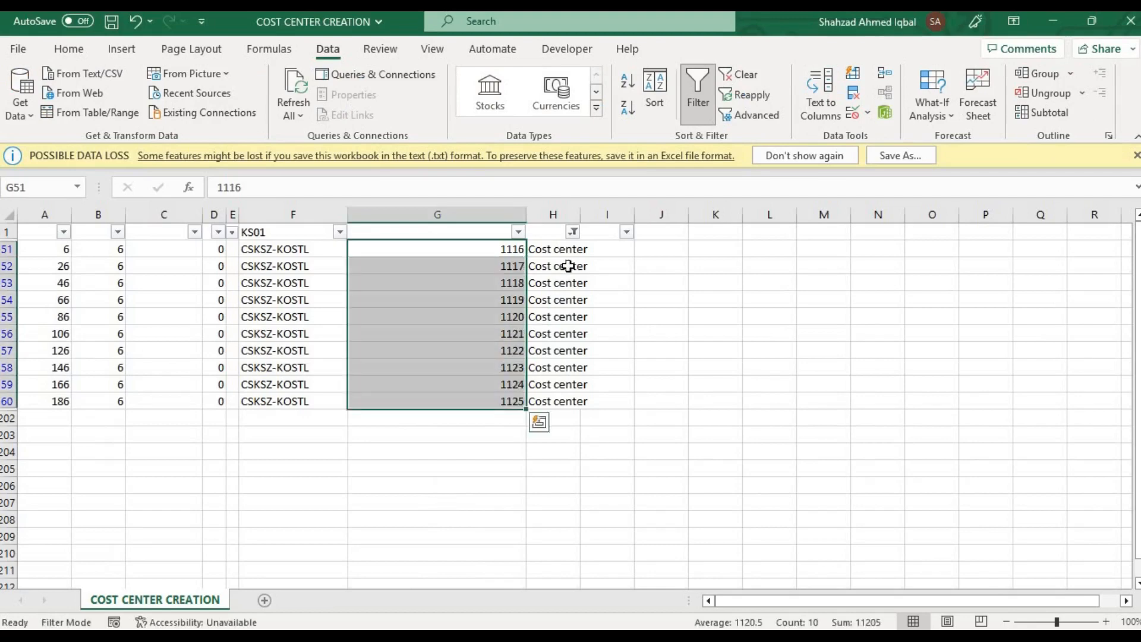
# Change the column H filter from Cost center to Description only and select the first value in G131
pyautogui.click(572, 231)
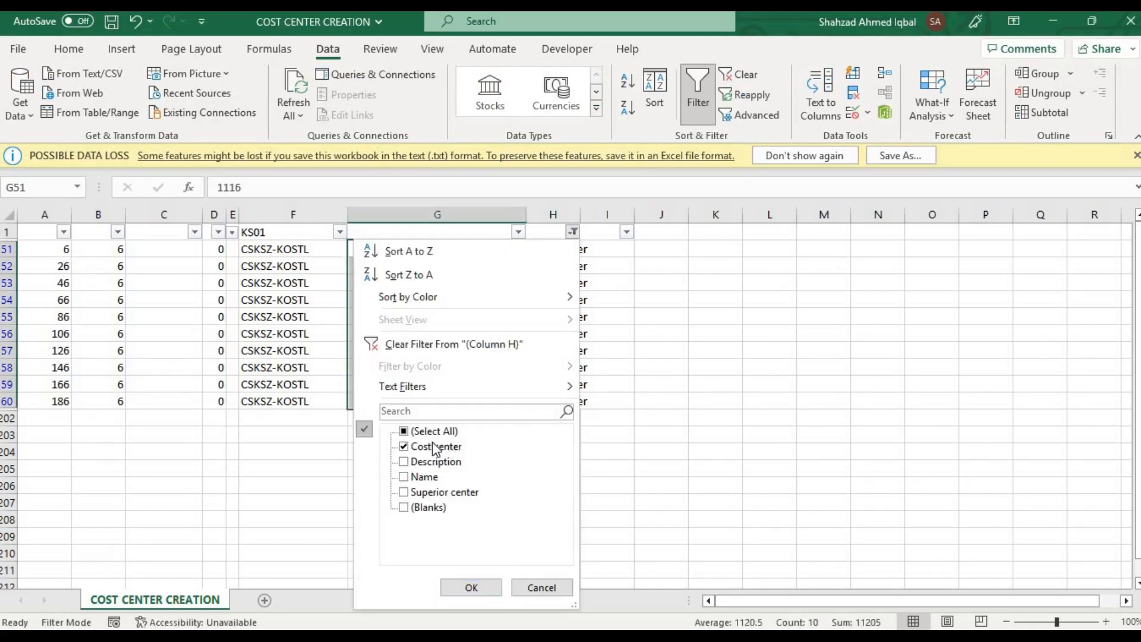
pyautogui.click(432, 445)
pyautogui.click(432, 462)
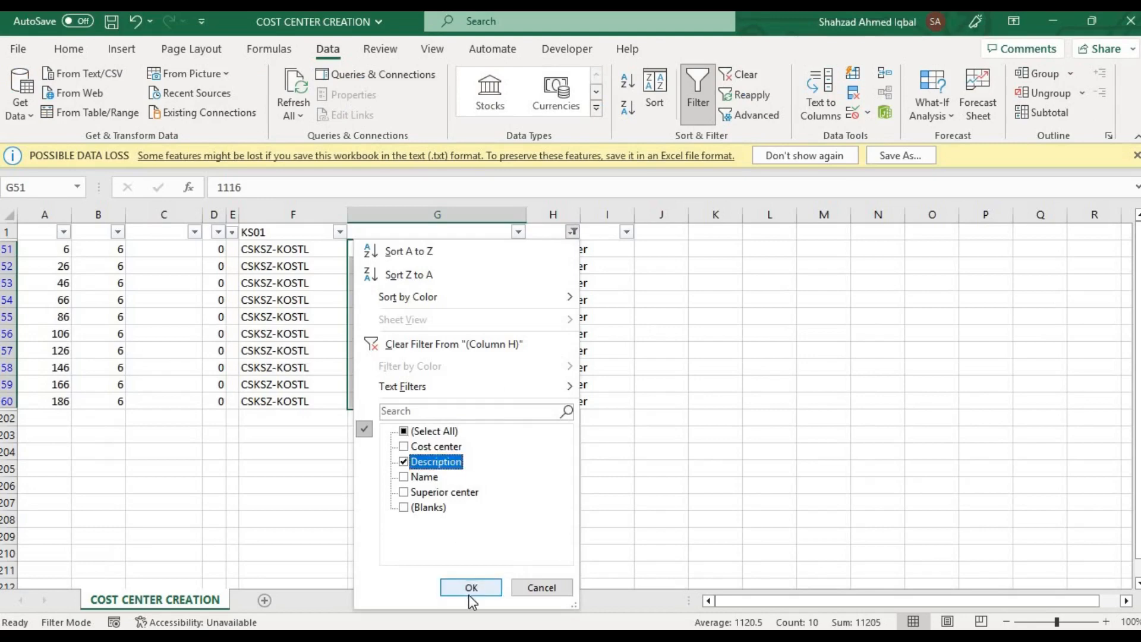
pyautogui.click(470, 590)
pyautogui.press('Up')
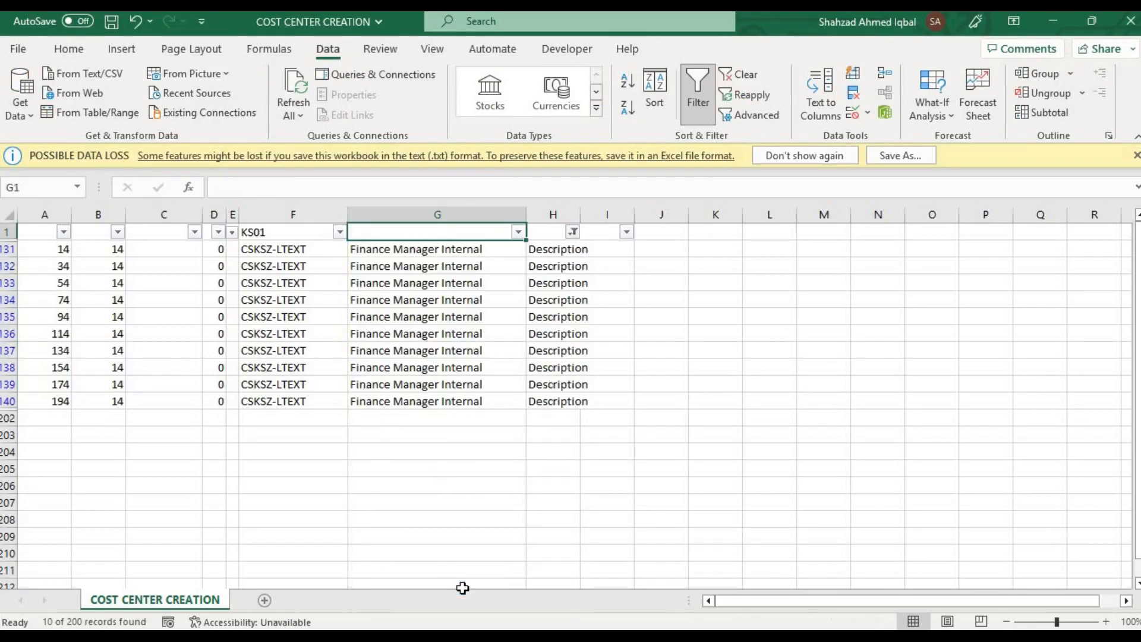
pyautogui.press('Down')
pyautogui.press('Down')
pyautogui.press('Up')
# Copy the descriptions in C3:C12 of the test upload data workbook and paste them over the filtered Description values starting at G131
pyautogui.hotkey('alt', 'Tab')
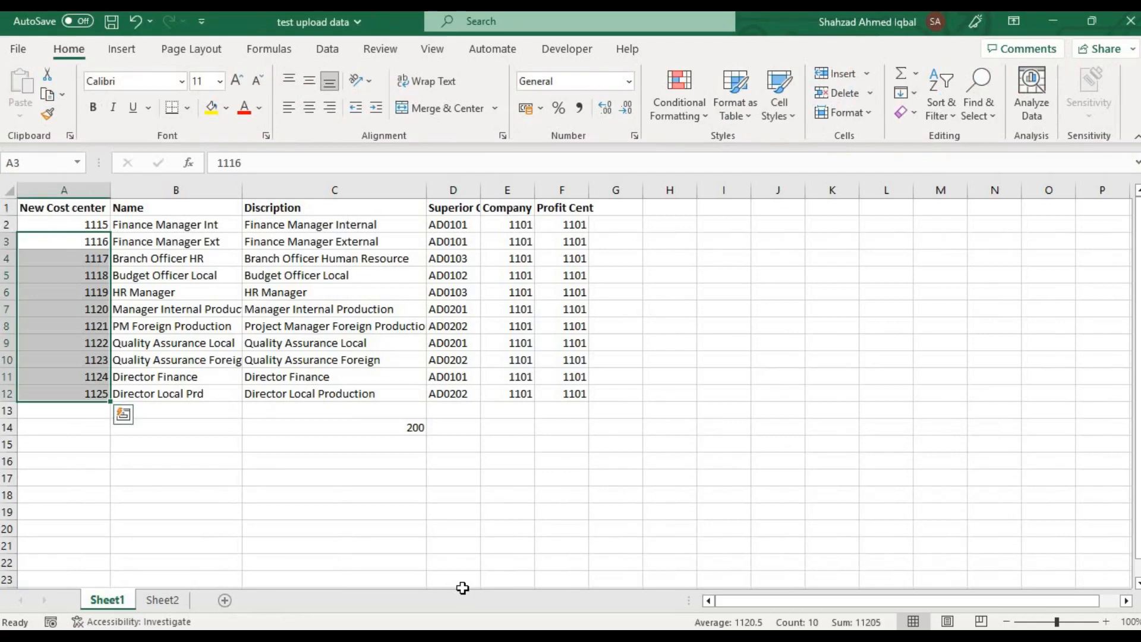
pyautogui.press('Right')
pyautogui.press('Right')
pyautogui.press('Up')
pyautogui.hotkey('ctrl', 'shift', 'Down')
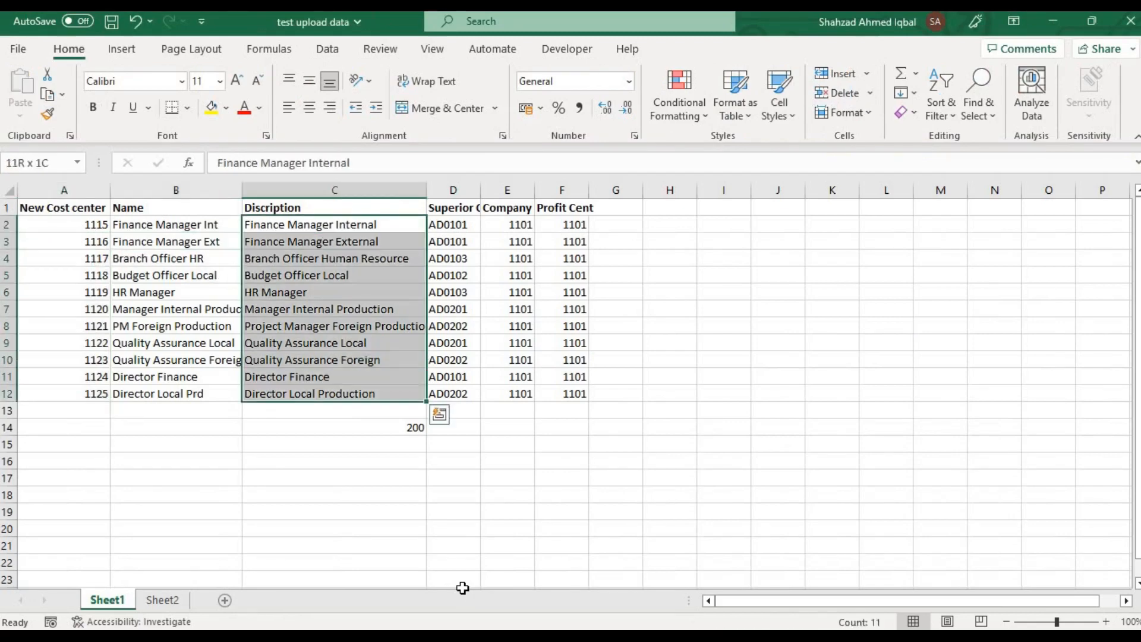
pyautogui.press('Up')
pyautogui.press('Down')
pyautogui.press('Down')
pyautogui.hotkey('ctrl', 'shift', 'Down')
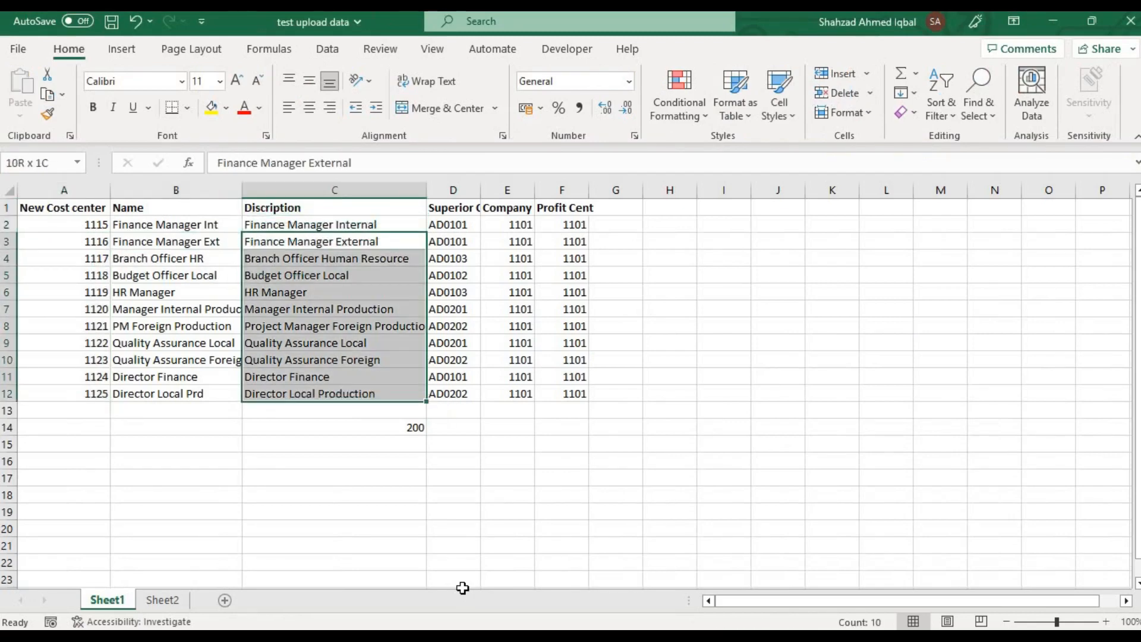
pyautogui.hotkey('ctrl', 'c')
pyautogui.hotkey('alt', 'Tab')
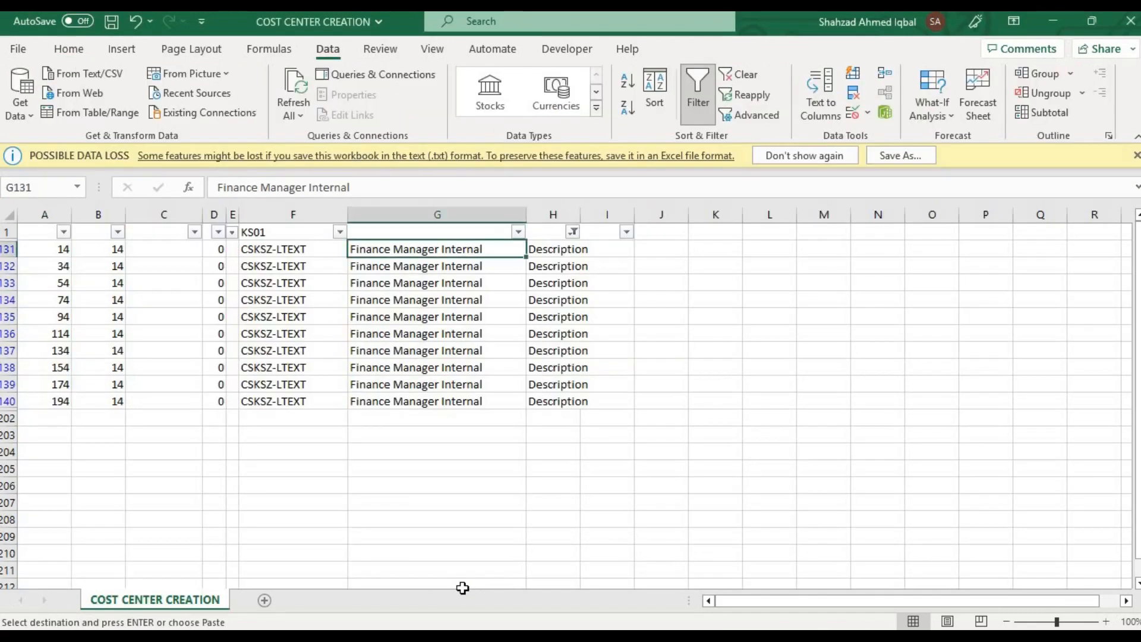
pyautogui.hotkey('ctrl', 'v')
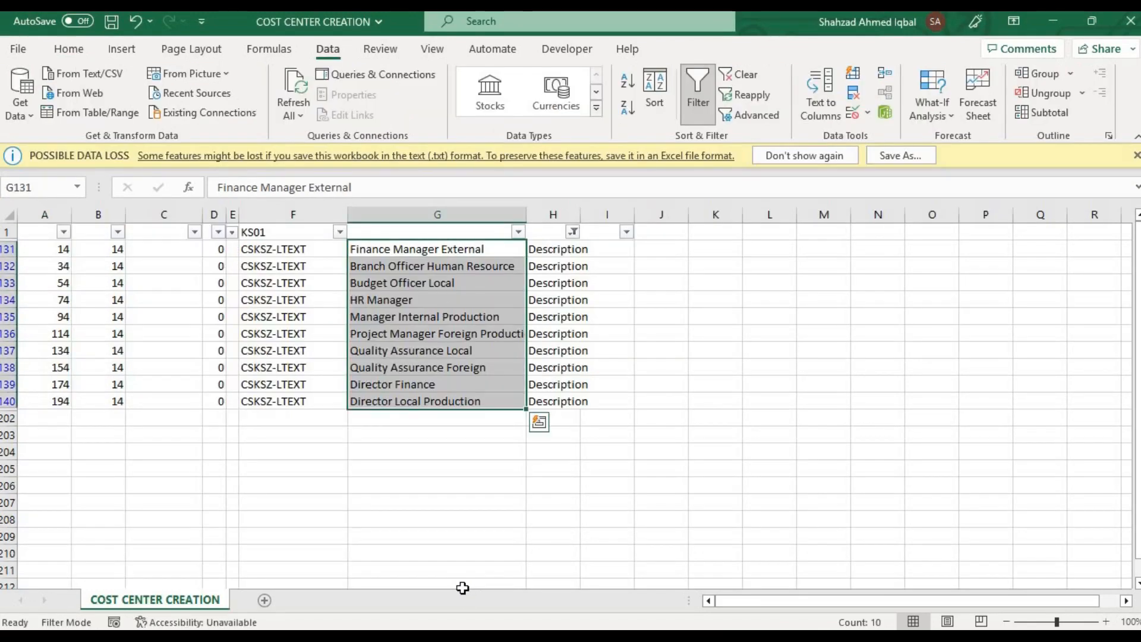
# Change the column H filter from Description to Name only and go to the filtered values in column G
pyautogui.click(573, 231)
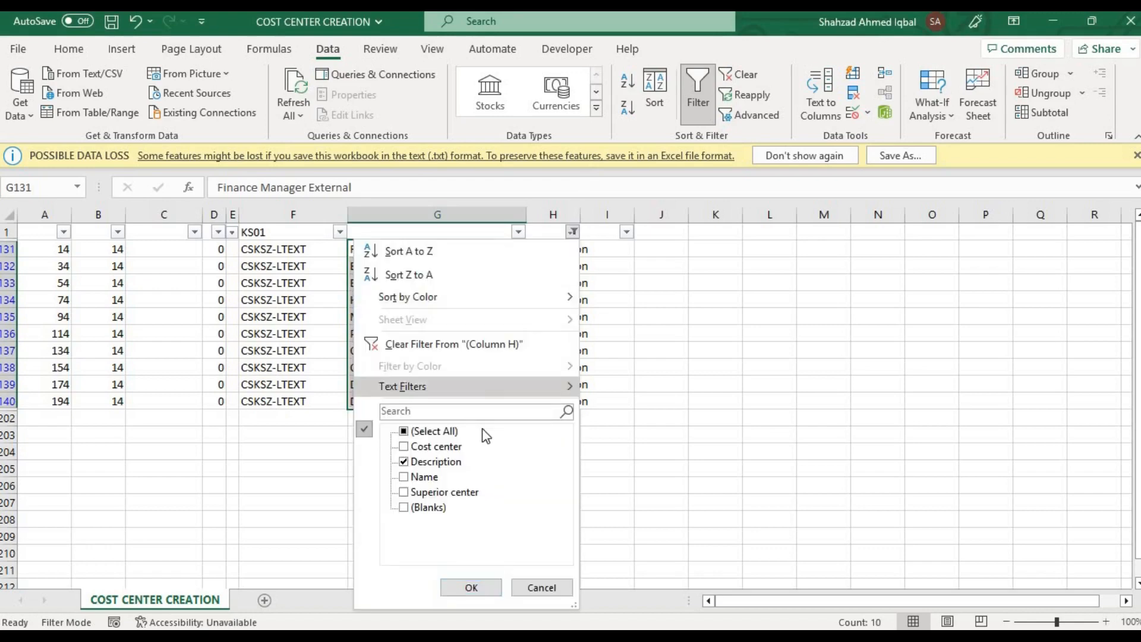
pyautogui.click(423, 462)
pyautogui.click(421, 477)
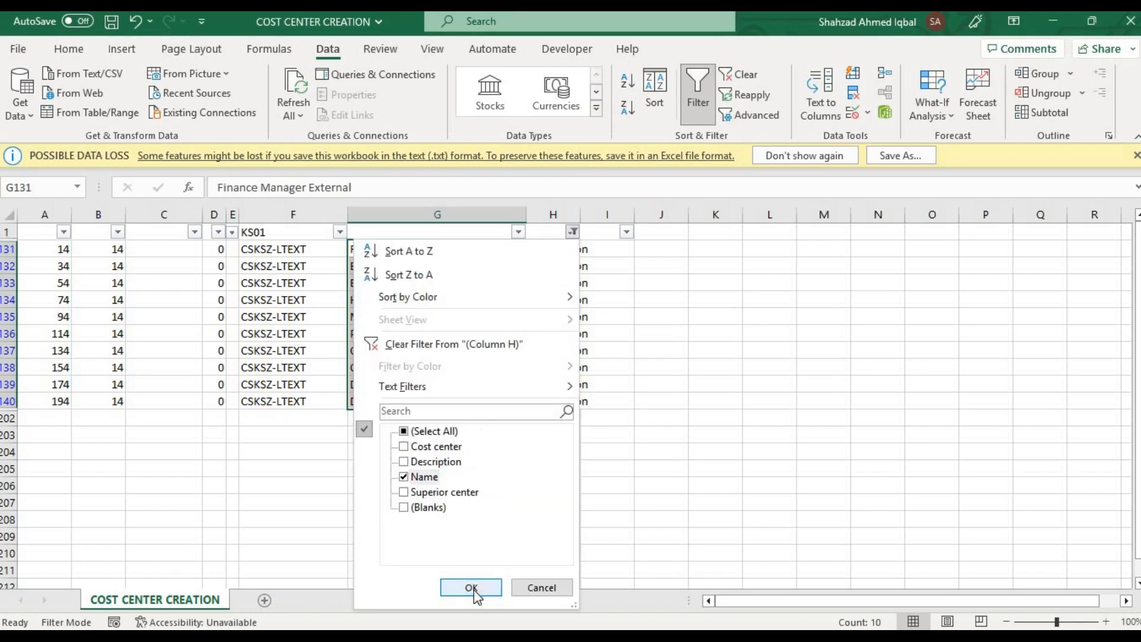
pyautogui.click(473, 588)
pyautogui.click(421, 247)
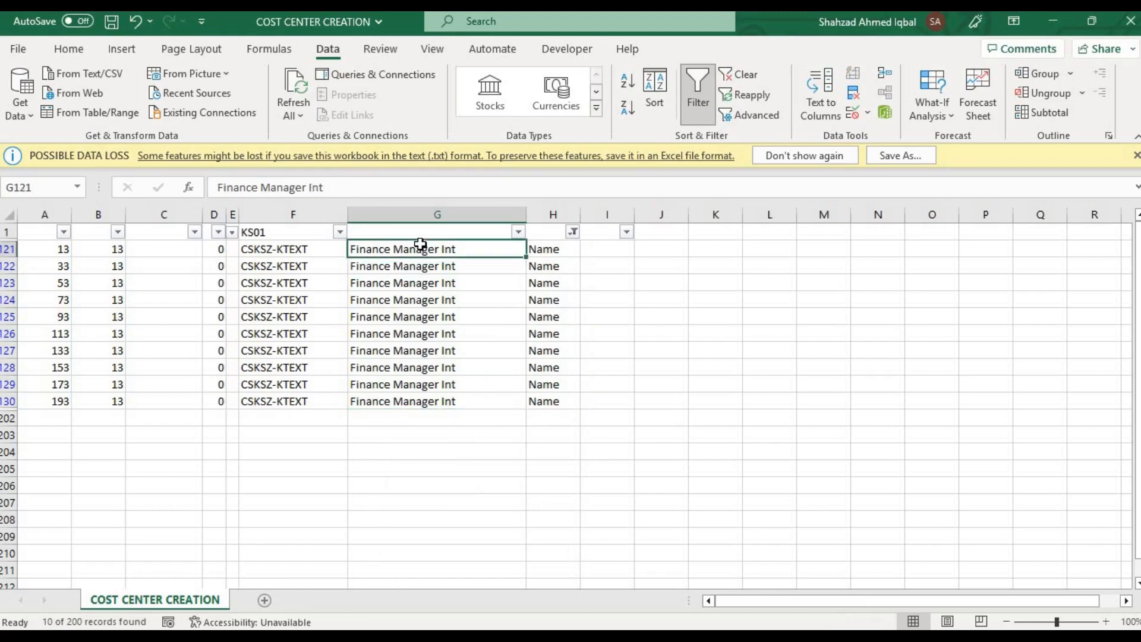
pyautogui.press('Up')
pyautogui.press('Down')
pyautogui.press('Down')
# Copy the names in B3:B12 of test upload data over the filtered Name values starting at G121, and return to the test upload data workbook
pyautogui.hotkey('alt', 'Tab')
pyautogui.press('Left')
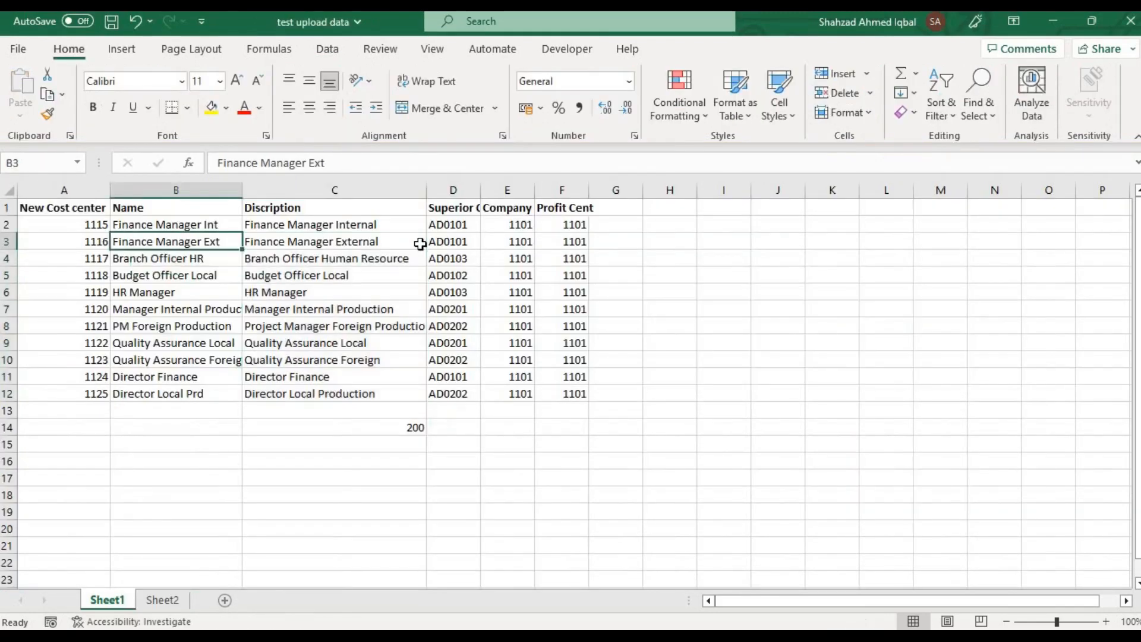
pyautogui.press('Up')
pyautogui.press('Down')
pyautogui.hotkey('ctrl', 'shift', 'Down')
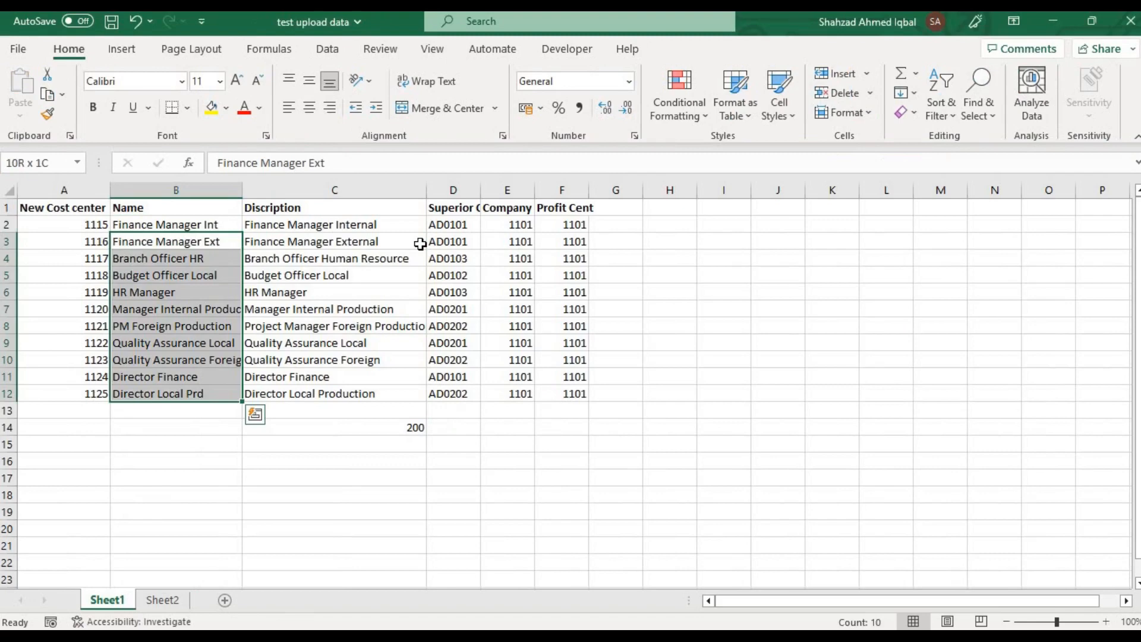
pyautogui.hotkey('ctrl', 'c')
pyautogui.hotkey('alt', 'Tab')
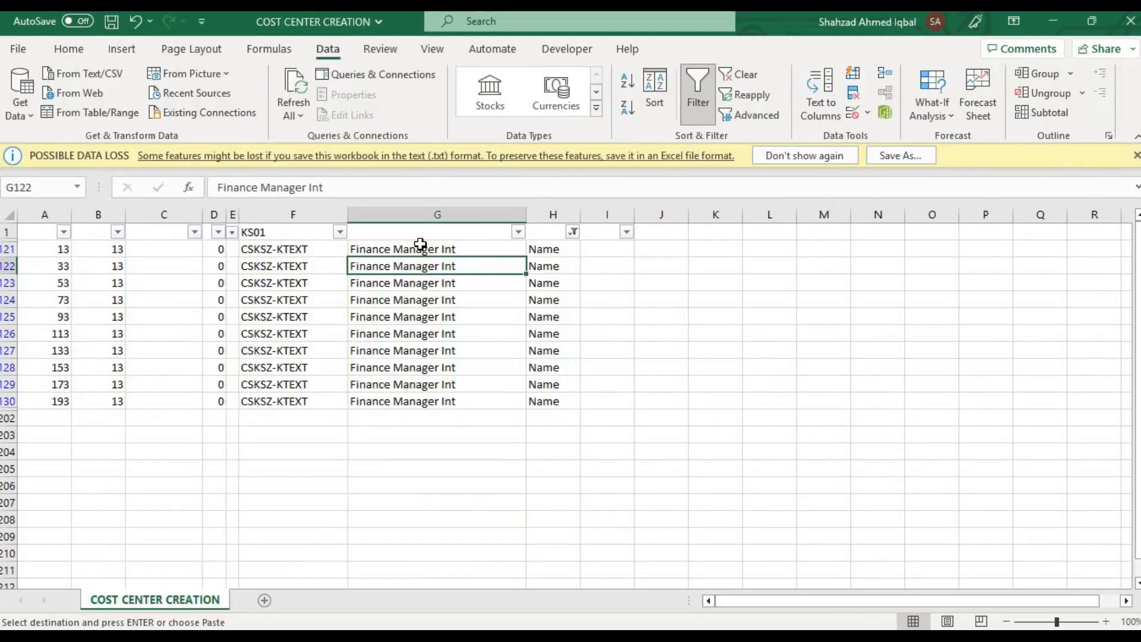
pyautogui.press('Down')
pyautogui.press('Up')
pyautogui.press('Up')
pyautogui.hotkey('ctrl', 'v')
pyautogui.hotkey('alt', 'Tab')
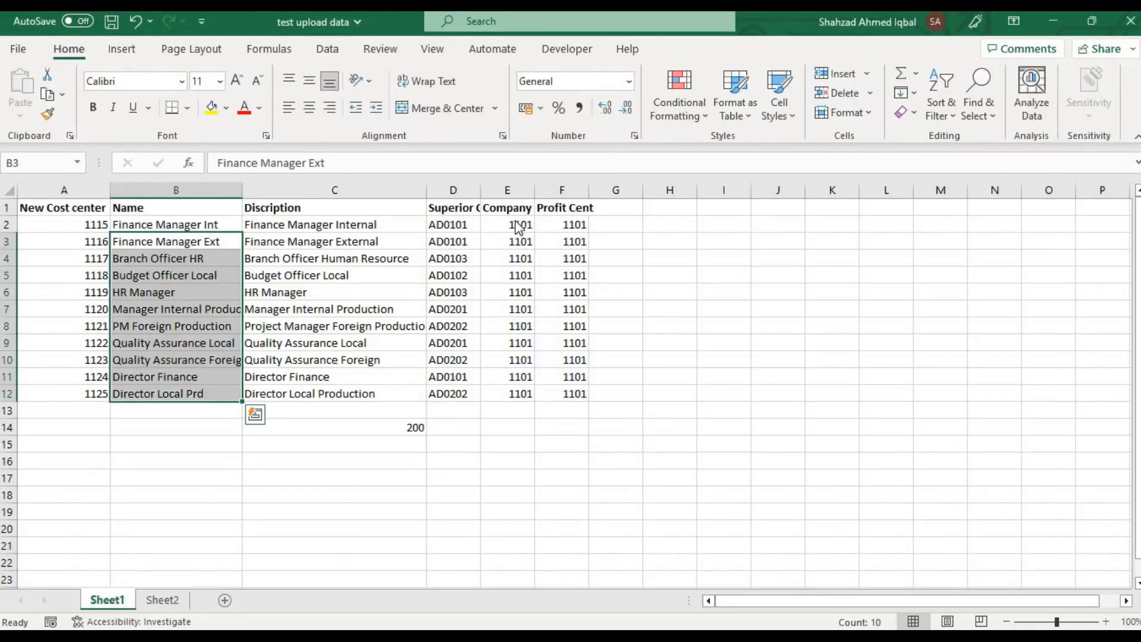
# In the COST CENTER CREATION workbook, change the column H filter to show Superior center only
pyautogui.hotkey('alt', 'Tab')
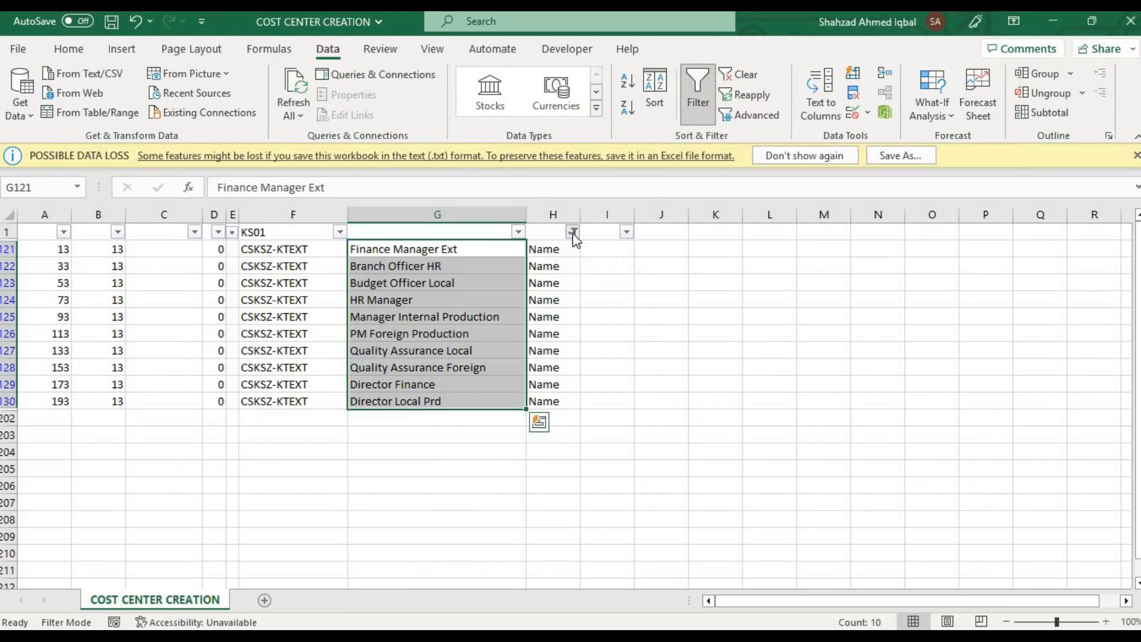
pyautogui.click(573, 232)
pyautogui.click(432, 477)
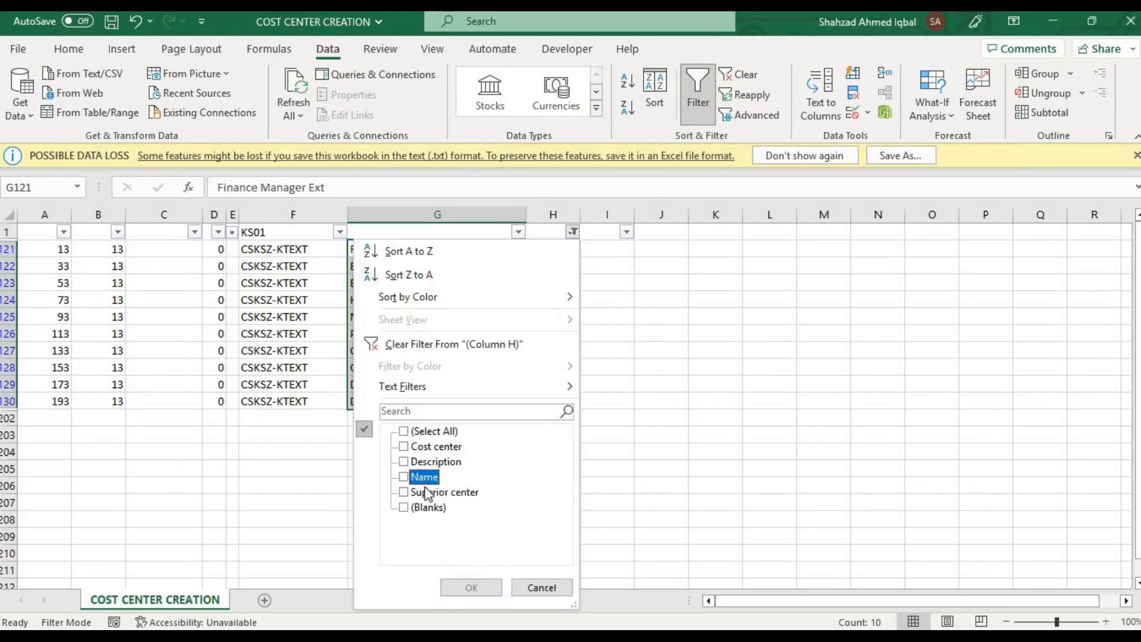
pyautogui.click(425, 492)
pyautogui.click(469, 579)
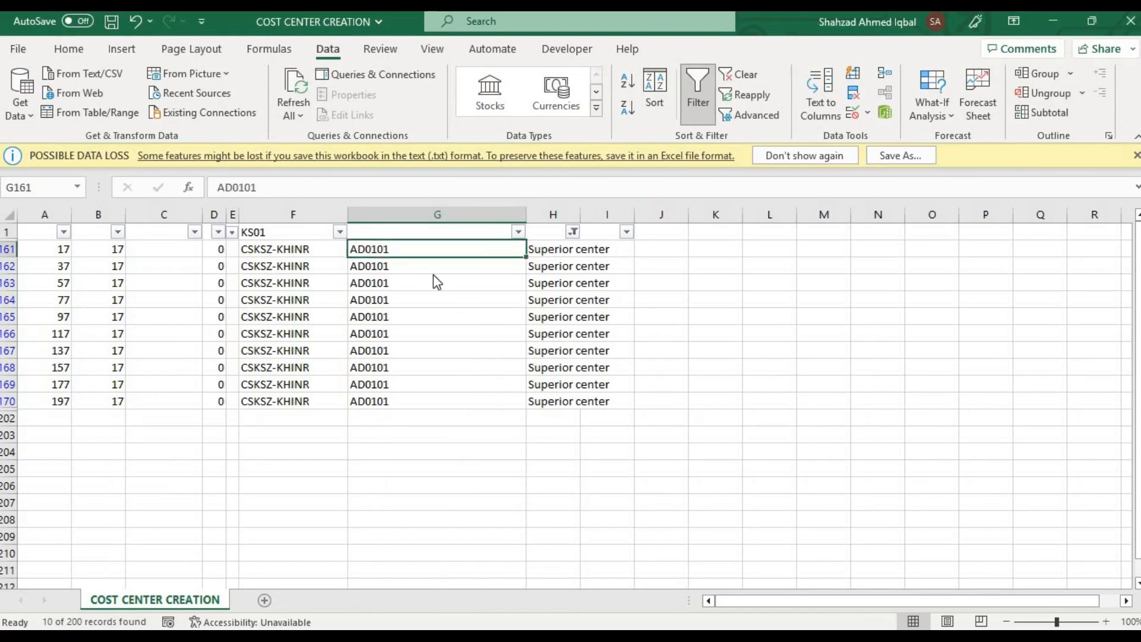
# Copy the superior centers in D3:D12 of test upload data over the filtered Superior center values starting at G161
pyautogui.hotkey('alt', 'Tab')
pyautogui.press('Right')
pyautogui.press('Right')
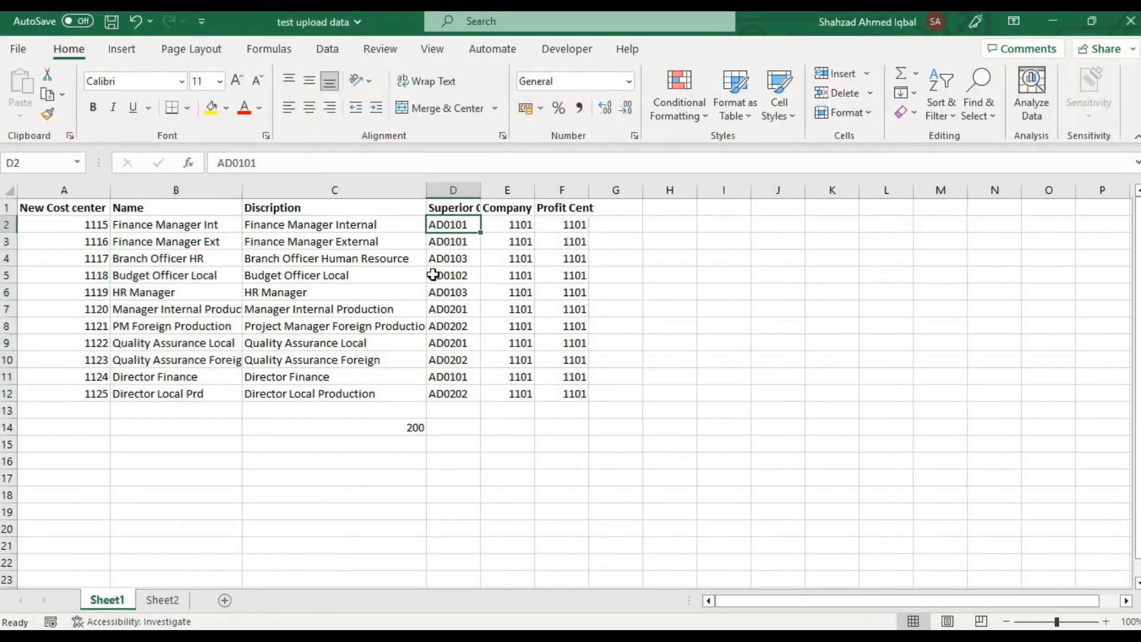
pyautogui.press('Down')
pyautogui.hotkey('ctrl', 'shift', 'Down')
pyautogui.hotkey('ctrl', 'c')
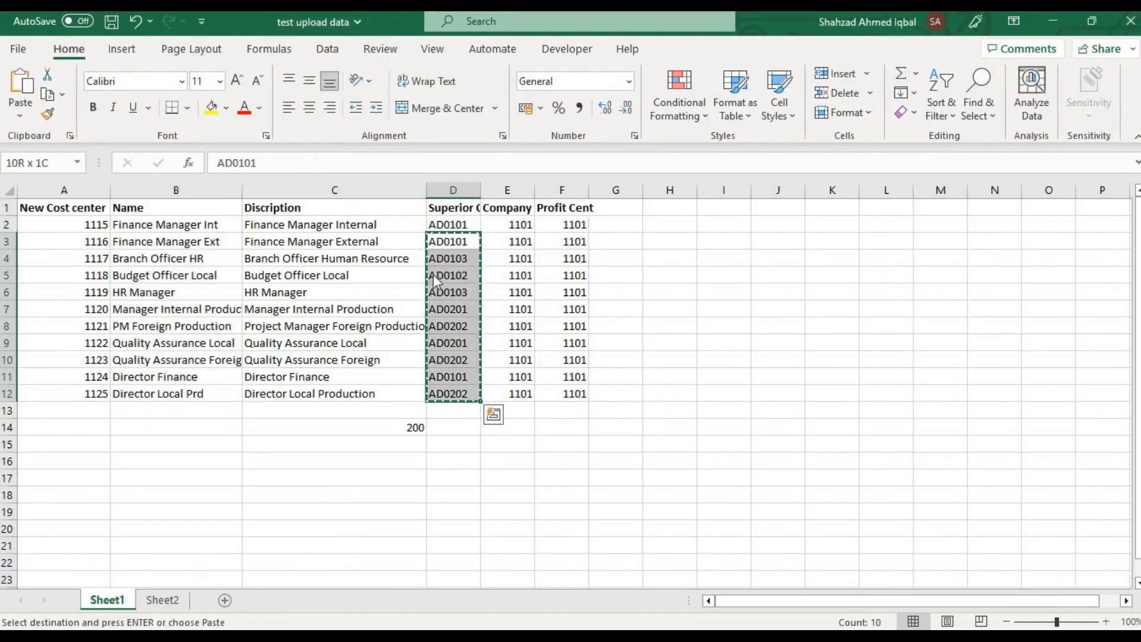
pyautogui.hotkey('alt', 'Tab')
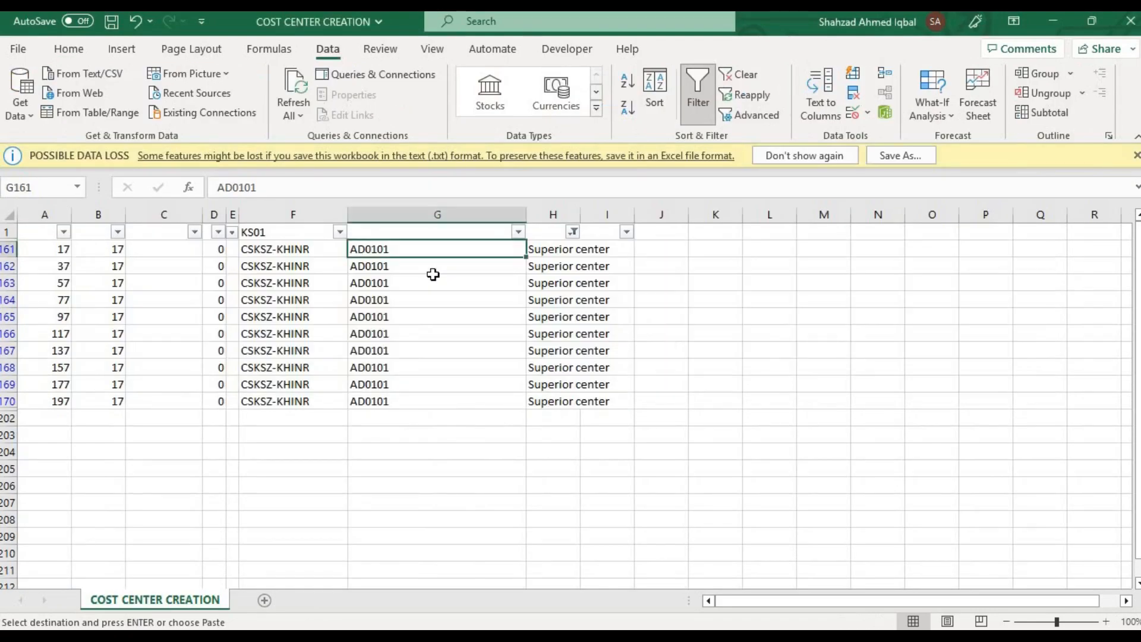
pyautogui.hotkey('ctrl', 'v')
# Clear the column H filter so all recording rows are shown again
pyautogui.hotkey('ctrl', 'Up')
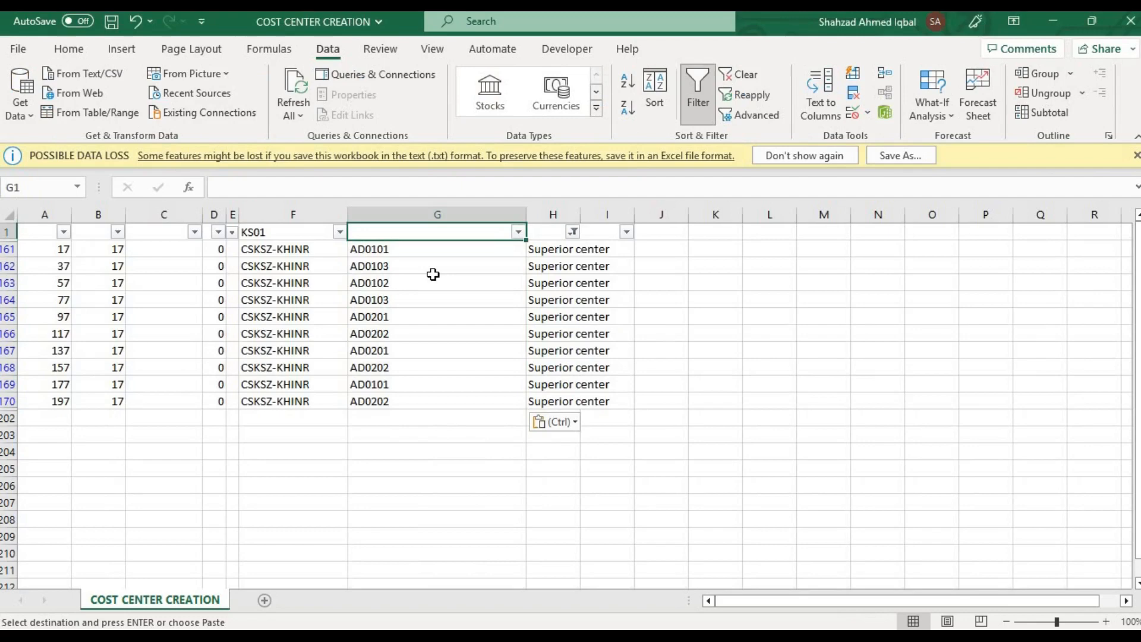
pyautogui.click(573, 231)
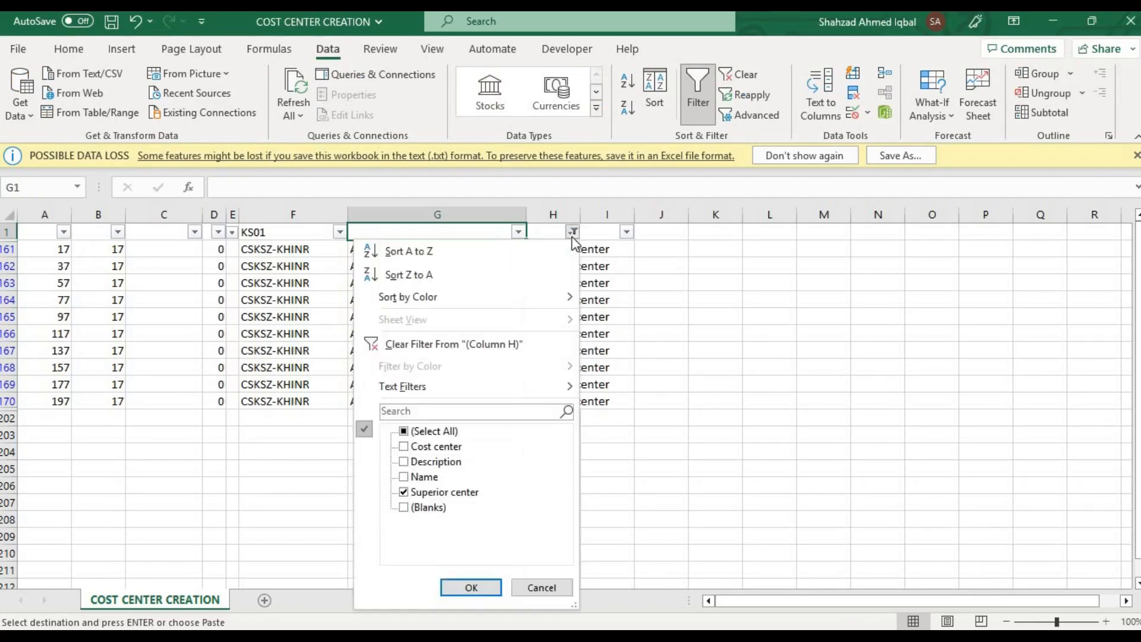
pyautogui.click(413, 343)
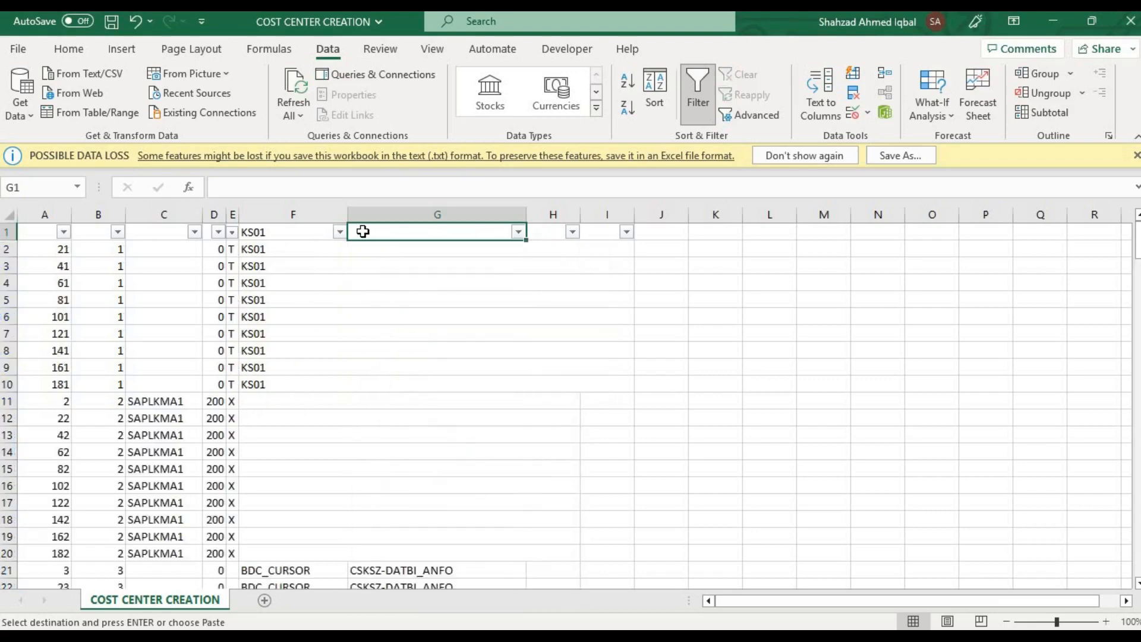
# Sort the whole sheet by Column A cell values from smallest to largest to restore the recording order
pyautogui.click(98, 212)
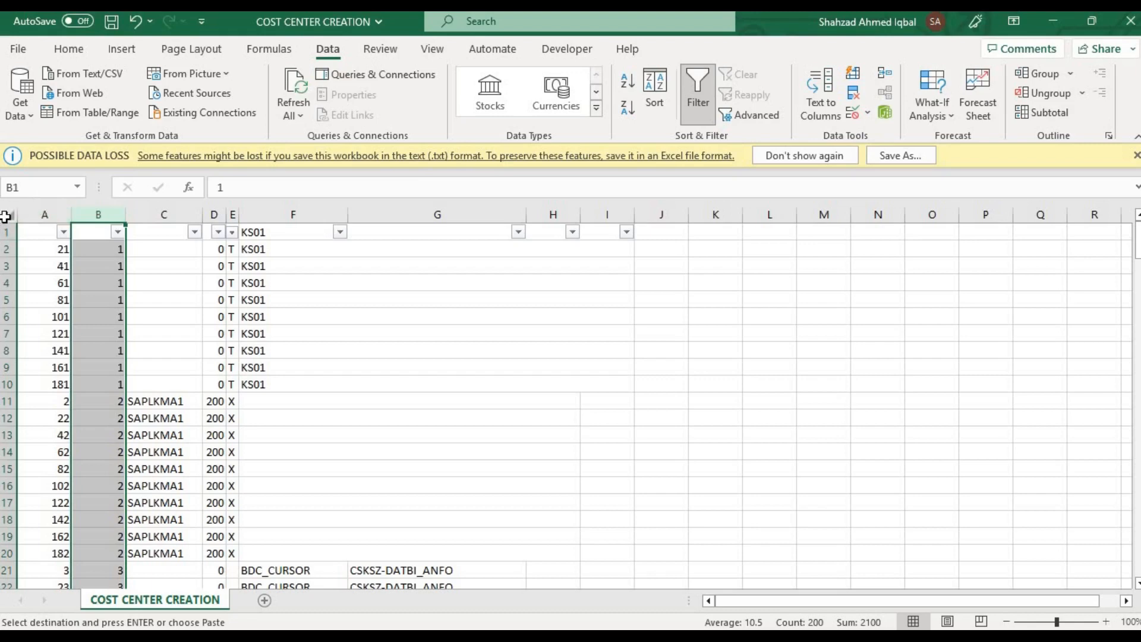
pyautogui.click(6, 215)
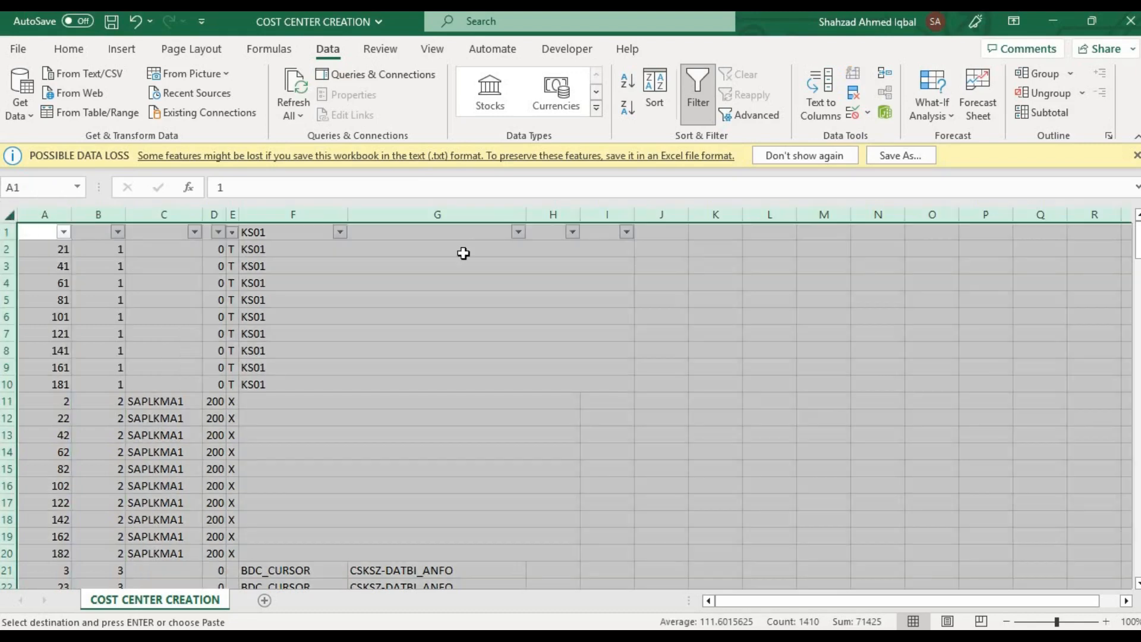
pyautogui.click(664, 84)
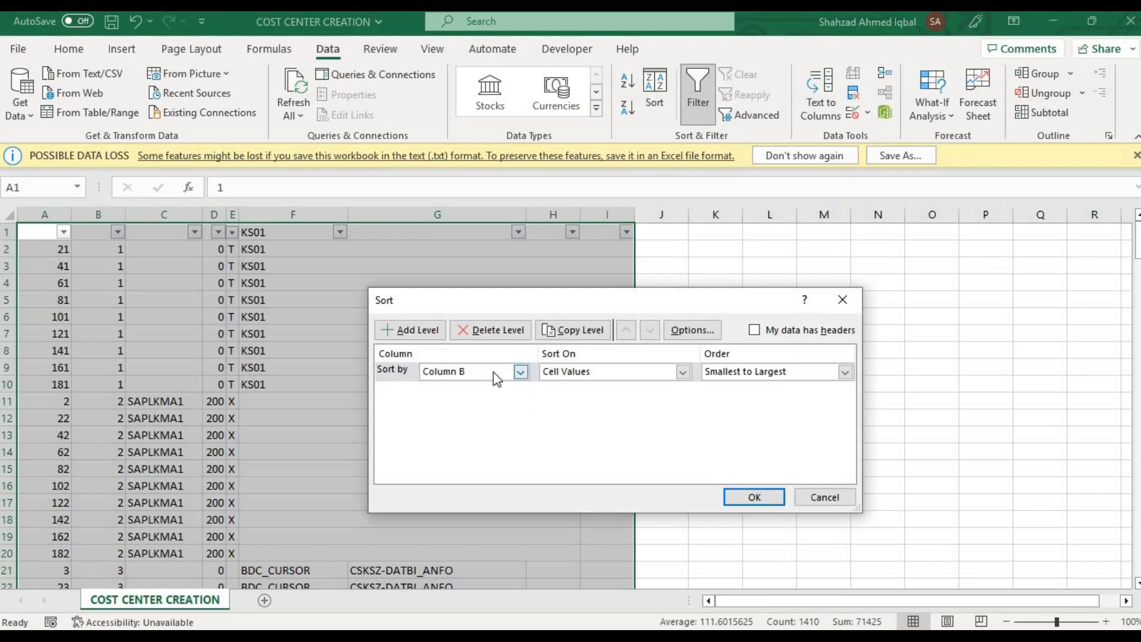
pyautogui.click(475, 375)
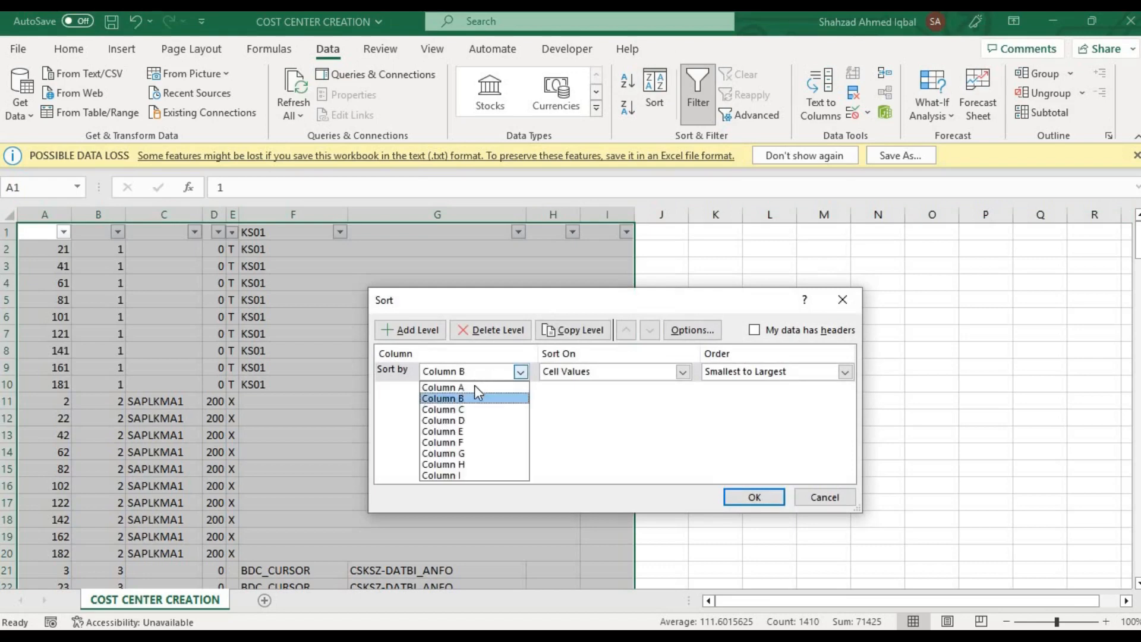
pyautogui.click(475, 388)
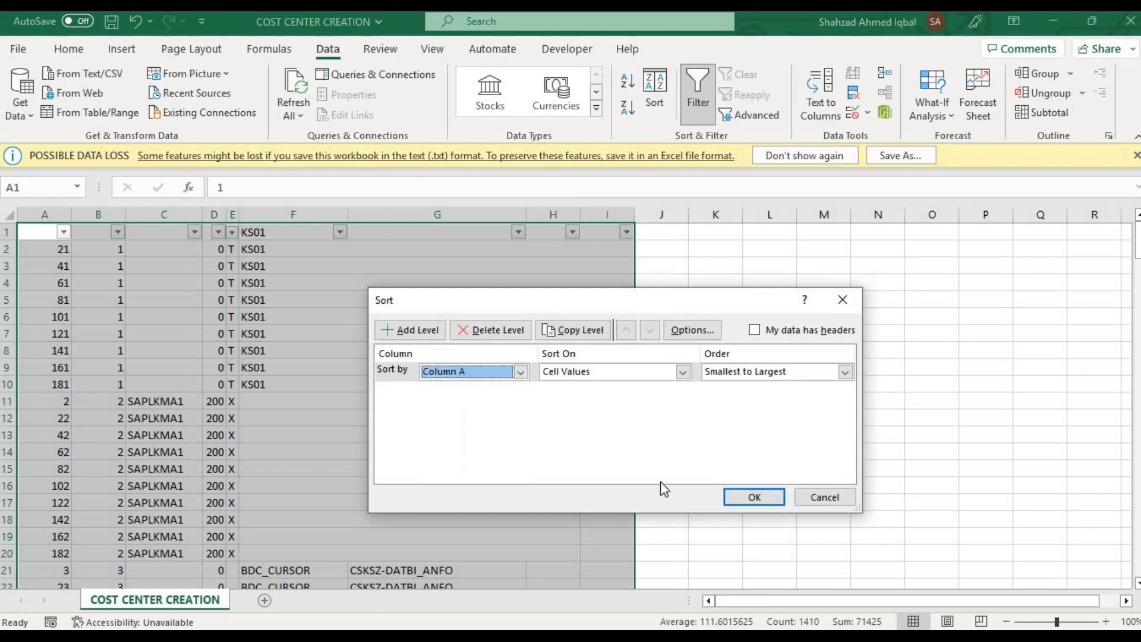
pyautogui.click(754, 497)
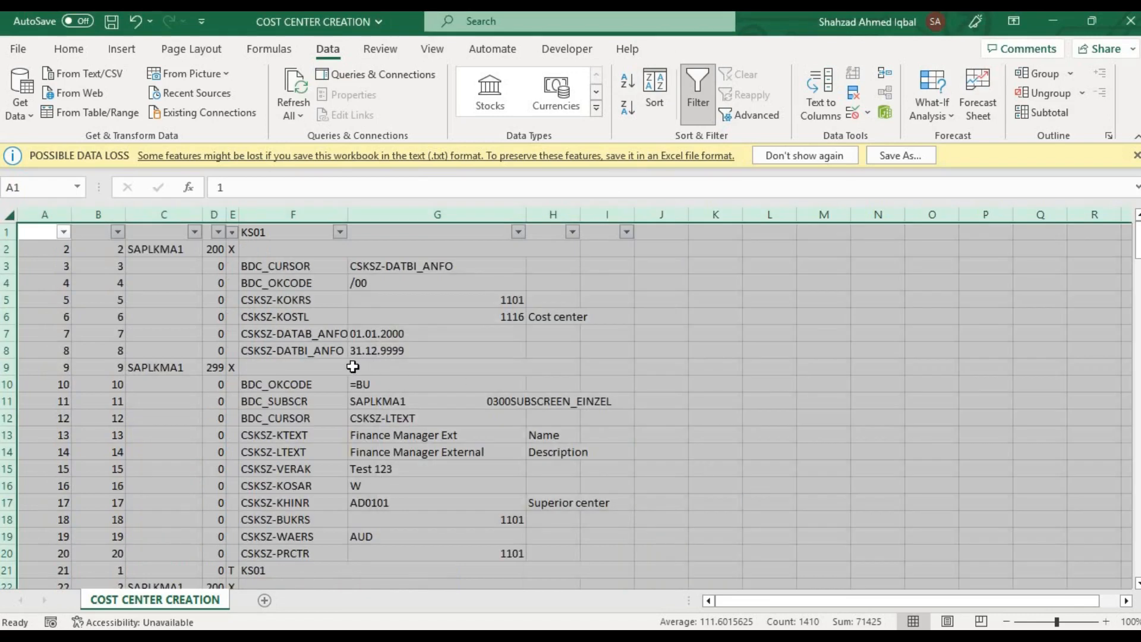
# Go down the sorted rows to check the first two cost center blocks, and return to the top of the sheet
pyautogui.click(353, 366)
pyautogui.press('Down')
pyautogui.press('Down')
pyautogui.press('Down')
pyautogui.press('Down')
pyautogui.press('Down')
pyautogui.press('Down')
pyautogui.press('Down')
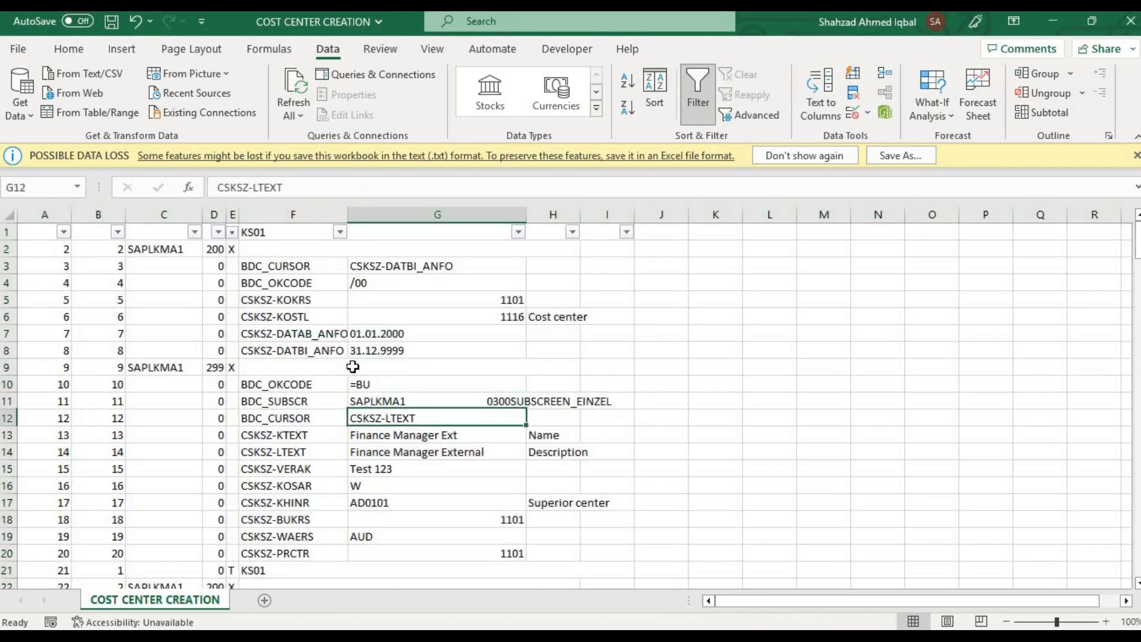
pyautogui.press('Down')
pyautogui.press('Down')
pyautogui.press('Down')
pyautogui.press('Down')
pyautogui.press('Down')
pyautogui.press('Down')
pyautogui.press('Down')
pyautogui.press('Down')
pyautogui.press('Down')
pyautogui.press('Down')
pyautogui.press('Down')
pyautogui.press('Down')
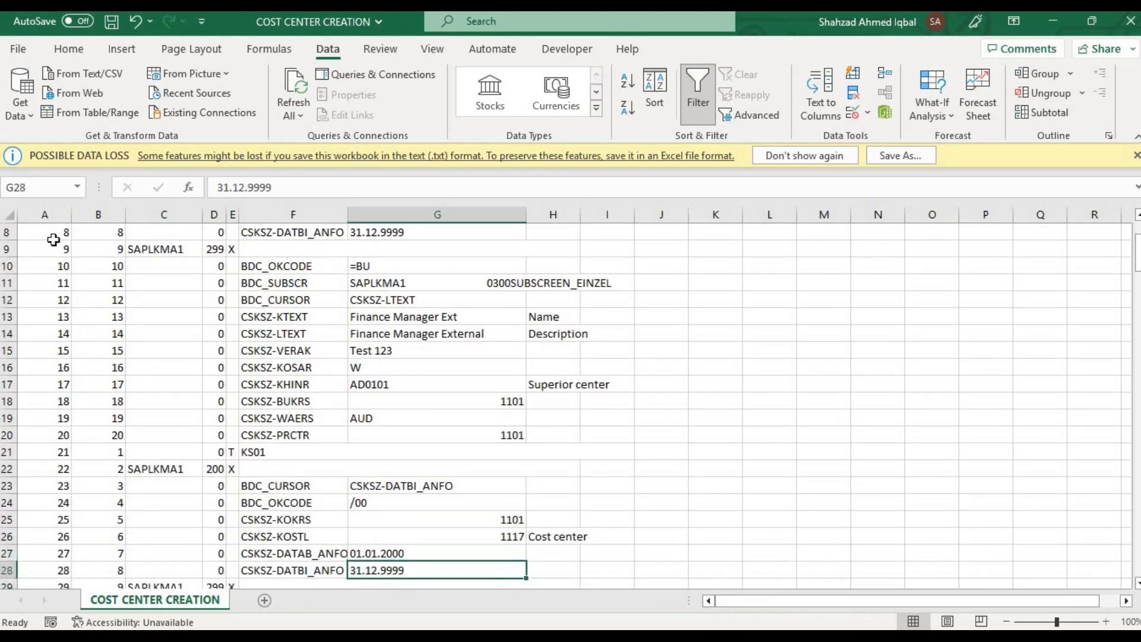
pyautogui.click(81, 265)
pyautogui.hotkey('ctrl', 'Up')
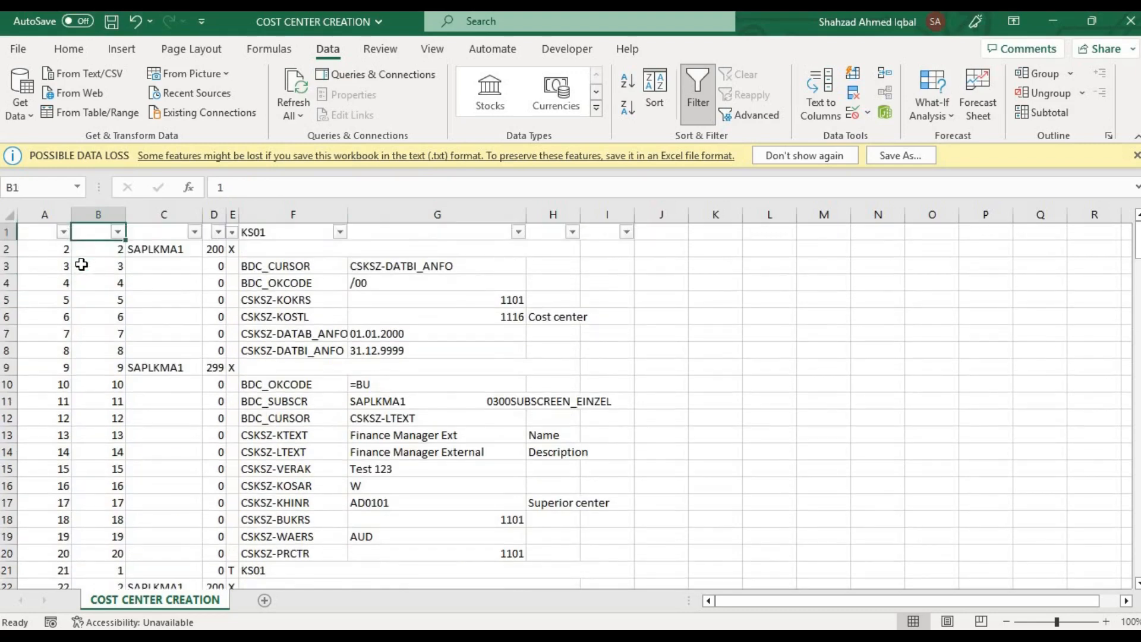
# Delete the two numbering columns A and B
pyautogui.moveTo(45, 214); pyautogui.dragTo(103, 208)
pyautogui.rightClick(104, 211)
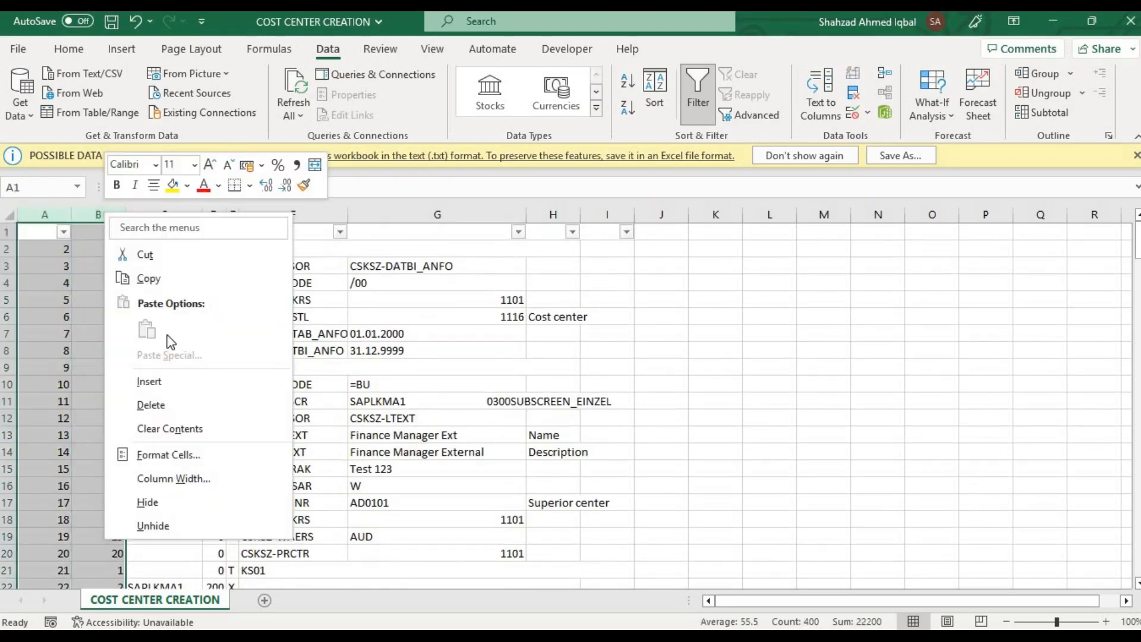
pyautogui.click(174, 406)
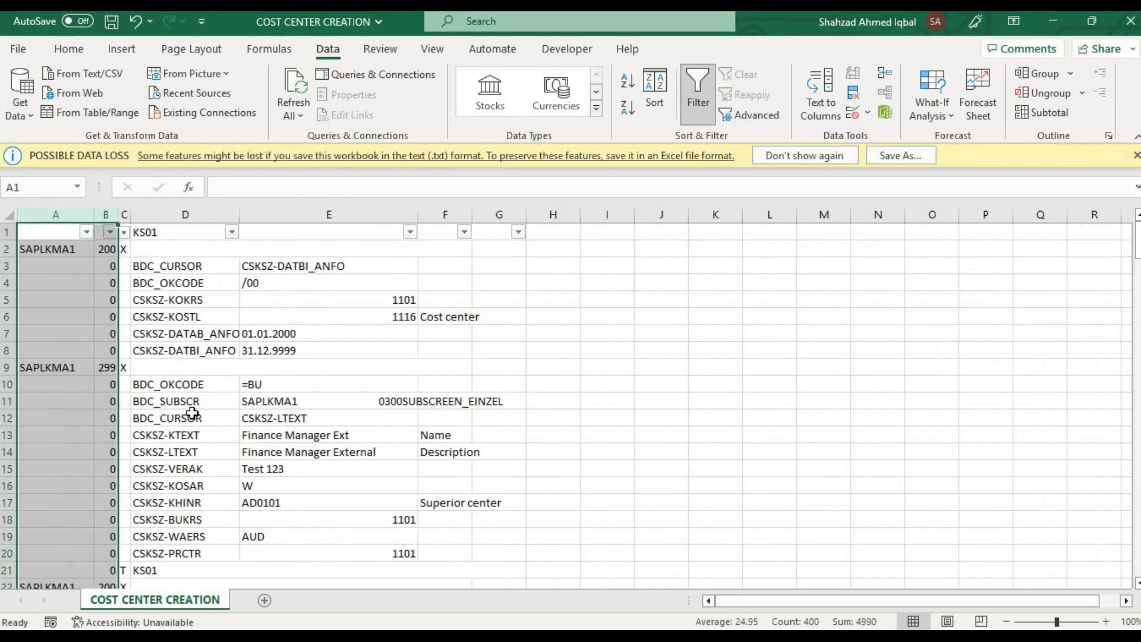
# Delete column F with the field labels and remove the filter from the sheet
pyautogui.click(446, 212)
pyautogui.rightClick(445, 212)
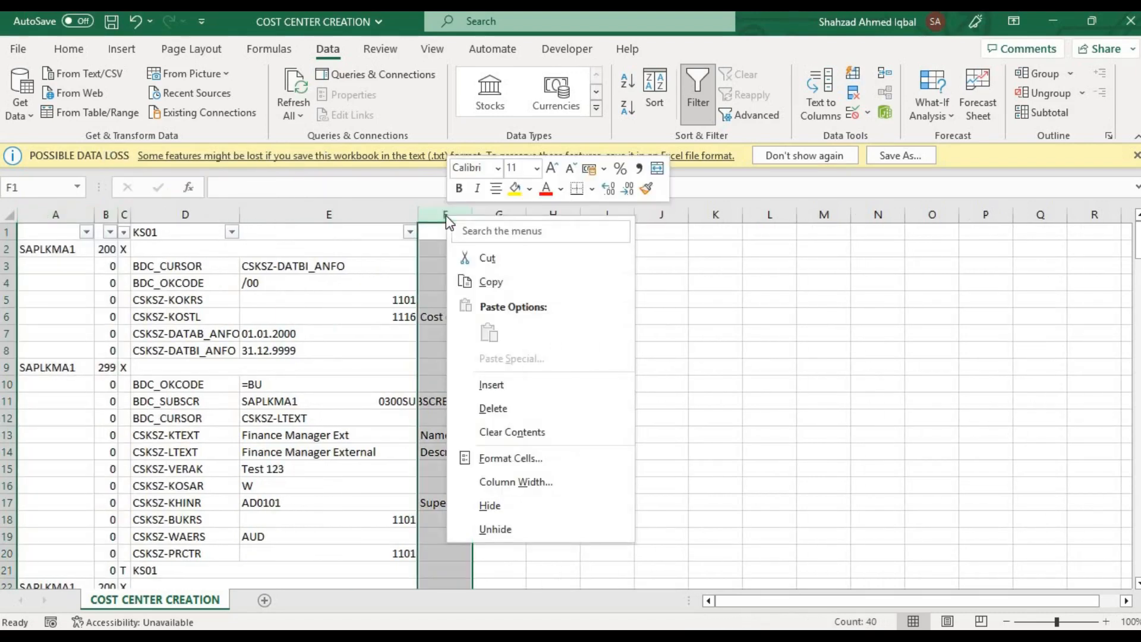
pyautogui.click(493, 398)
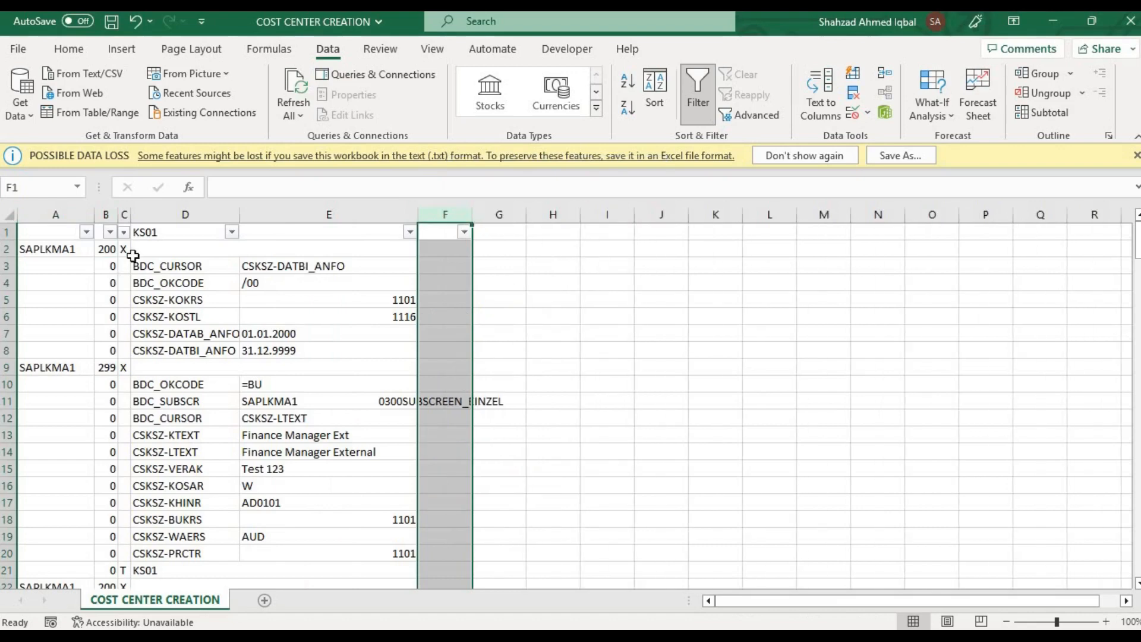
pyautogui.click(8, 214)
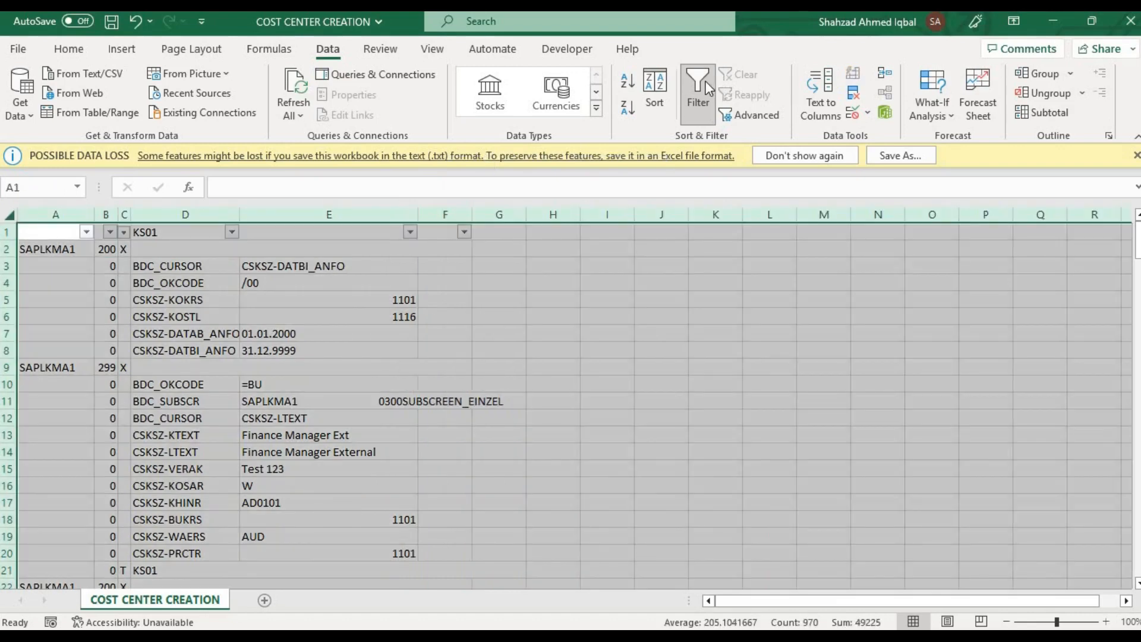
pyautogui.click(698, 95)
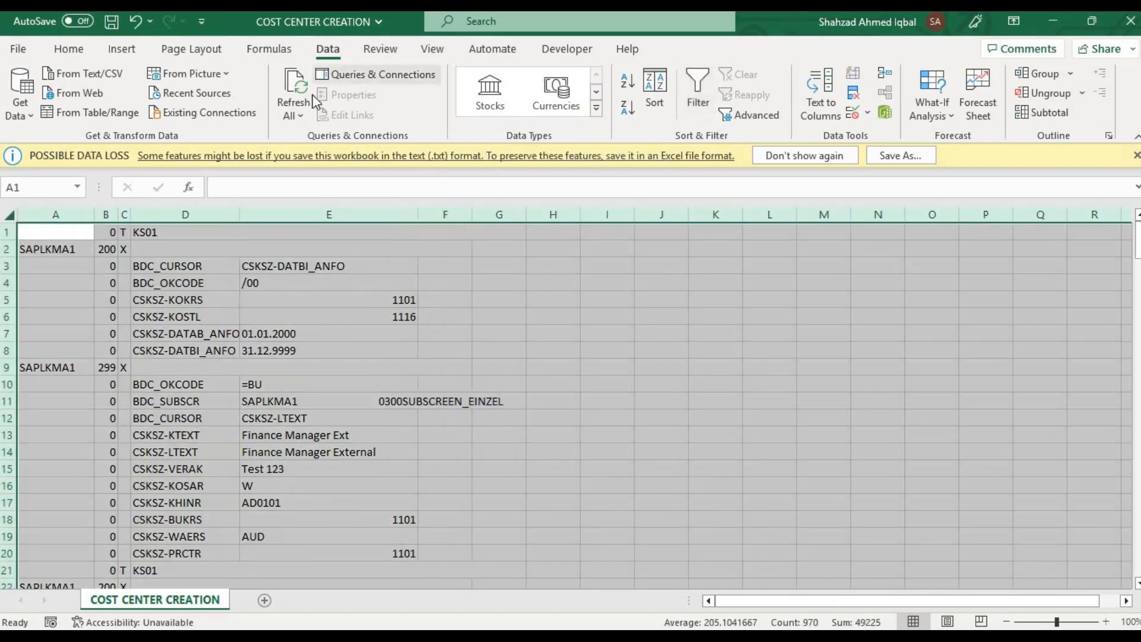
# Save the COST CENTER CREATION file and close it
pyautogui.click(111, 22)
pyautogui.click(301, 444)
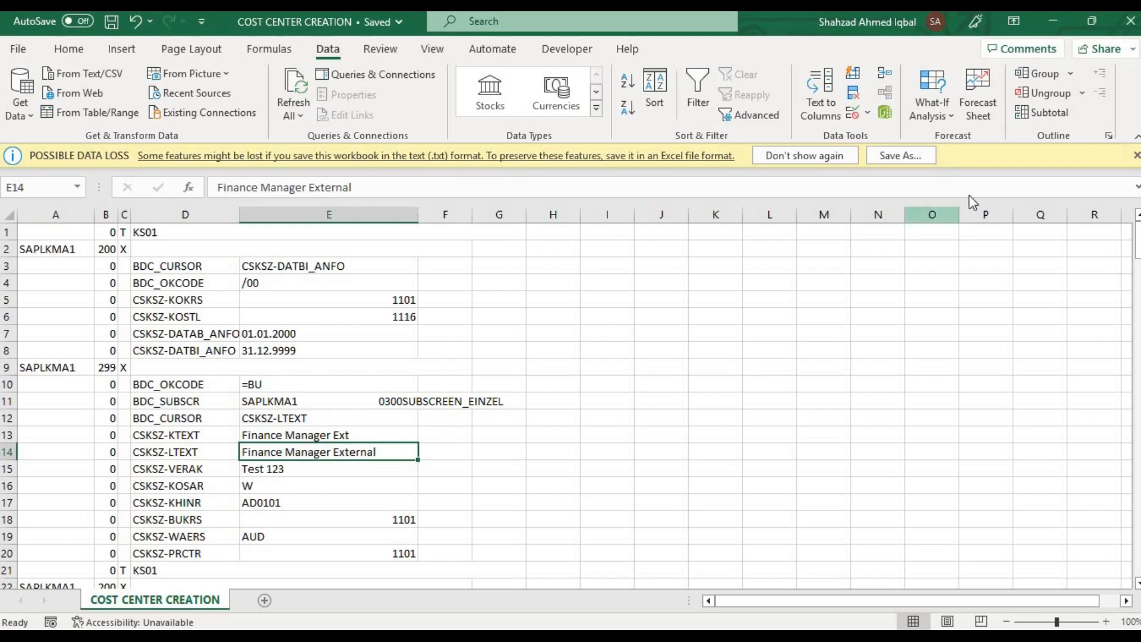
pyautogui.click(1130, 23)
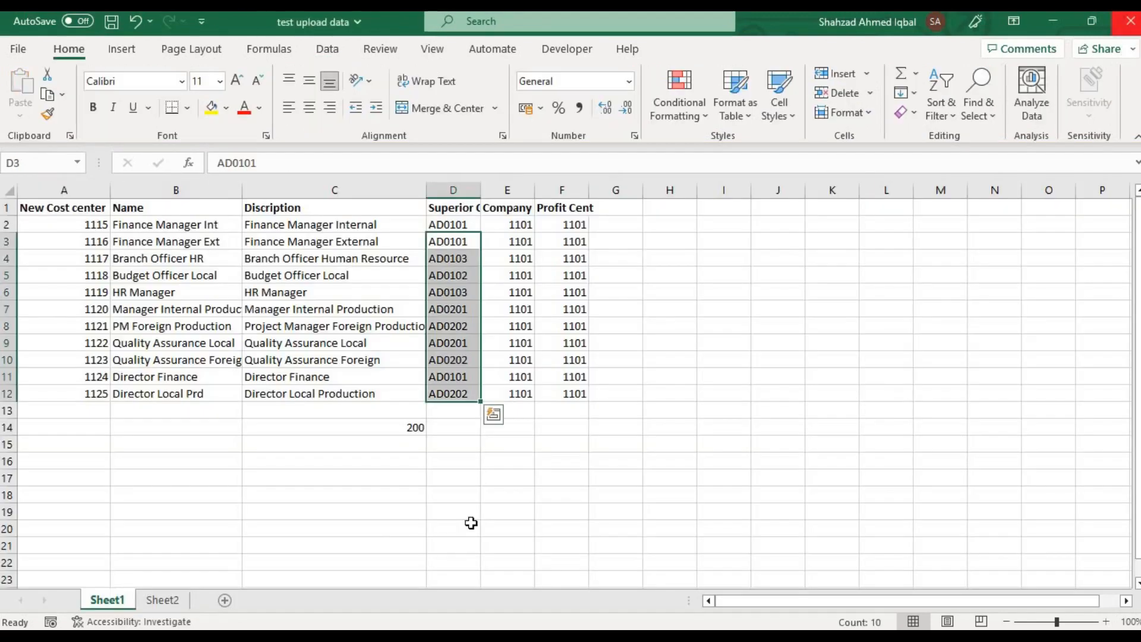
# Switch to the SAP transaction recorder and delete the KS01 transaction with all its lines from recording CC_CREATION
pyautogui.click(858, 637)
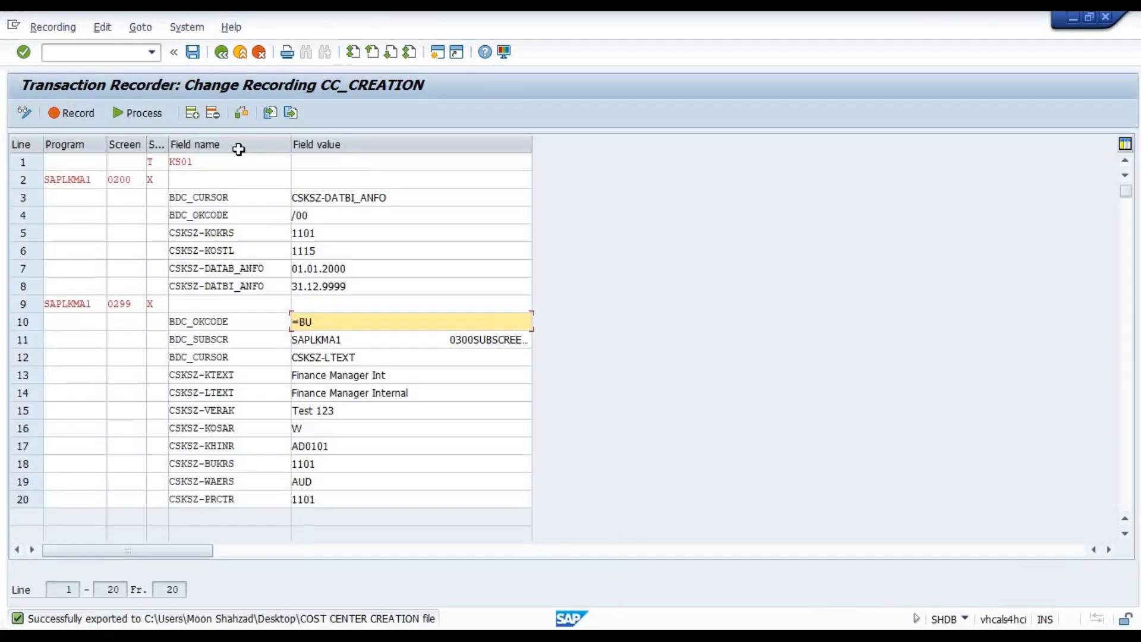
pyautogui.click(231, 159)
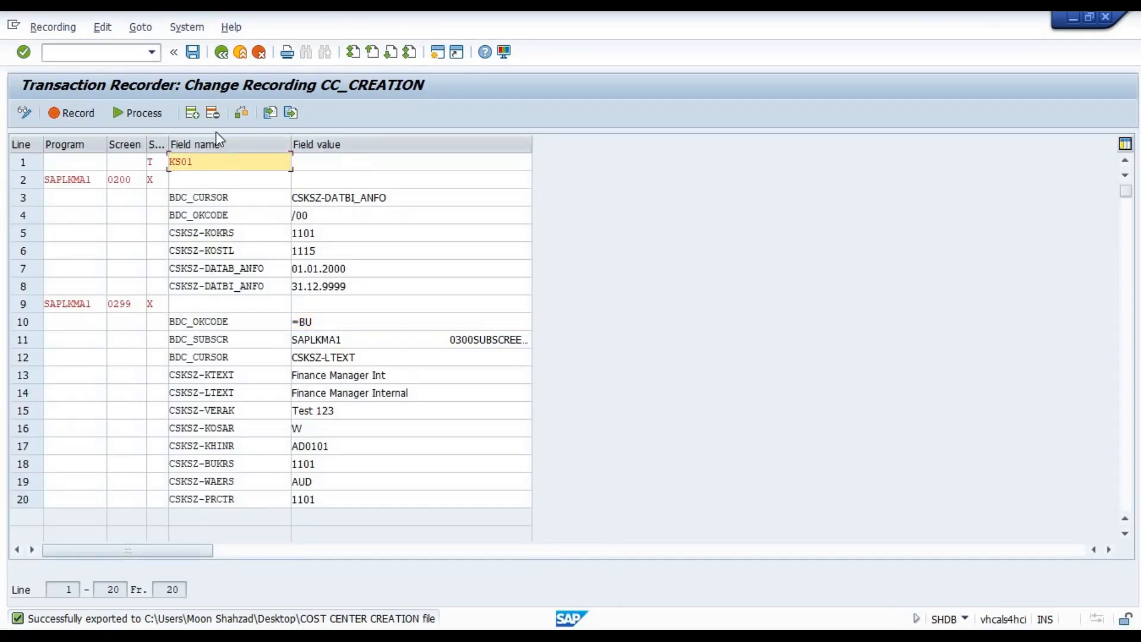
pyautogui.click(212, 112)
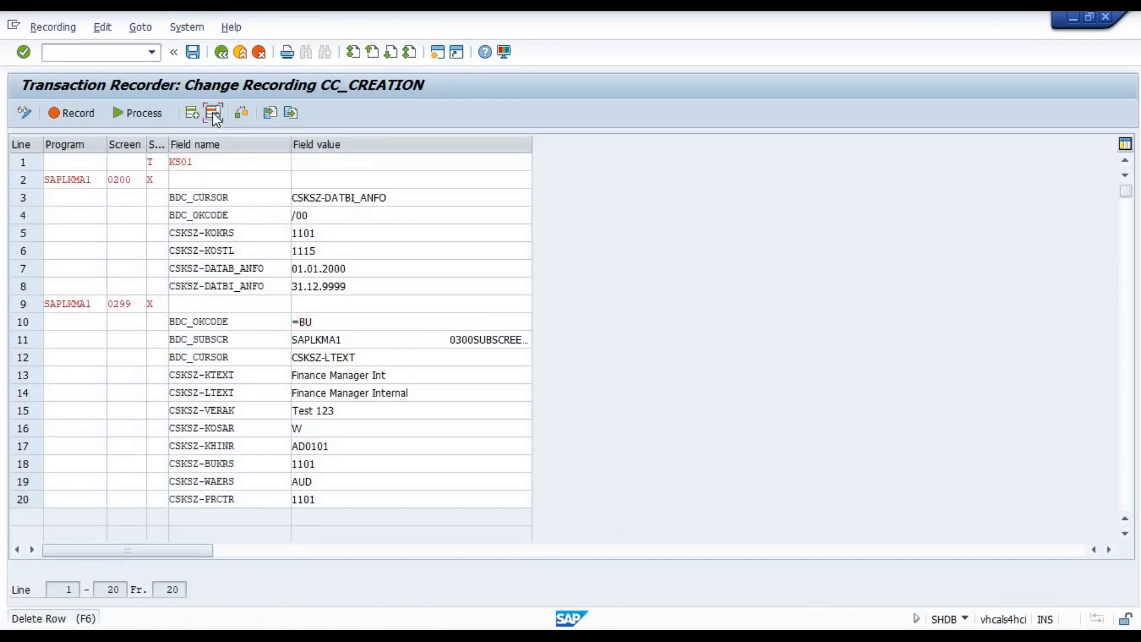
pyautogui.click(226, 320)
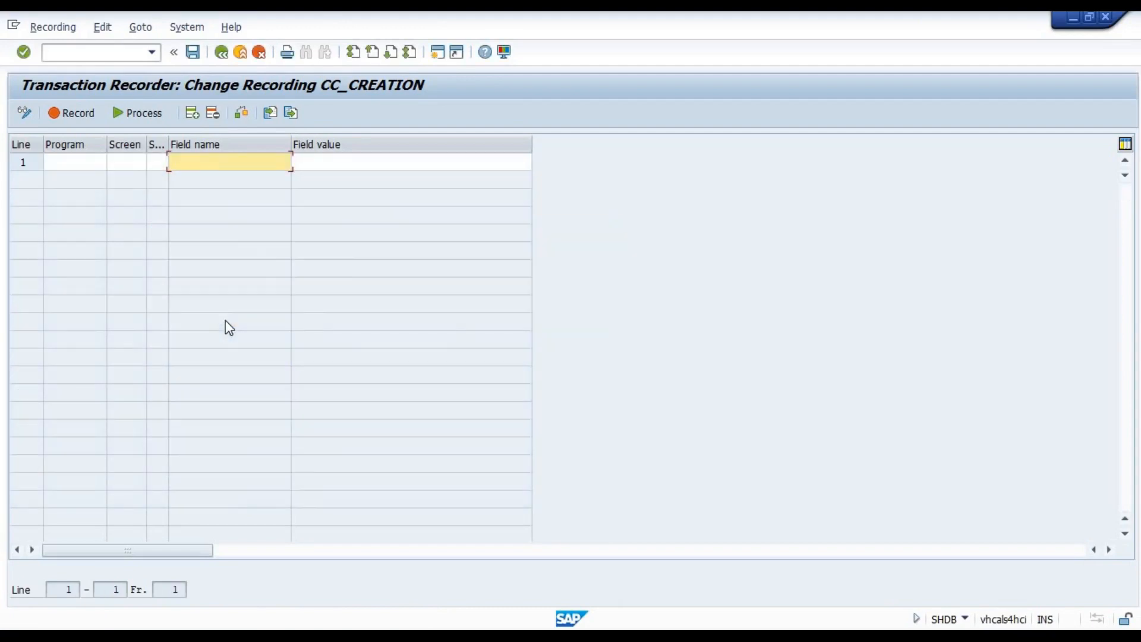
# Import the COST CENTER CREATION text file from the Desktop into the recording and check its total line count
pyautogui.click(271, 113)
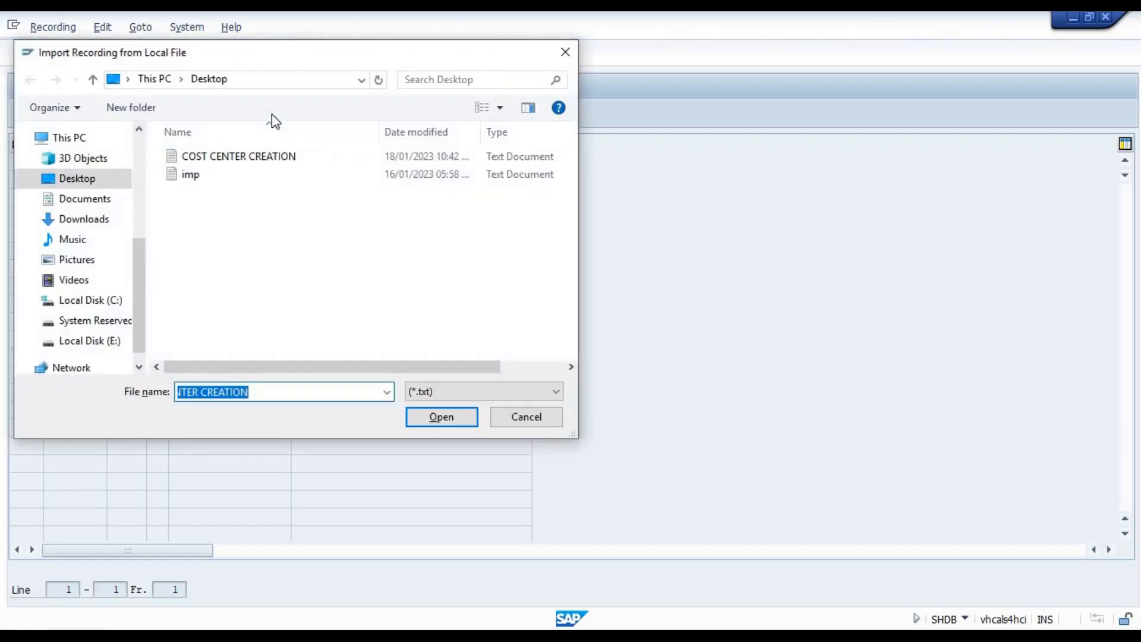
pyautogui.click(242, 164)
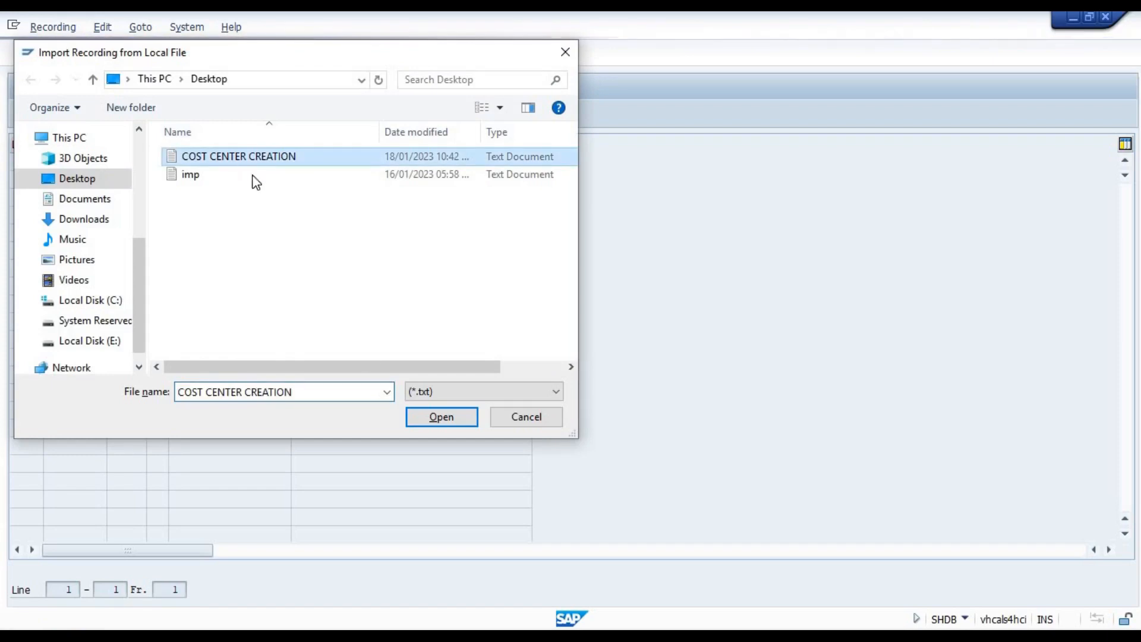
pyautogui.click(437, 423)
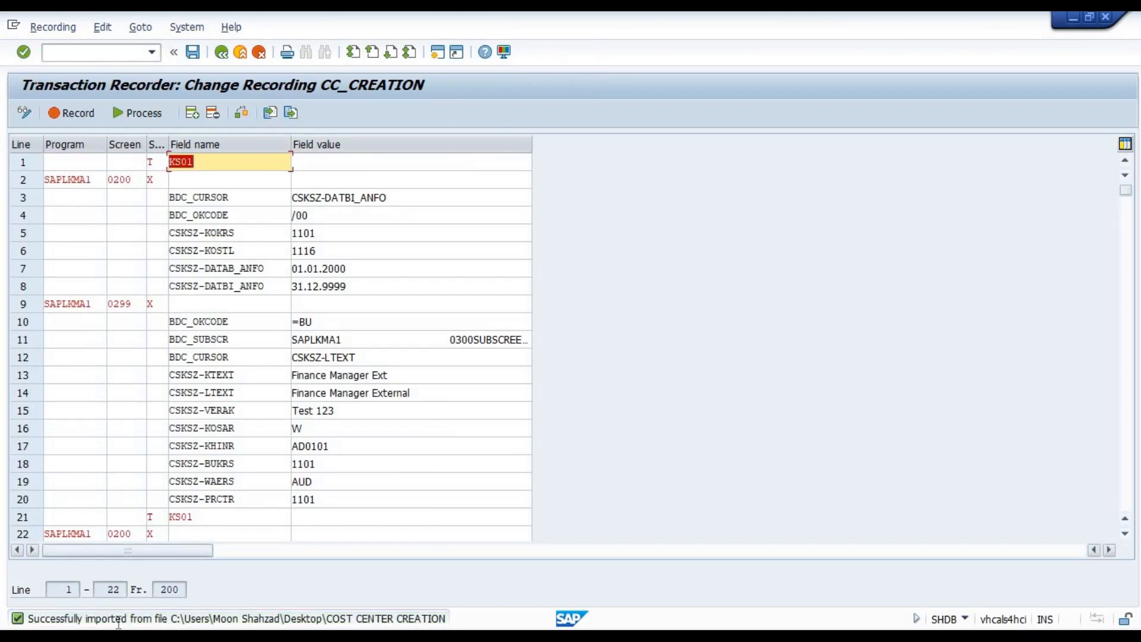
pyautogui.moveTo(183, 589); pyautogui.dragTo(156, 589)
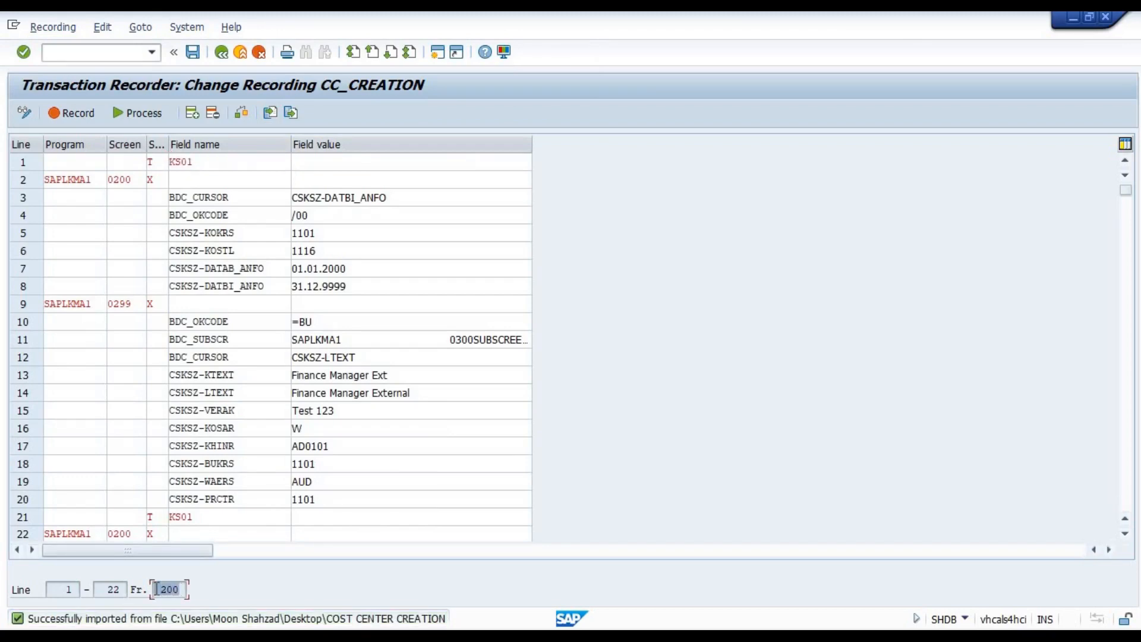
pyautogui.click(269, 479)
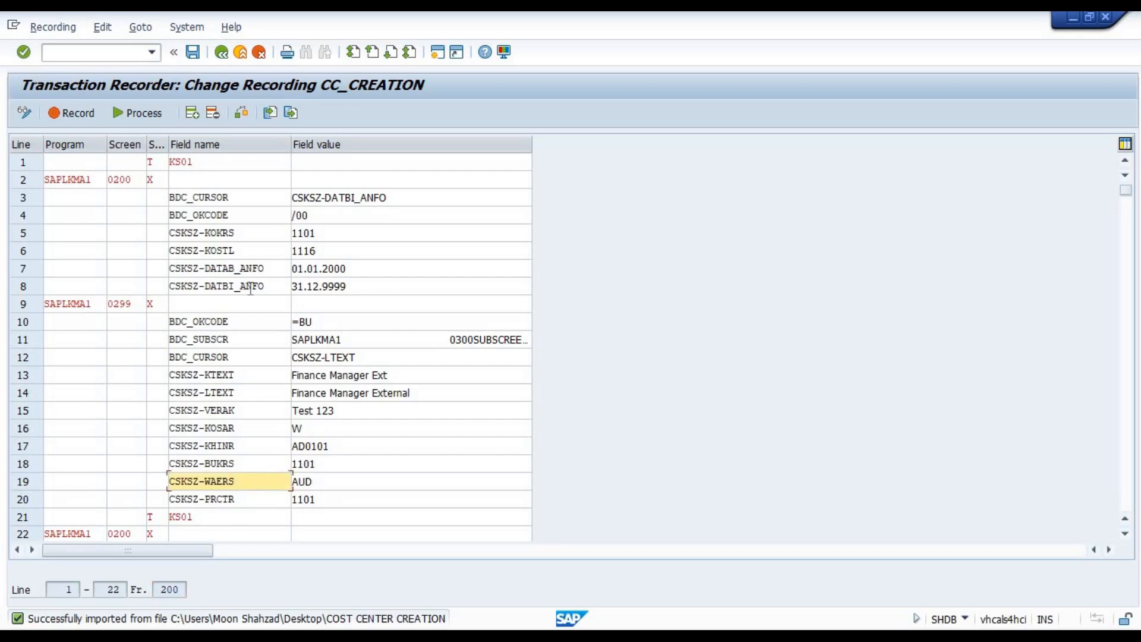
# Open the processing parameters for recording CC_CREATION and set the processing mode to N Background processing
pyautogui.click(140, 114)
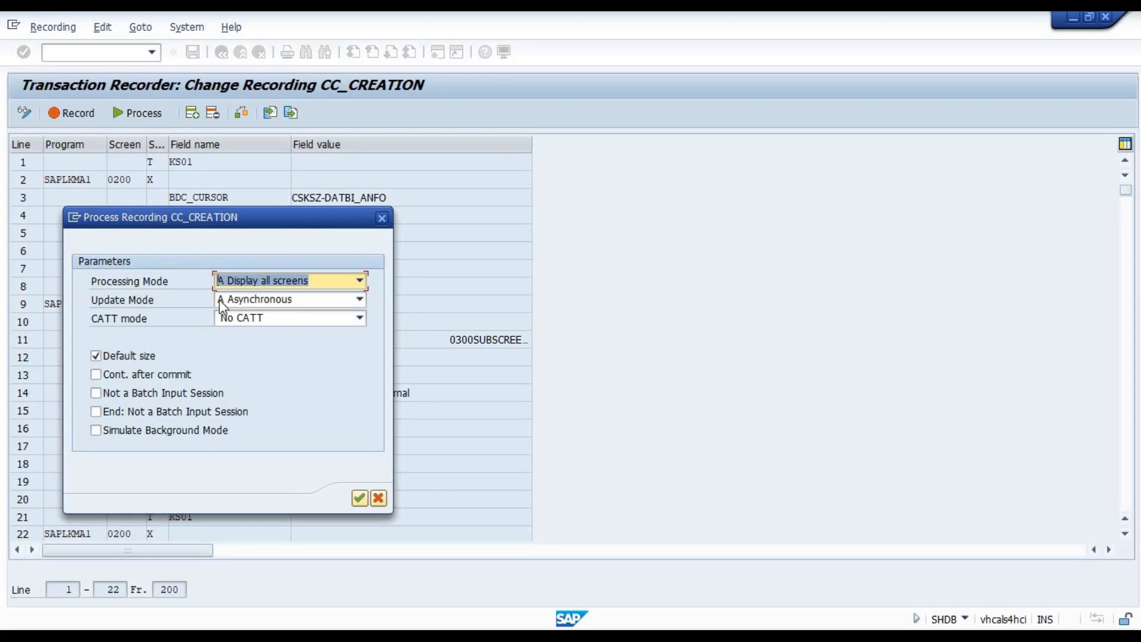
pyautogui.click(313, 281)
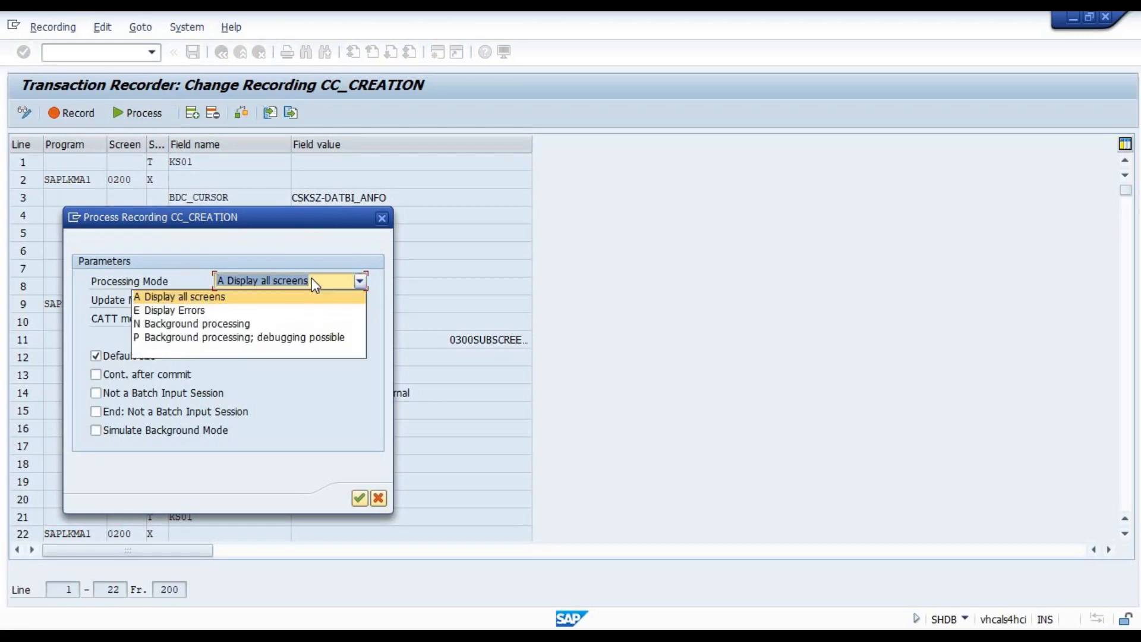
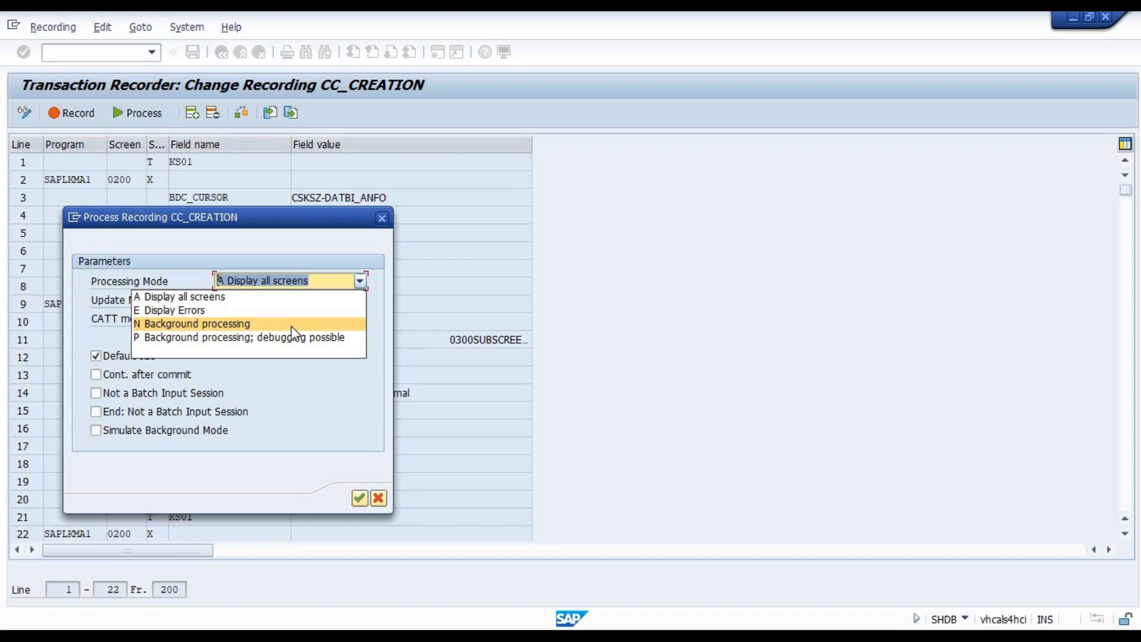
pyautogui.click(291, 326)
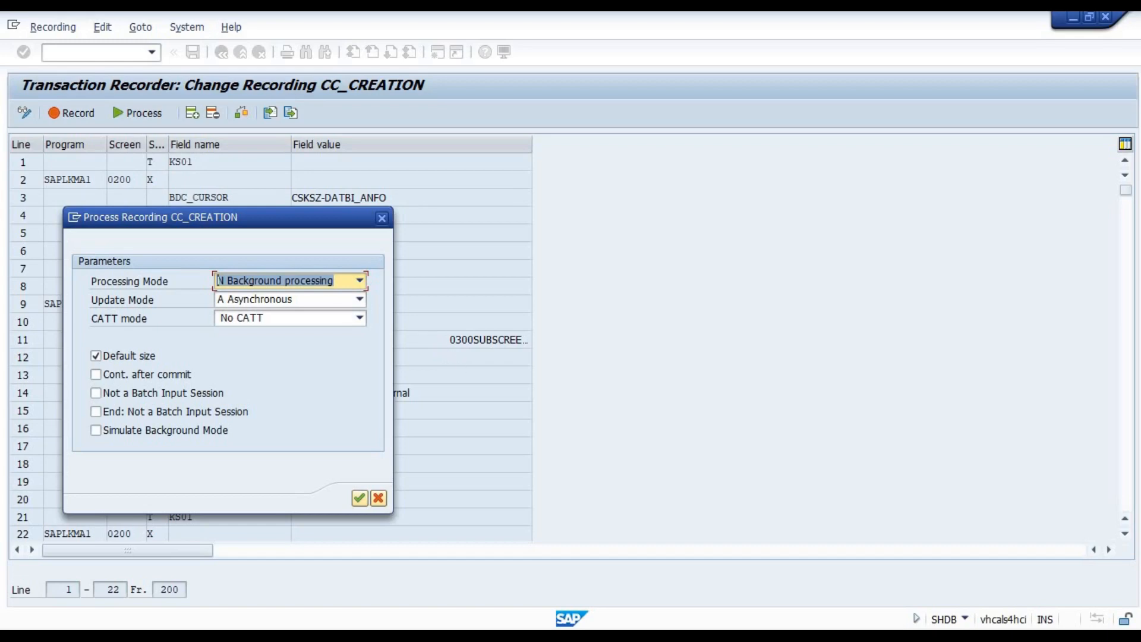
# Switch to the General Table Display session, exit it and open the batch input session overview with transaction SM35
pyautogui.click(958, 588)
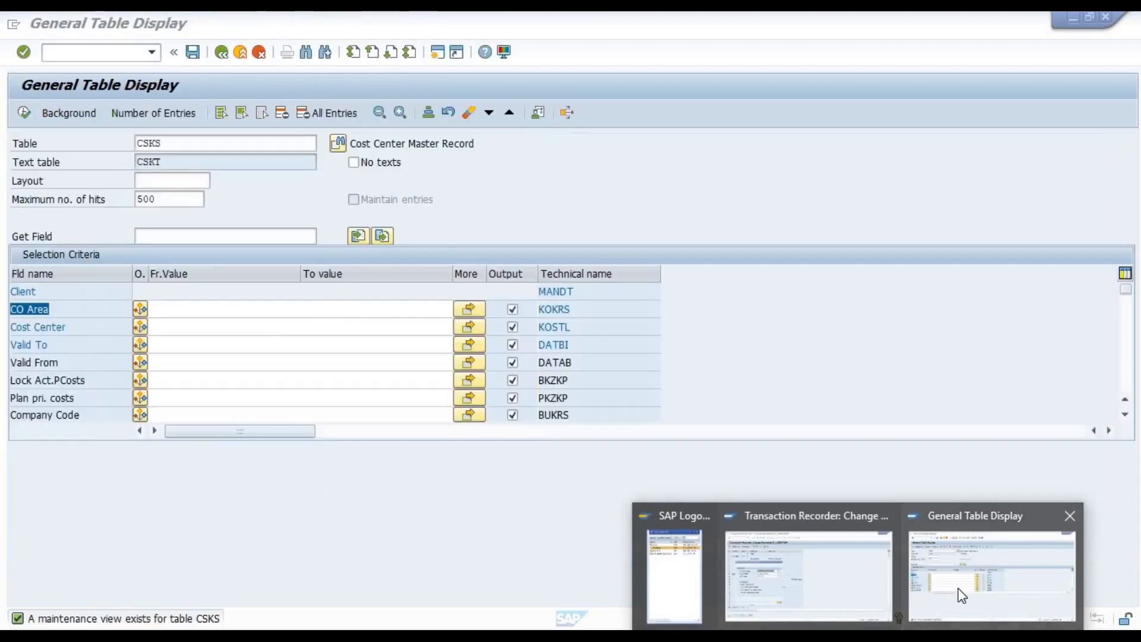
pyautogui.click(240, 51)
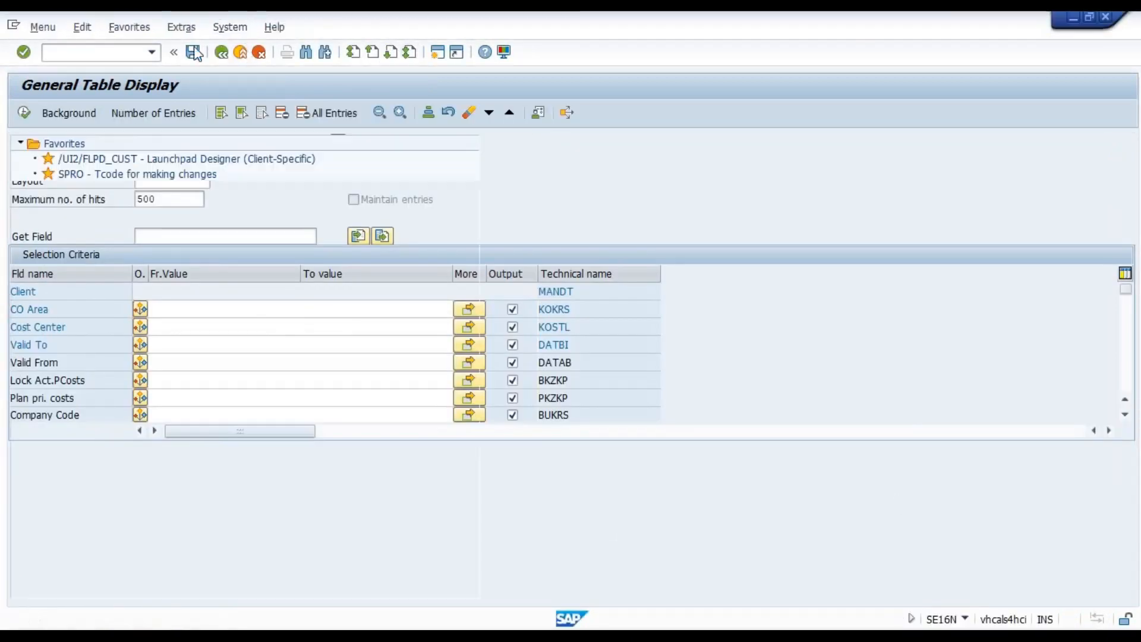
pyautogui.write('SM35')
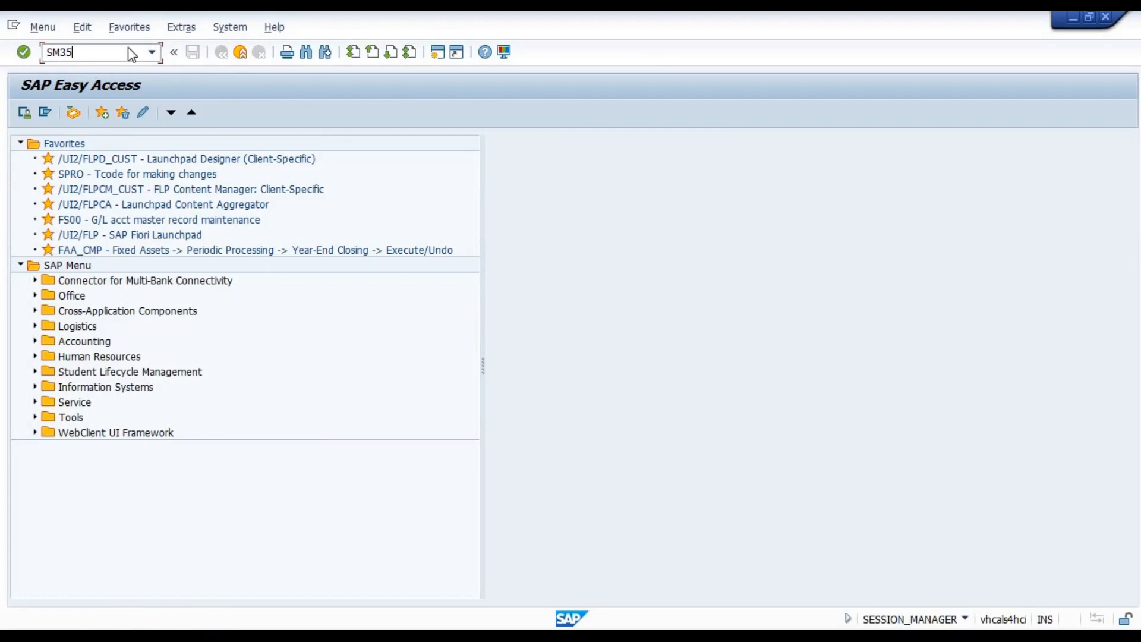
pyautogui.press('Return')
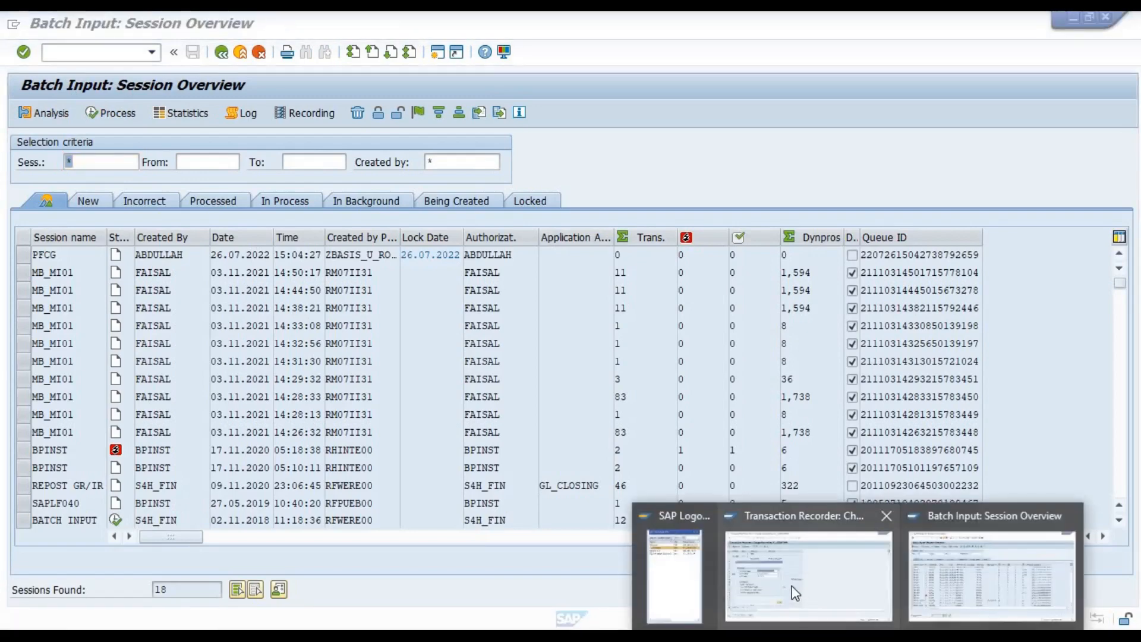
# Return to the transaction recorder, set the processing mode to E Display Errors and start processing the recording
pyautogui.click(796, 588)
pyautogui.click(283, 280)
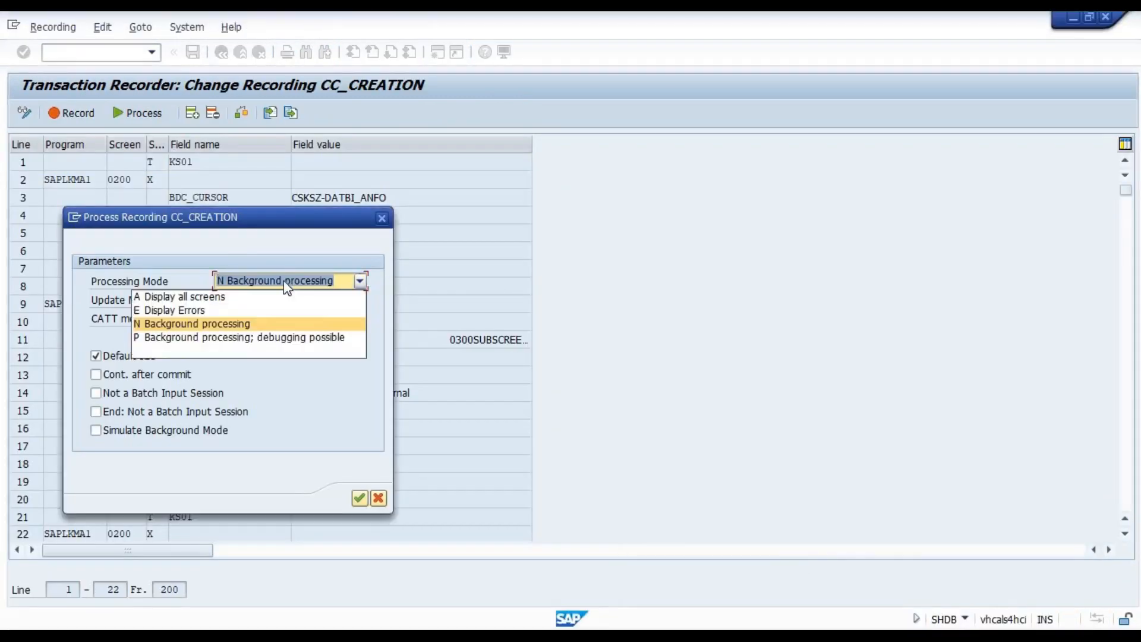
pyautogui.click(233, 313)
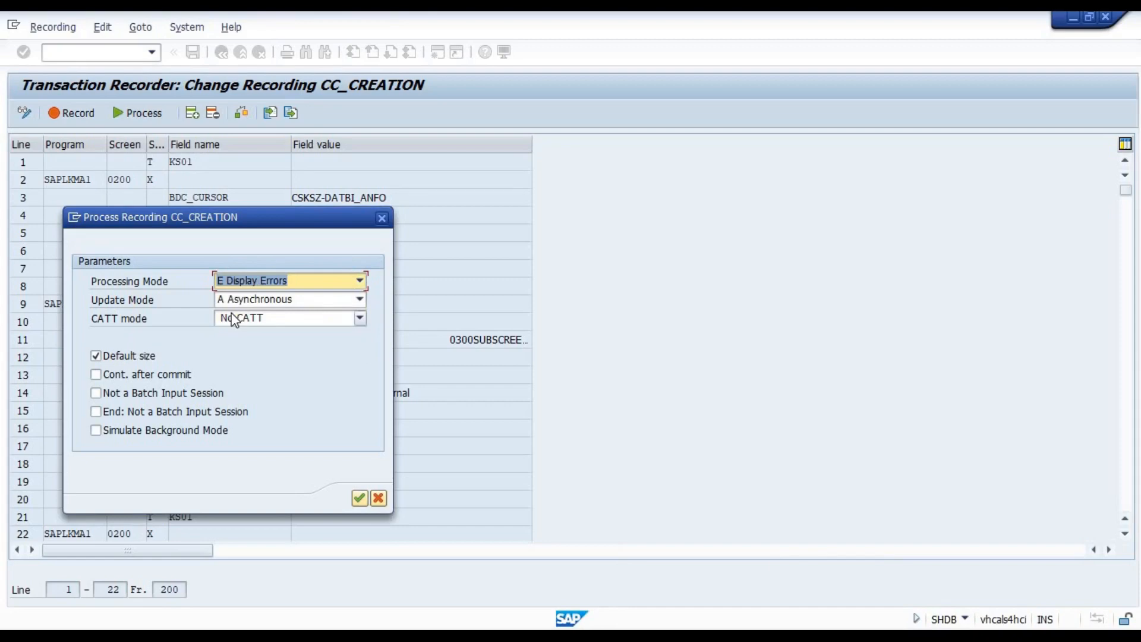
pyautogui.press('Return')
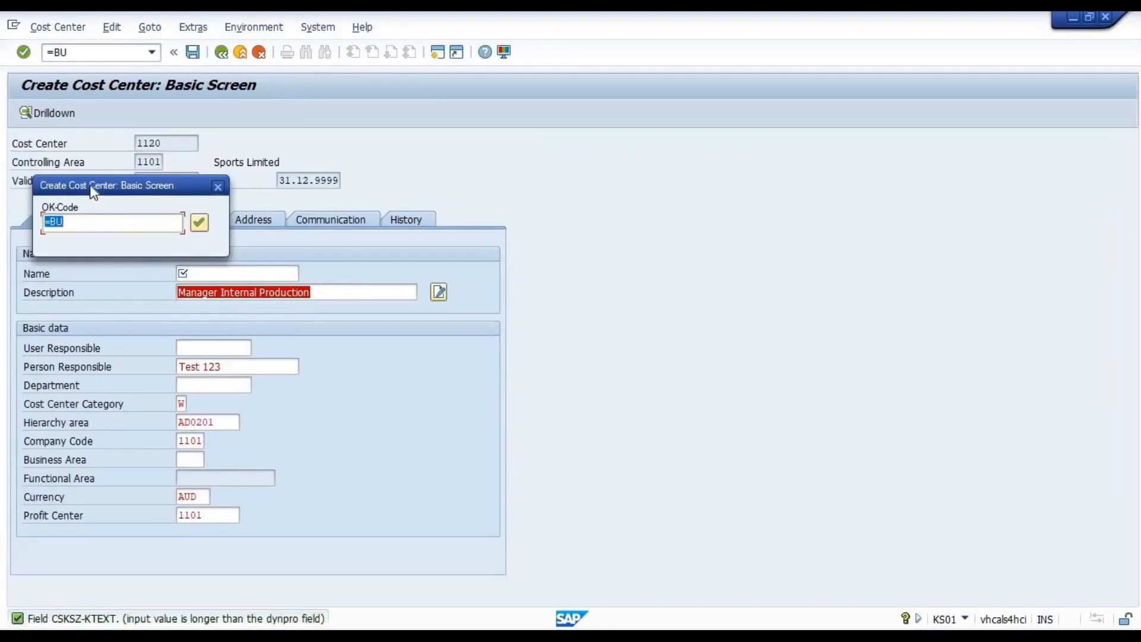
# Move the OK-Code dialog off the cost center form and compare cost center 1120's data with the test upload data workbook
pyautogui.moveTo(91, 185); pyautogui.dragTo(752, 263)
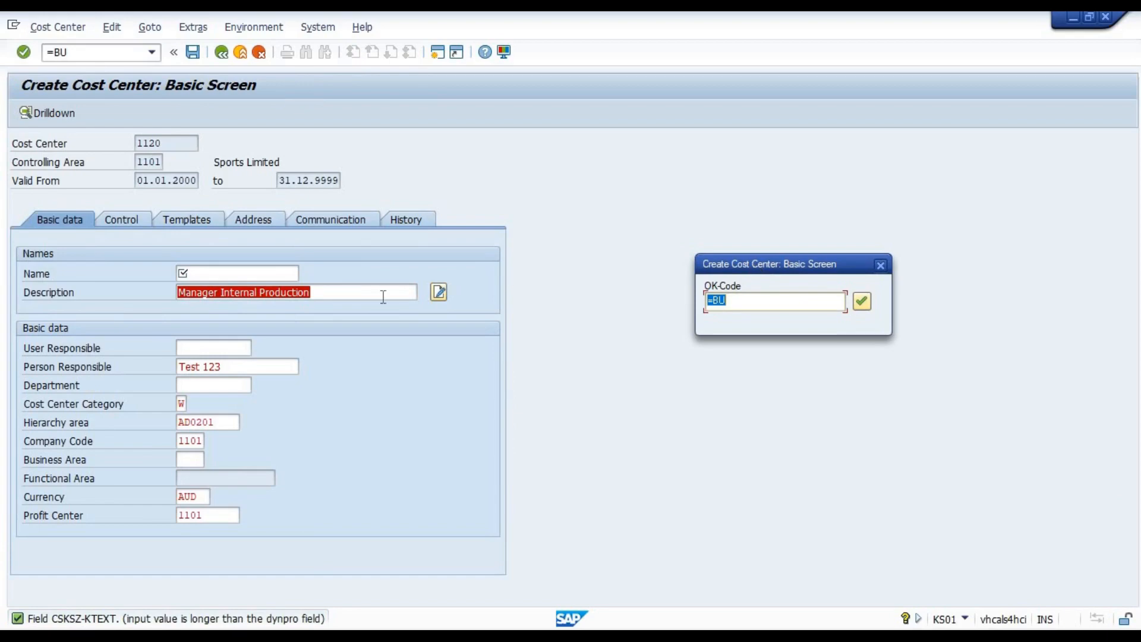
pyautogui.press('Return')
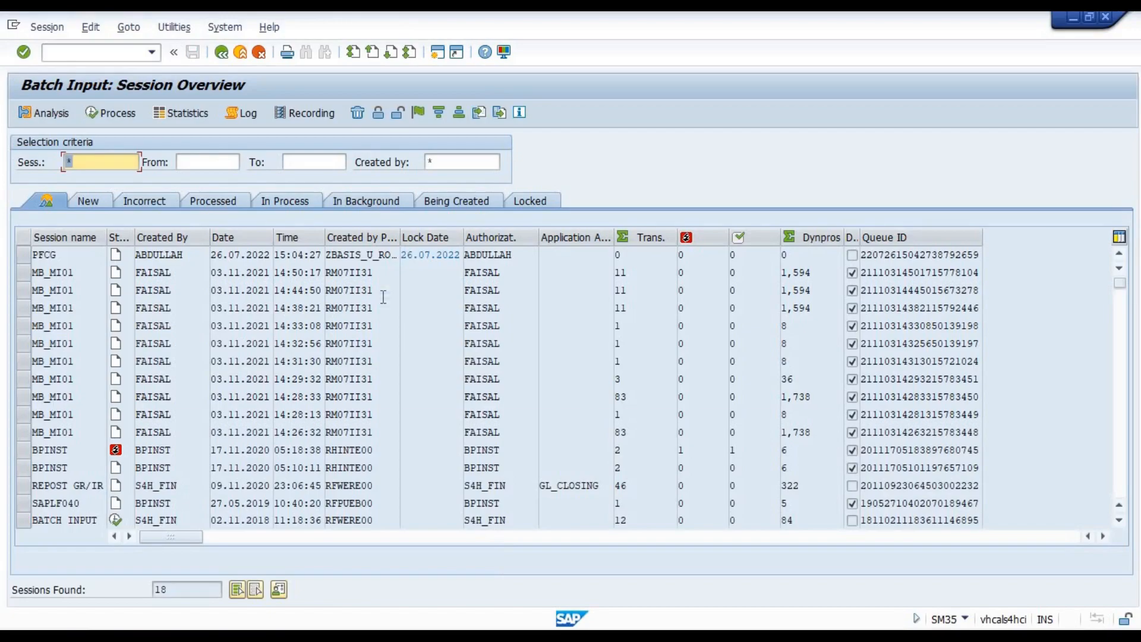
pyautogui.hotkey('alt', 'Tab')
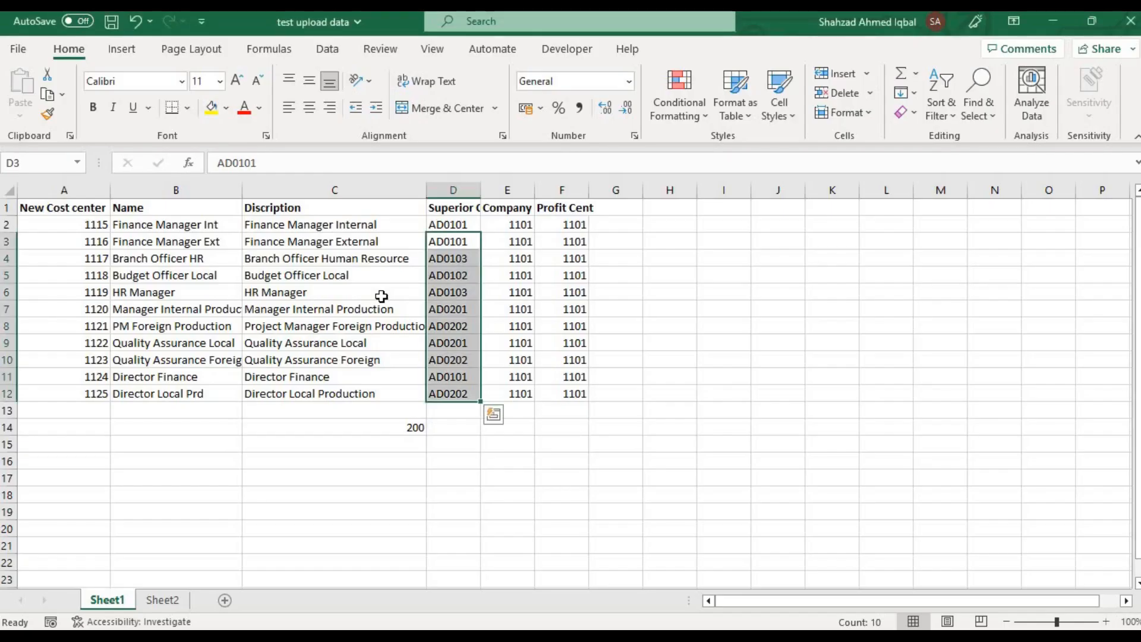
pyautogui.press('Left')
pyautogui.press('Left')
pyautogui.hotkey('alt', 'Tab')
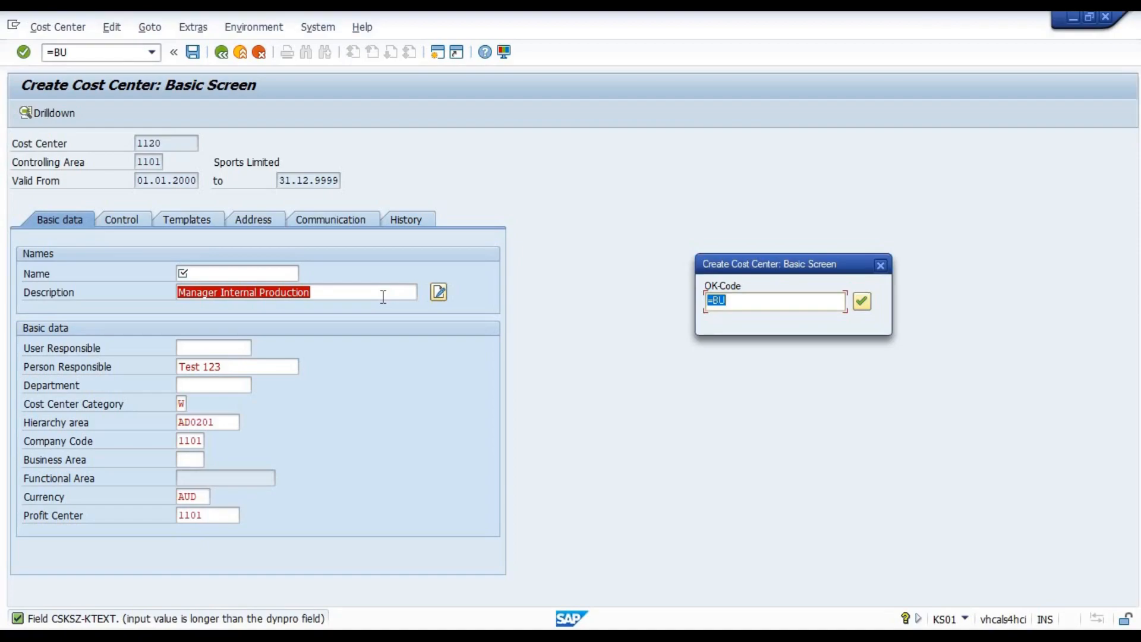
pyautogui.hotkey('alt', 'Tab')
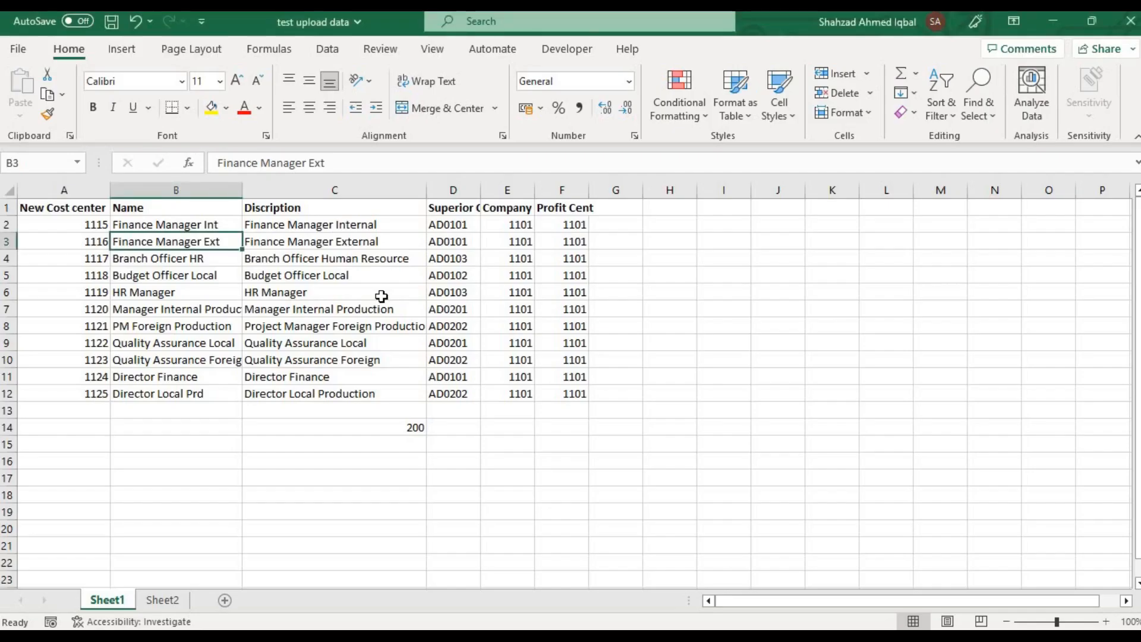
pyautogui.hotkey('alt', 'Tab')
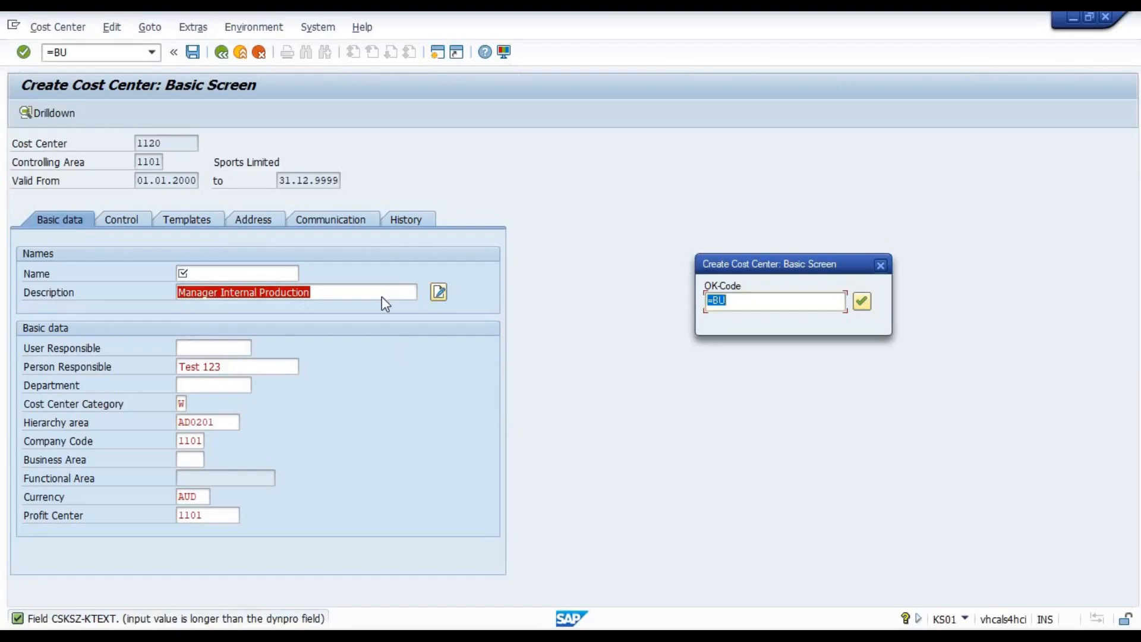
# Copy the name Manager Internal Production from the Excel workbook into cost center 1120's Name field in SAP and continue processing
pyautogui.hotkey('alt', 'Tab')
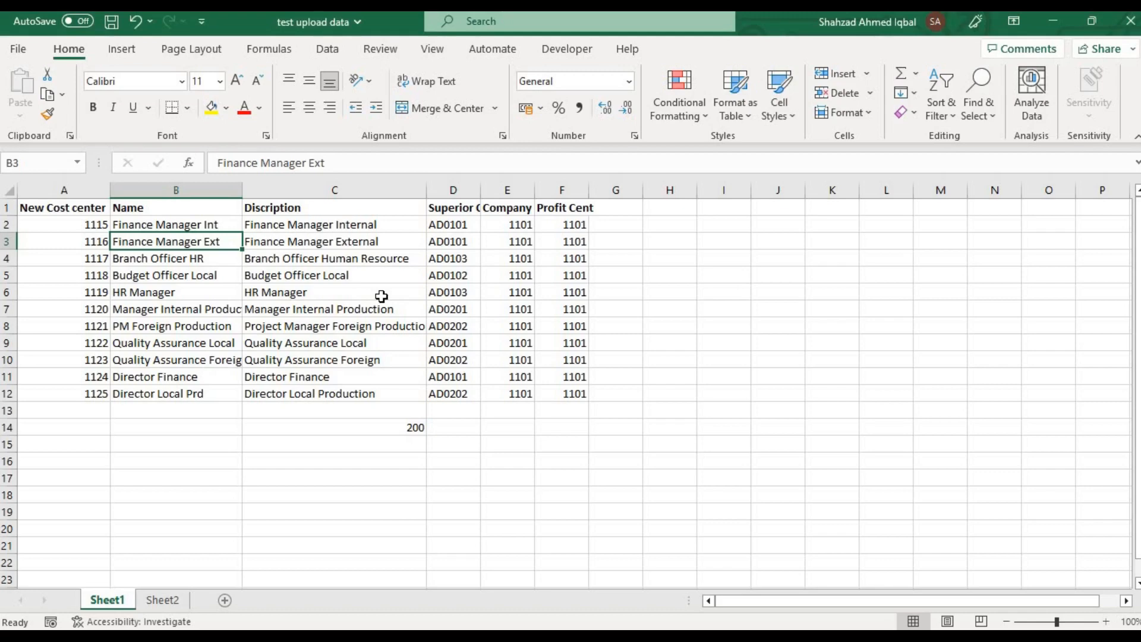
pyautogui.press('Right')
pyautogui.press('Down')
pyautogui.press('Down')
pyautogui.press('Down')
pyautogui.press('Down')
pyautogui.press('Left')
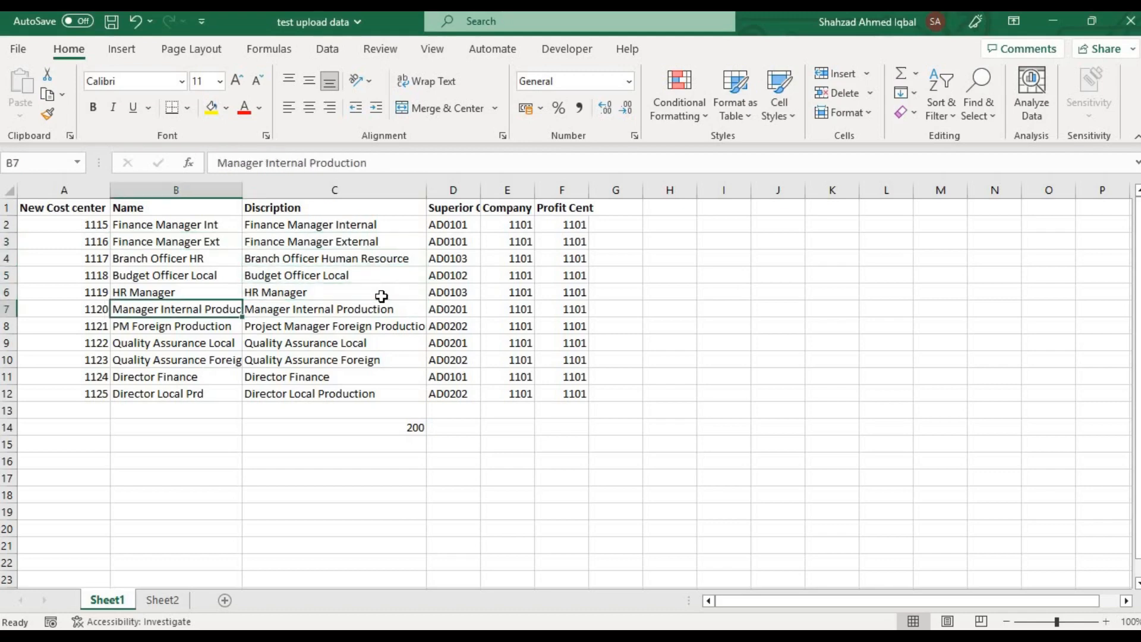
pyautogui.hotkey('ctrl', 'c')
pyautogui.hotkey('alt', 'Tab')
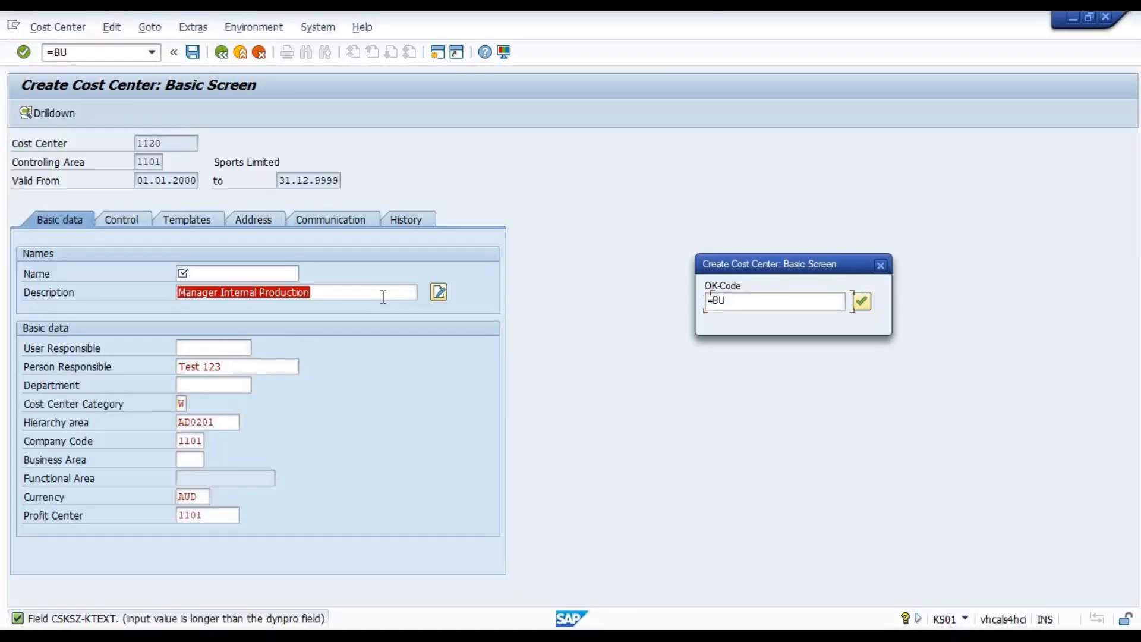
pyautogui.click(211, 264)
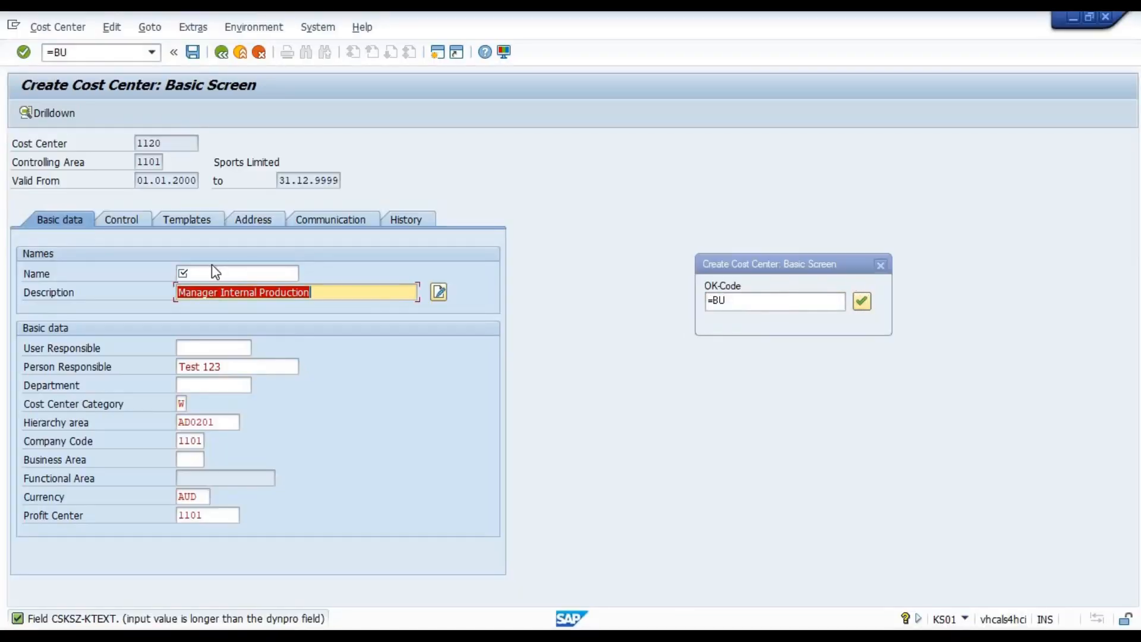
pyautogui.click(214, 272)
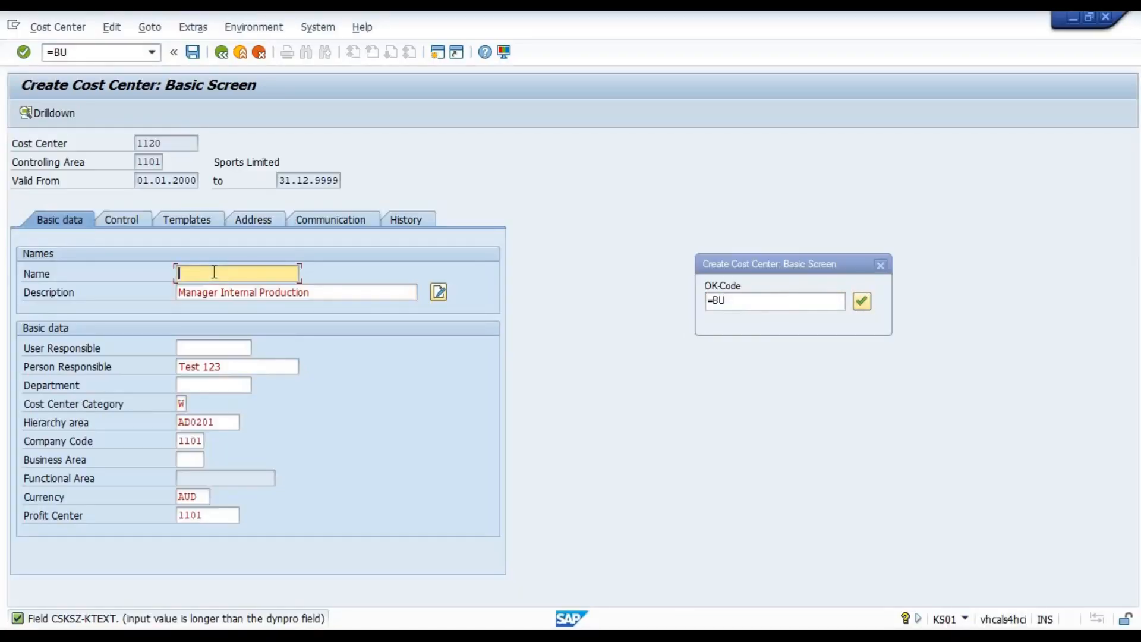
pyautogui.hotkey('ctrl', 'v')
pyautogui.press('Return')
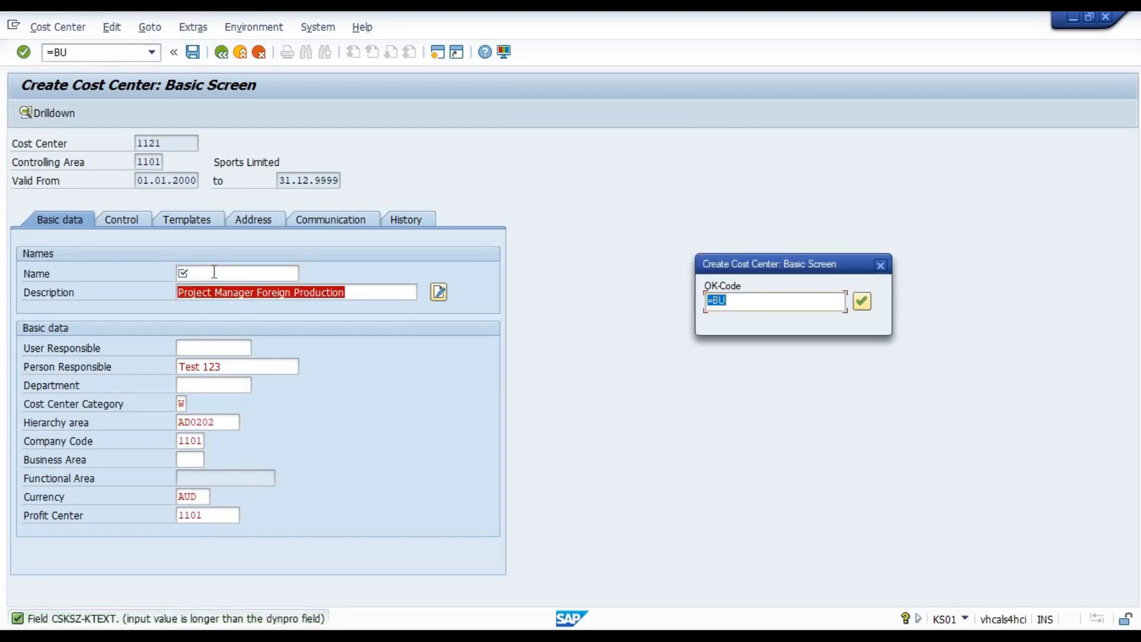
# Copy the name PM Foreign Production from the Excel workbook into cost center 1121's Name field in SAP and continue processing
pyautogui.hotkey('alt', 'Tab')
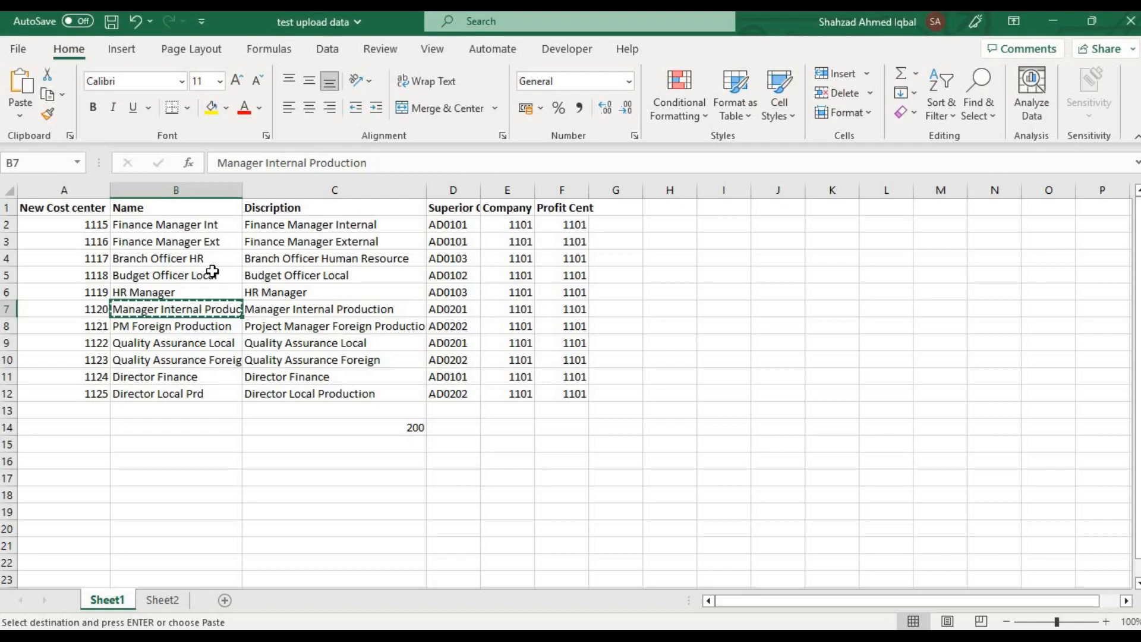
pyautogui.press('Down')
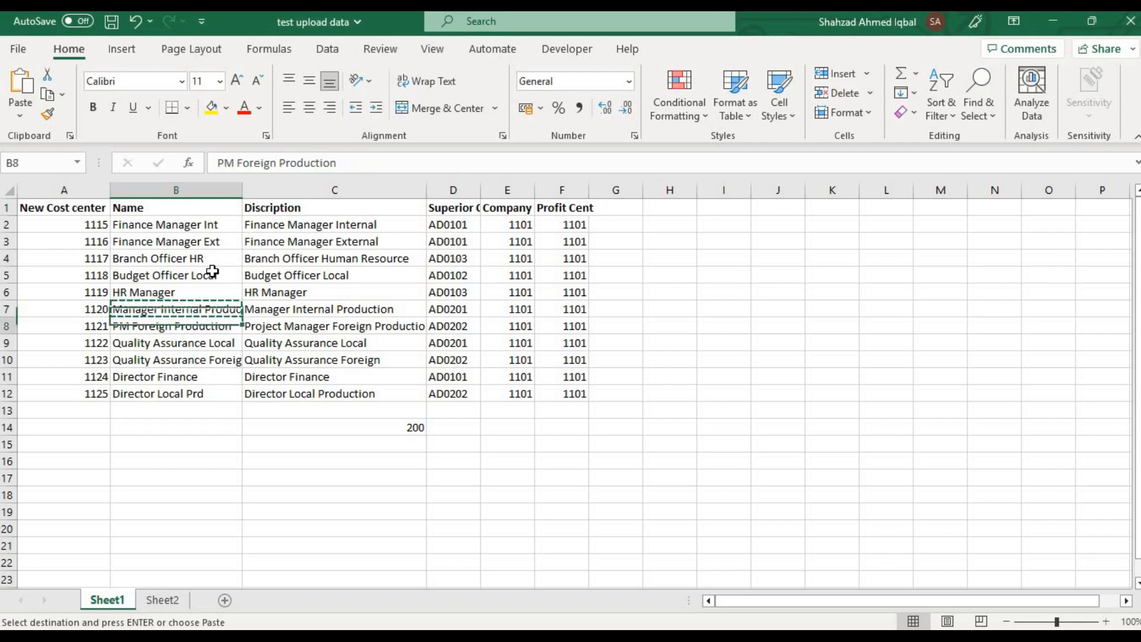
pyautogui.hotkey('ctrl', 'c')
pyautogui.hotkey('alt', 'Tab')
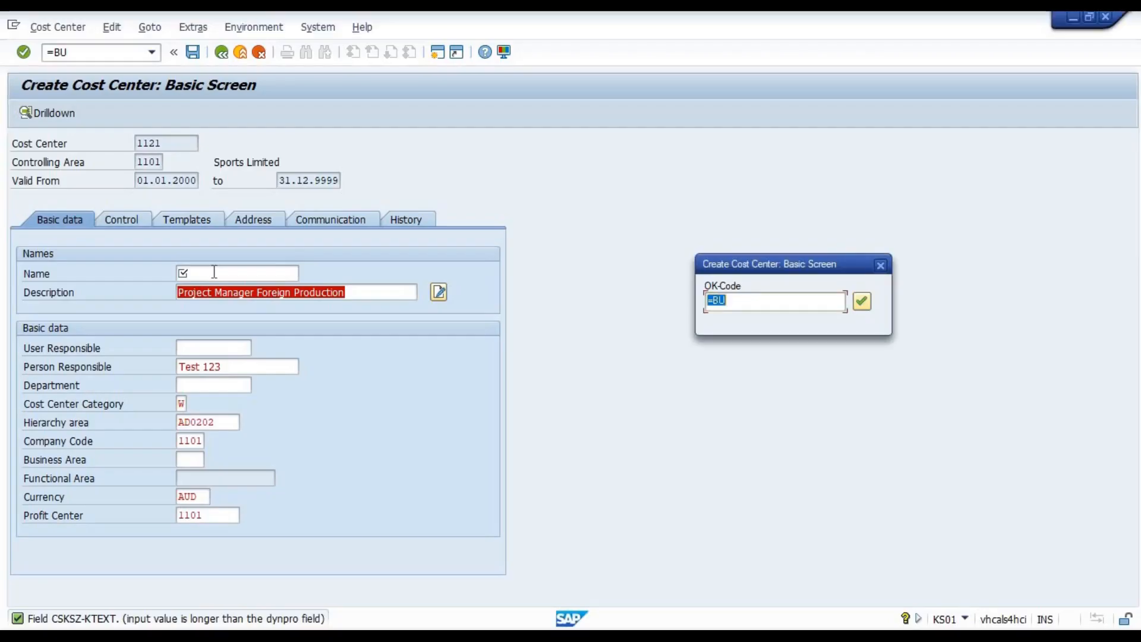
pyautogui.press('Tab')
pyautogui.click(214, 272)
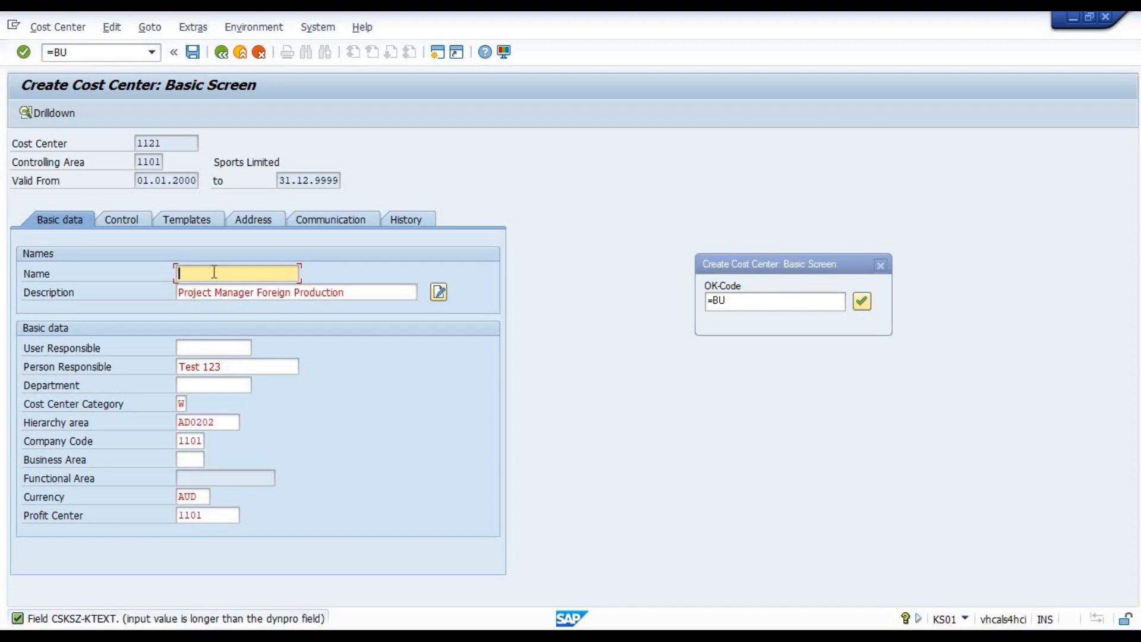
pyautogui.hotkey('ctrl', 'v')
pyautogui.press('Return')
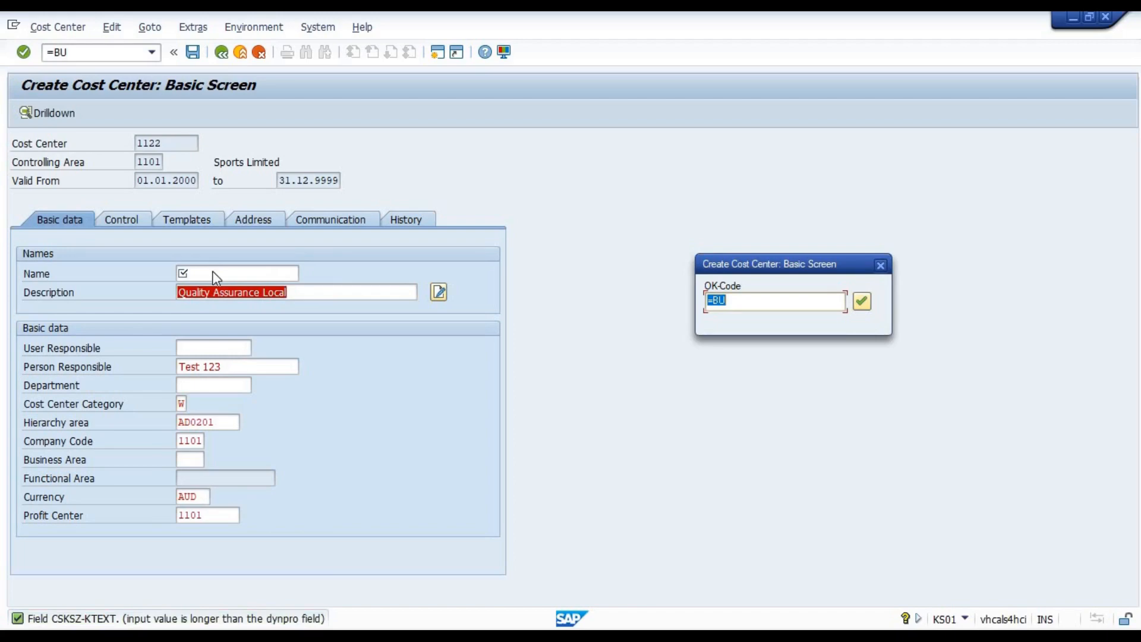
# Copy the name Quality Assurance Local from the Excel workbook into cost center 1122's Name field in SAP and continue processing
pyautogui.hotkey('alt', 'Tab')
pyautogui.hotkey('alt', 'Tab')
pyautogui.hotkey('alt', 'Tab')
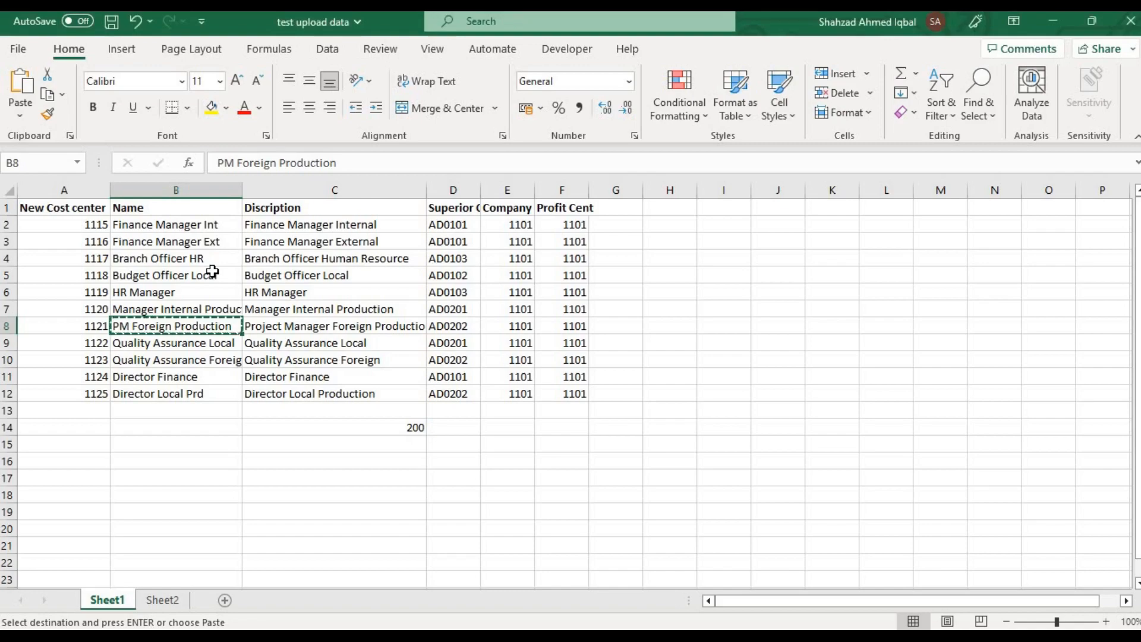
pyautogui.press('Down')
pyautogui.hotkey('ctrl', 'c')
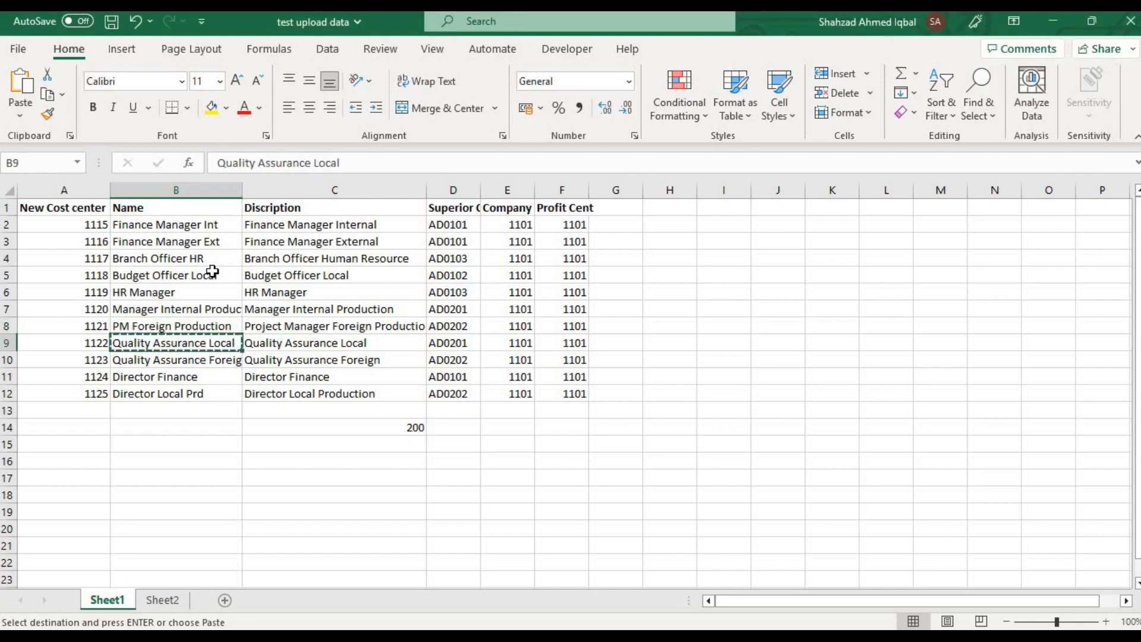
pyautogui.hotkey('alt', 'Tab')
pyautogui.click(214, 271)
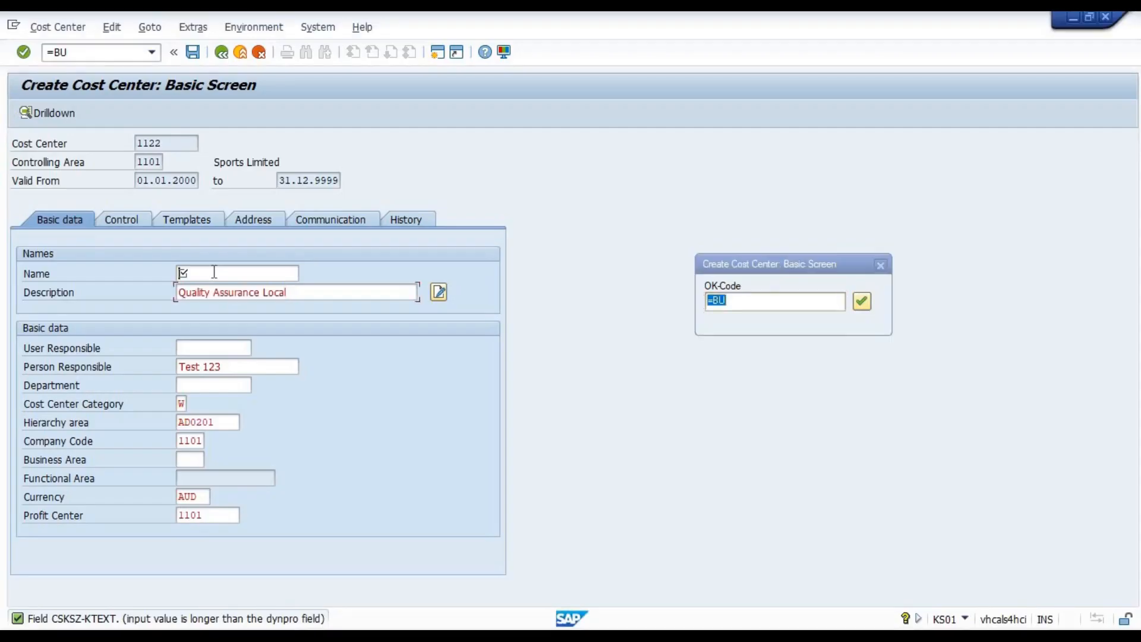
pyautogui.hotkey('ctrl', 'v')
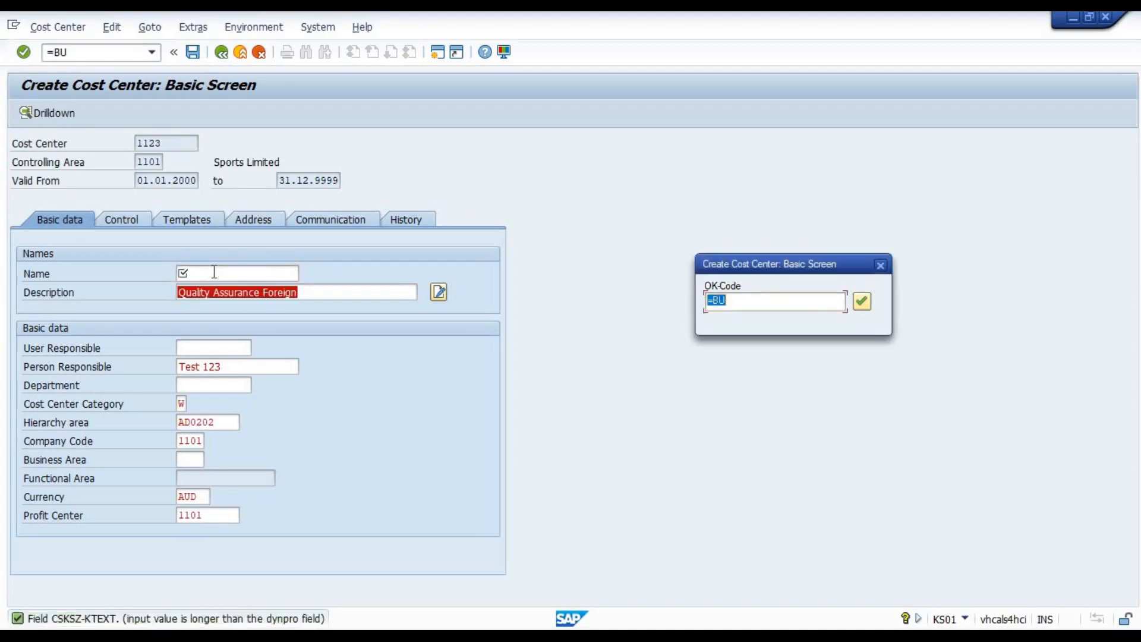
# Copy the name Quality Assurance Foreign from the Excel workbook into cost center 1123's Name field in SAP and continue processing
pyautogui.hotkey('alt', 'Tab')
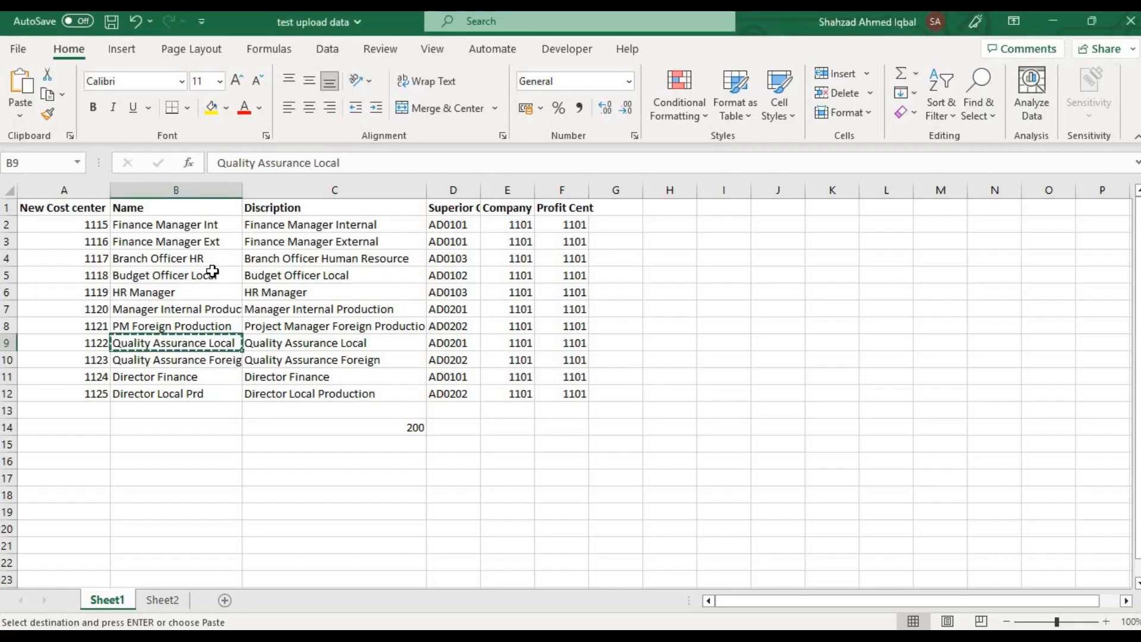
pyautogui.press('Down')
pyautogui.hotkey('ctrl', 'c')
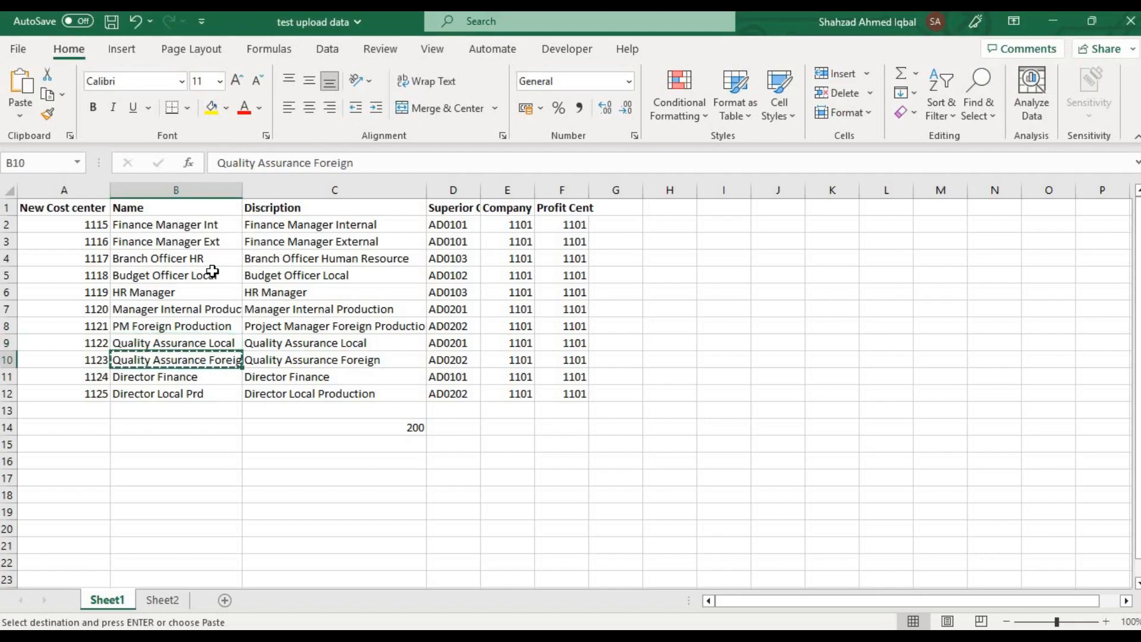
pyautogui.hotkey('alt', 'Tab')
pyautogui.click(214, 272)
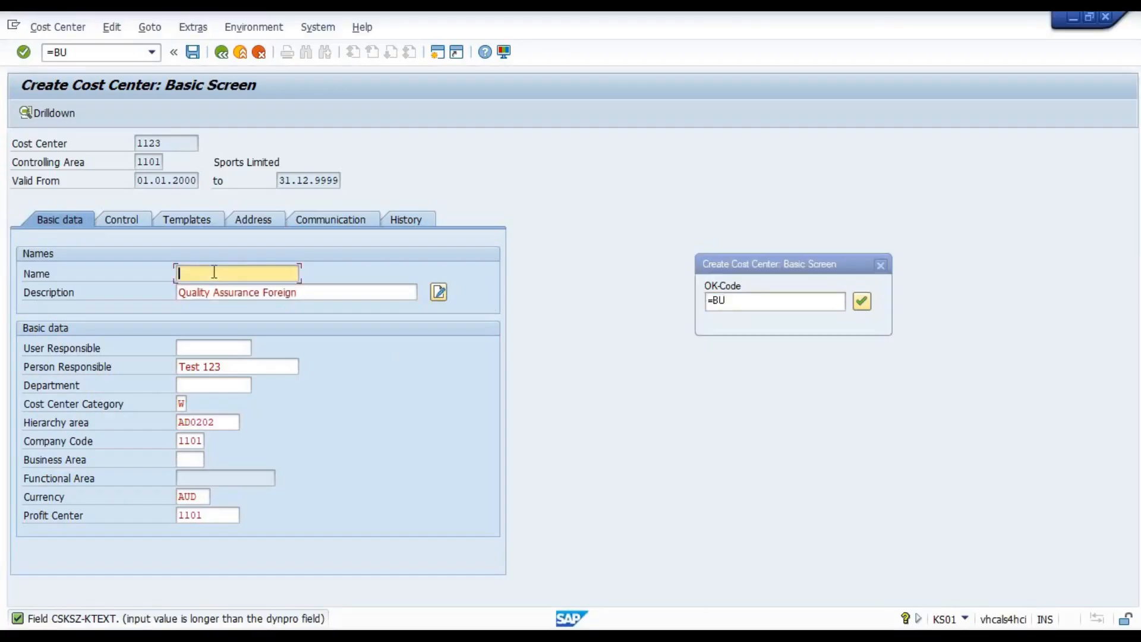
pyautogui.hotkey('ctrl', 'v')
pyautogui.press('Return')
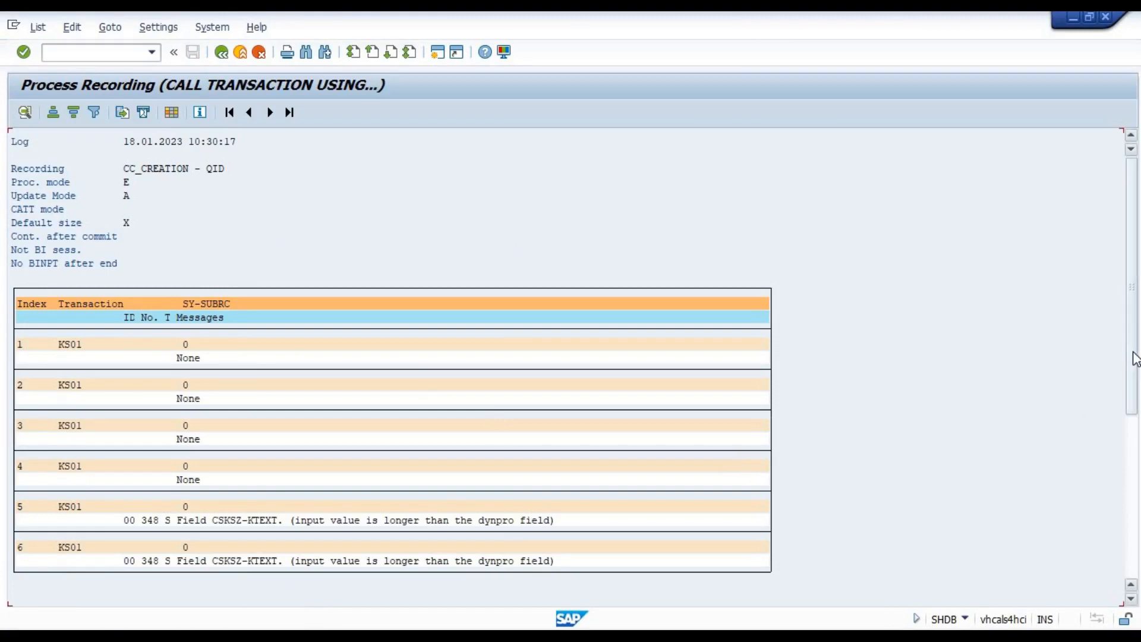
# Review the processing log's messages for each KS01 transaction and exit the CC_CREATION recording without saving the changes
pyautogui.moveTo(1136, 359); pyautogui.dragTo(1136, 484)
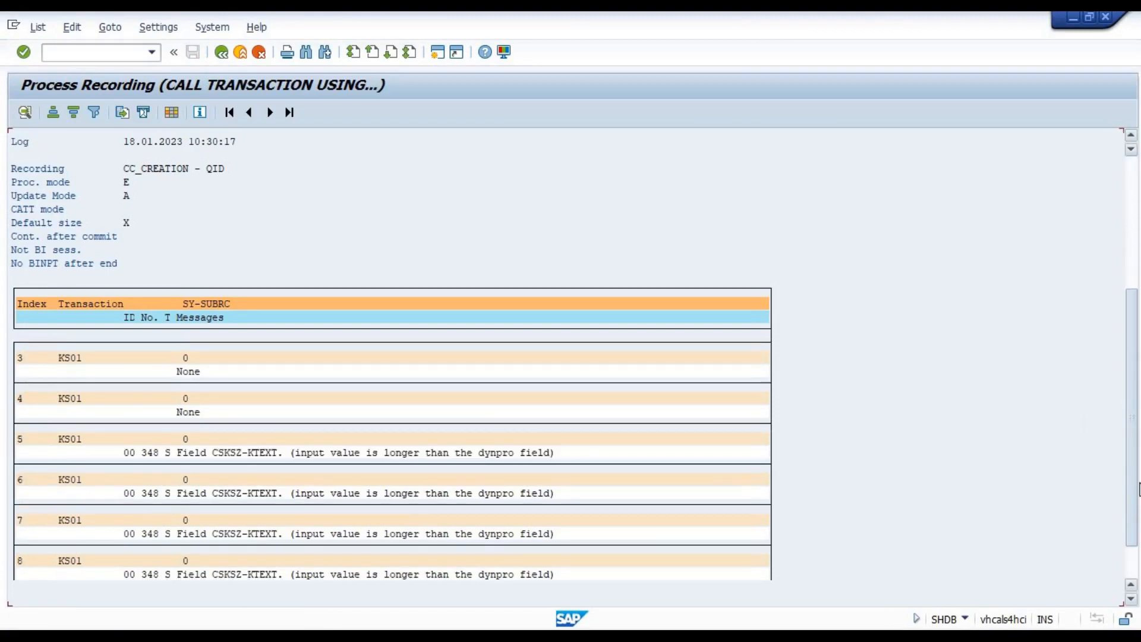
pyautogui.click(1132, 576)
pyautogui.click(1133, 283)
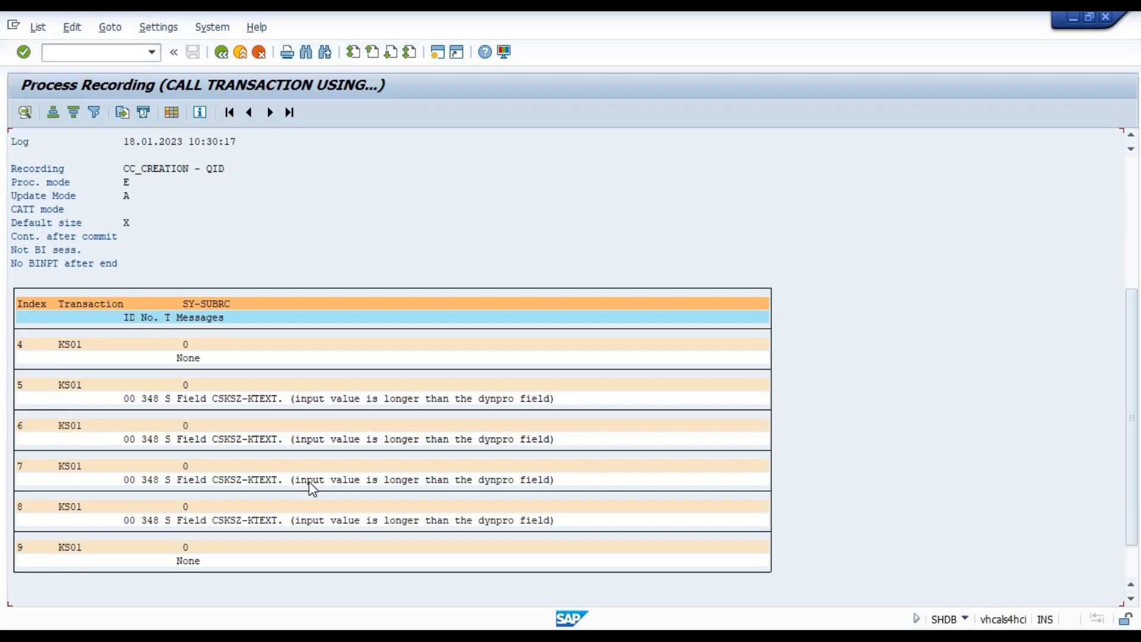
pyautogui.click(240, 53)
pyautogui.click(242, 52)
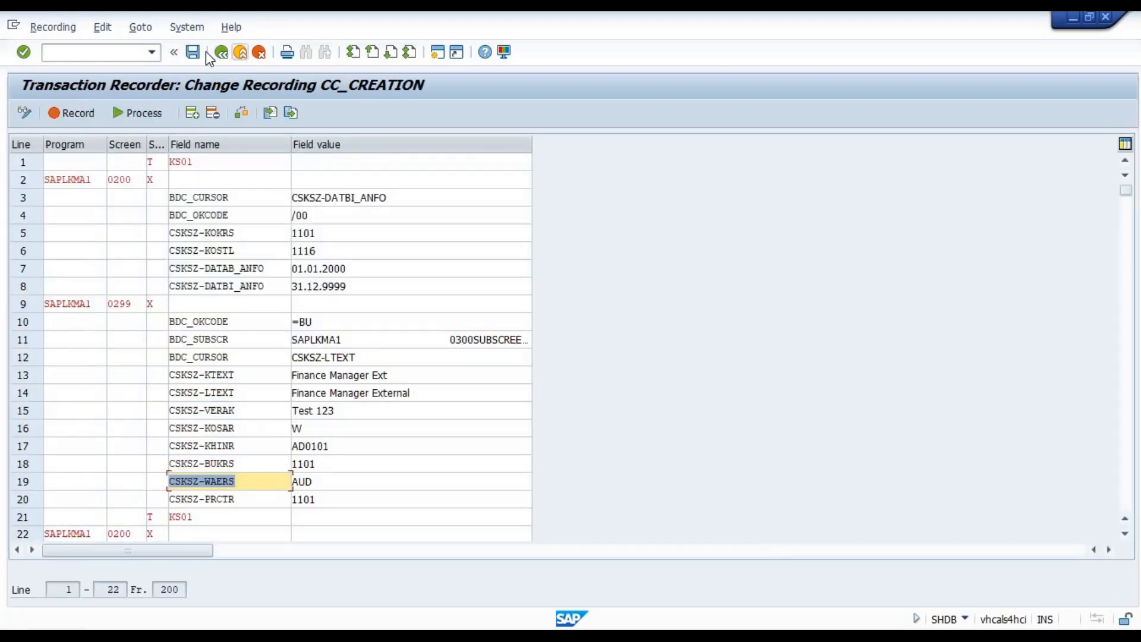
pyautogui.click(239, 57)
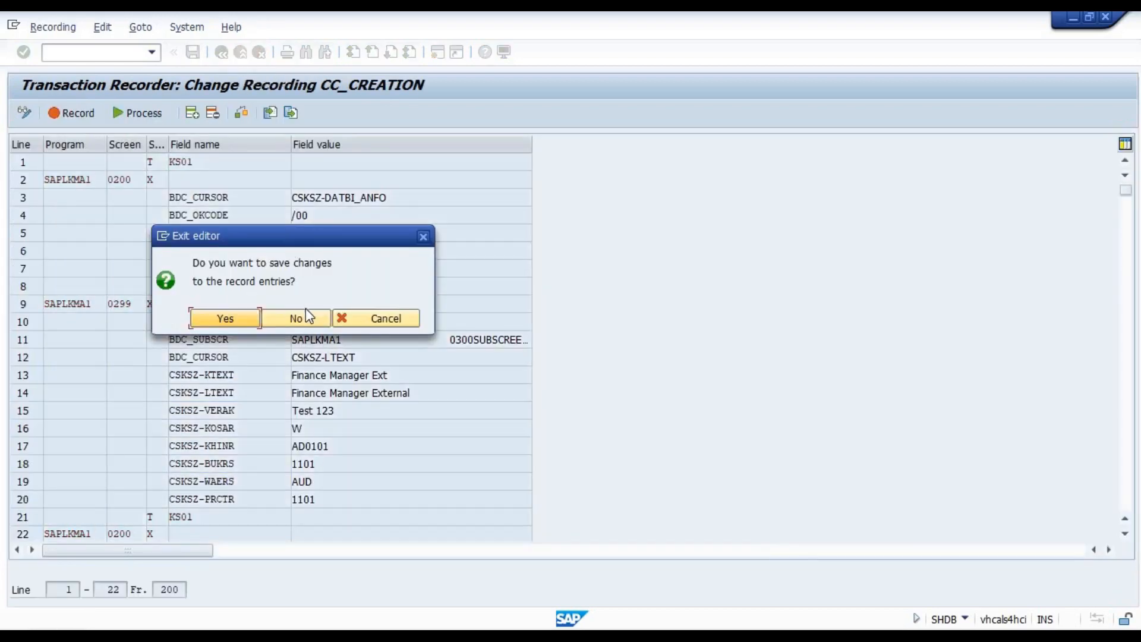
pyautogui.click(305, 317)
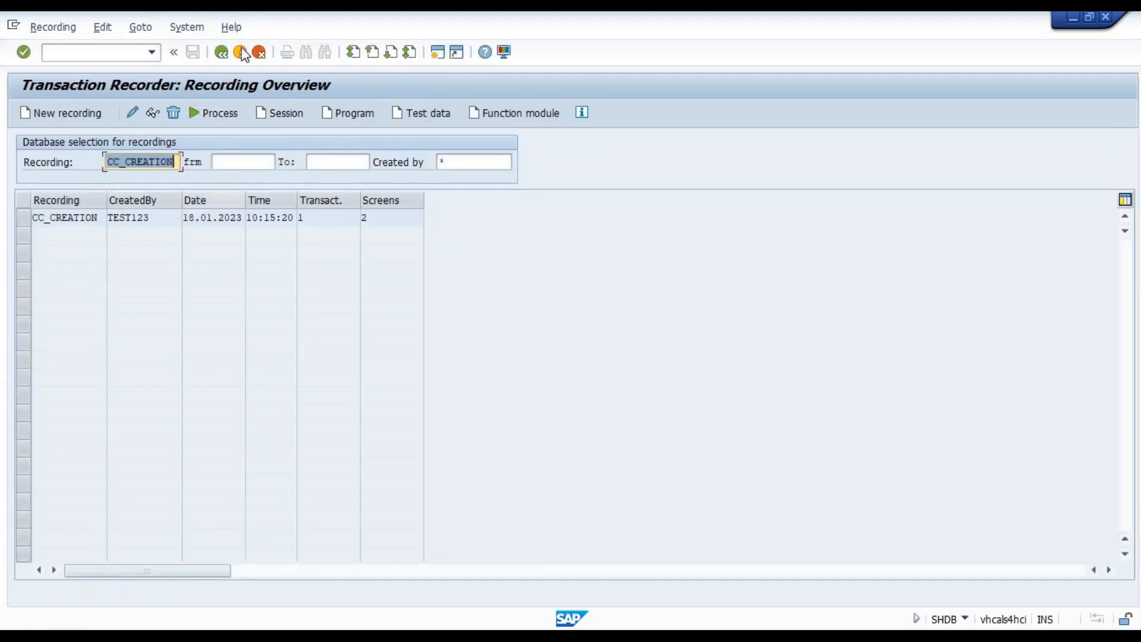
pyautogui.click(241, 53)
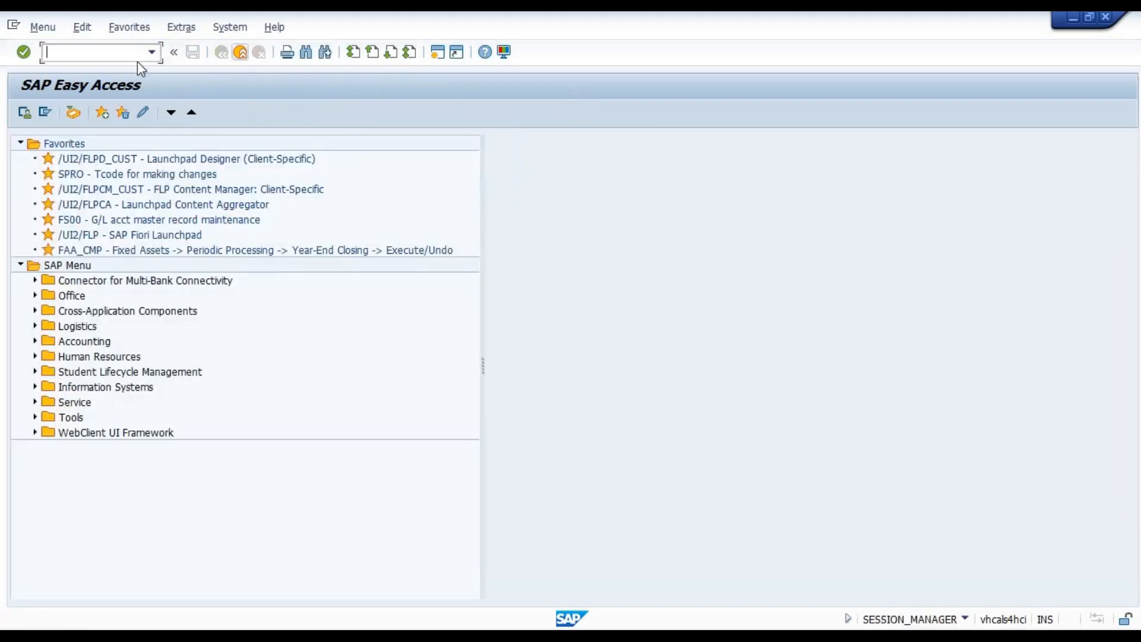
pyautogui.click(104, 51)
pyautogui.write('KS03')
pyautogui.press('Return')
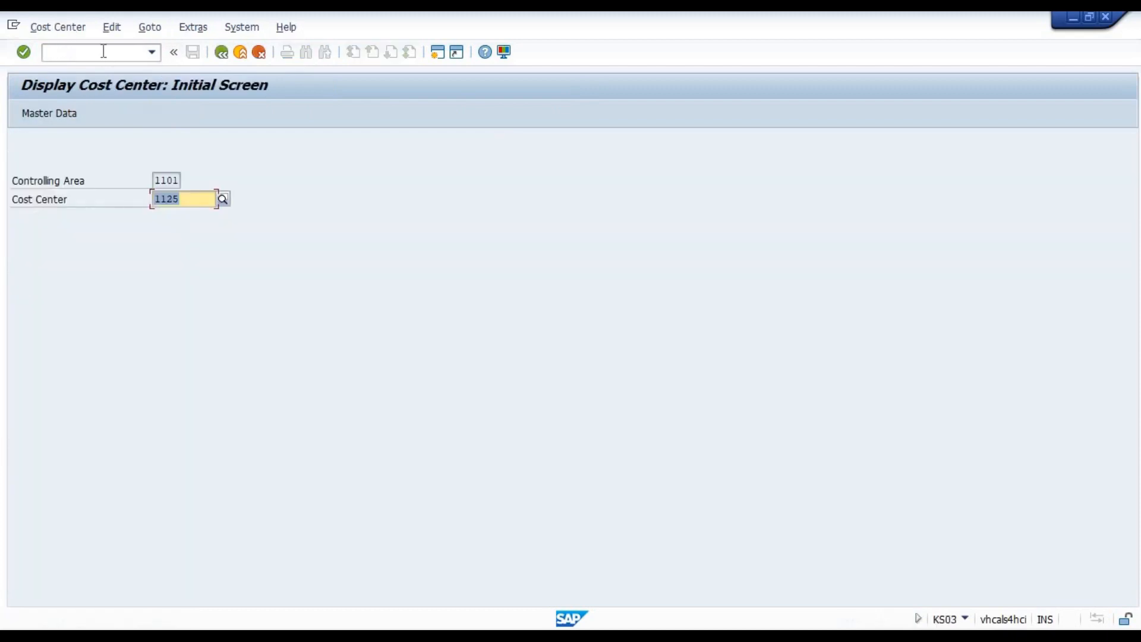
pyautogui.click(241, 52)
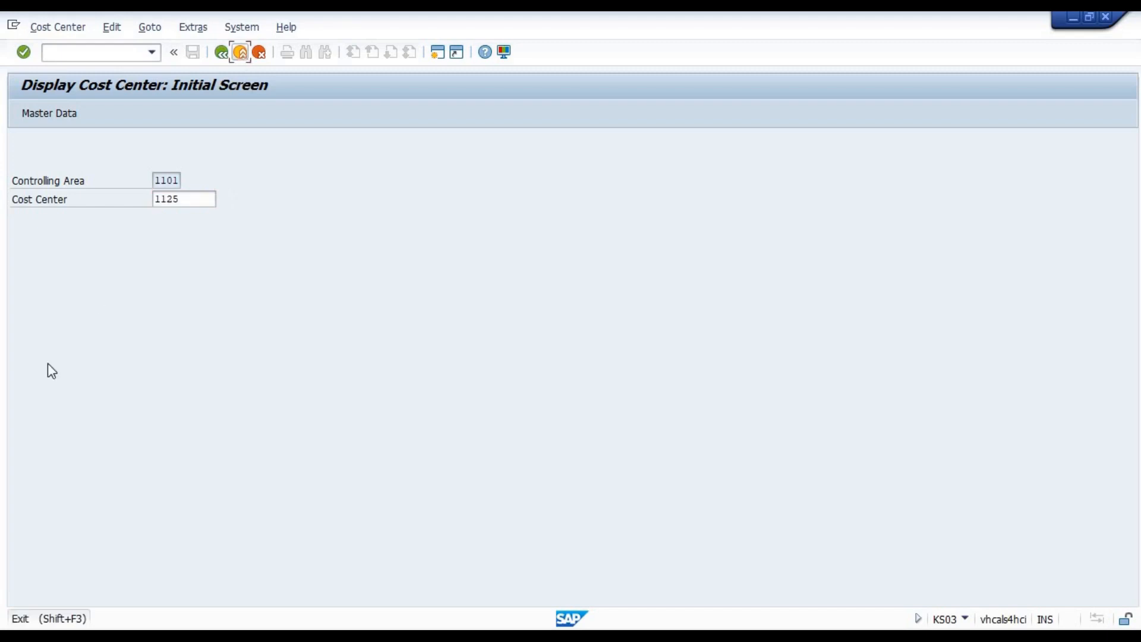
pyautogui.click(77, 357)
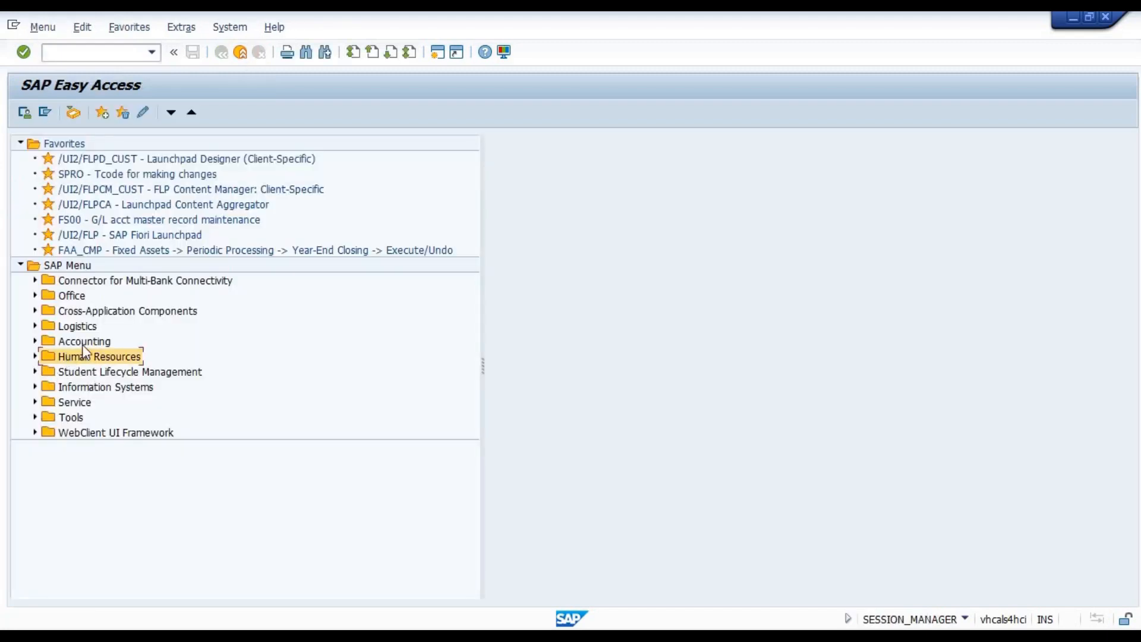
# Expand the Accounting, Controlling and Cost Center Accounting folders in the SAP tree
pyautogui.click(83, 342)
pyautogui.doubleClick(83, 342)
pyautogui.press('Down')
pyautogui.press('Down')
pyautogui.press('Down')
pyautogui.press('Down')
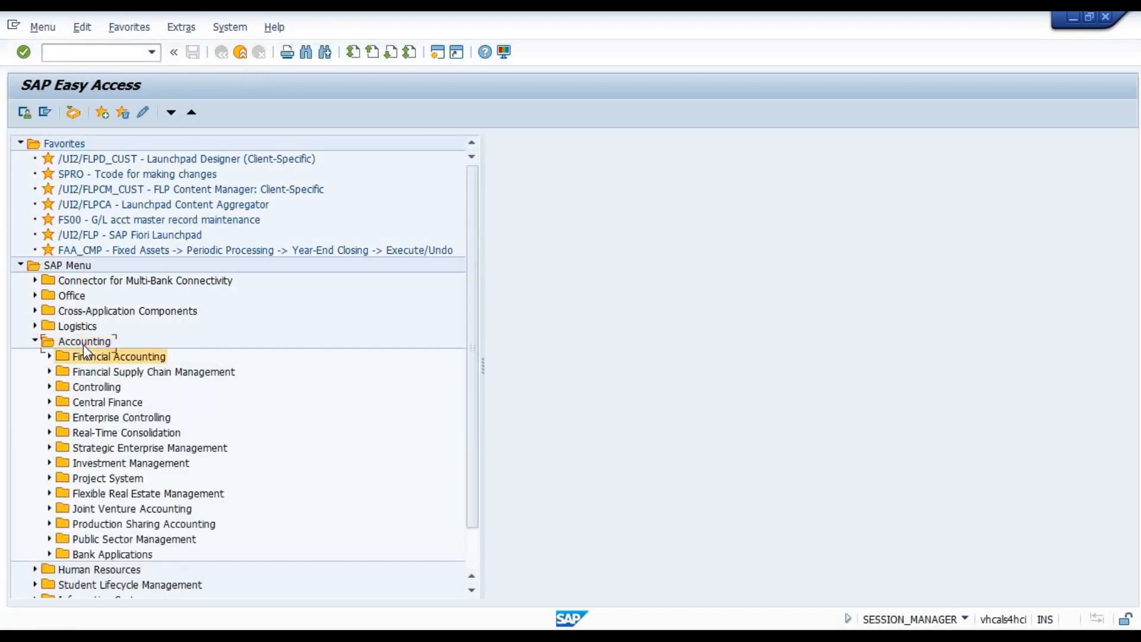
pyautogui.press('Up')
pyautogui.press('Right')
pyautogui.press('Down')
pyautogui.press('Down')
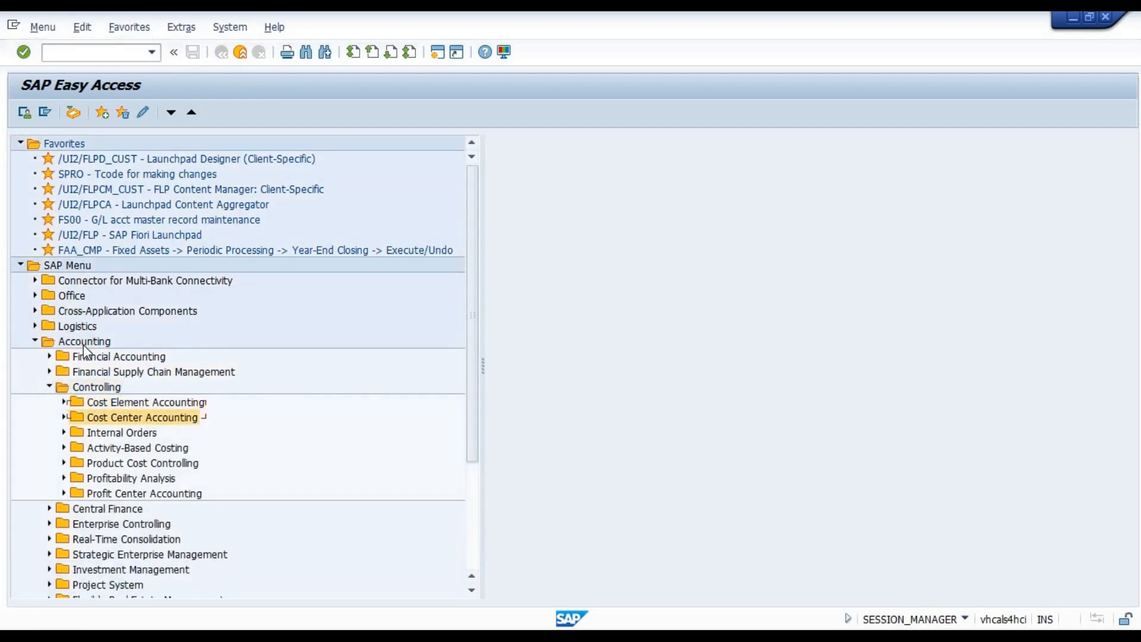
pyautogui.press('Right')
pyautogui.press('Down')
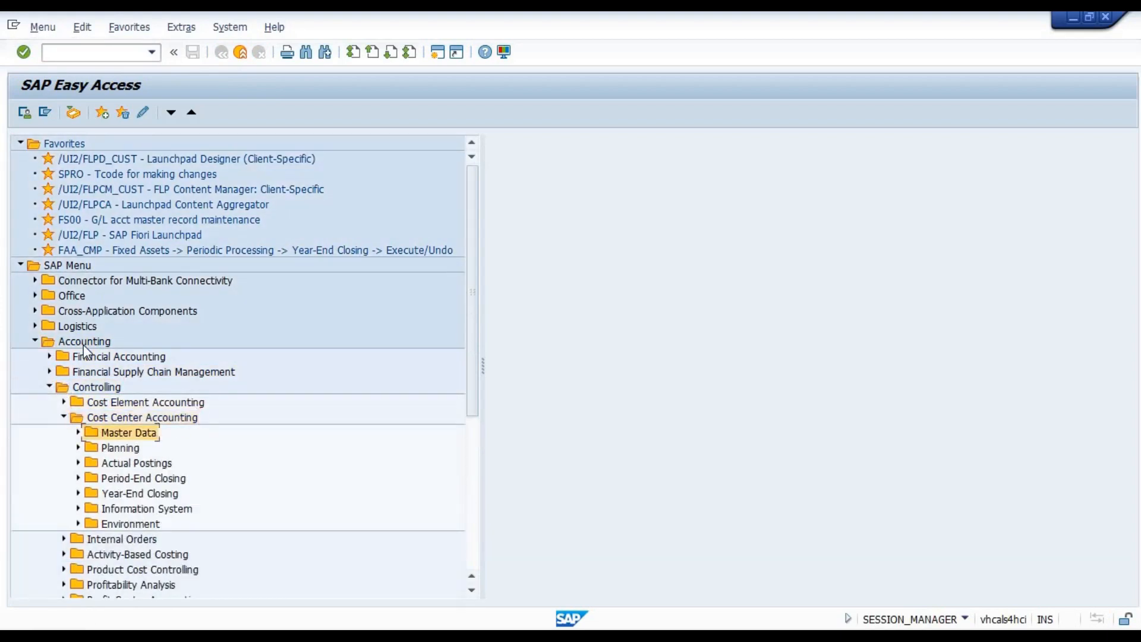
# Open KS03 - Display from the Individual Processing folder under Cost Center in the Cost Center Accounting master data
pyautogui.press('Right')
pyautogui.press('Down')
pyautogui.press('Down')
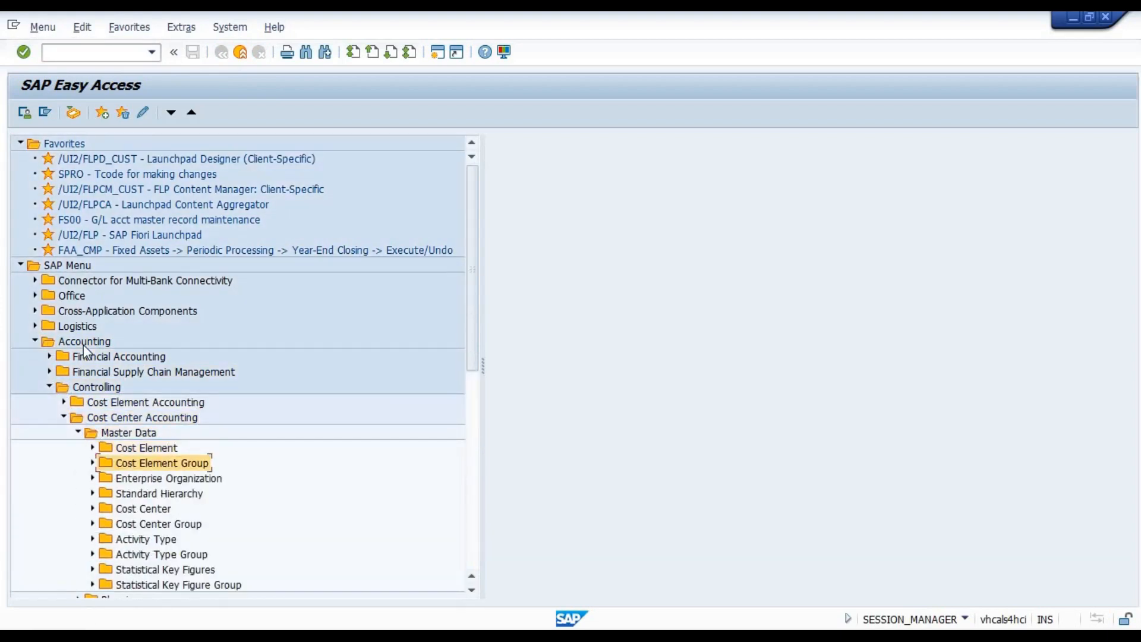
pyautogui.press('Down')
pyautogui.press('Down')
pyautogui.press('Down')
pyautogui.press('Right')
pyautogui.press('Down')
pyautogui.press('Right')
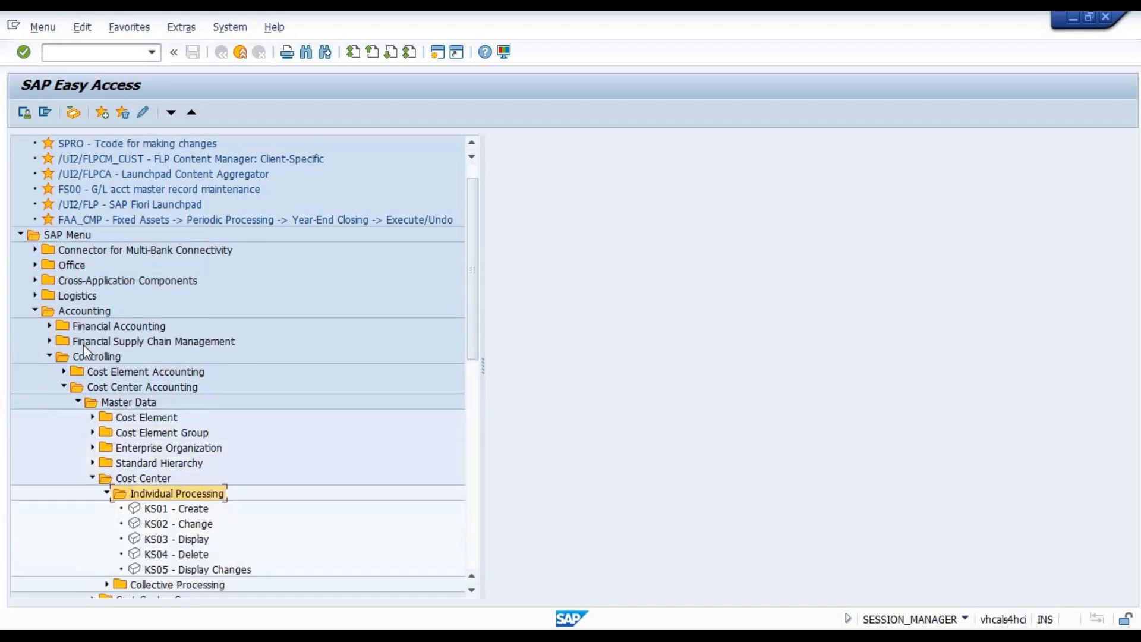
pyautogui.press('Down')
pyautogui.press('Down')
pyautogui.press('Down')
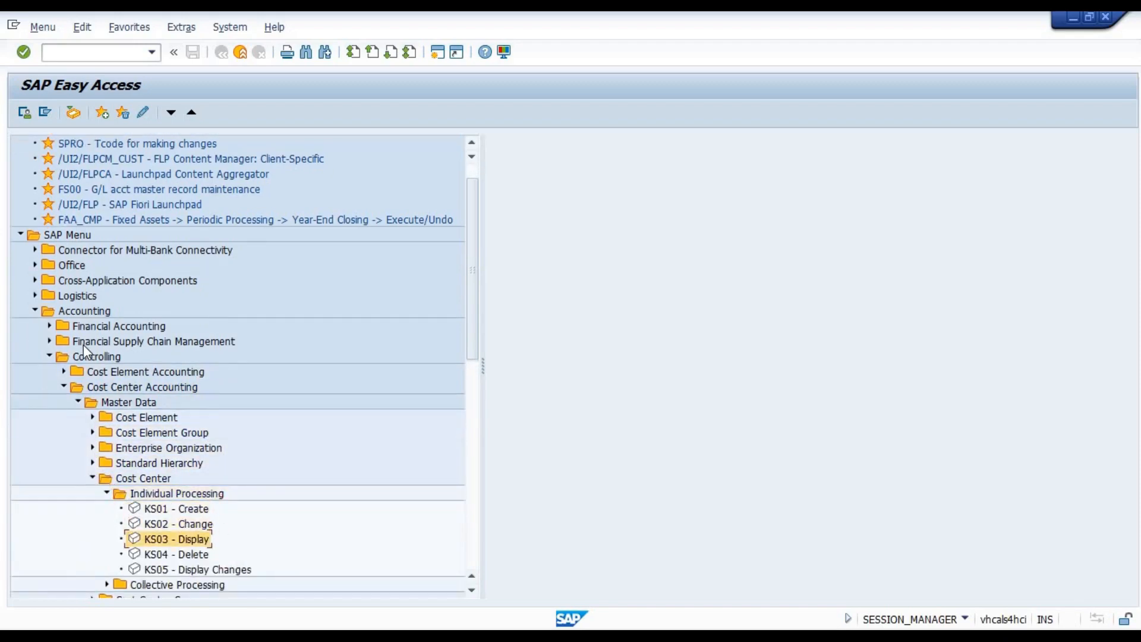
pyautogui.press('Return')
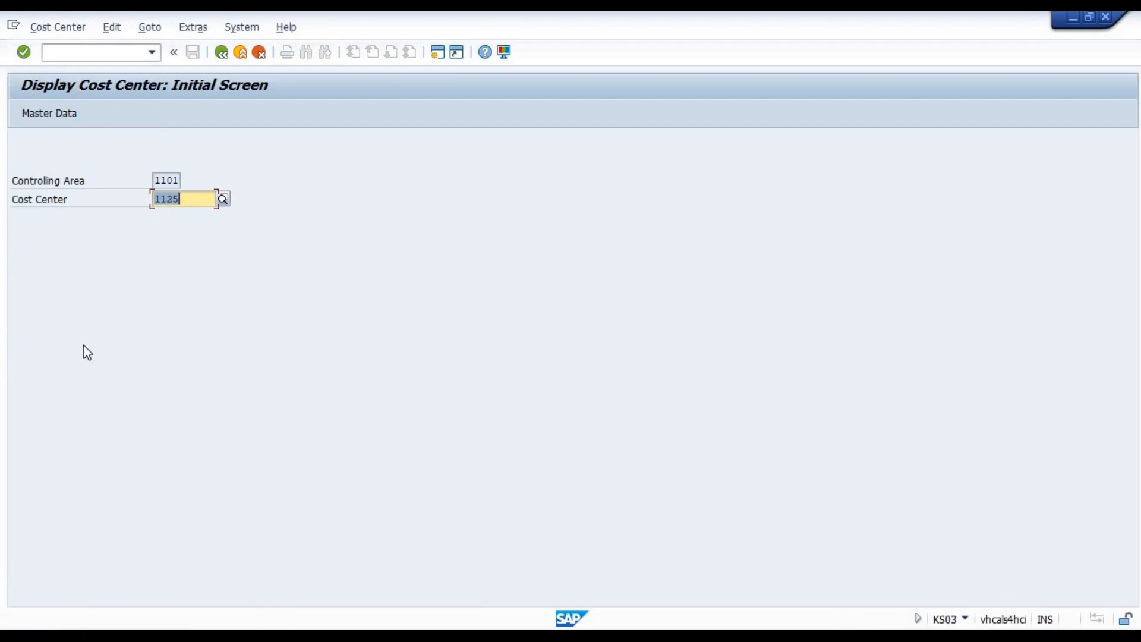
# Copy cost center number 1116 from the Excel workbook and display that cost center's master data in SAP
pyautogui.hotkey('alt', 'Tab')
pyautogui.press('Up')
pyautogui.press('Up')
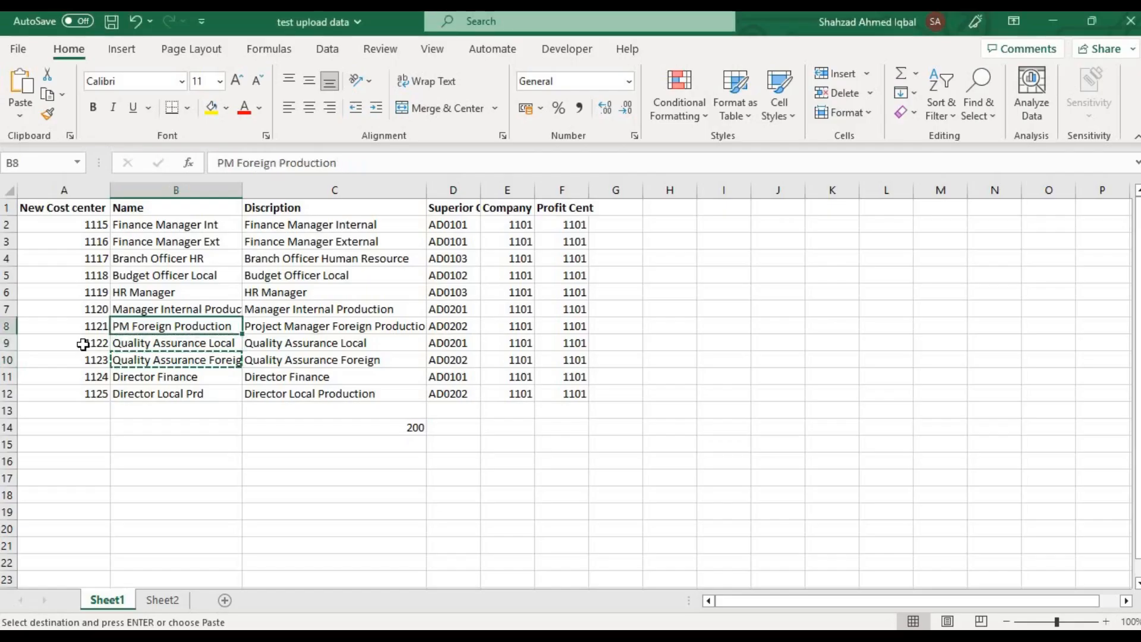
pyautogui.press('Up')
pyautogui.press('Up')
pyautogui.press('Up')
pyautogui.press('Up')
pyautogui.press('Up')
pyautogui.press('Left')
pyautogui.hotkey('ctrl', 'c')
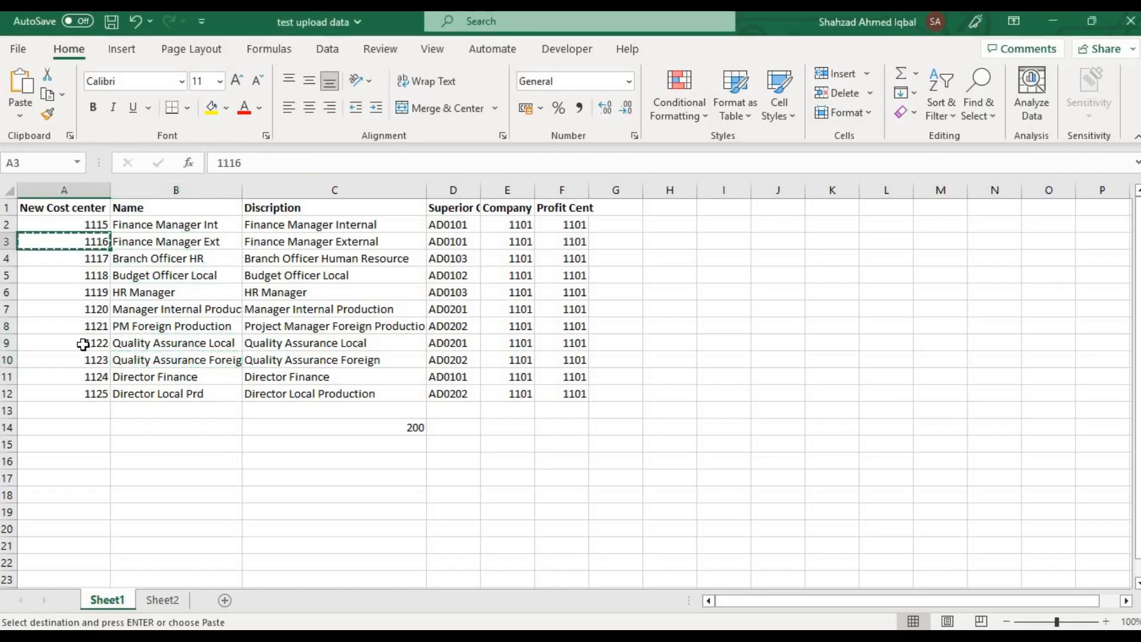
pyautogui.hotkey('alt', 'Tab')
pyautogui.hotkey('ctrl', 'v')
pyautogui.press('Return')
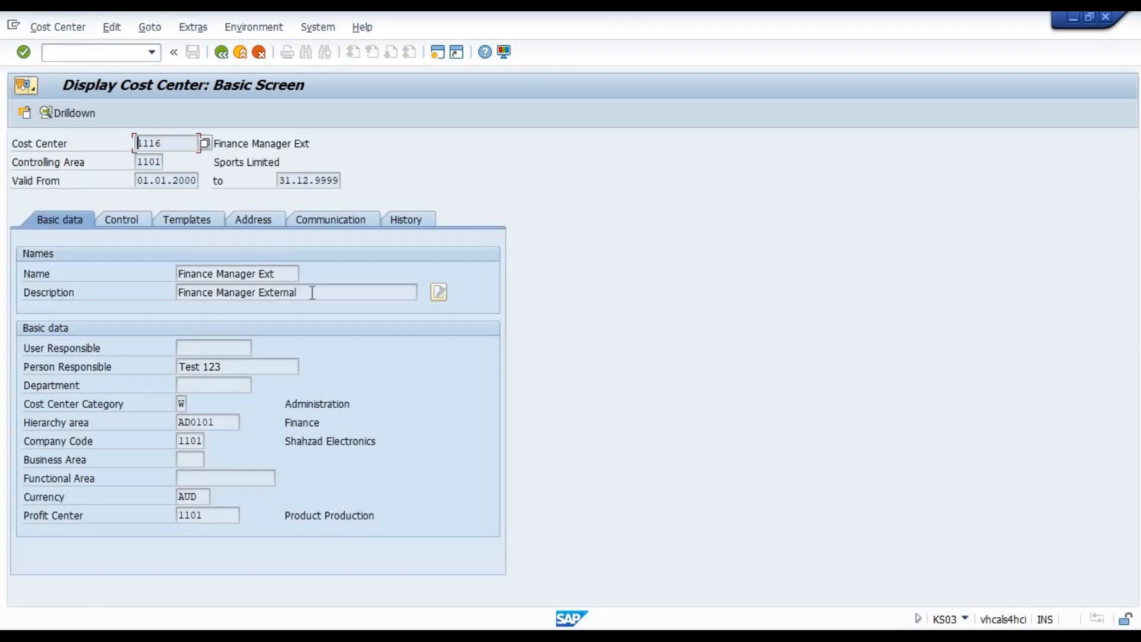
# Copy cost center number 1125 from the Excel workbook and display that cost center's master data in SAP
pyautogui.hotkey('alt', 'Tab')
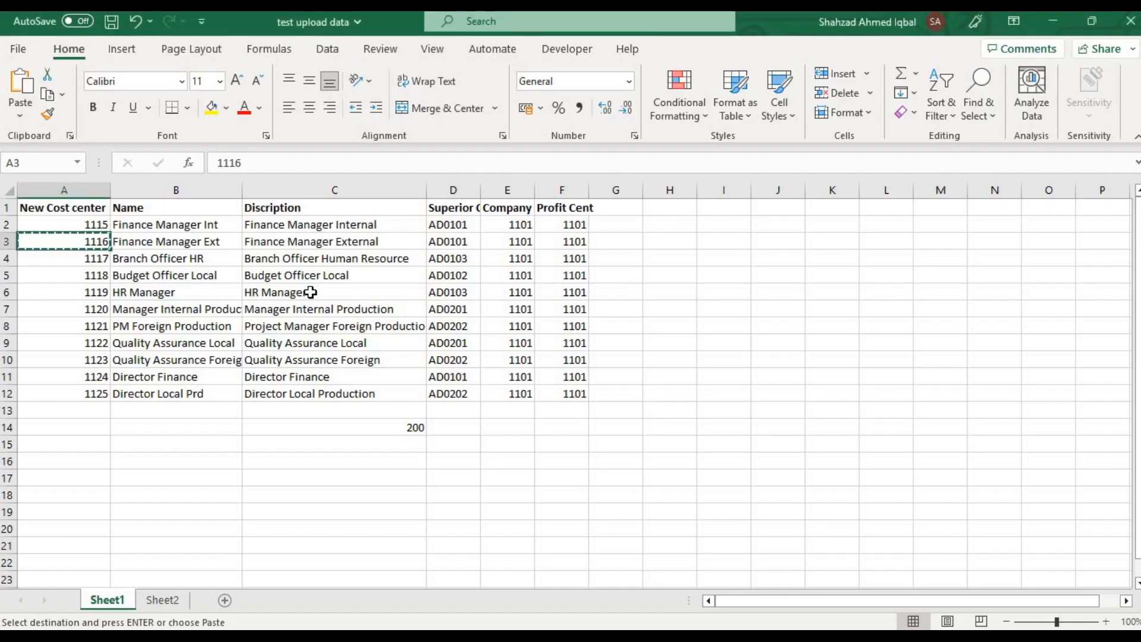
pyautogui.press('Down')
pyautogui.press('Down')
pyautogui.press('Down')
pyautogui.press('Down')
pyautogui.press('Down')
pyautogui.press('Down')
pyautogui.press('Down')
pyautogui.press('Down')
pyautogui.press('Down')
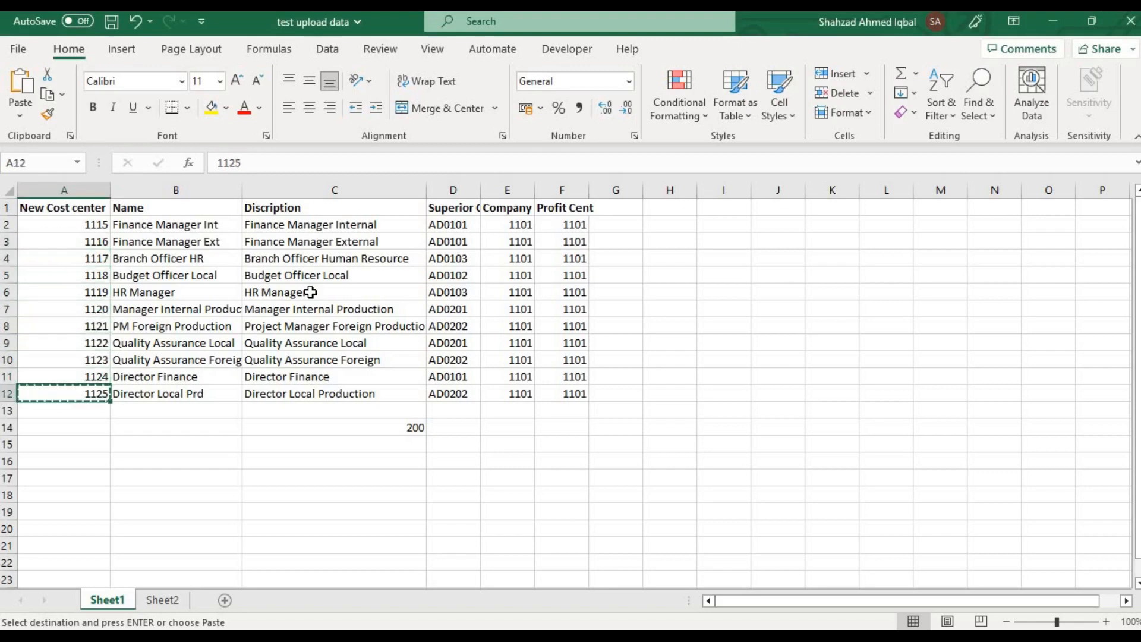
pyautogui.hotkey('alt', 'Tab')
pyautogui.press('F3')
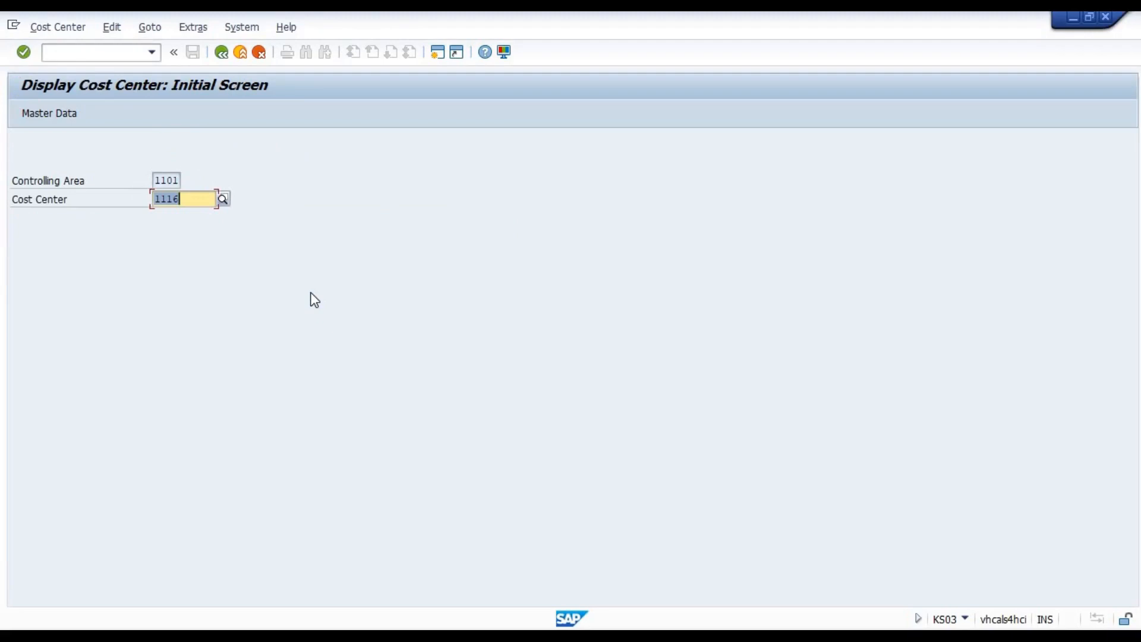
pyautogui.write('1125')
pyautogui.press('Return')
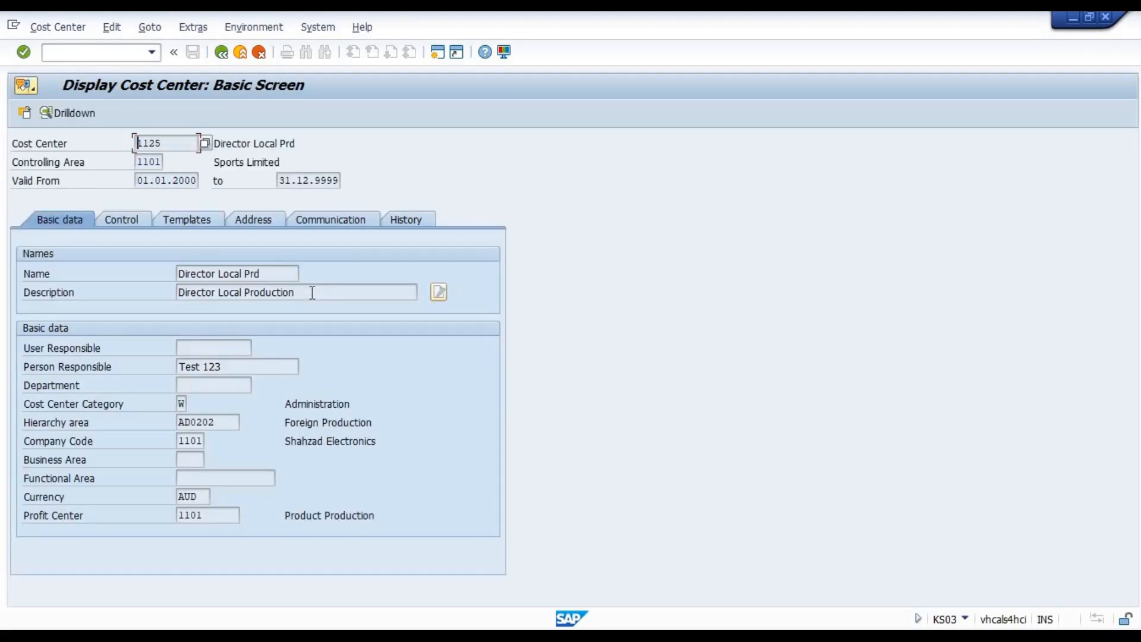
# Compare cost center 1125's description and hierarchy area in SAP with its row in the Excel workbook
pyautogui.moveTo(312, 292); pyautogui.dragTo(155, 295)
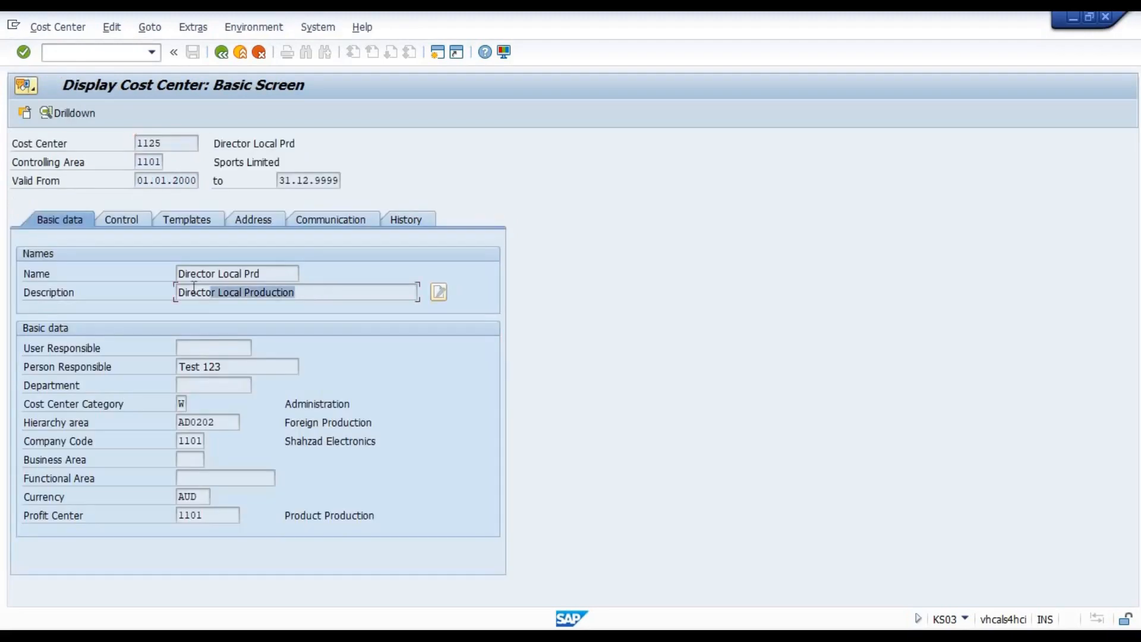
pyautogui.hotkey('alt', 'Tab')
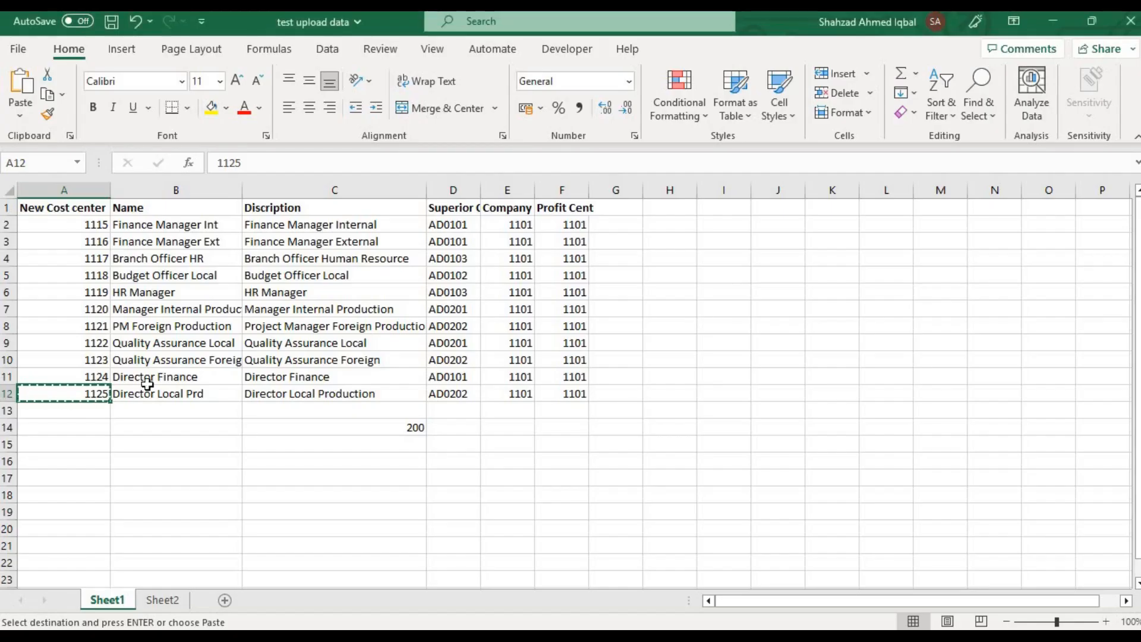
pyautogui.click(289, 401)
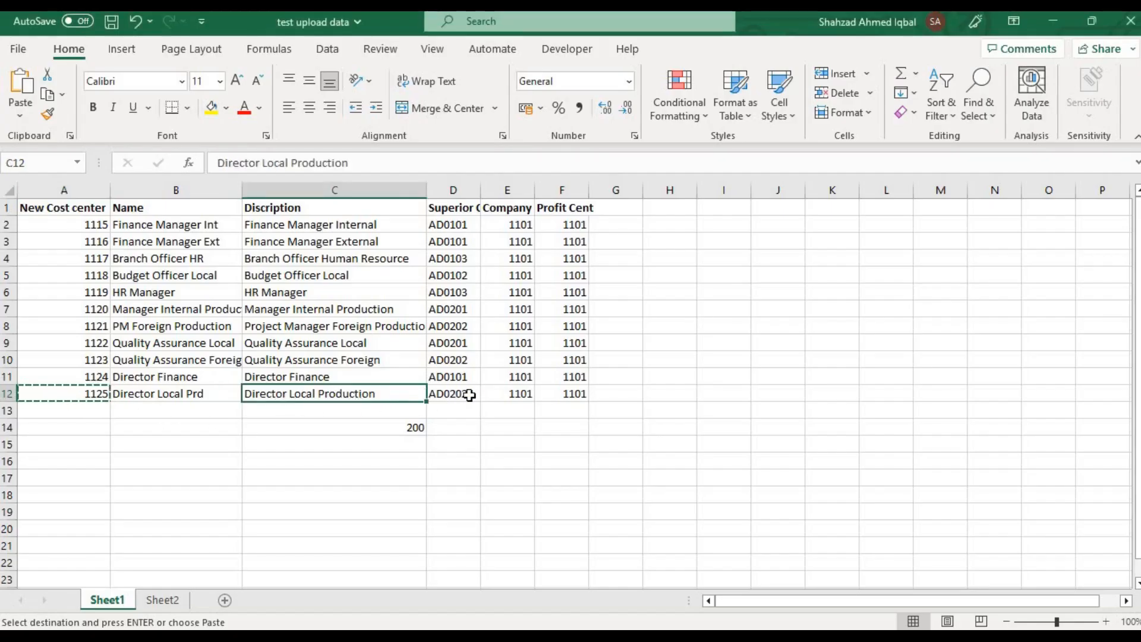
pyautogui.hotkey('alt', 'Tab')
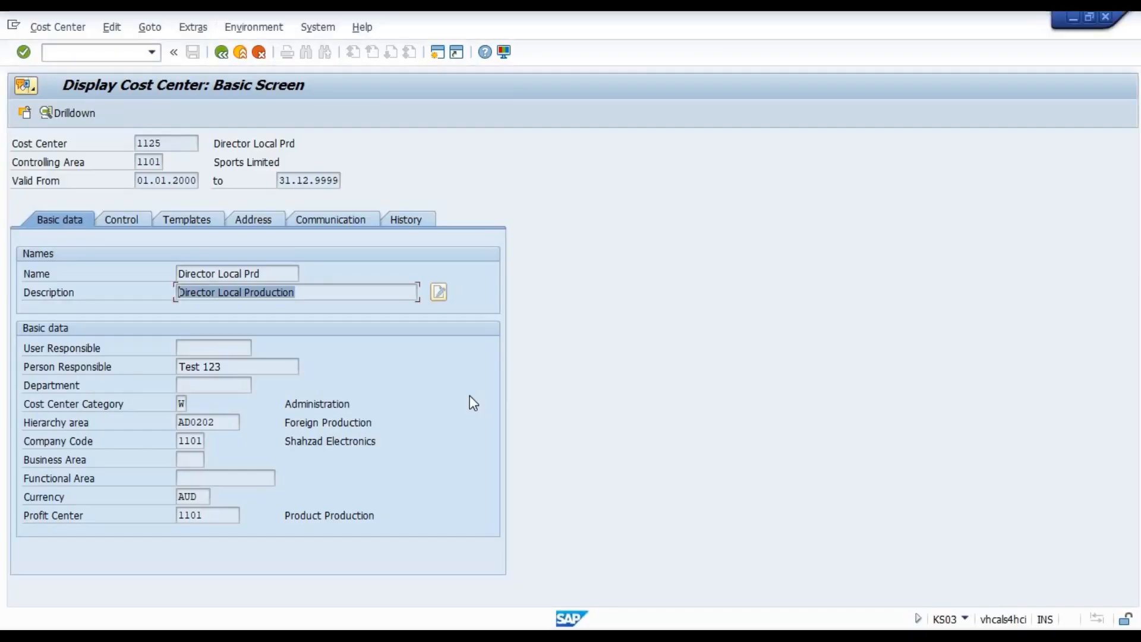
pyautogui.doubleClick(230, 422)
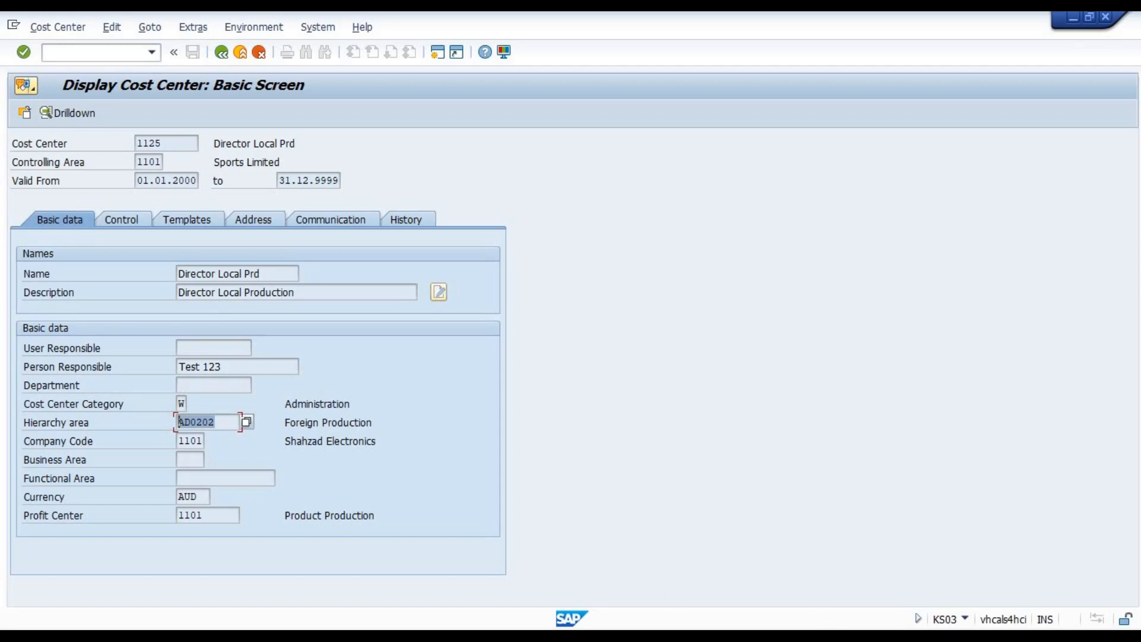
# Switch to the SAP session showing the Batch Input Session Overview, exit it and open transaction SHDB
pyautogui.click(857, 638)
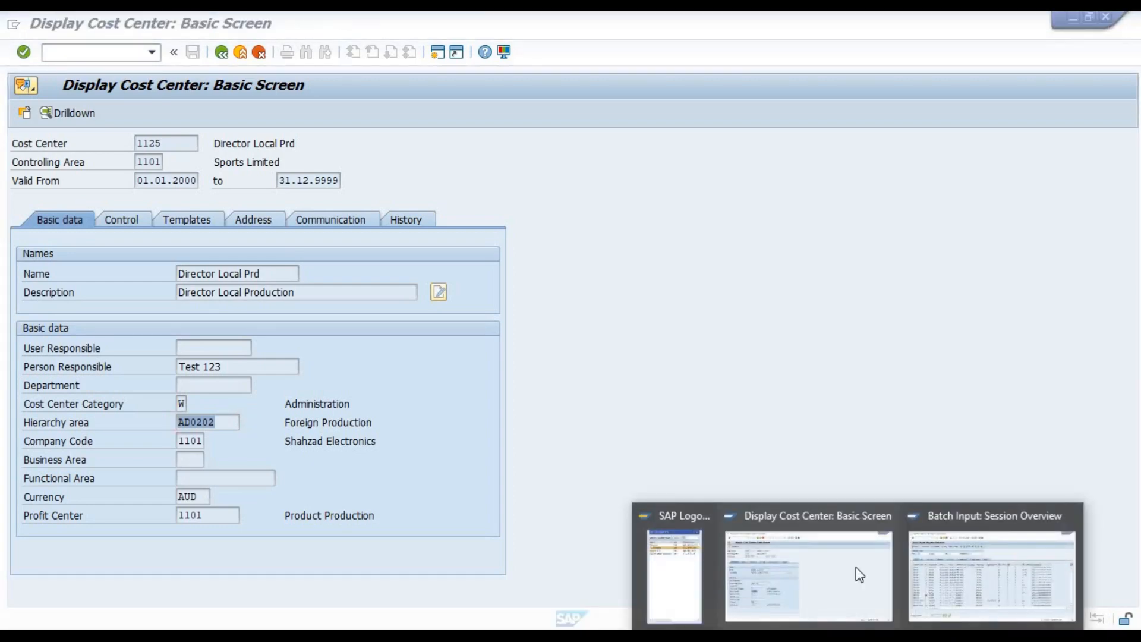
pyautogui.click(932, 565)
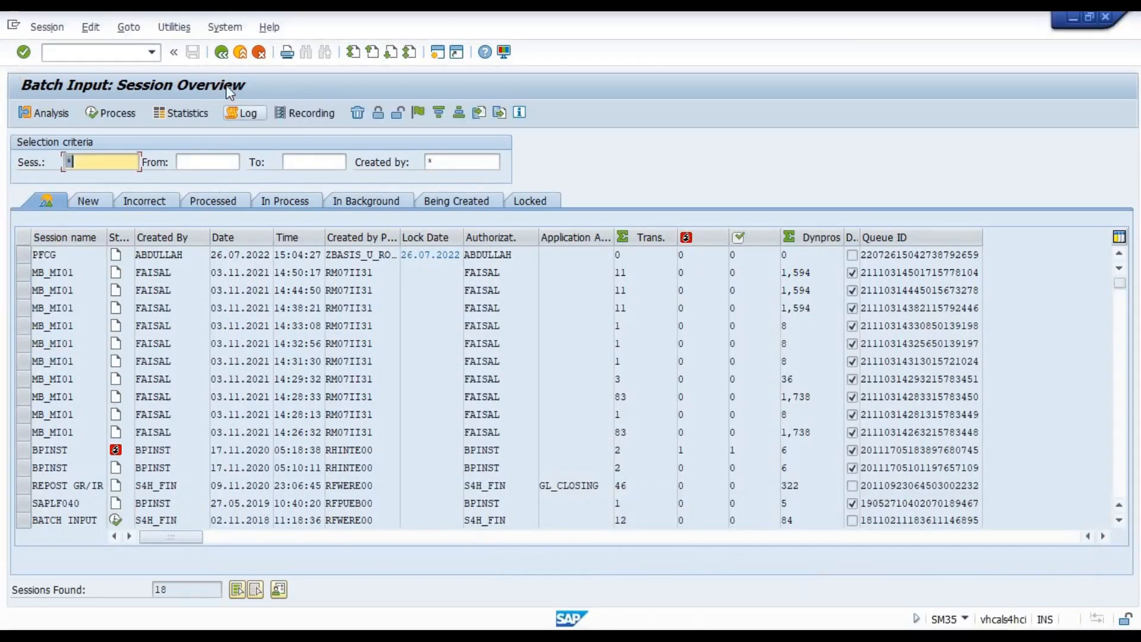
pyautogui.click(240, 52)
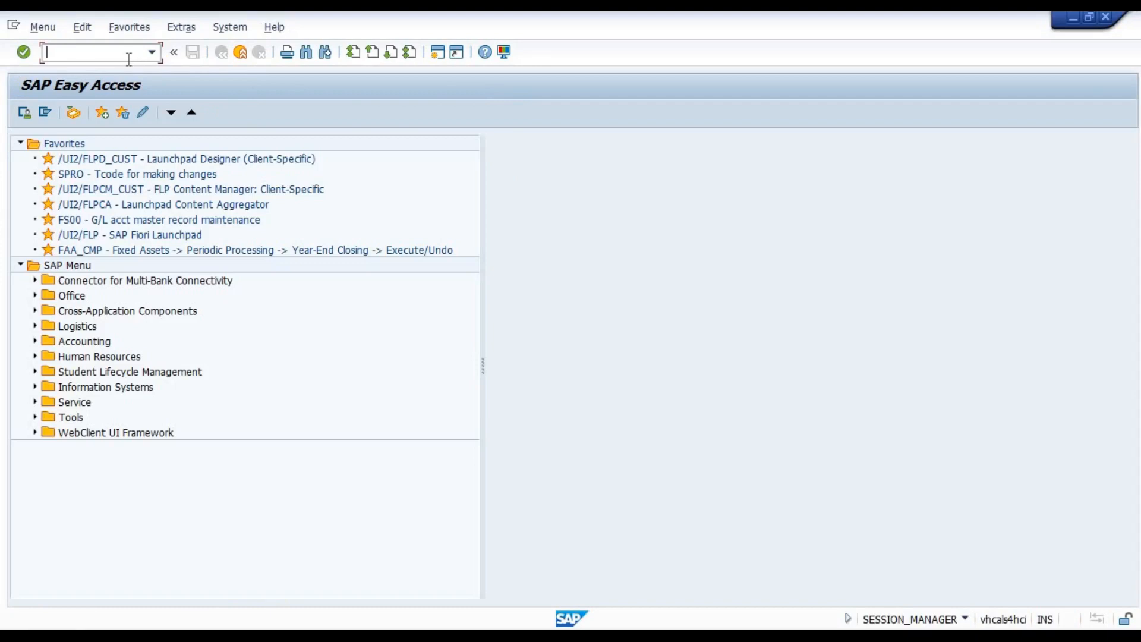
pyautogui.write('SHDB')
pyautogui.press('Return')
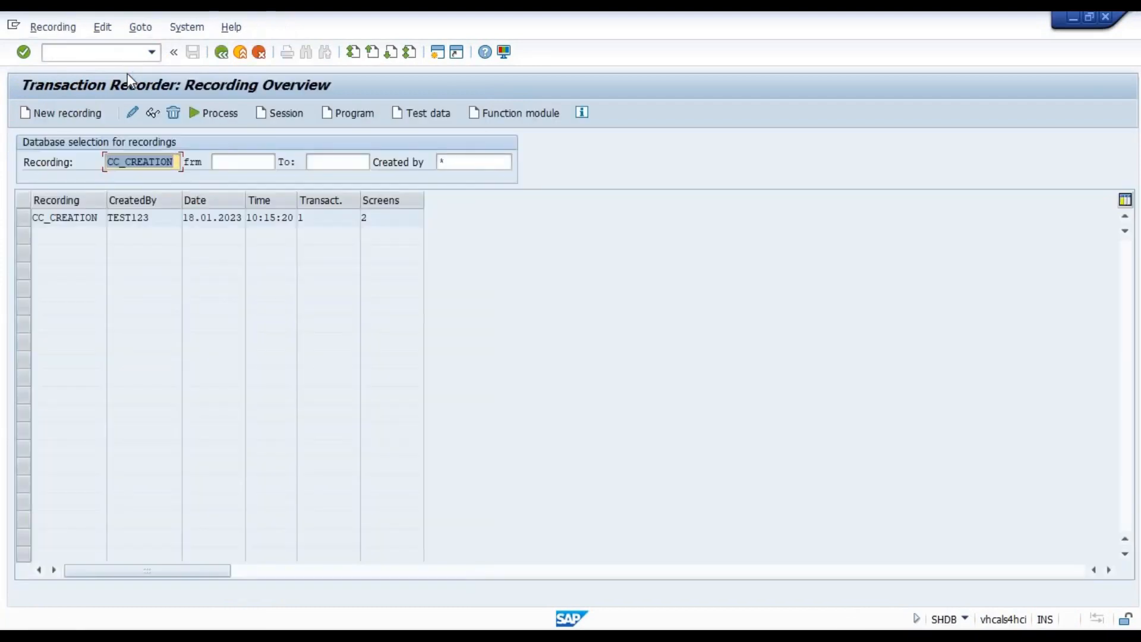
# Open the recording CC_CREATION in change mode and check its total number of lines
pyautogui.click(58, 220)
pyautogui.click(24, 218)
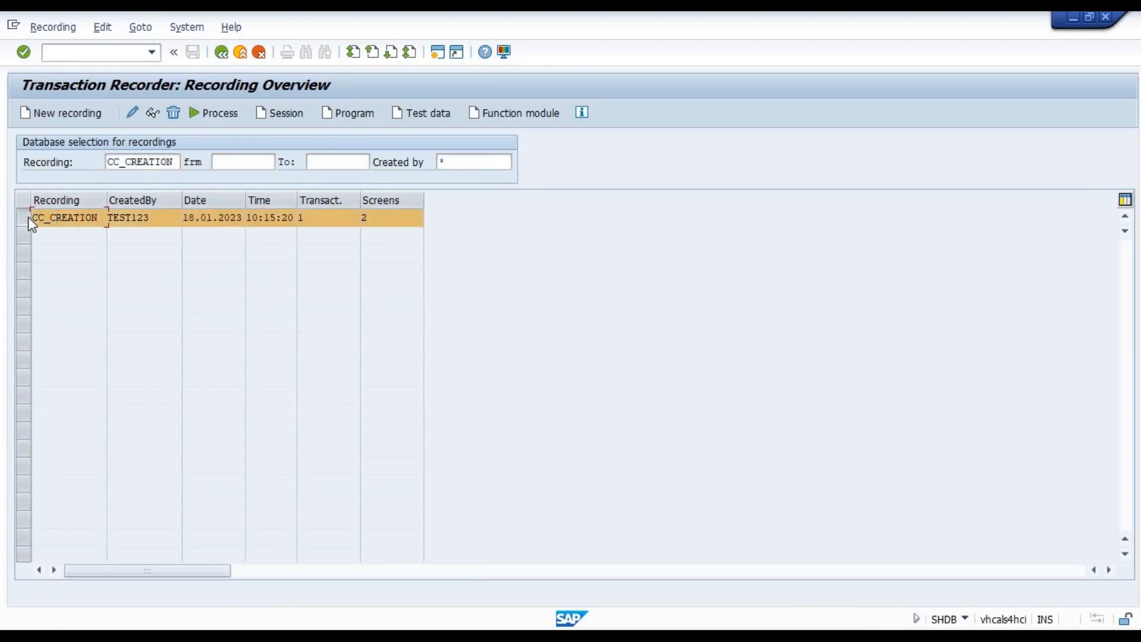
pyautogui.click(132, 112)
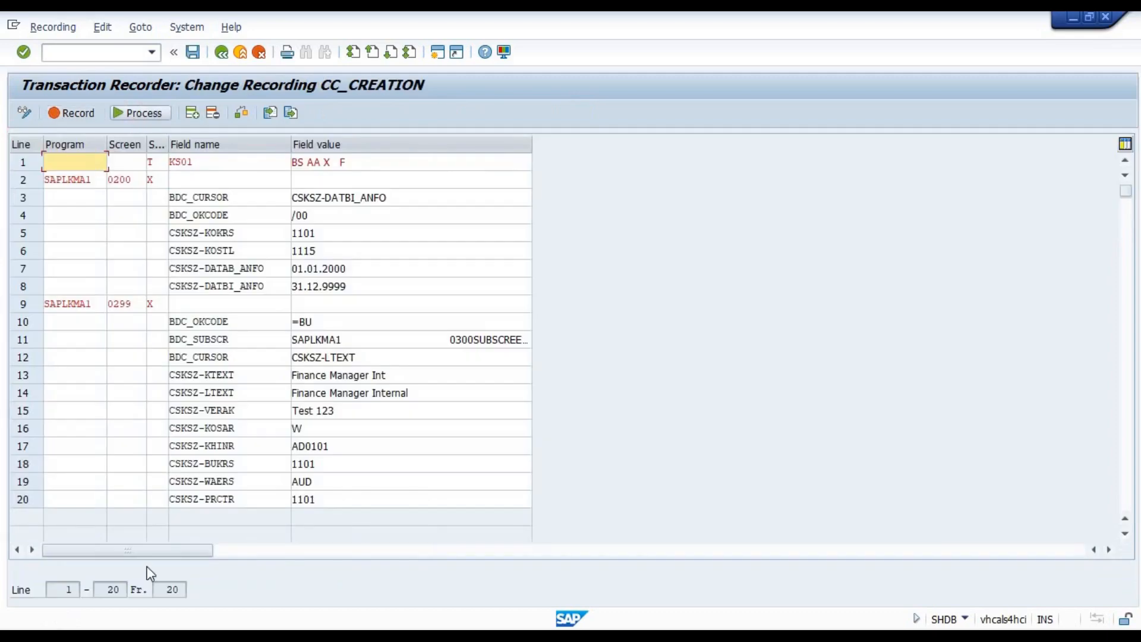
pyautogui.click(181, 589)
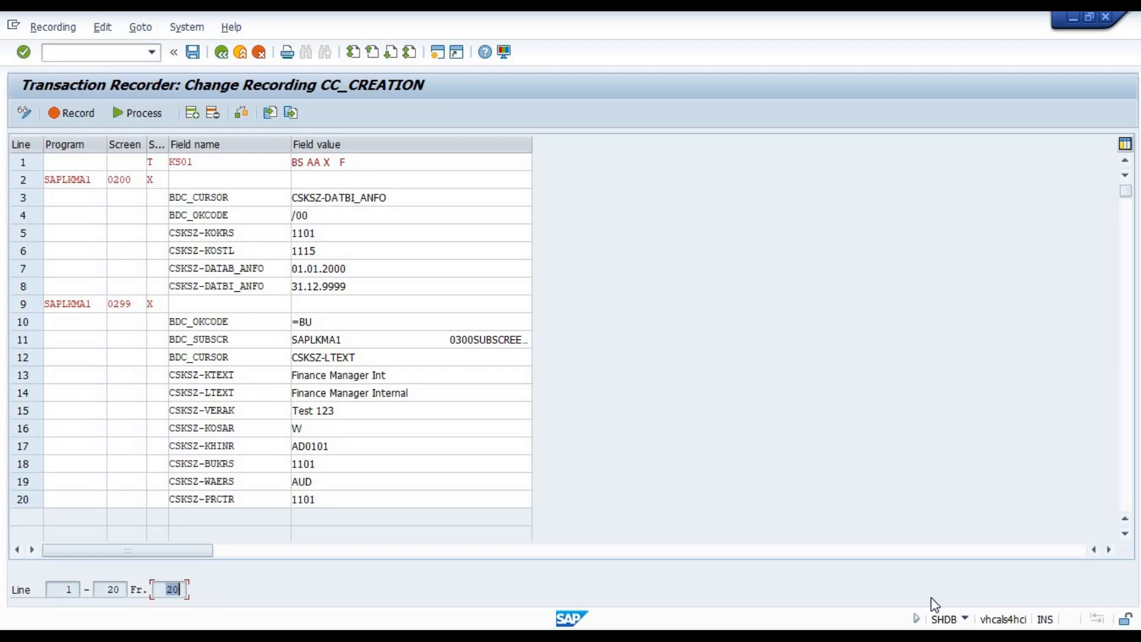
pyautogui.click(952, 637)
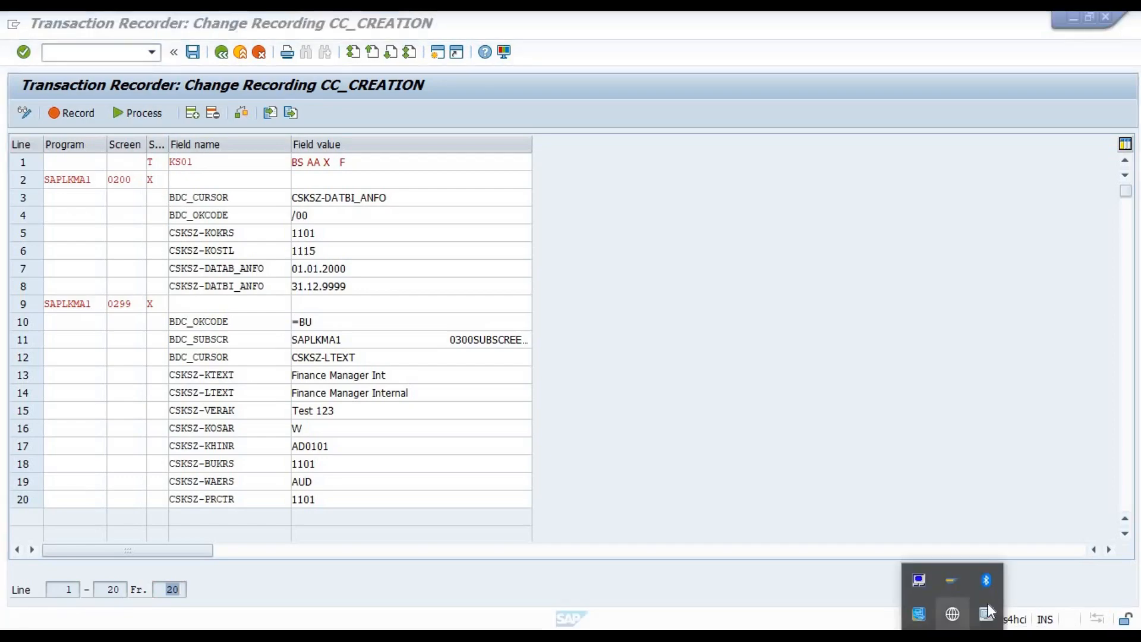